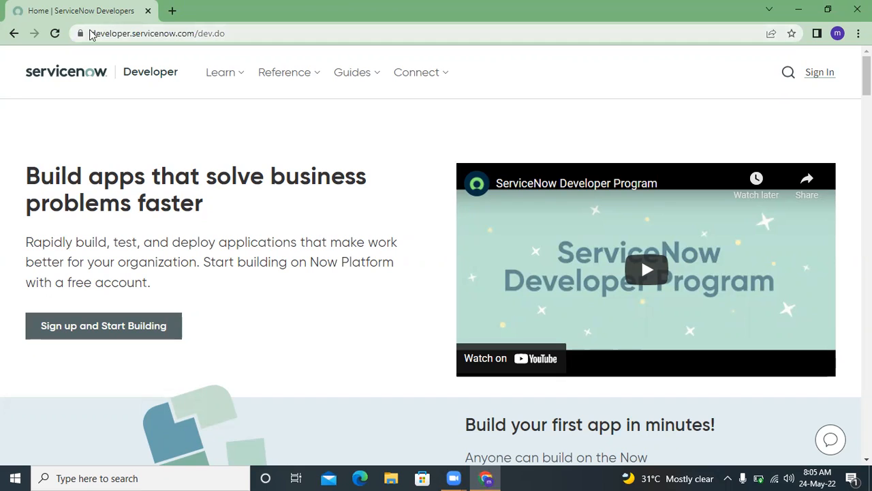
# - Review the developer site's address and look through the Reference, Guides and Connect resources offered in its navigation
pyautogui.moveTo(84, 33); pyautogui.dragTo(25, 42)
pyautogui.click(229, 36)
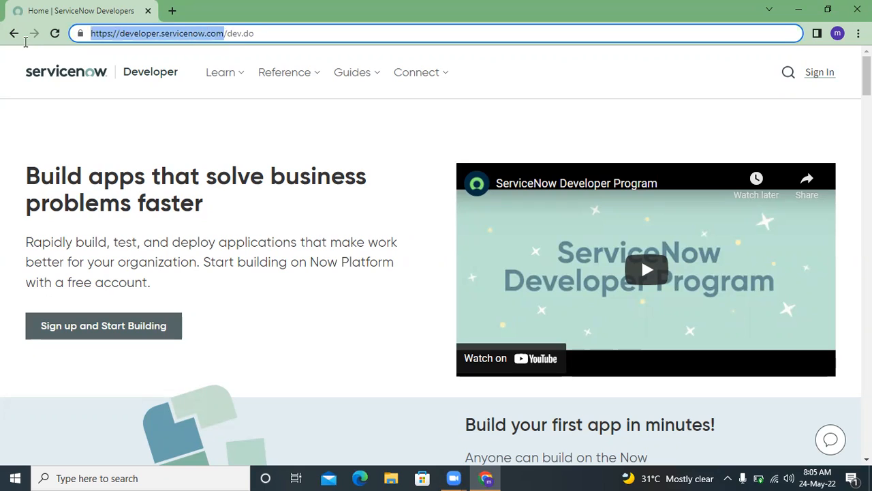
pyautogui.click(225, 33)
pyautogui.click(278, 176)
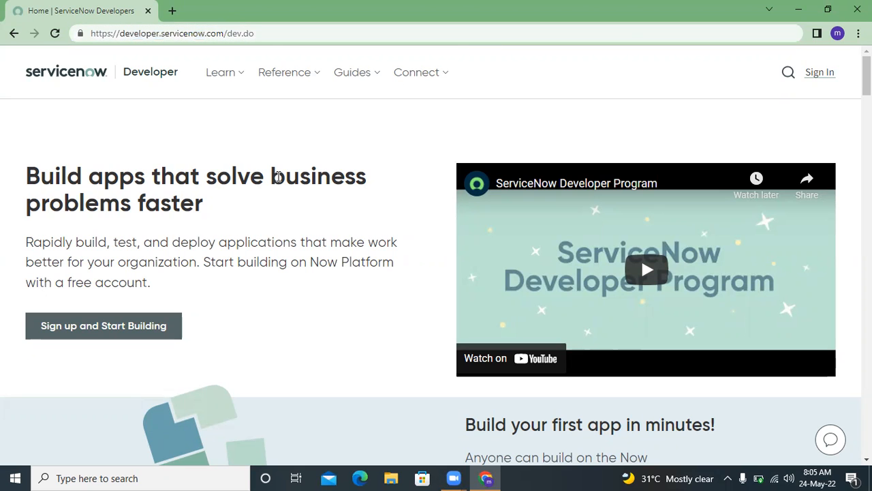
pyautogui.click(257, 72)
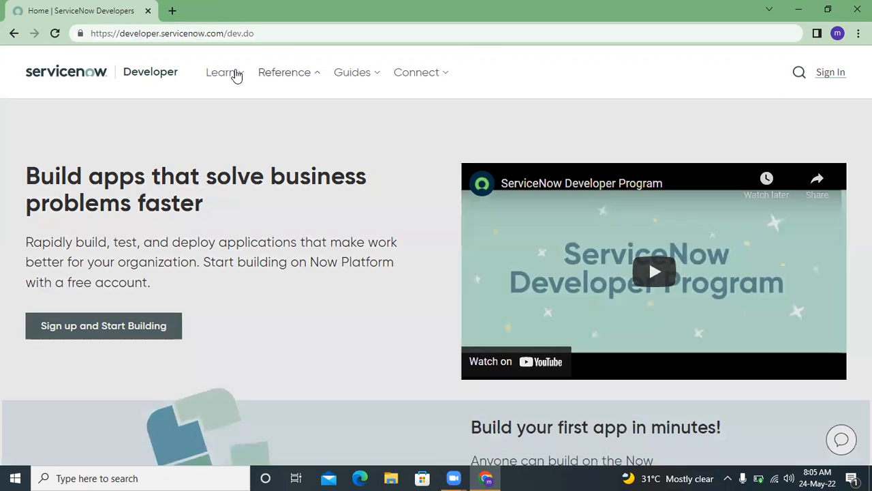
pyautogui.moveTo(284, 79)
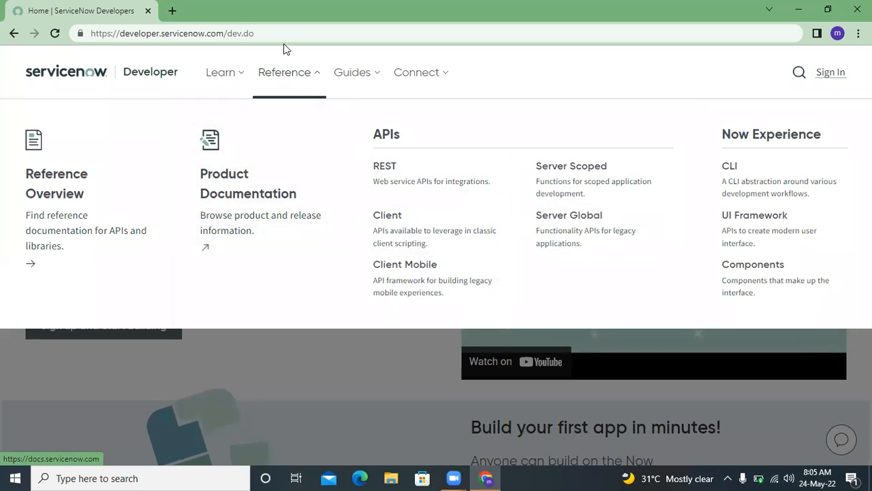
pyautogui.click(376, 75)
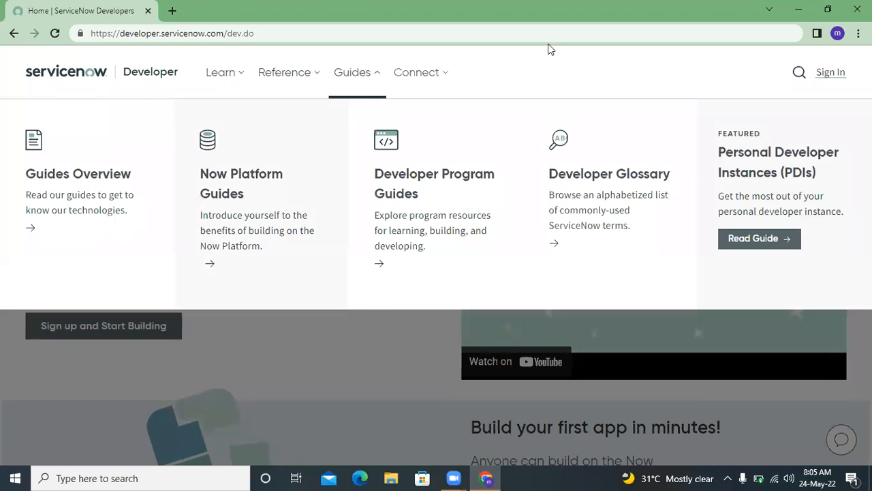
pyautogui.click(420, 73)
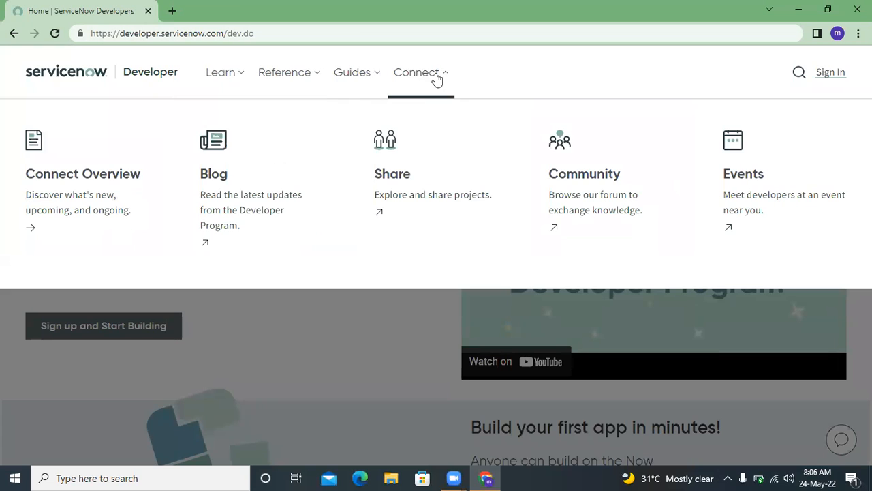
# - Open the ServiceNow ID sign-in page, fill in the saved account email and continue to the password
pyautogui.click(817, 73)
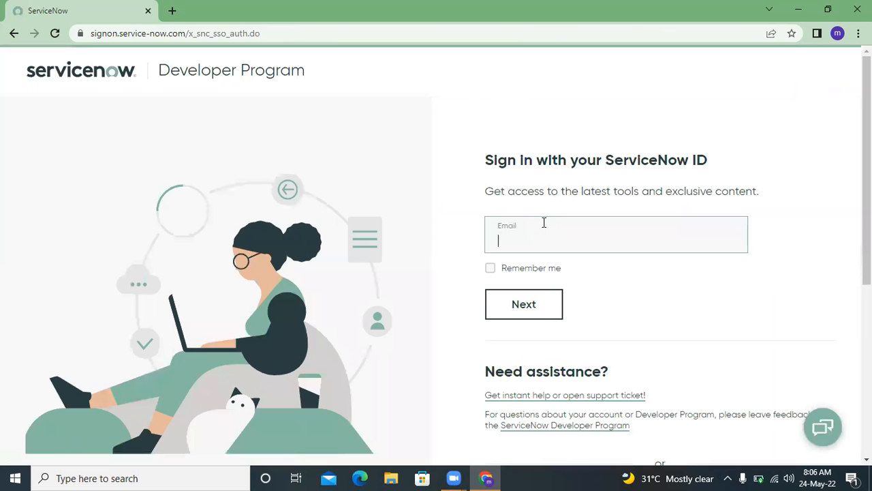
pyautogui.click(513, 244)
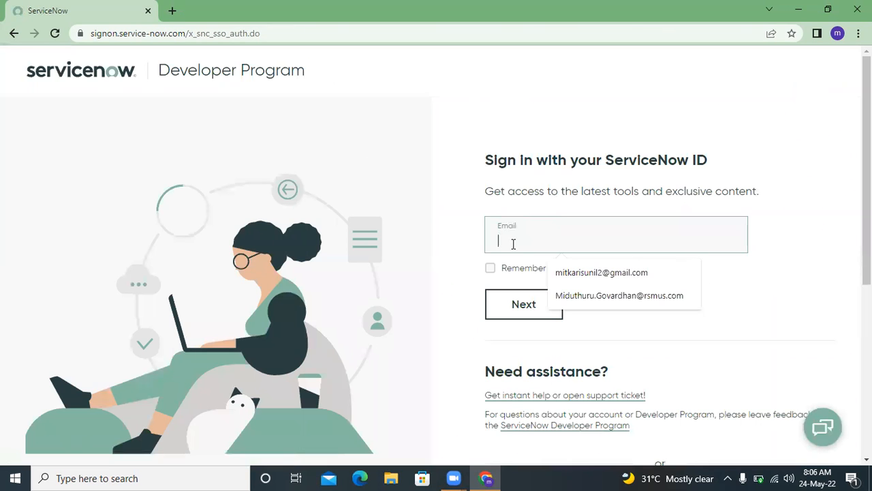
pyautogui.click(456, 182)
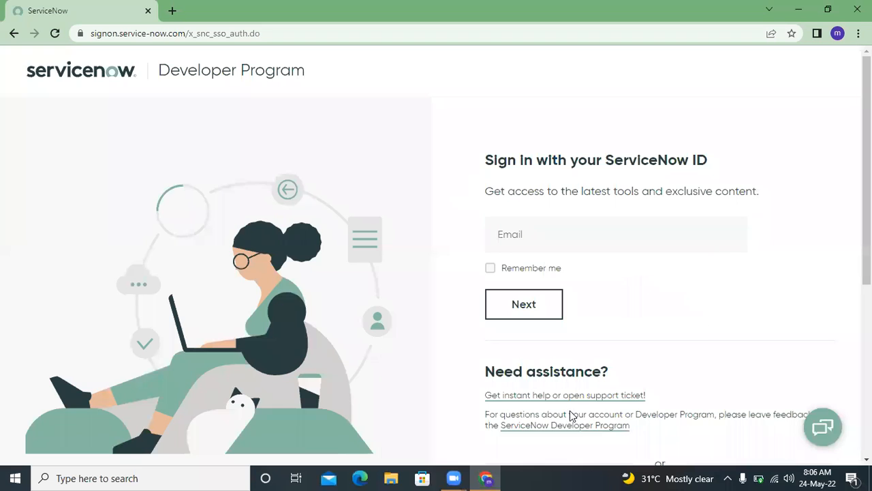
pyautogui.click(558, 230)
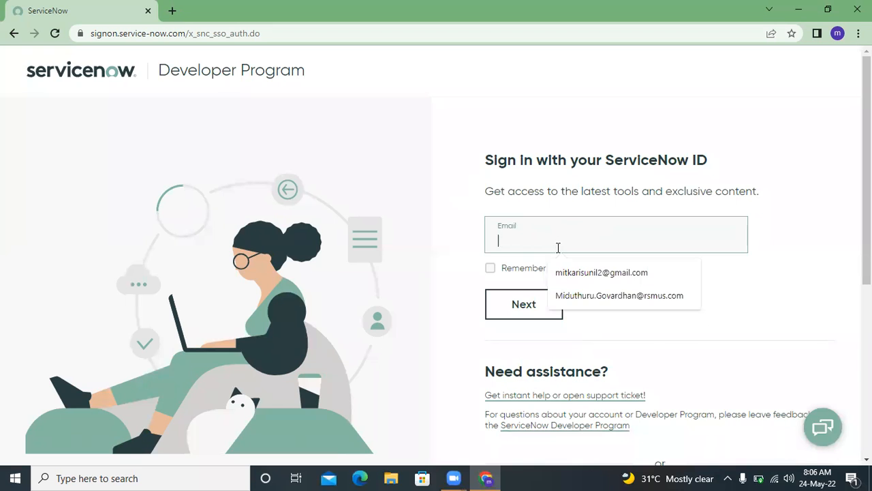
pyautogui.click(578, 278)
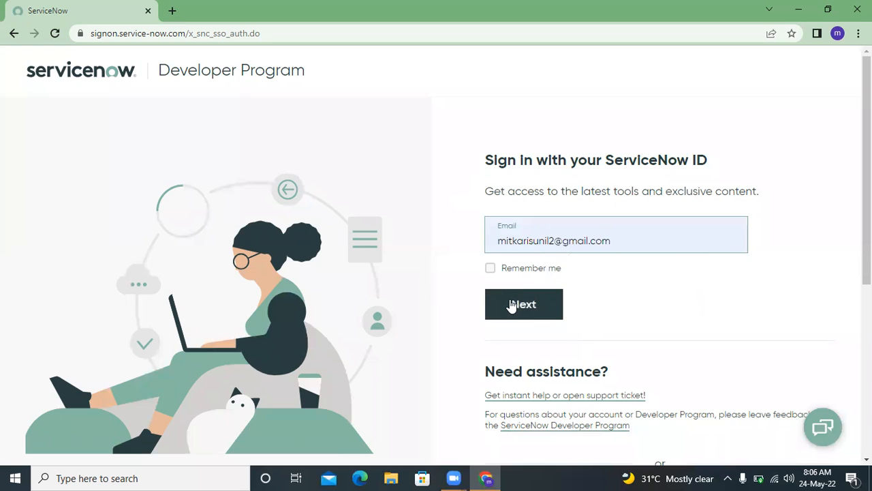
pyautogui.click(514, 303)
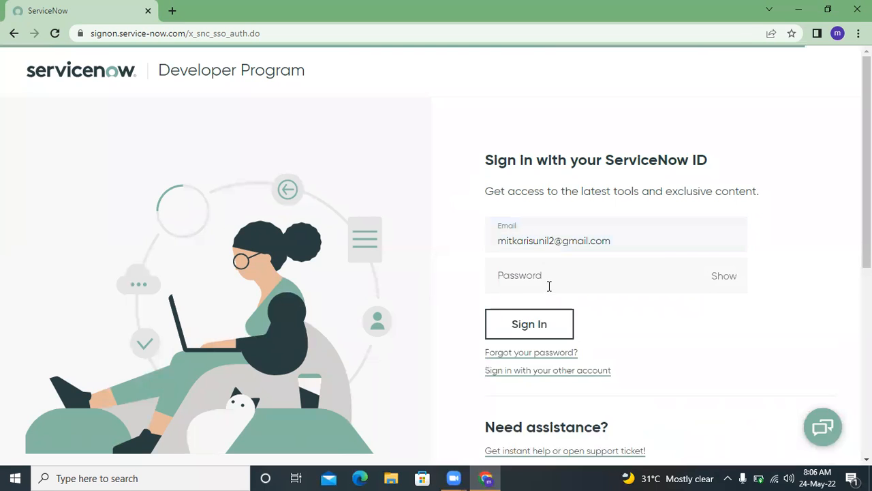
# - Enter the account password, sign in and dismiss the browser's offer to save it
pyautogui.click(541, 280)
pyautogui.write('****')
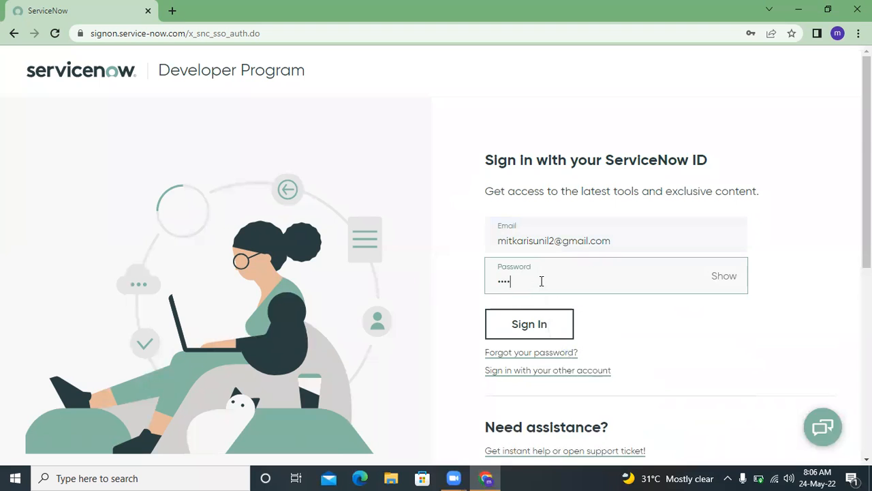
pyautogui.press('Return')
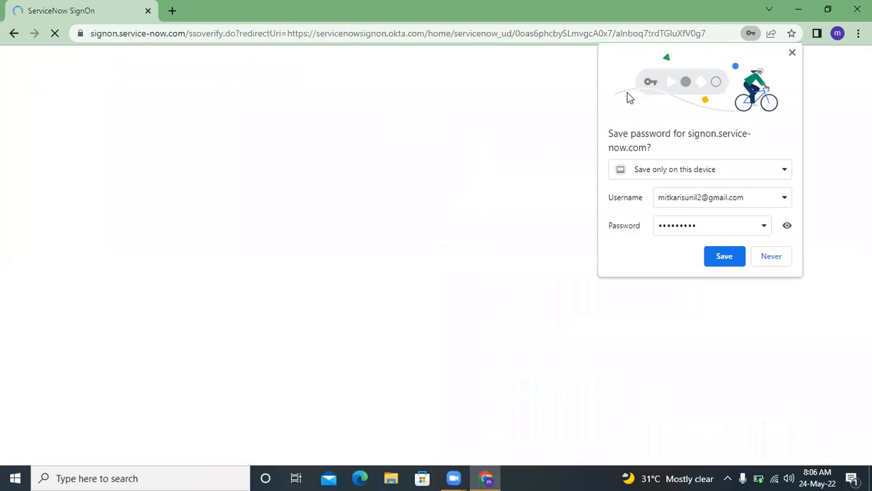
pyautogui.click(791, 52)
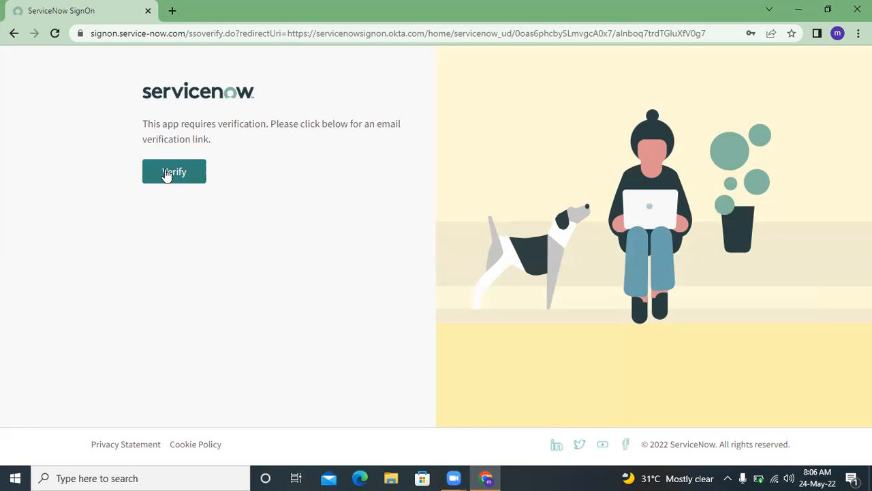
# - Request the email verification link for the ServiceNow account
pyautogui.click(166, 174)
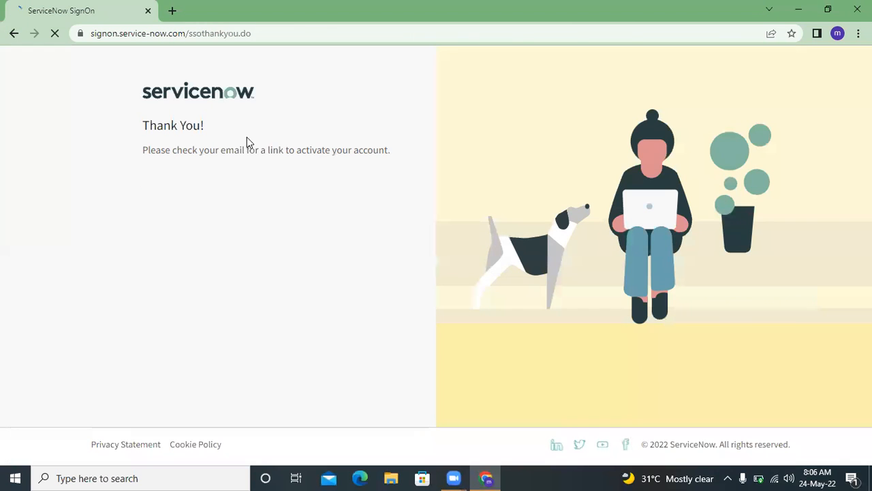
pyautogui.doubleClick(217, 150)
pyautogui.click(217, 150)
pyautogui.hotkey('ctrl', 't')
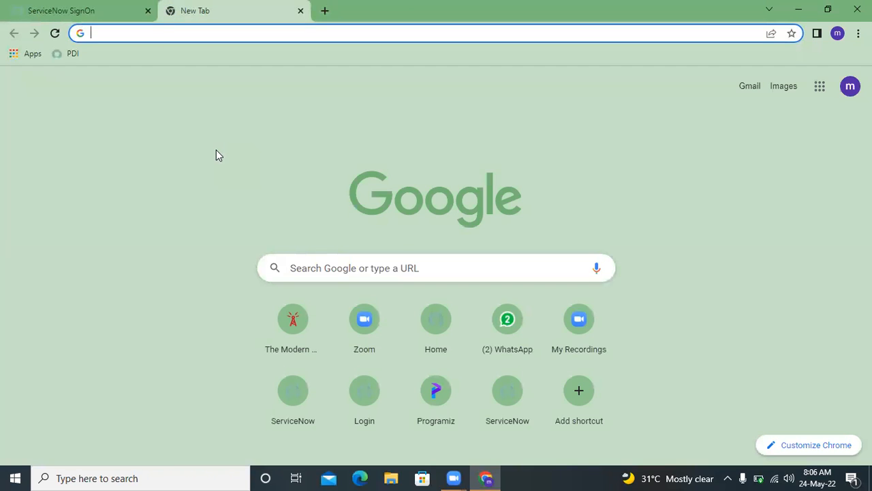
pyautogui.click(843, 100)
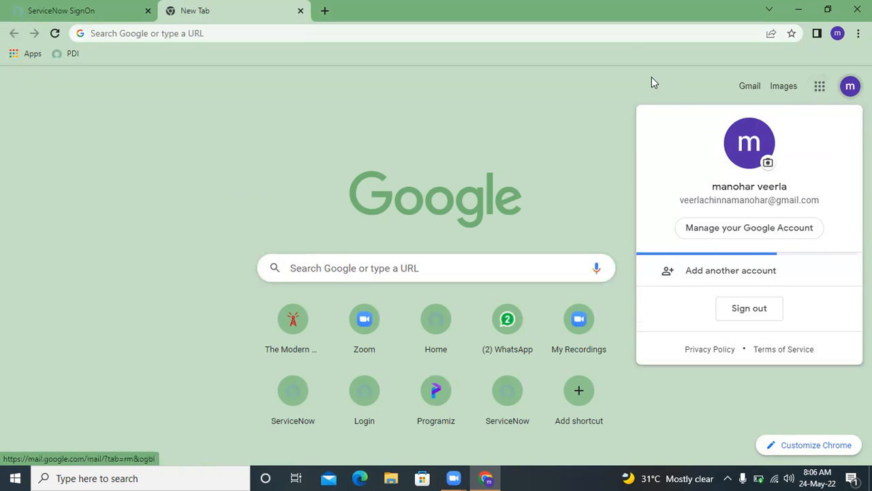
pyautogui.click(750, 286)
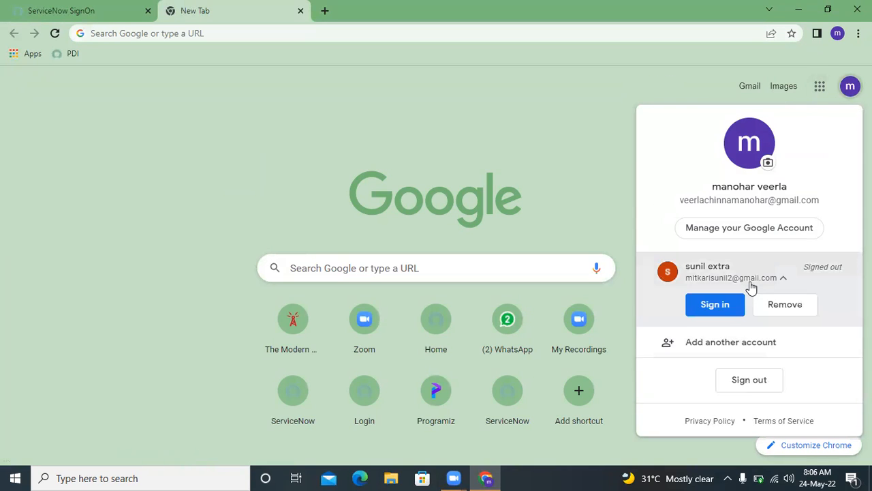
pyautogui.click(728, 307)
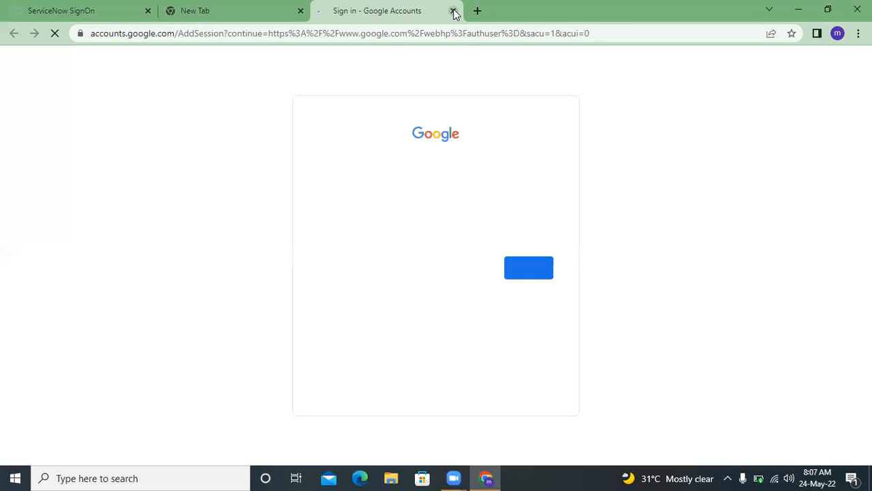
pyautogui.click(453, 11)
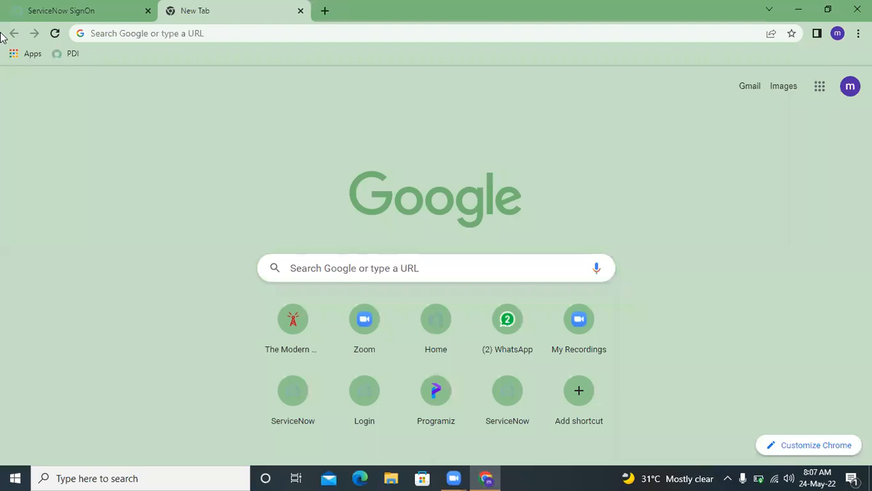
# - Switch to the first profile listed under Other profiles in the browser and open the ServiceNow developer sign-in page there
pyautogui.click(60, 5)
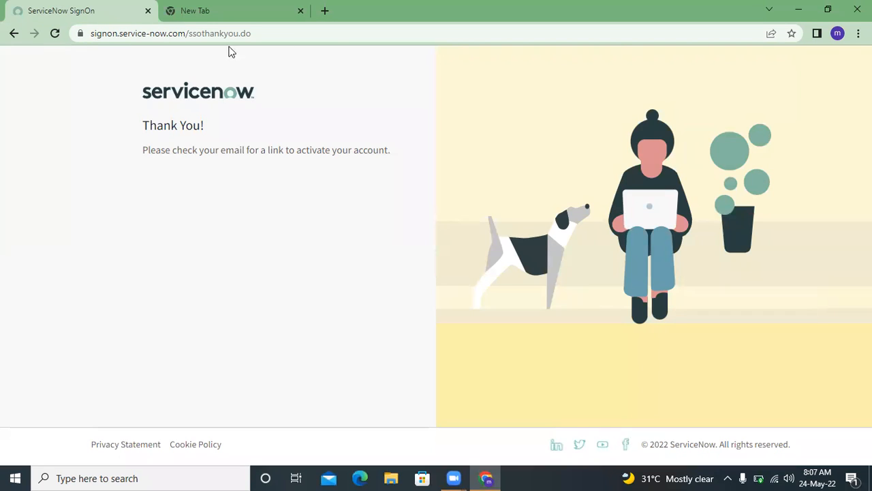
pyautogui.click(837, 34)
pyautogui.click(699, 346)
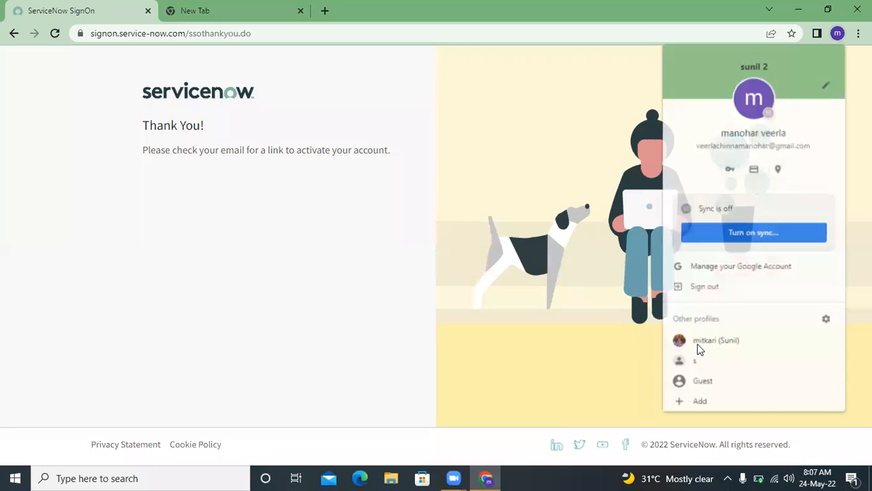
pyautogui.write('dev')
pyautogui.press('Return')
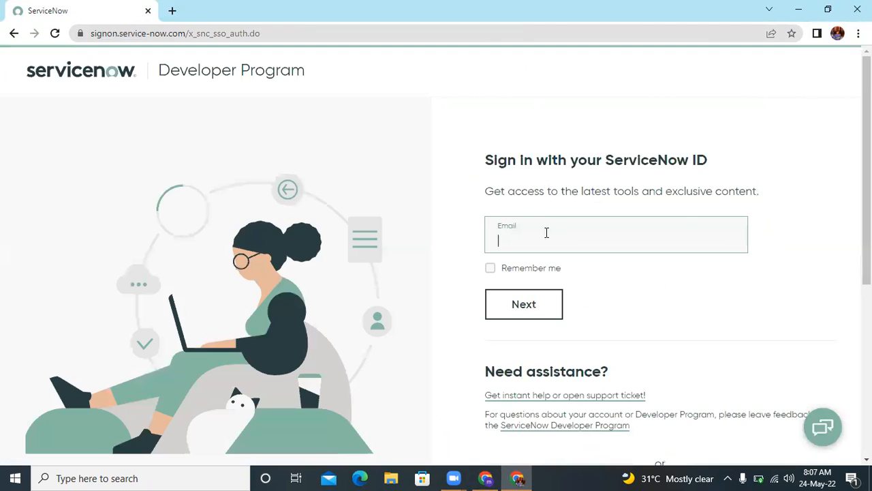
# - Fill in the alternative saved account email for the ServiceNow ID and continue to the password
pyautogui.write('m')
pyautogui.press('Down')
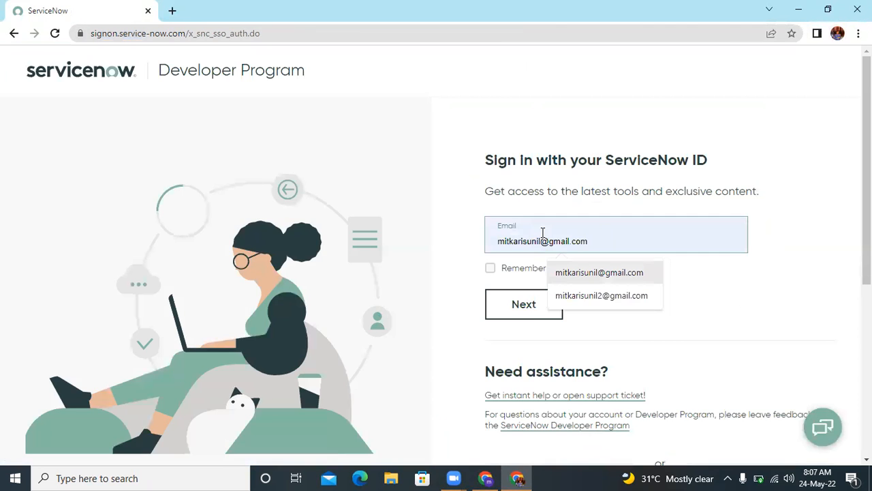
pyautogui.press('Return')
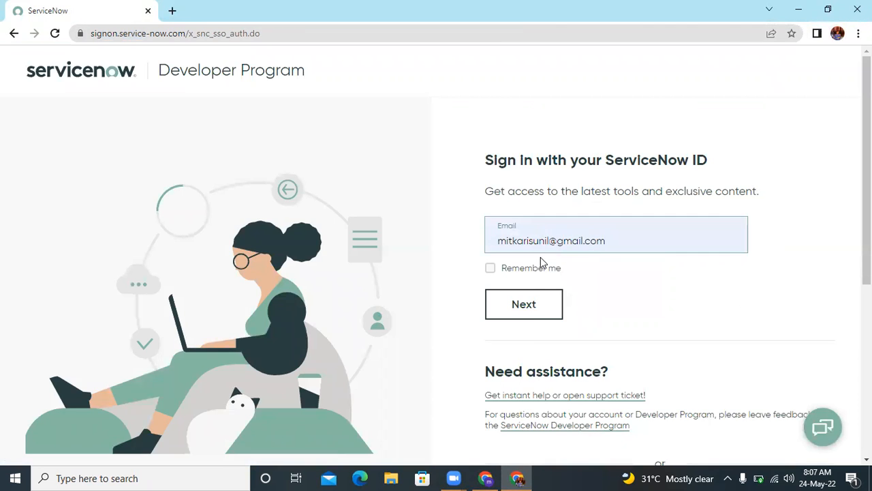
pyautogui.click(529, 306)
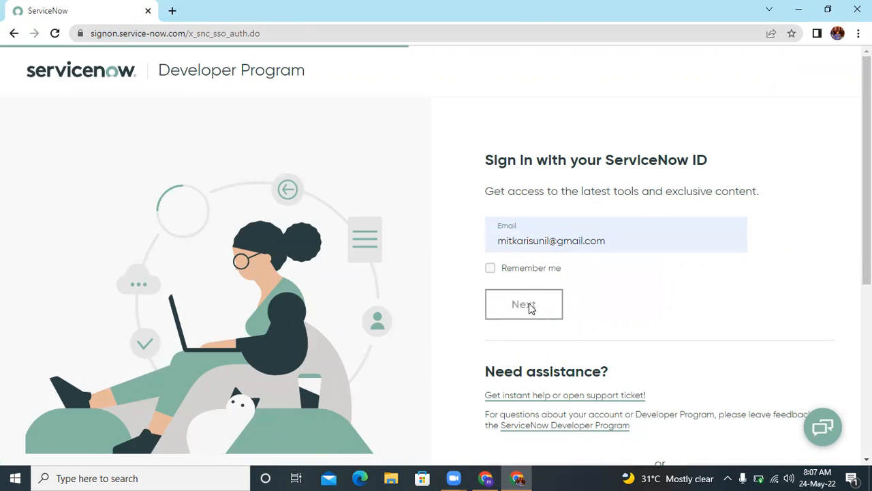
# - Try to sign in to the alternative ServiceNow account with its password
pyautogui.click(518, 283)
pyautogui.write('****')
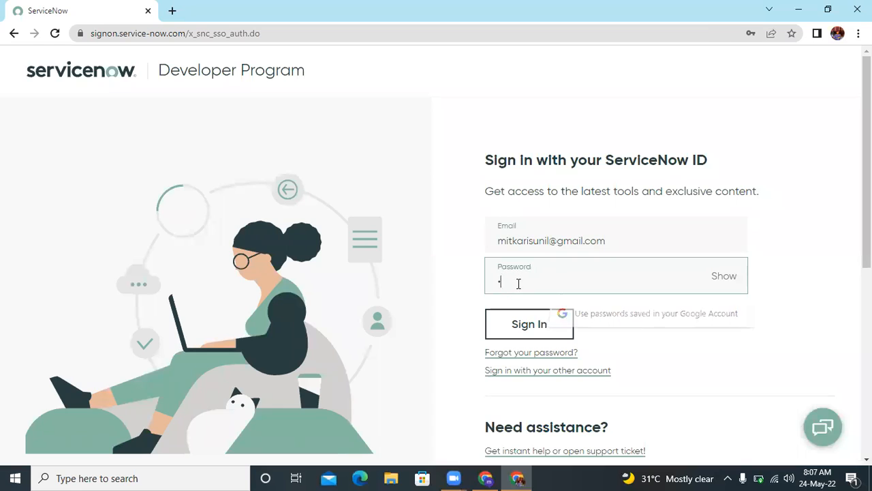
pyautogui.write('*')
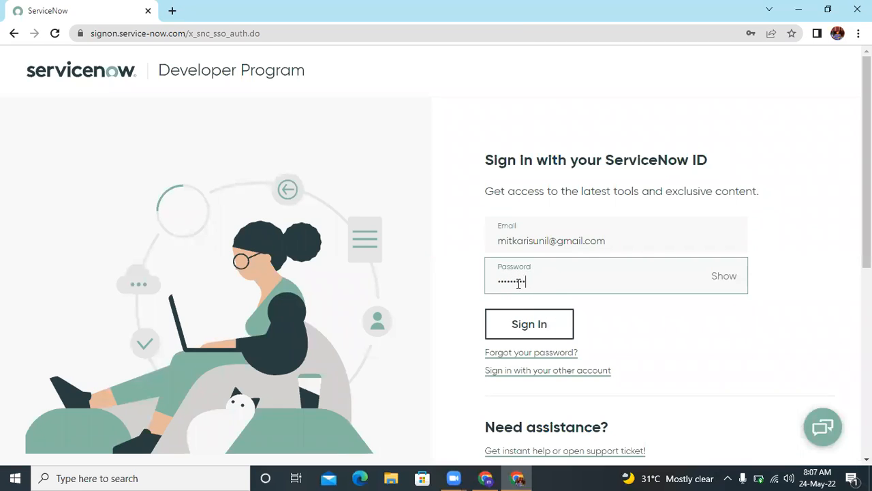
pyautogui.press('Return')
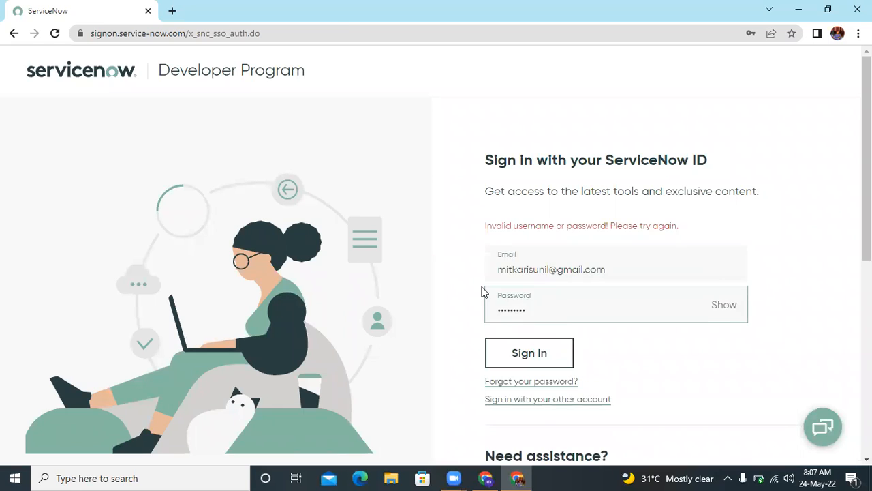
# - Replace the password with a different entry and try to sign in again
pyautogui.hotkey('ctrl', 'a')
pyautogui.press('BackSpace')
pyautogui.press('Return')
pyautogui.hotkey('ctrl', 'a')
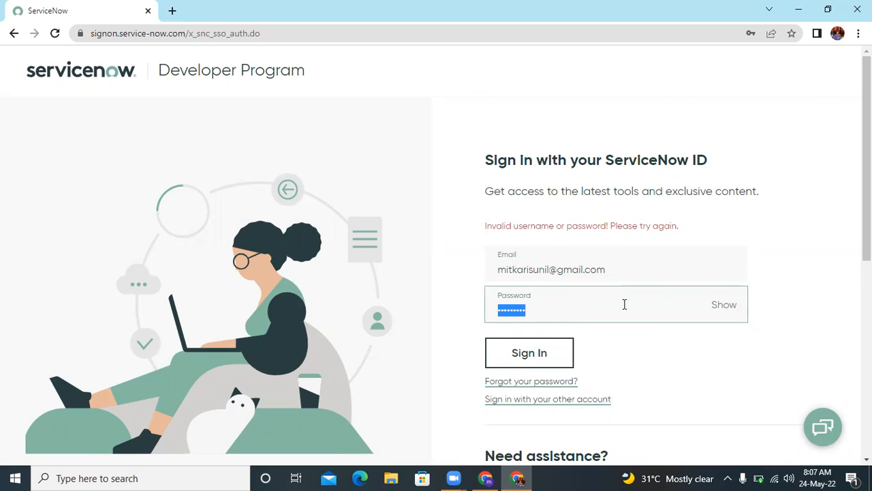
pyautogui.write('•')
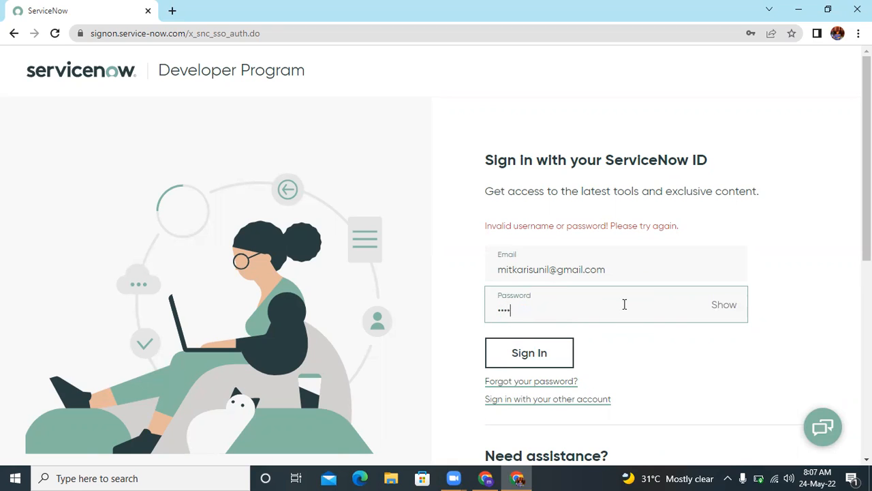
pyautogui.write('•')
pyautogui.press('Return')
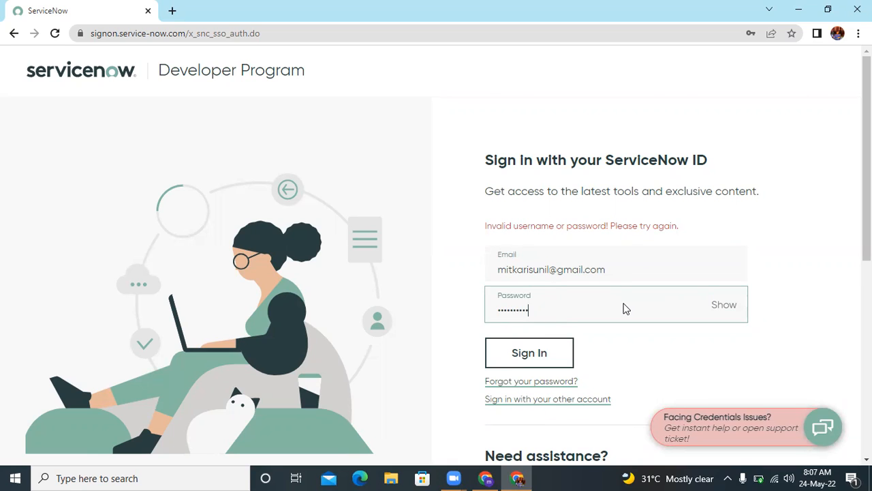
# - Switch to the other browser window and open Gmail in its new tab
pyautogui.doubleClick(624, 304)
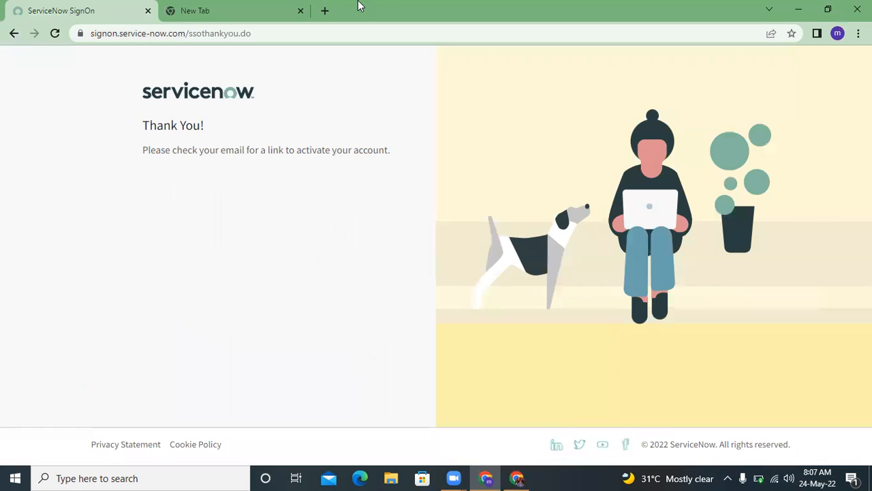
pyautogui.click(242, 8)
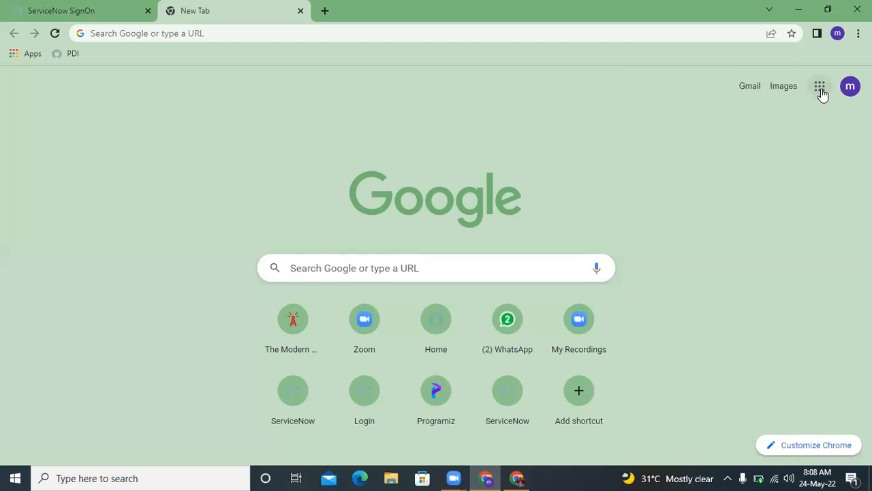
pyautogui.click(747, 88)
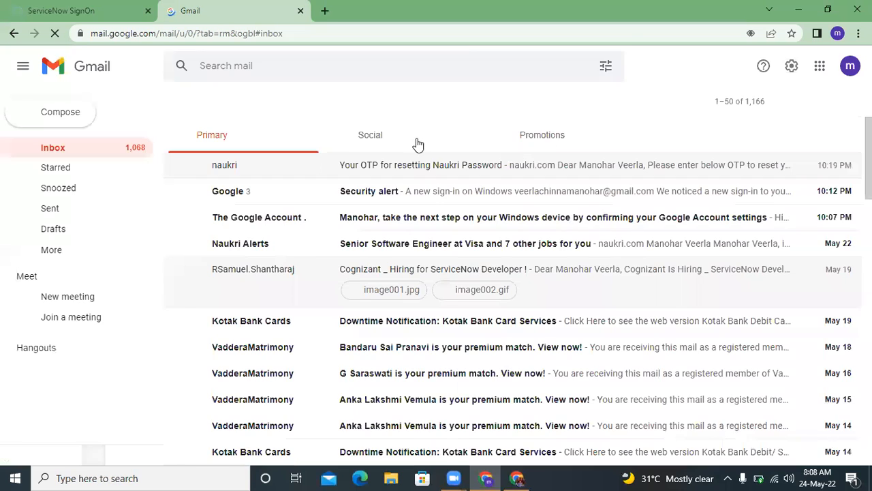
# - Add the alternative saved Google account to Gmail, decline a new Chrome profile, and close the earlier account's mailbox
pyautogui.click(846, 72)
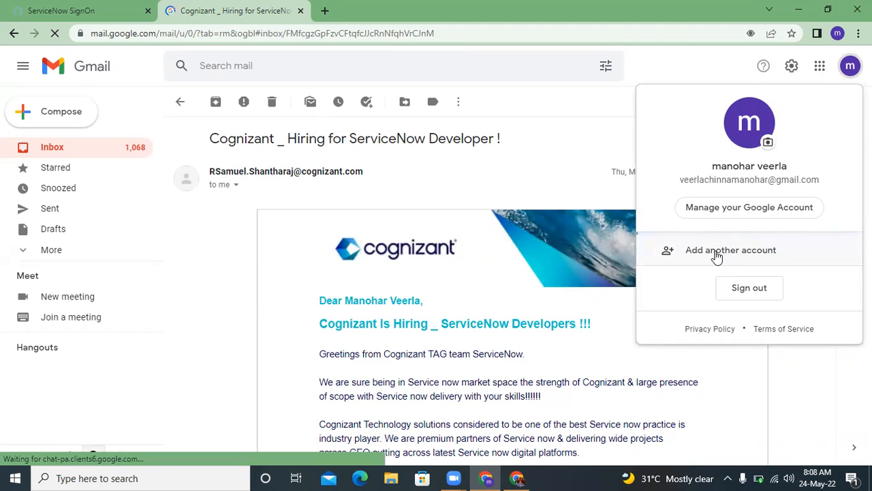
pyautogui.click(724, 250)
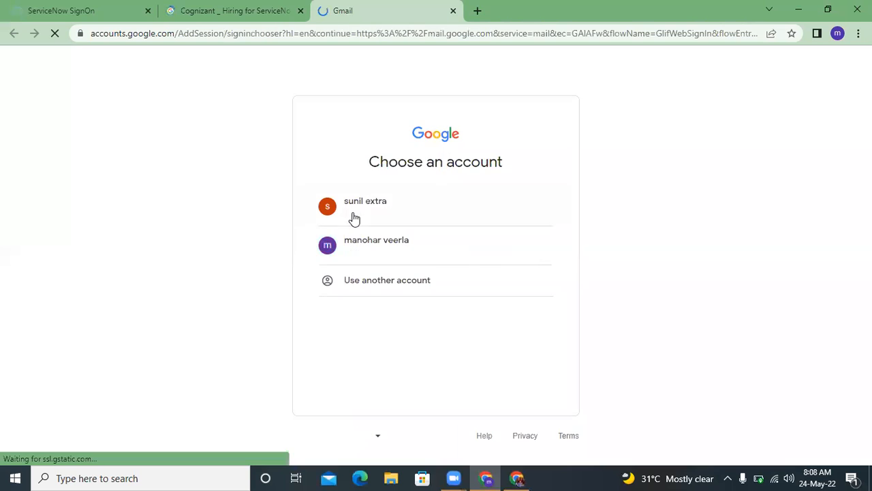
pyautogui.click(353, 212)
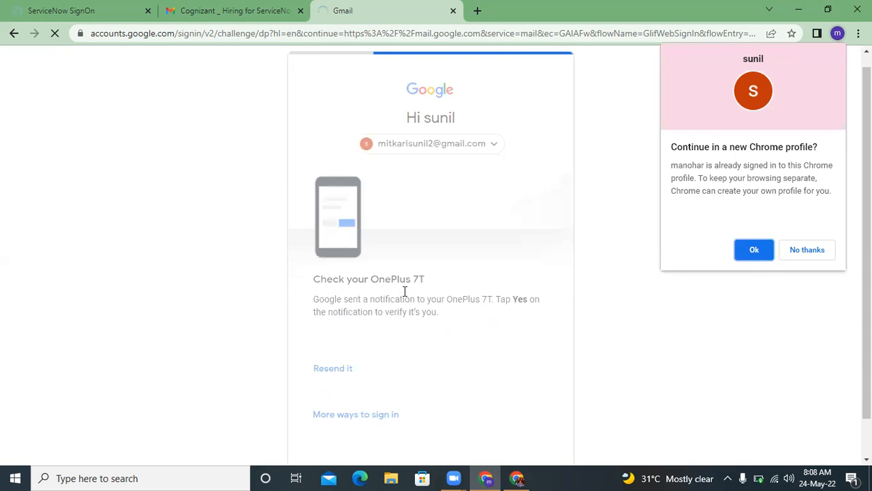
pyautogui.click(806, 250)
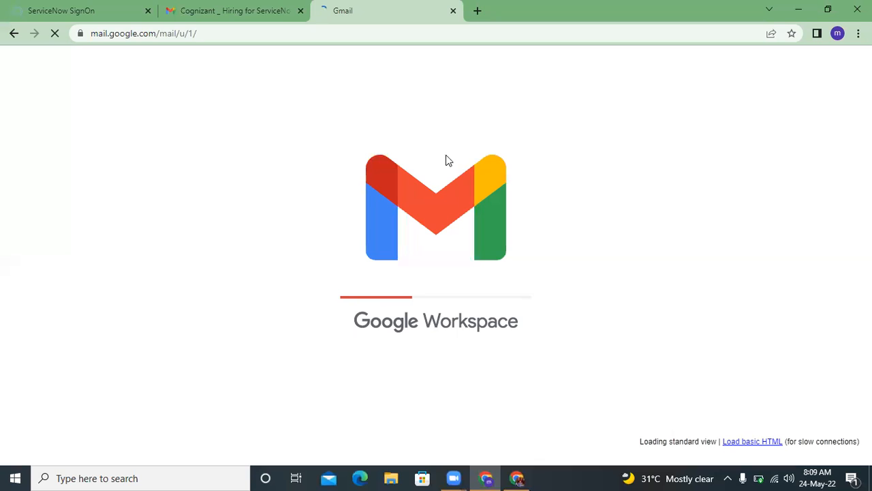
pyautogui.click(299, 11)
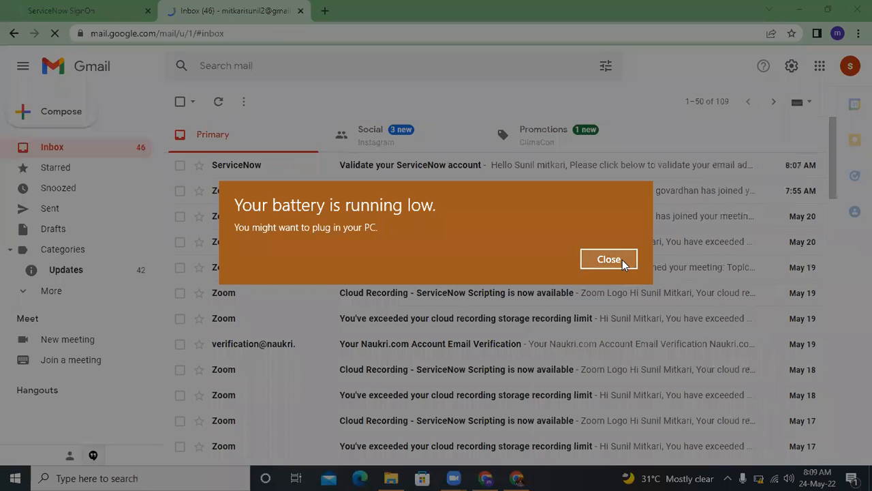
# - Verify the email address from the "Validate your ServiceNow account" message and close the mailbox
pyautogui.click(609, 259)
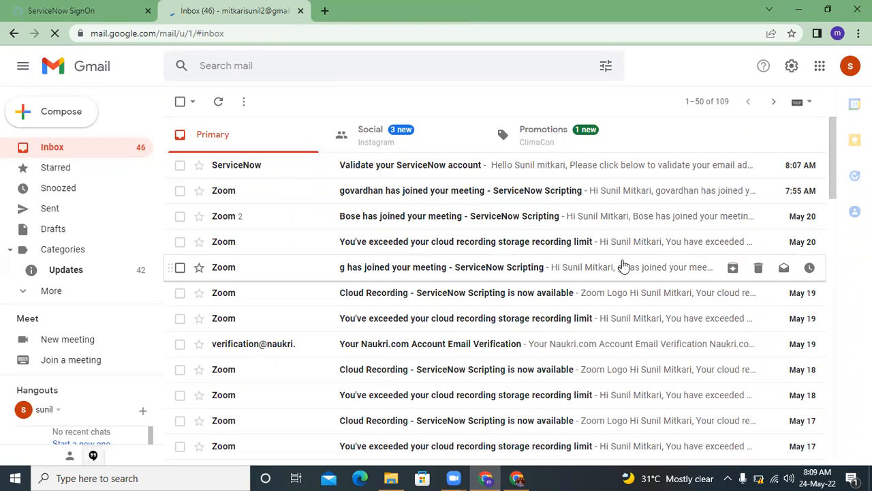
pyautogui.click(530, 165)
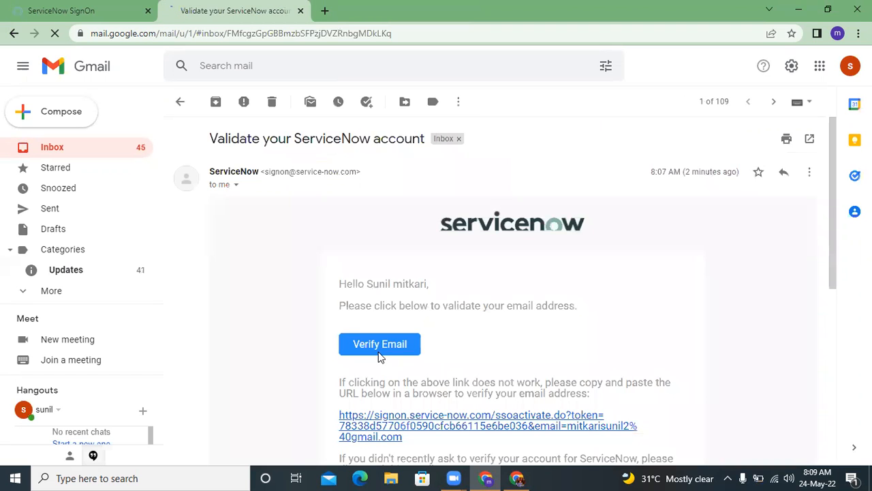
pyautogui.click(377, 347)
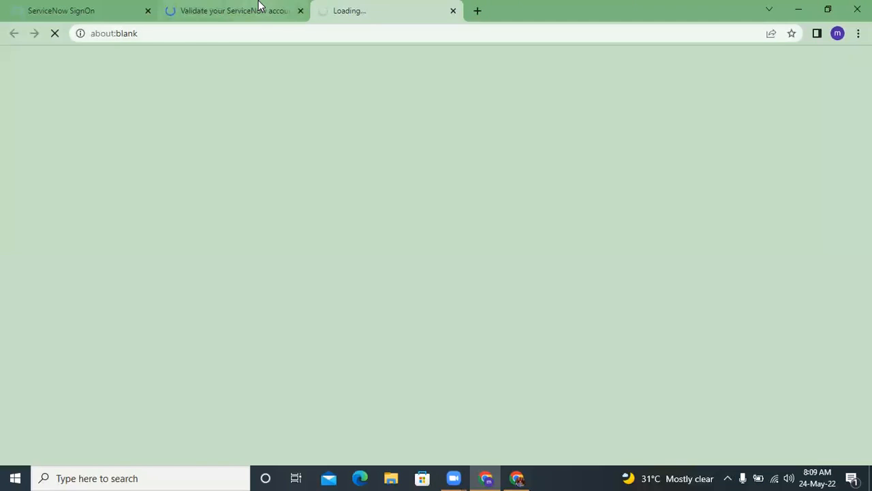
pyautogui.click(259, 2)
pyautogui.click(374, 2)
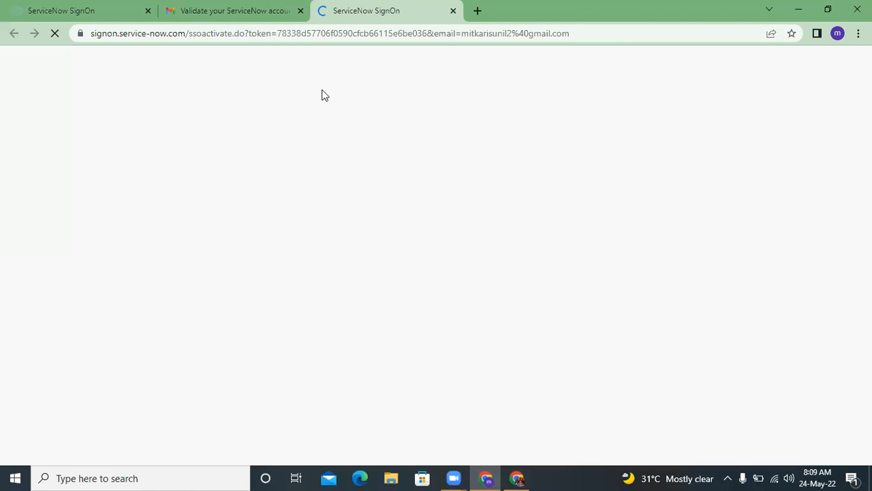
pyautogui.click(301, 11)
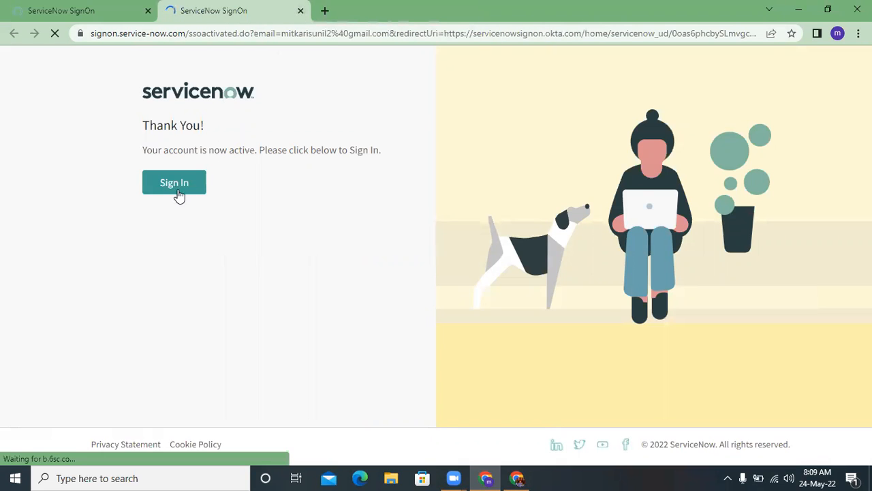
# - Sign in to the ServiceNow Developer Program with the newly activated account's email and password, without saving the password in the browser
pyautogui.click(175, 189)
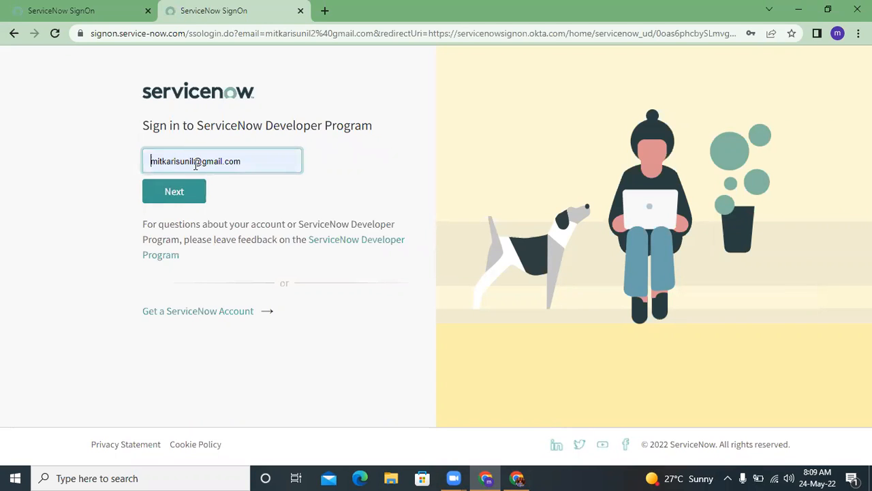
pyautogui.click(196, 163)
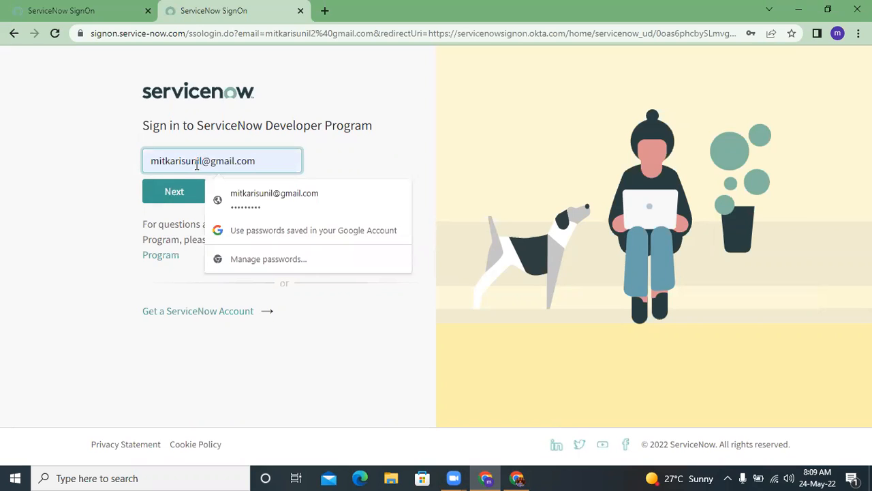
pyautogui.write('2')
pyautogui.click(189, 191)
pyautogui.click(218, 186)
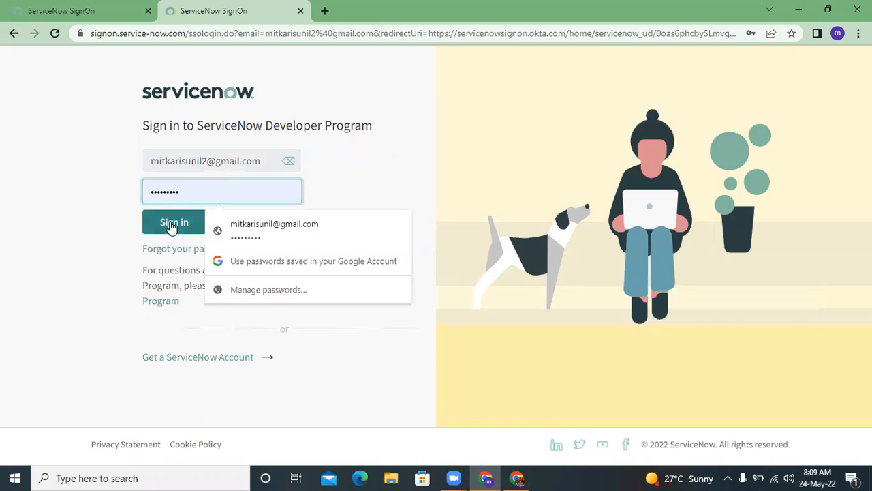
pyautogui.click(171, 225)
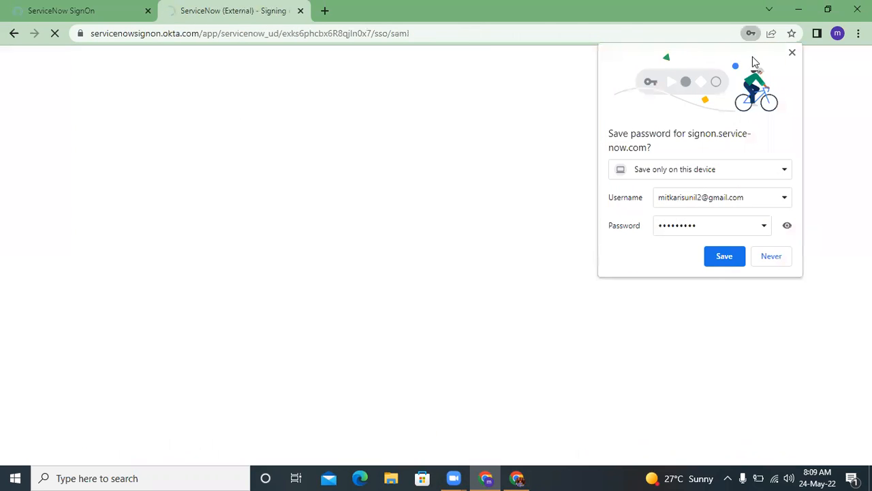
pyautogui.click(792, 52)
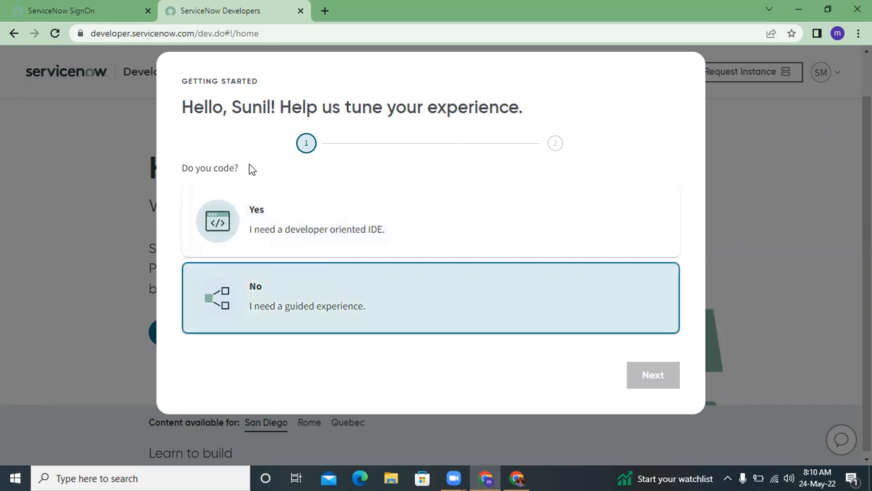
# - Complete the getting-started setup with Yes for coding and Developer as the job responsibility, agreeing to the developer site terms of use
pyautogui.tripleClick(222, 165)
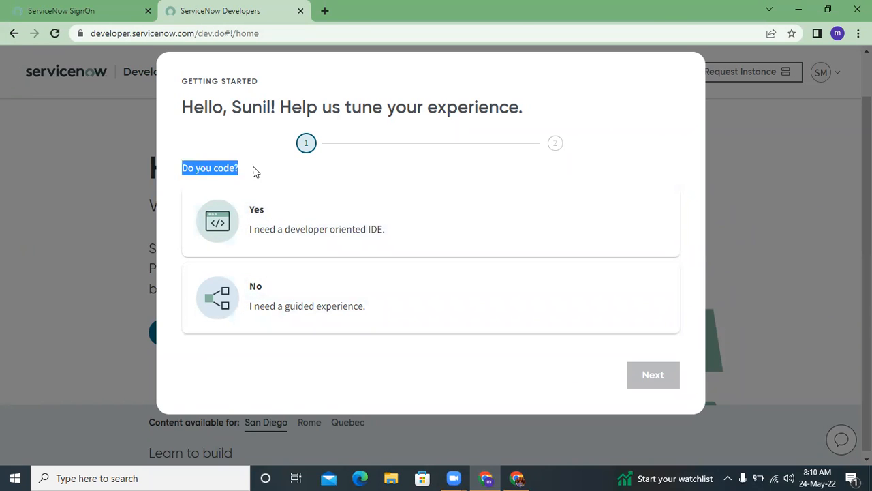
pyautogui.click(257, 165)
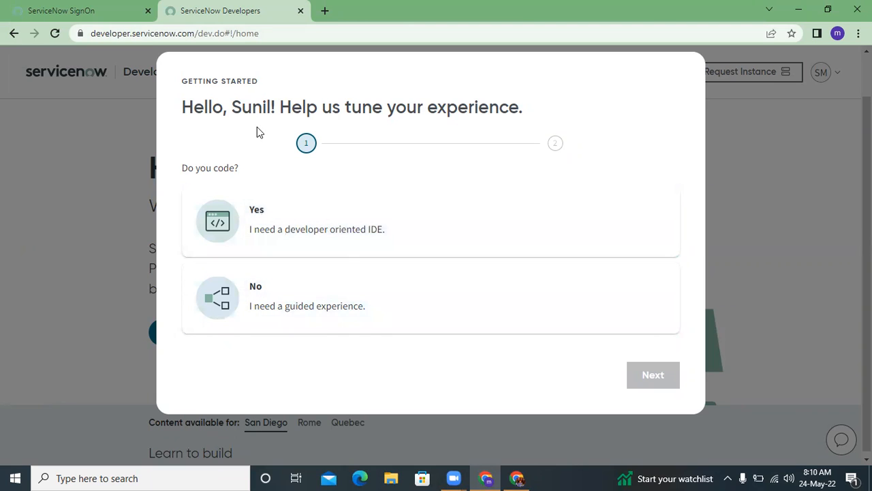
pyautogui.click(325, 221)
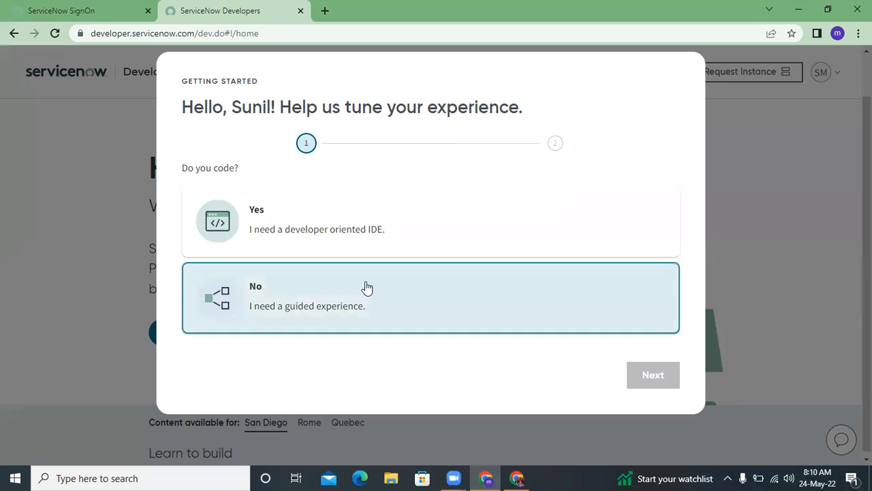
pyautogui.click(378, 232)
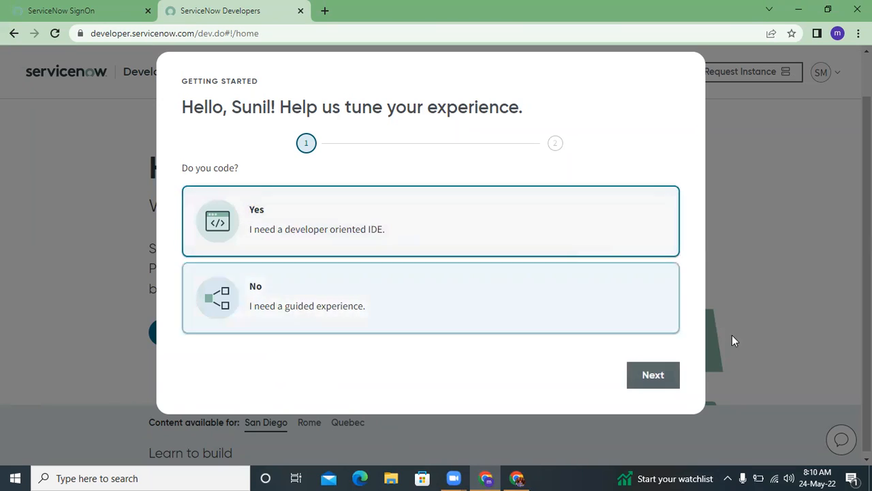
pyautogui.click(643, 376)
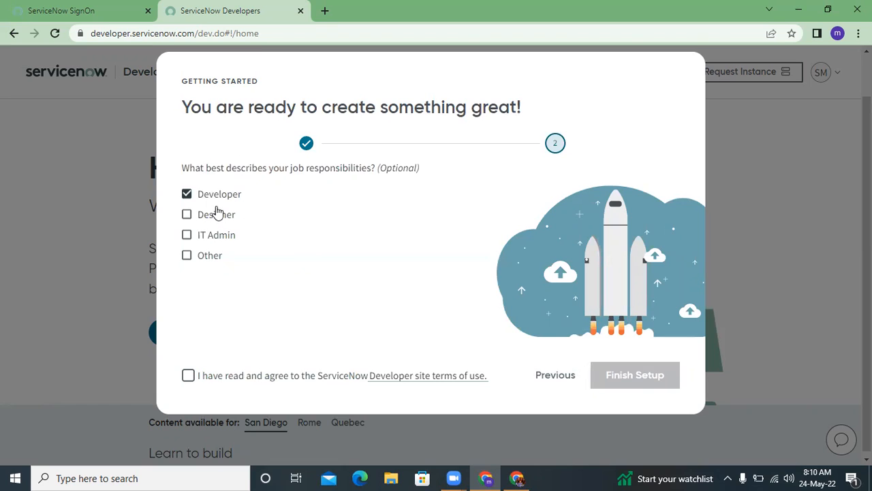
pyautogui.click(188, 377)
pyautogui.click(642, 377)
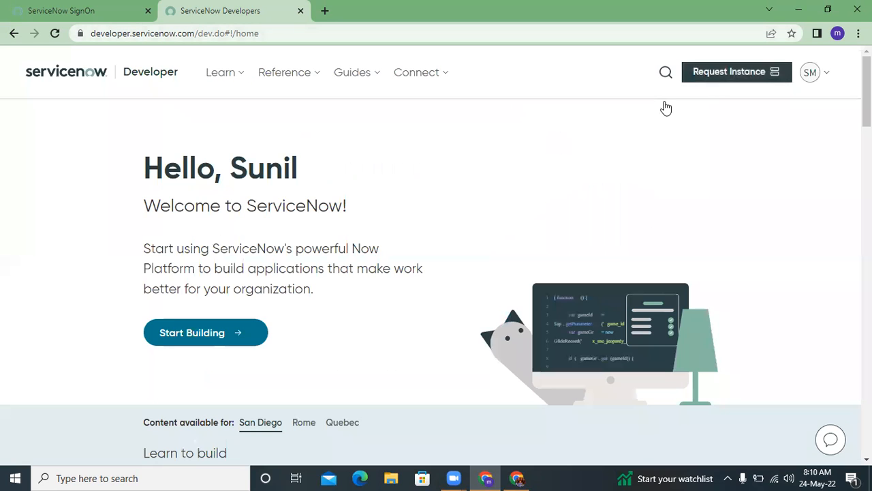
# - Launch a personal developer instance through Start Building and inspect its web address
pyautogui.click(189, 336)
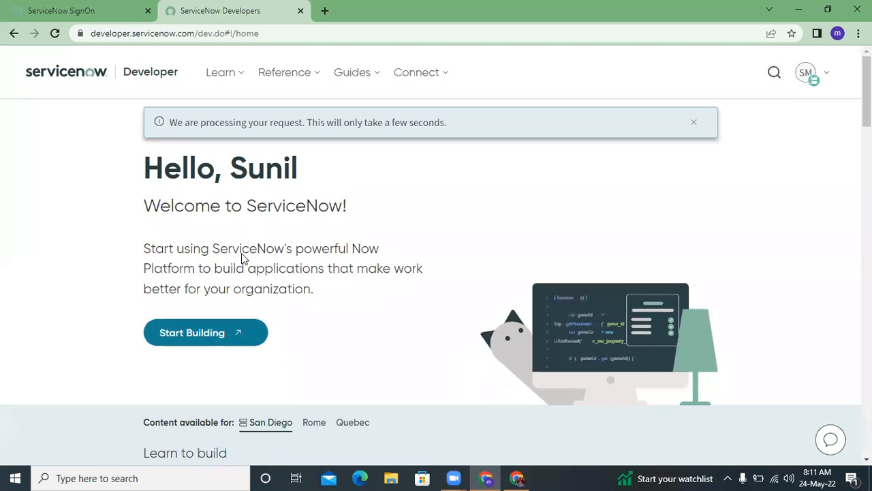
pyautogui.click(204, 331)
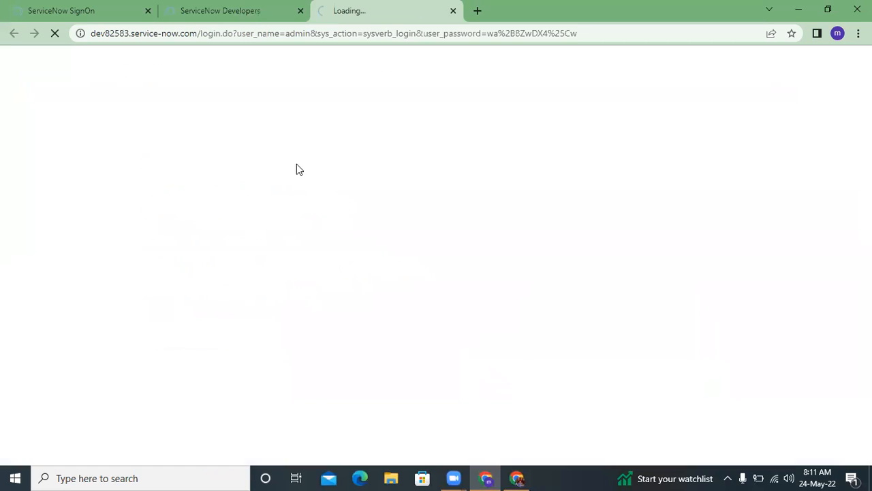
pyautogui.moveTo(192, 31); pyautogui.dragTo(86, 47)
pyautogui.click(193, 123)
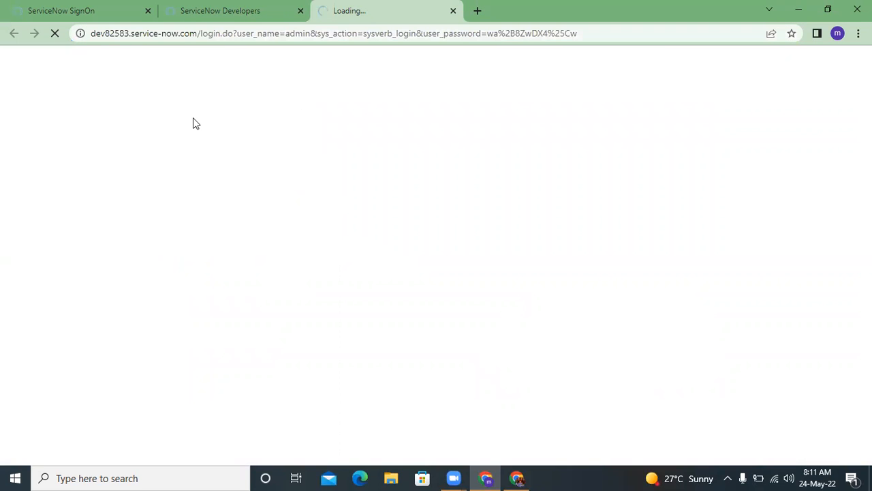
pyautogui.click(300, 34)
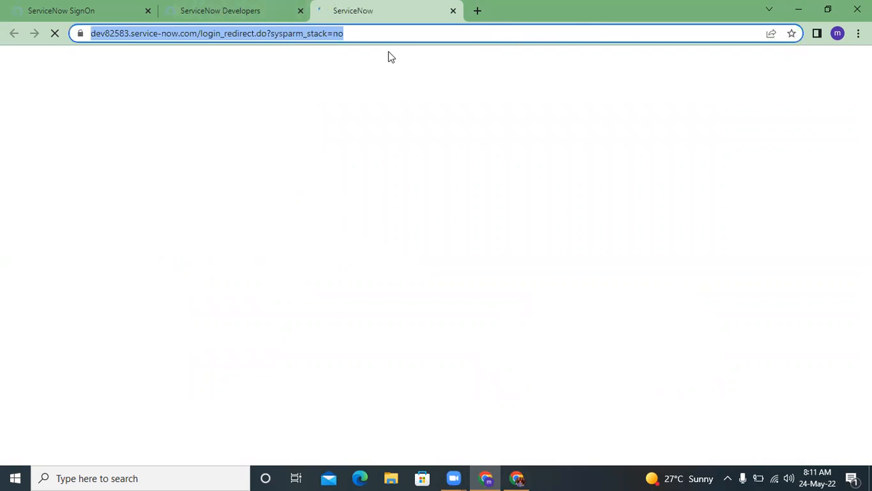
pyautogui.click(542, 30)
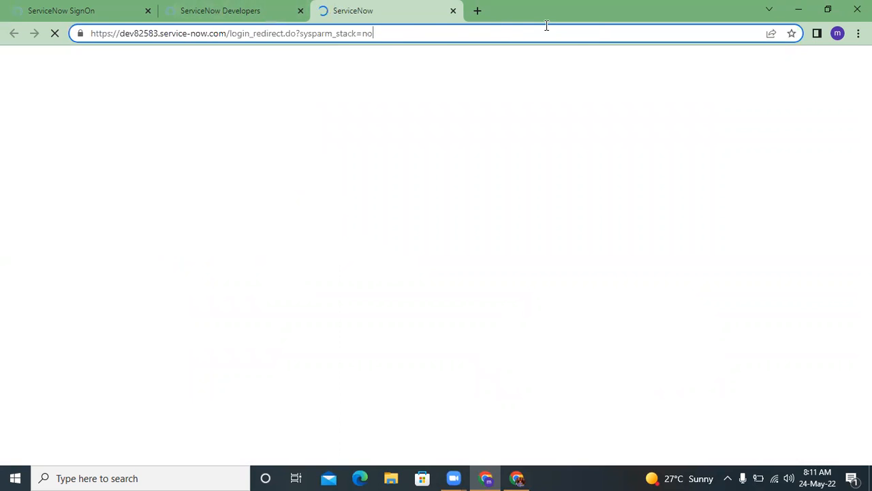
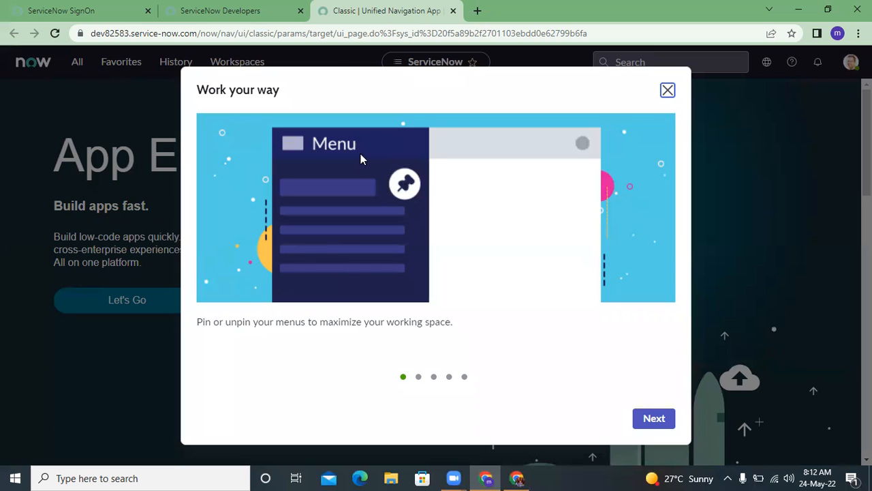
# - Read through all the introductory tour slides, from "Work your way" to "Always know where you are", and finish the tour
pyautogui.click(653, 418)
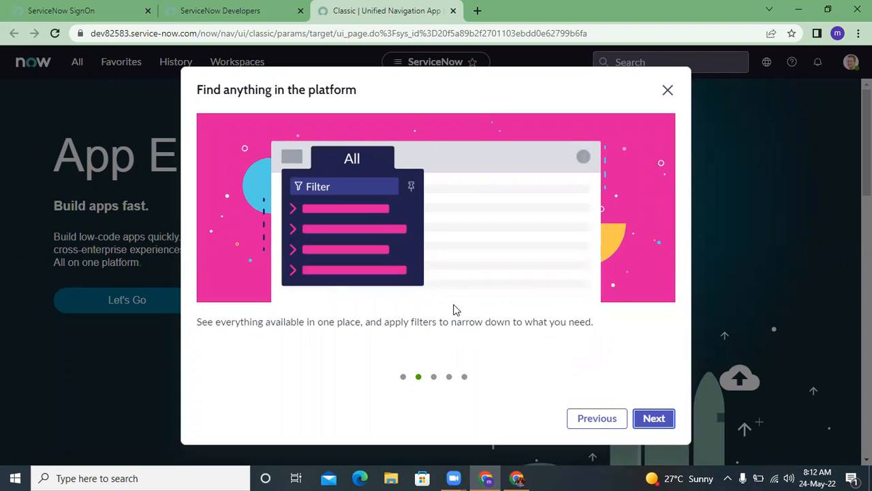
pyautogui.click(608, 420)
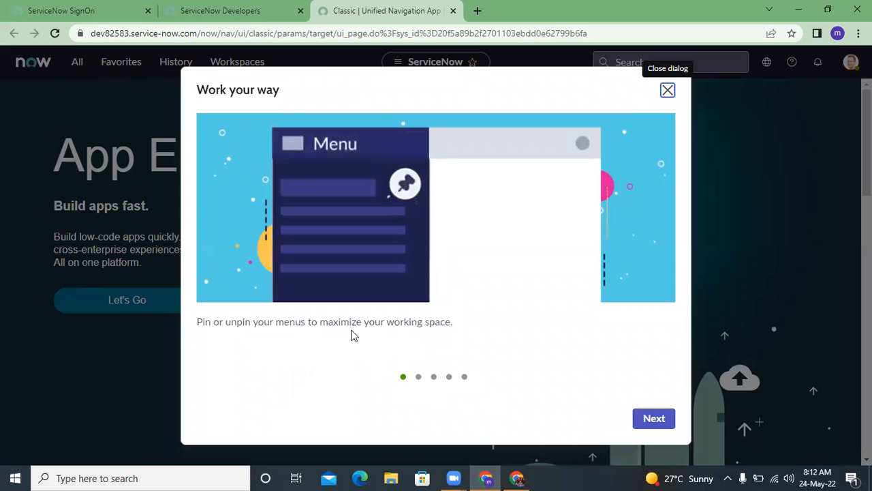
pyautogui.click(653, 420)
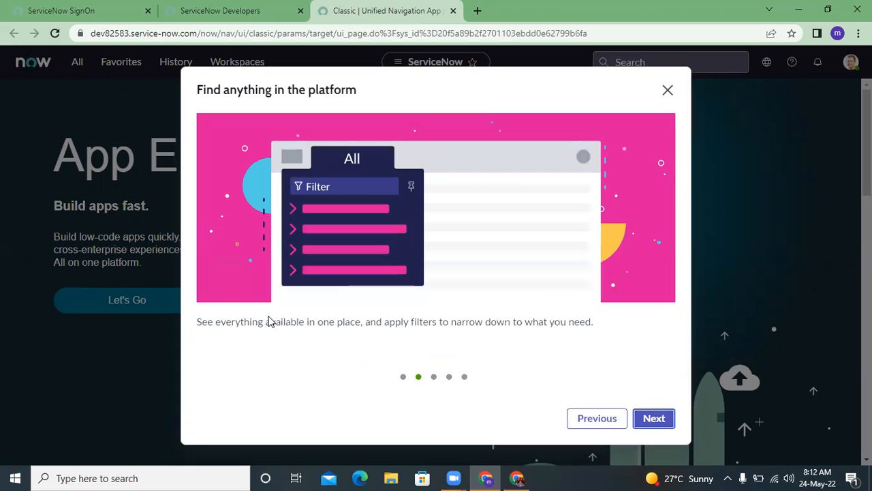
pyautogui.tripleClick(335, 319)
pyautogui.click(457, 344)
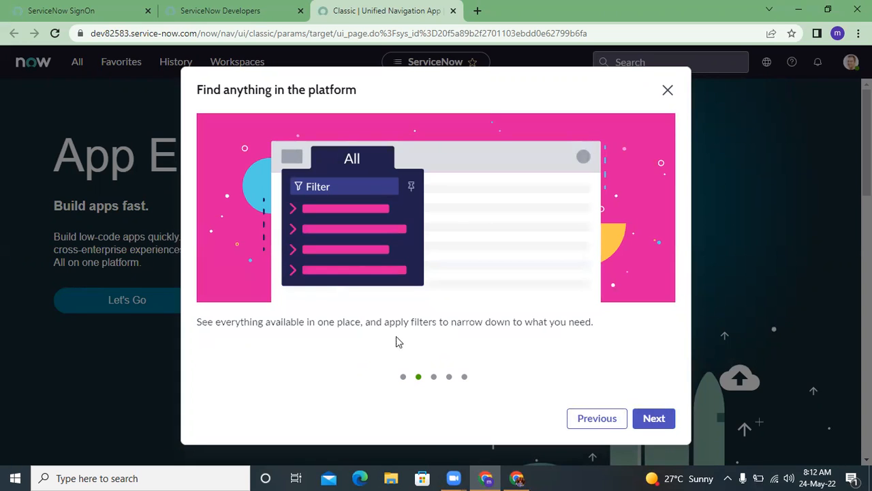
pyautogui.click(654, 418)
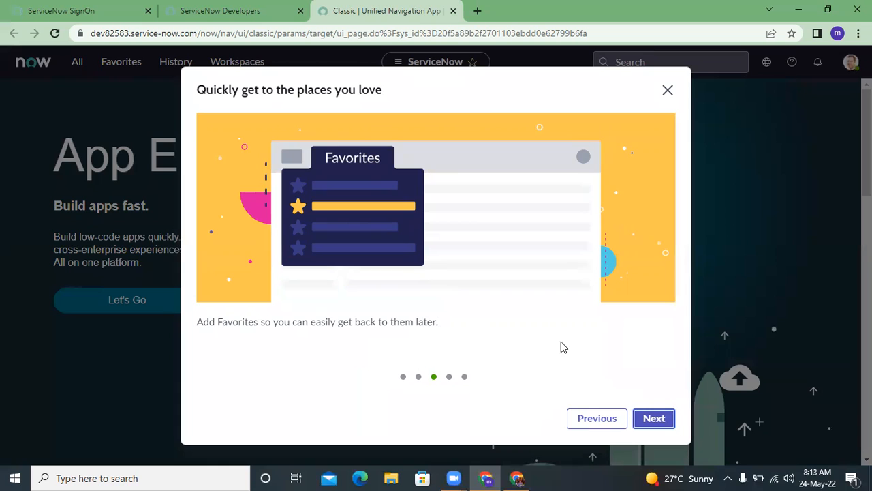
pyautogui.click(648, 419)
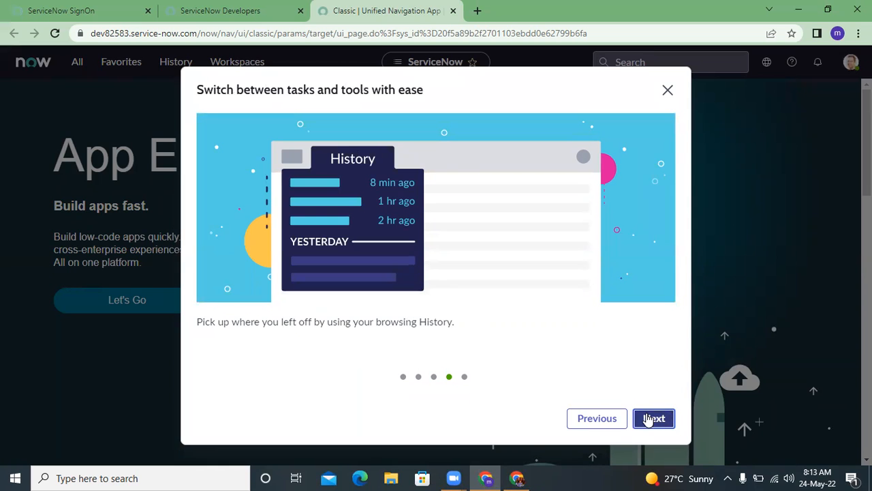
pyautogui.click(648, 419)
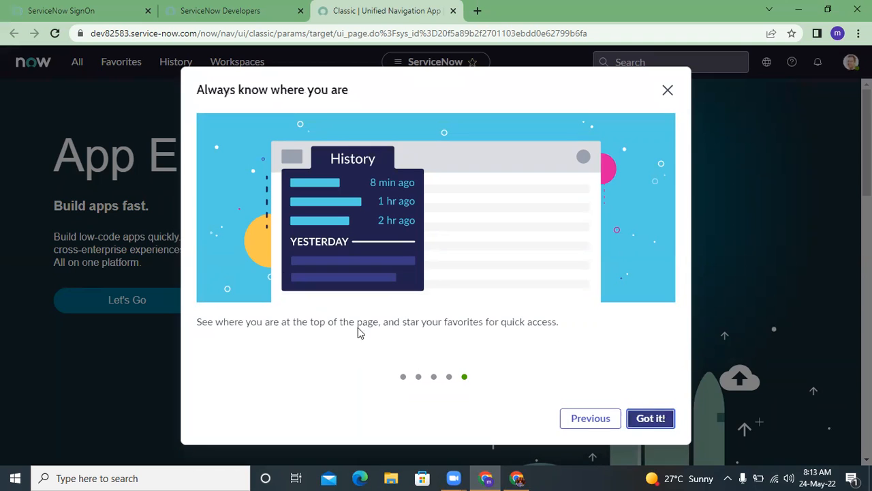
pyautogui.click(650, 419)
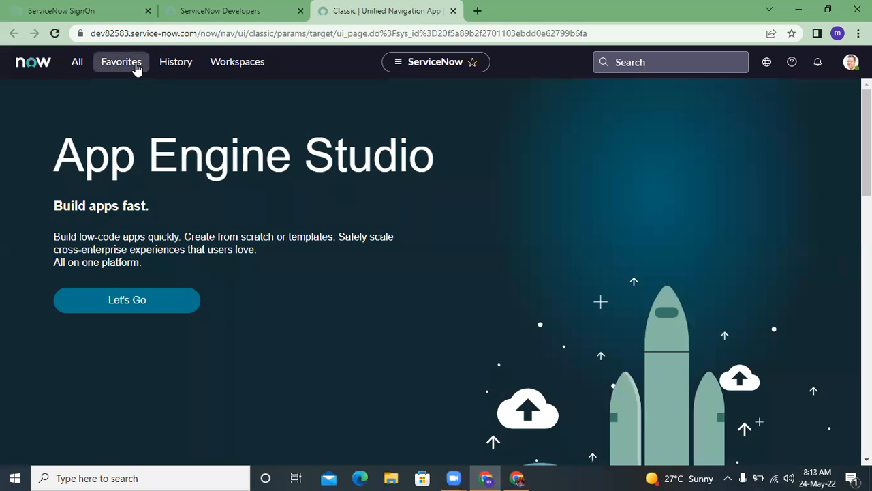
# - Examine the full list of applications in the navigator, collapsing and re-expanding the Self-Service group
pyautogui.click(83, 67)
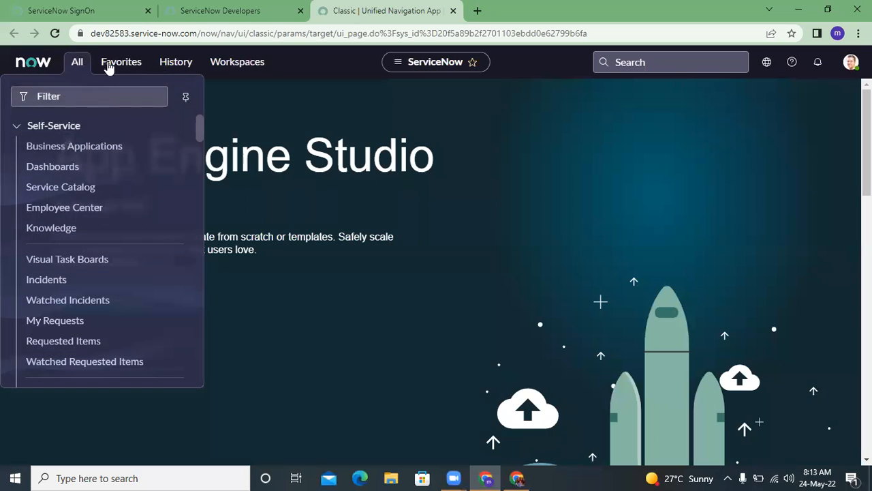
pyautogui.click(426, 104)
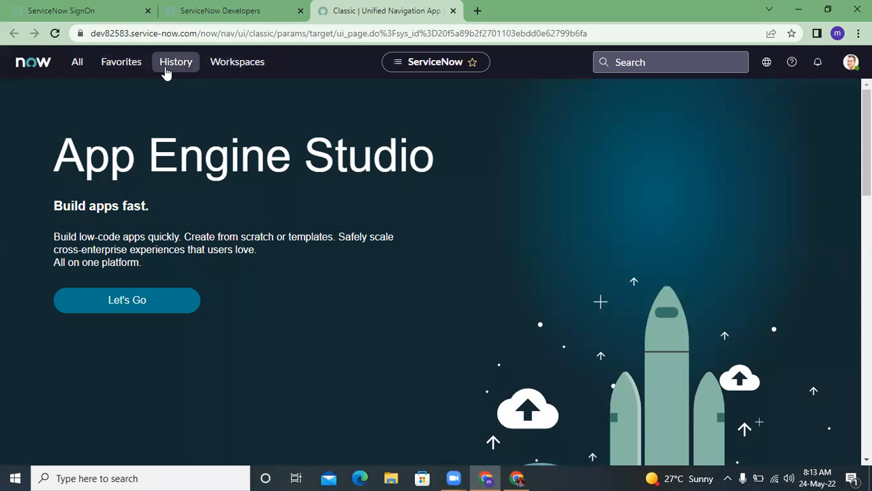
pyautogui.click(75, 71)
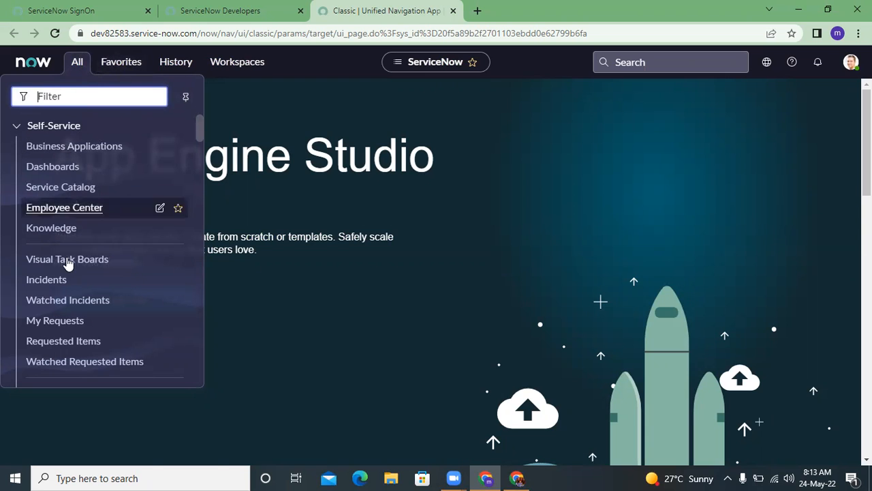
pyautogui.scroll(-20, 67, 263)
pyautogui.scroll(6, 66, 264)
pyautogui.scroll(10, 67, 266)
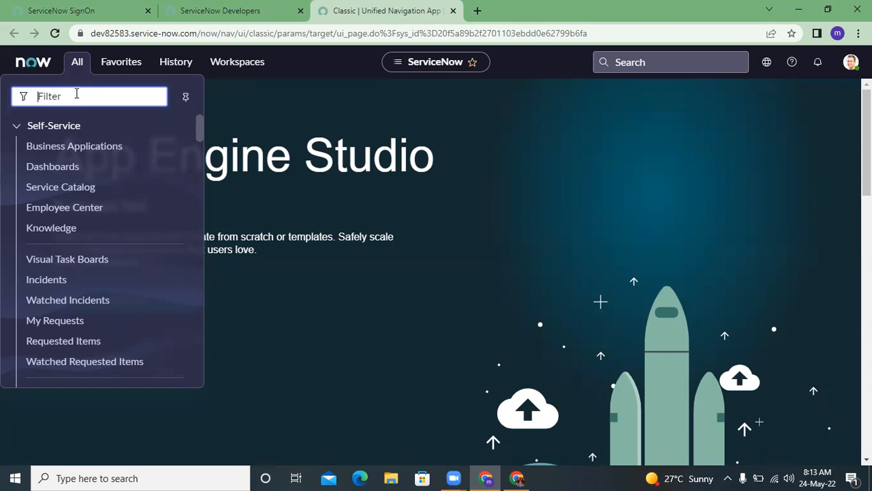
pyautogui.click(18, 129)
pyautogui.click(18, 129)
pyautogui.click(18, 130)
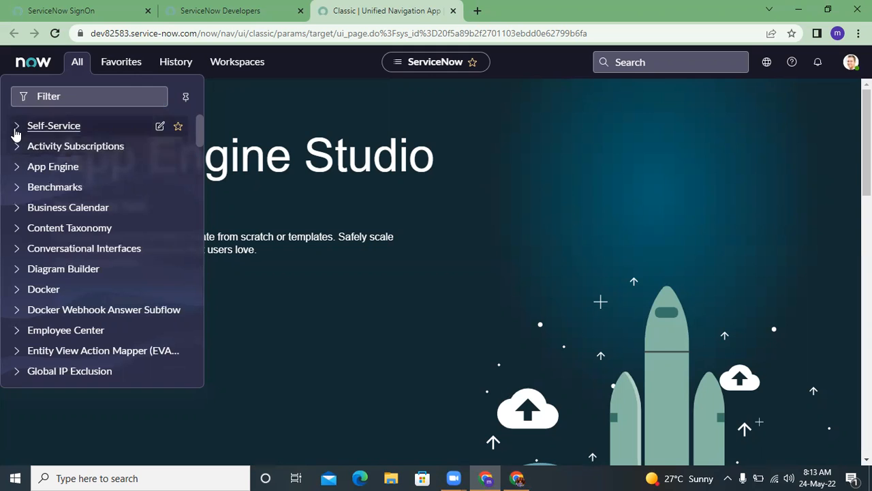
pyautogui.click(16, 130)
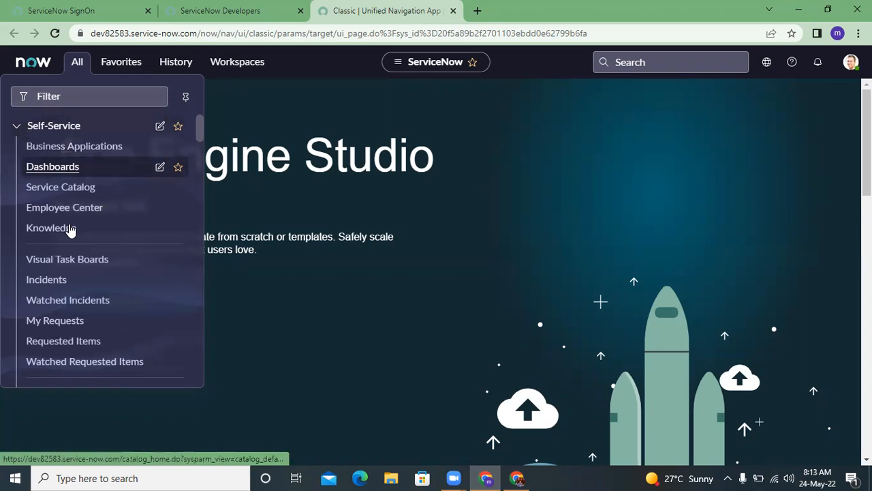
# - Open the Incidents list from the Self-Service modules
pyautogui.rightClick(49, 277)
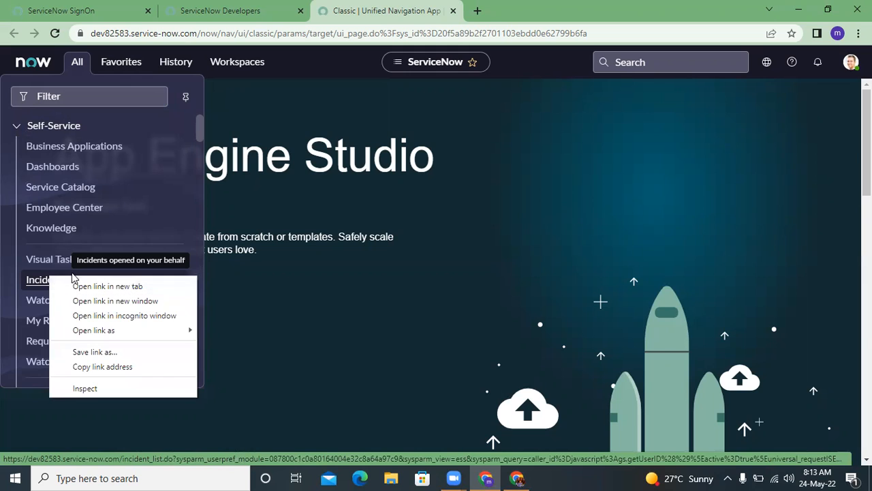
pyautogui.click(37, 278)
pyautogui.click(38, 277)
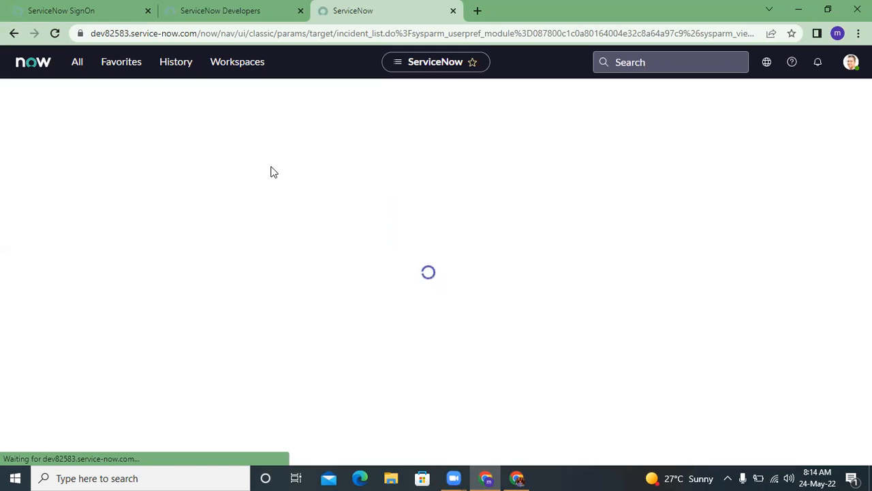
# - Review the navigator from the Incidents page, toggling the Self-Service group and showing and hiding the module list
pyautogui.click(77, 68)
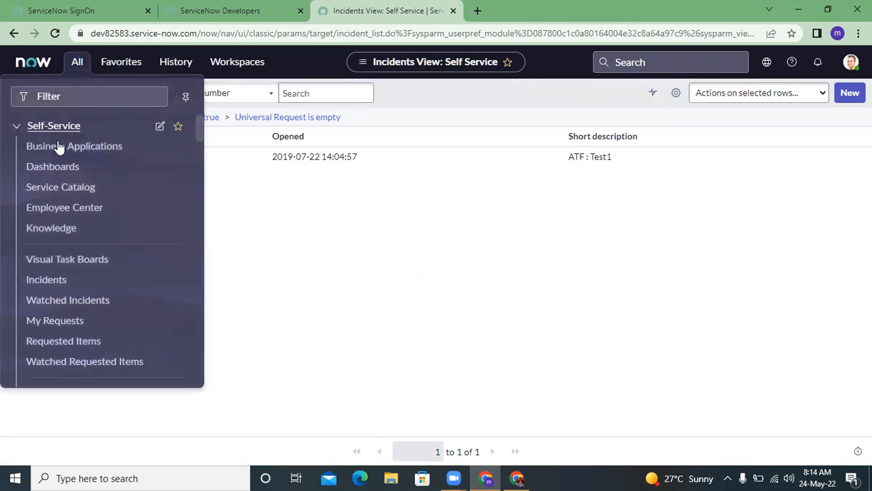
pyautogui.click(46, 129)
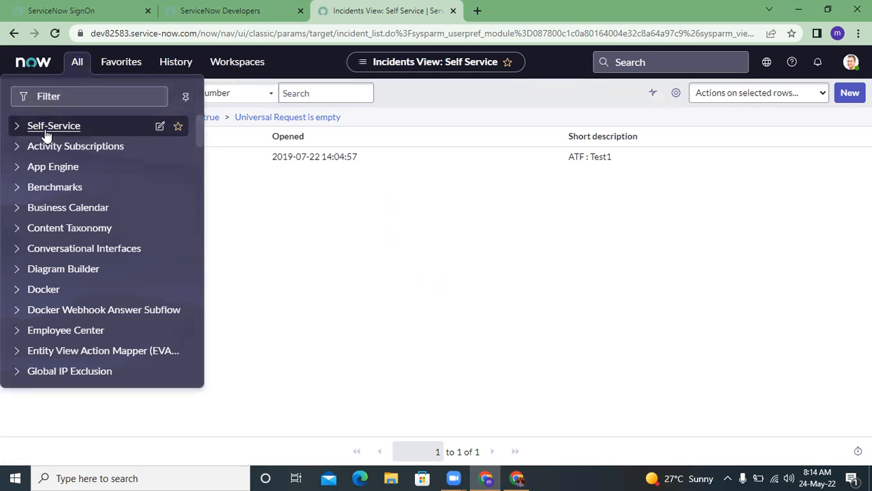
pyautogui.click(46, 129)
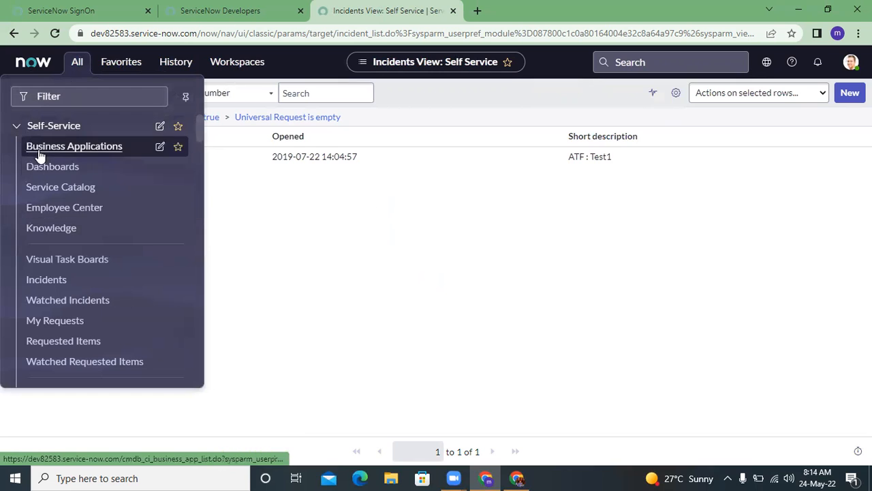
pyautogui.click(82, 96)
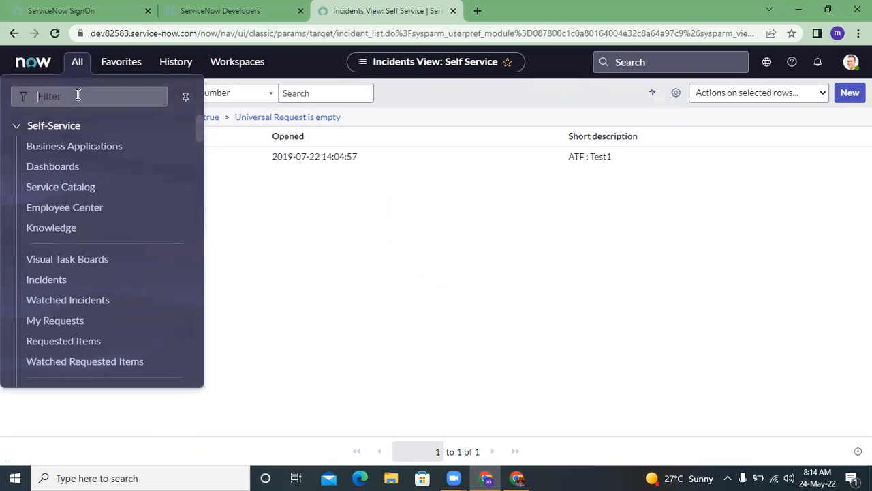
pyautogui.click(254, 209)
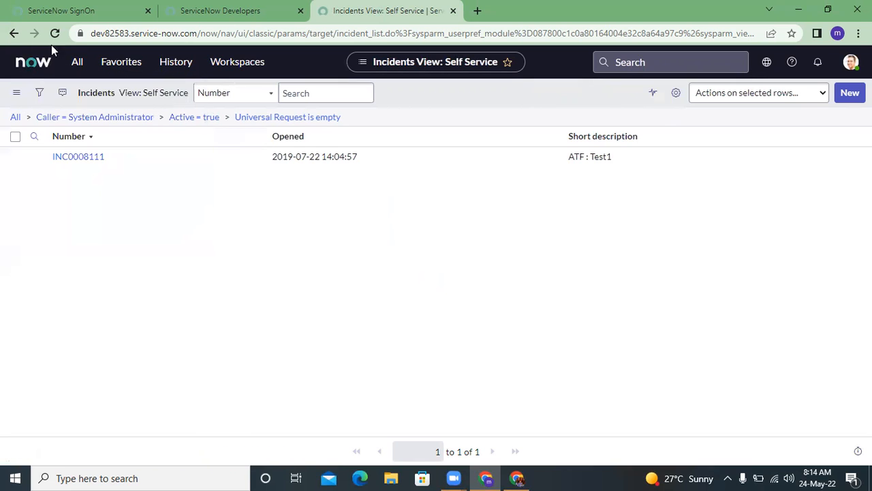
pyautogui.click(72, 63)
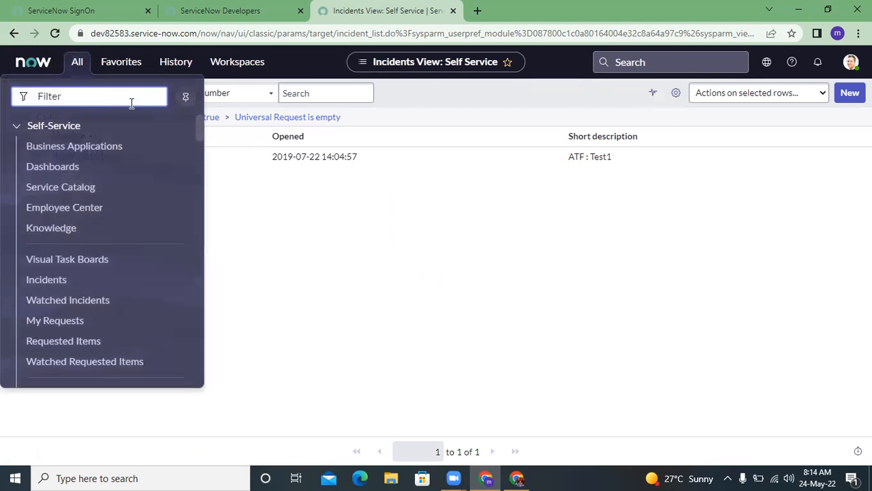
pyautogui.click(297, 209)
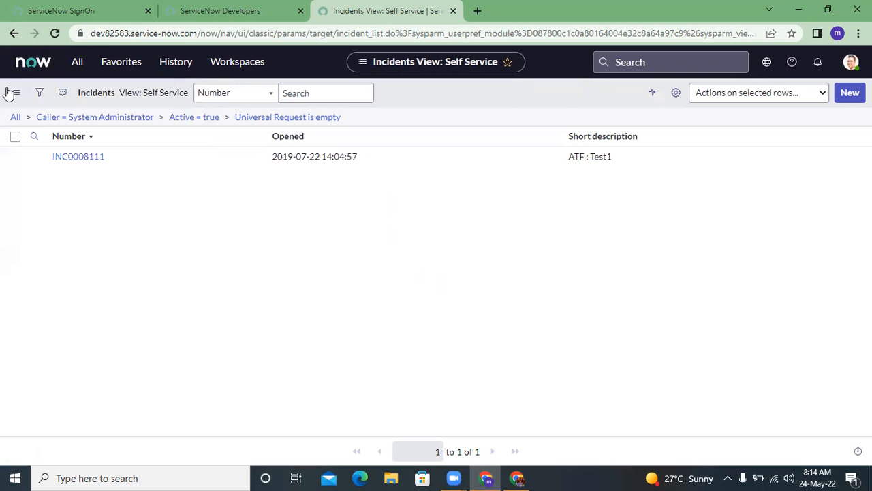
# - Pin the application navigator beside the Incidents list, look through its modules, and unpin it
pyautogui.click(72, 65)
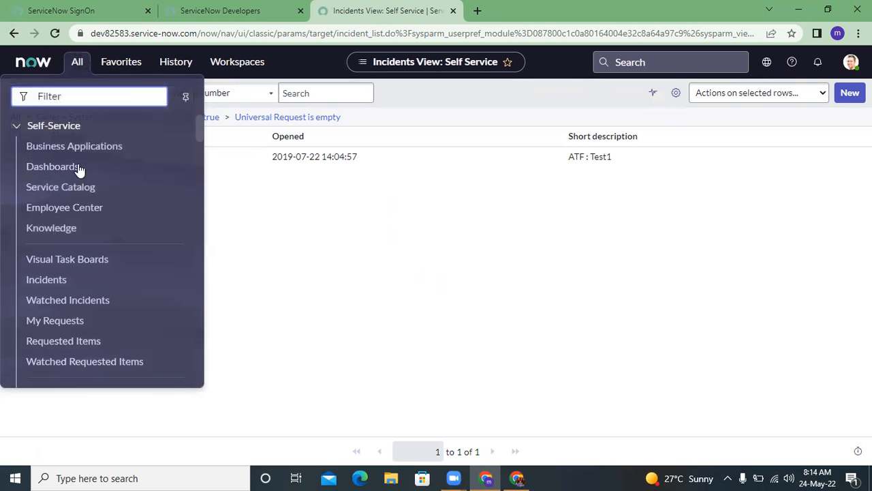
pyautogui.click(187, 98)
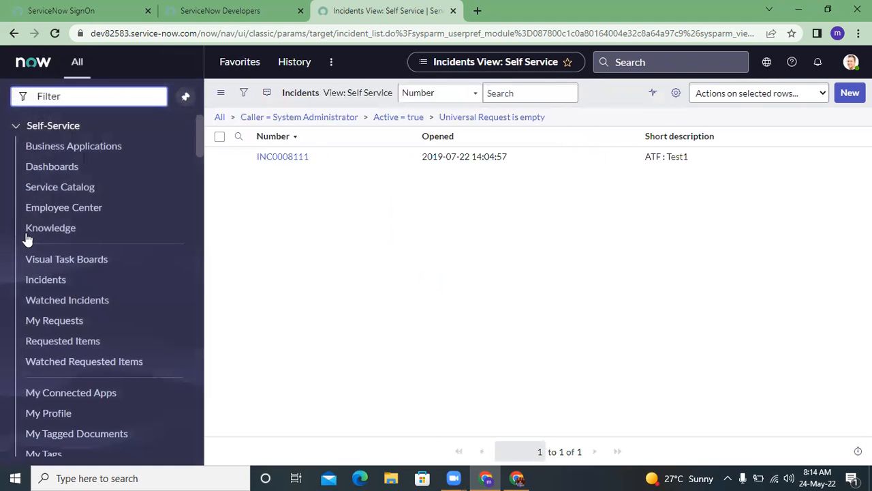
pyautogui.scroll(-20, 65, 256)
pyautogui.scroll(20, 66, 257)
pyautogui.click(186, 100)
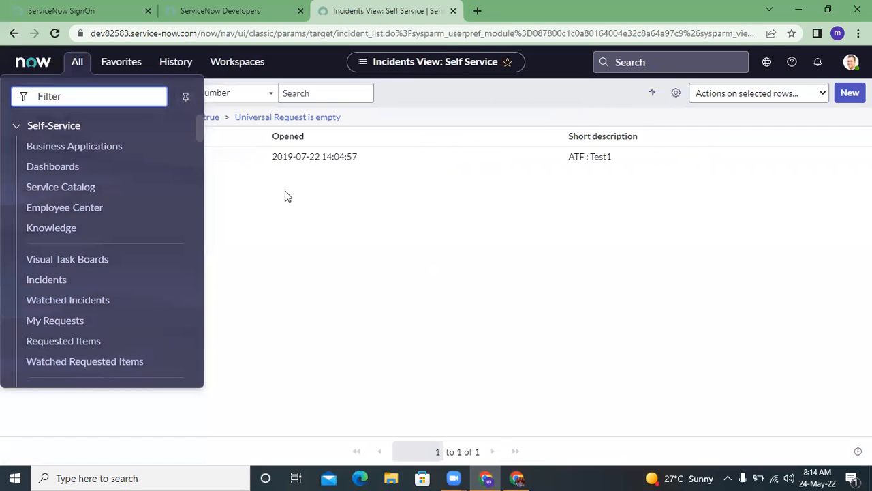
# - Filter the application navigator for "portal" and open Service Portal Home
pyautogui.click(77, 62)
pyautogui.scroll(-6, 58, 195)
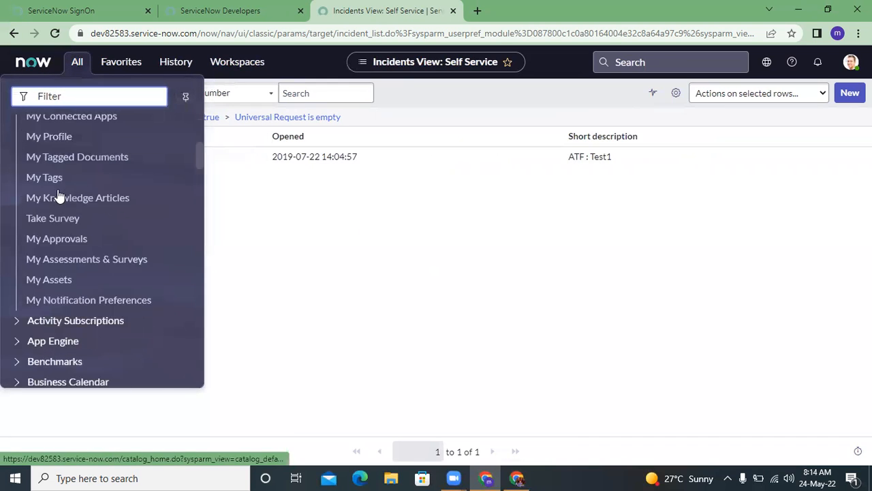
pyautogui.scroll(-4, 58, 195)
pyautogui.scroll(15, 54, 210)
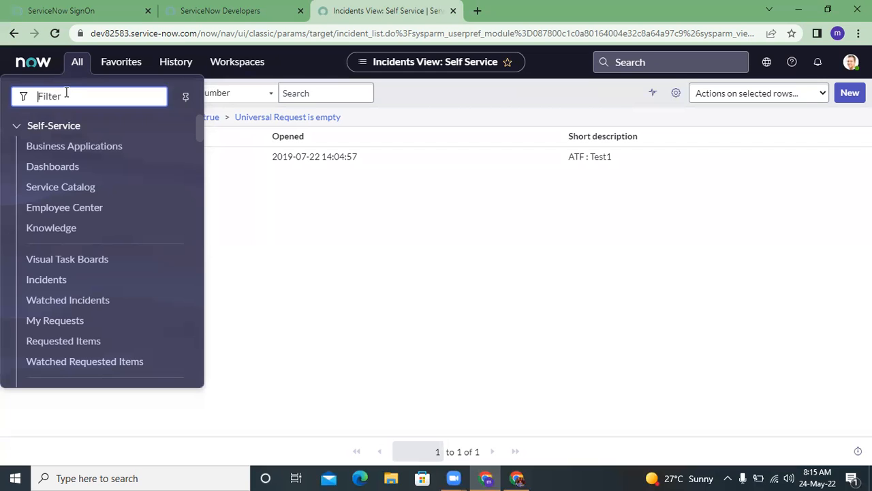
pyautogui.write('portal')
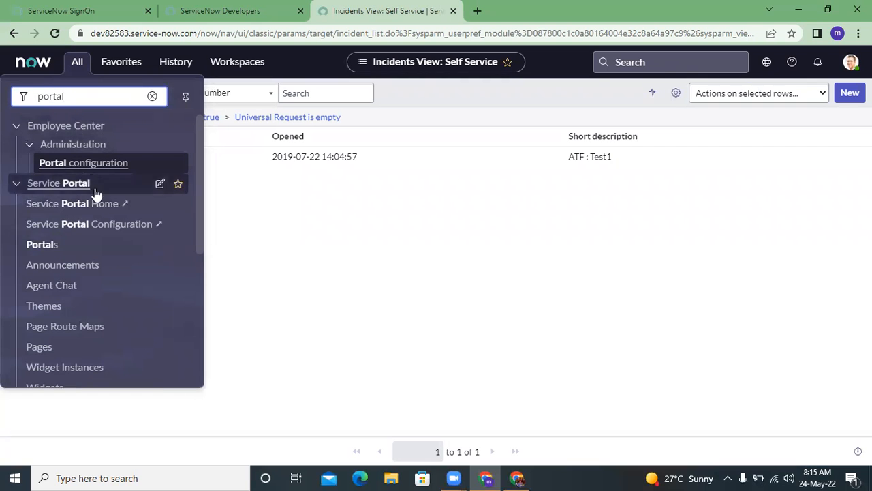
pyautogui.click(87, 203)
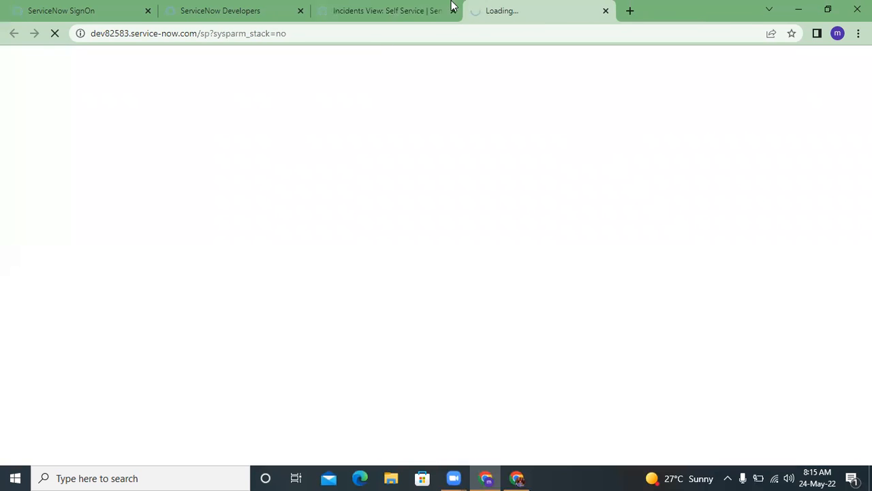
# - Return to the Incidents page and clear the "portal" filter to browse the full application list
pyautogui.click(409, 8)
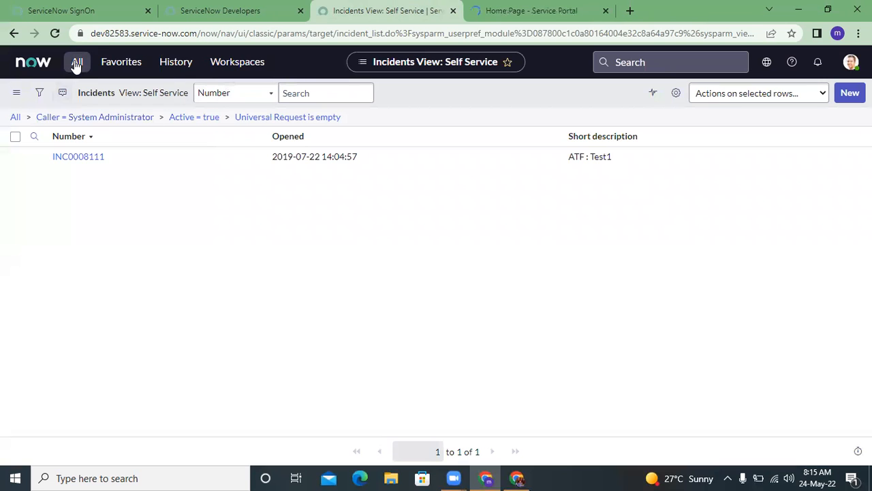
pyautogui.click(75, 63)
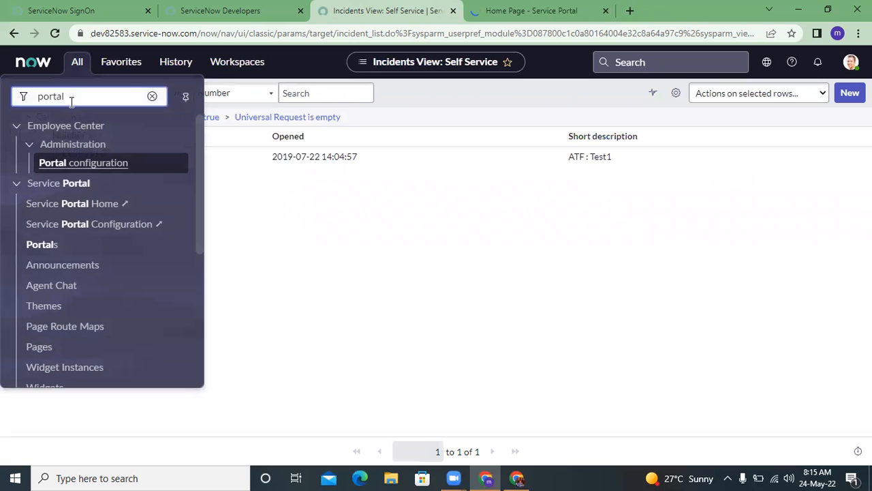
pyautogui.press('BackSpace')
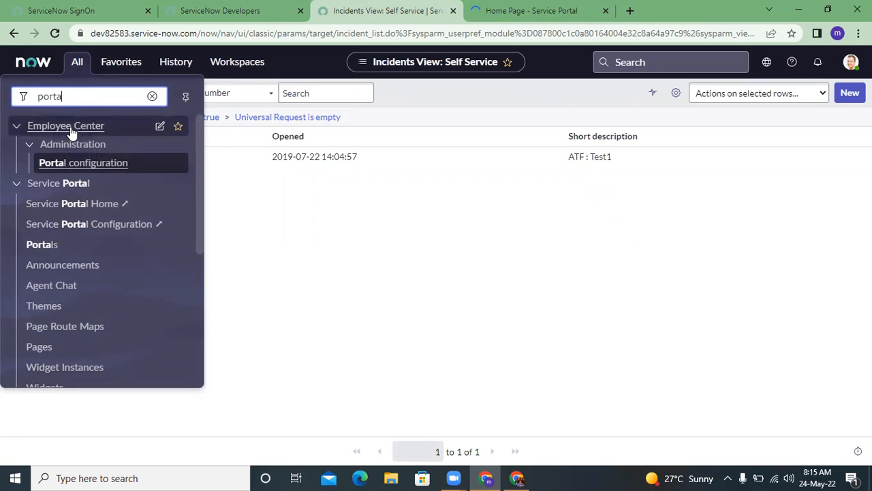
pyautogui.doubleClick(66, 97)
pyautogui.press('BackSpace')
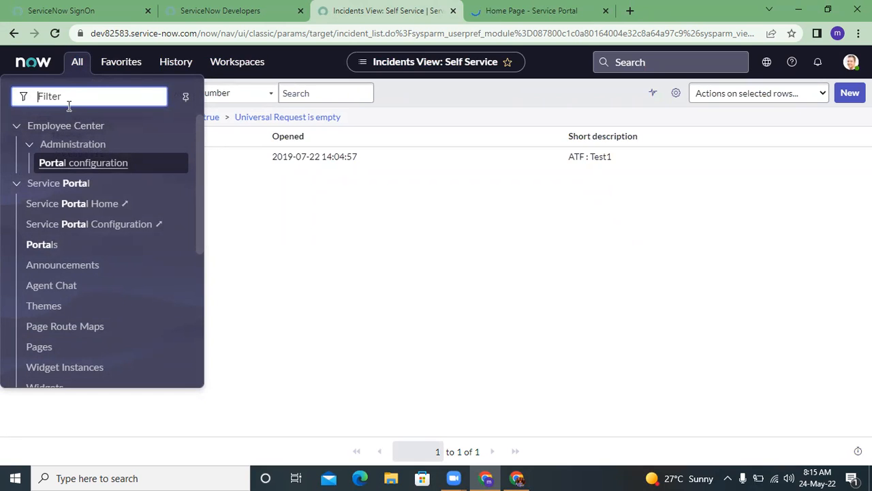
pyautogui.scroll(-5, 73, 203)
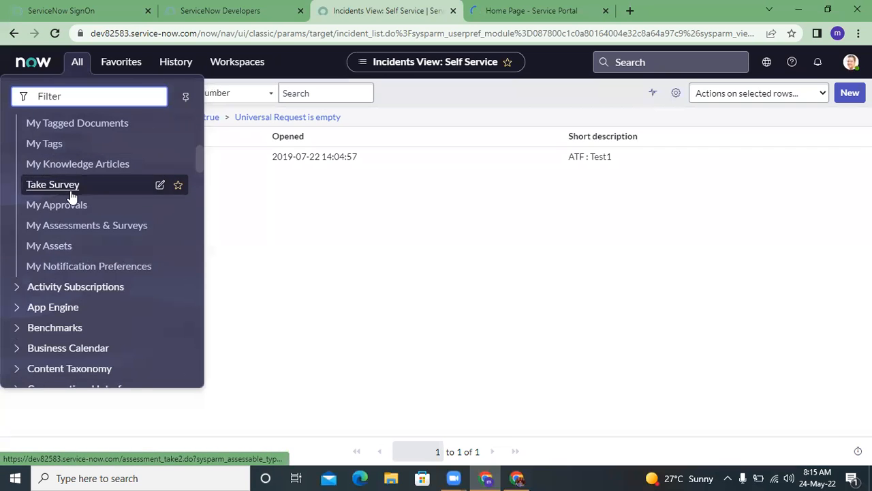
# - Look through the Self-Service modules in the application navigator and view the Favorites list
pyautogui.scroll(2, 72, 196)
pyautogui.scroll(2, 71, 196)
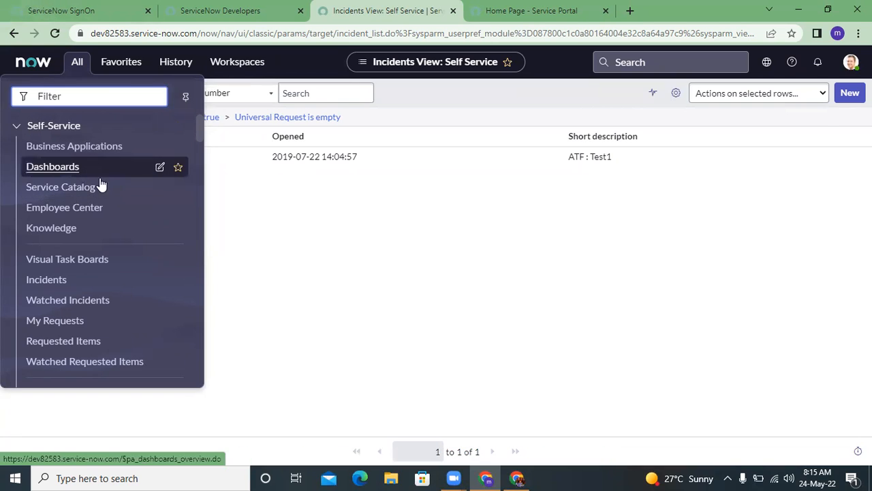
pyautogui.click(118, 65)
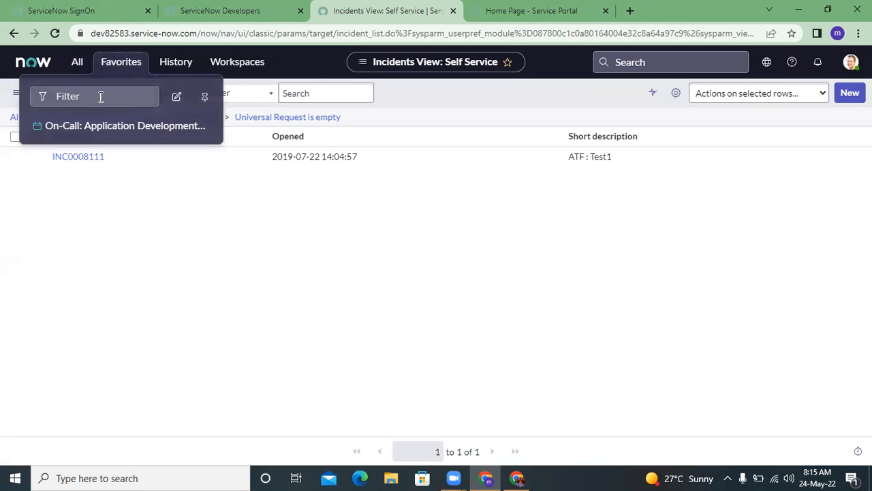
pyautogui.click(101, 96)
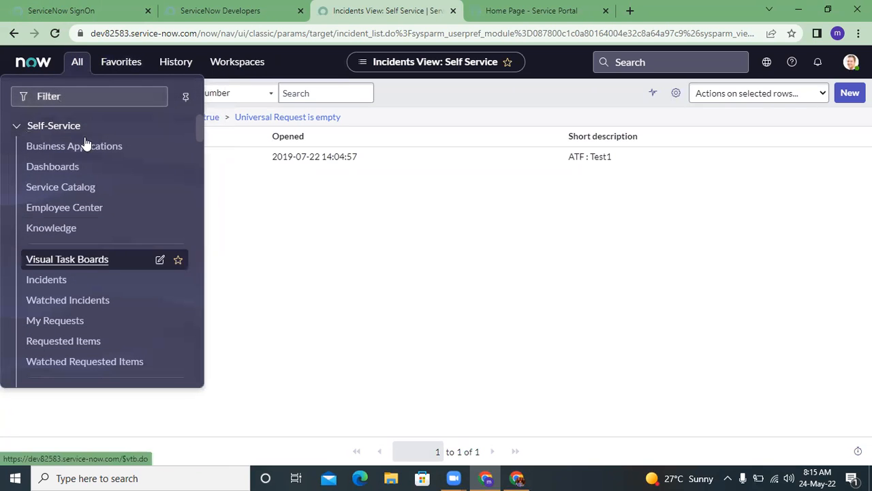
# - Filter the application navigator for "incident" and add the Incident application's Open module to favorites
pyautogui.click(68, 101)
pyautogui.write('incident')
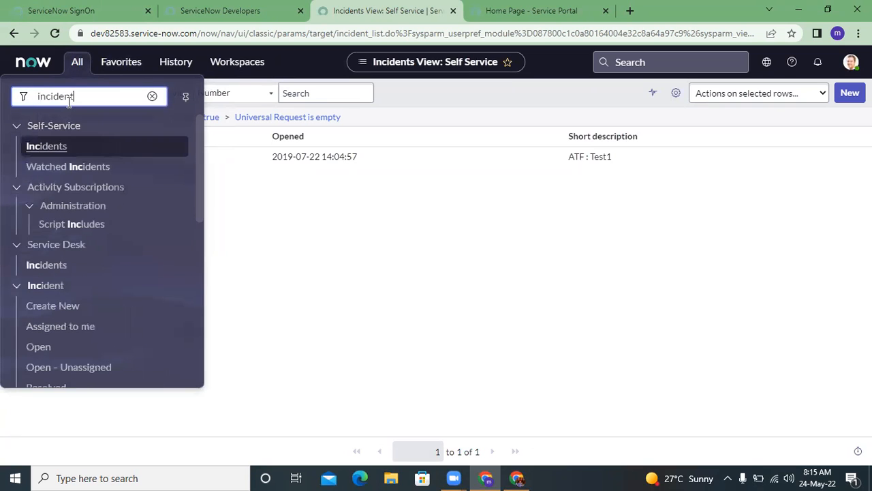
pyautogui.scroll(-2, 83, 242)
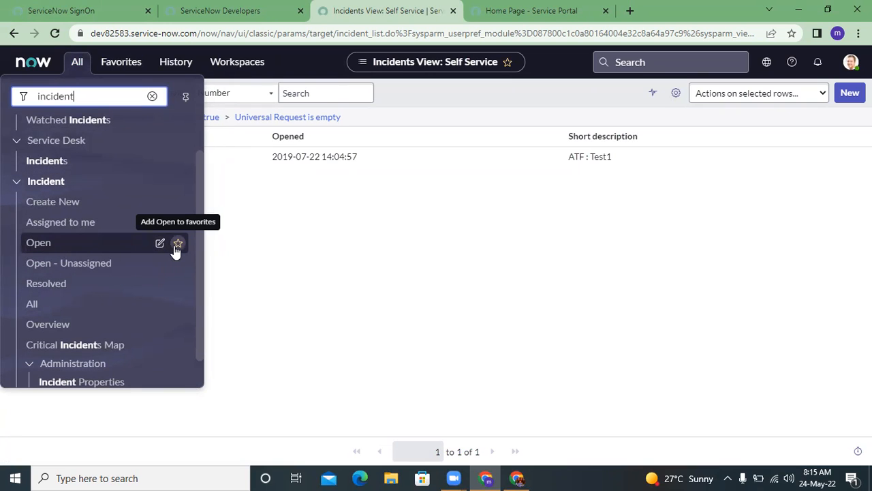
pyautogui.click(175, 248)
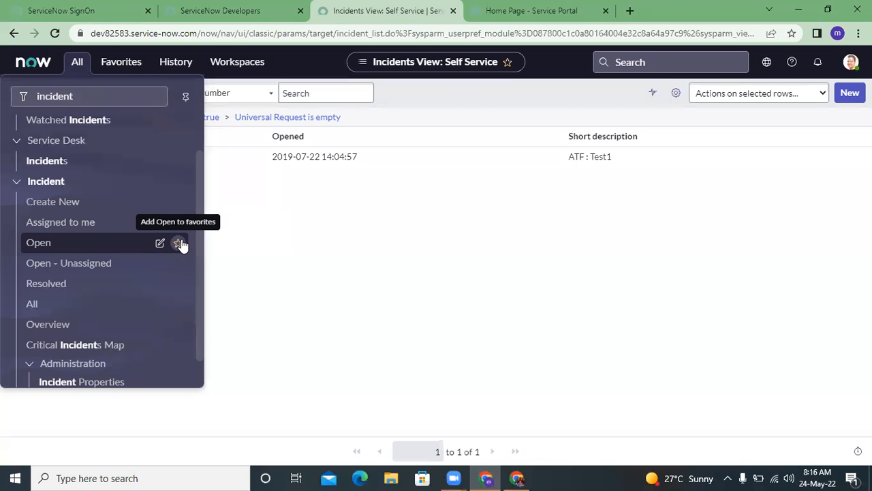
pyautogui.click(178, 243)
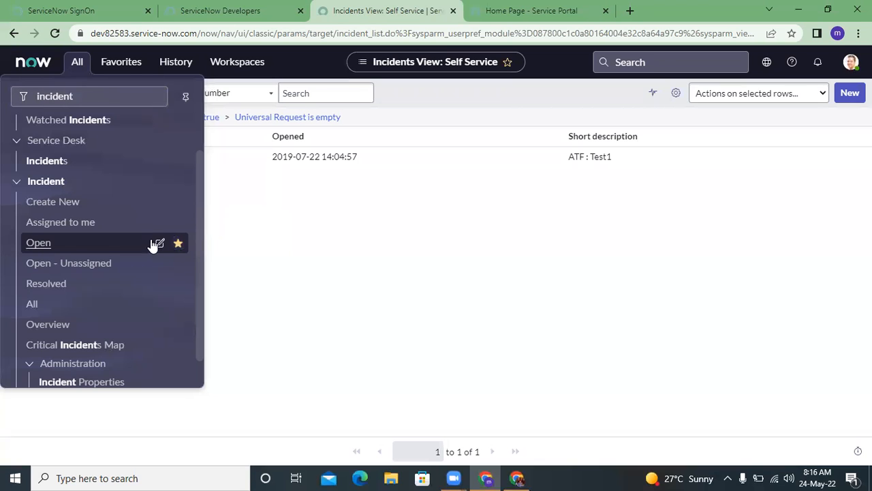
# - Rename the Incident - Open favorite to "Open Incidents" and save the edits
pyautogui.click(113, 71)
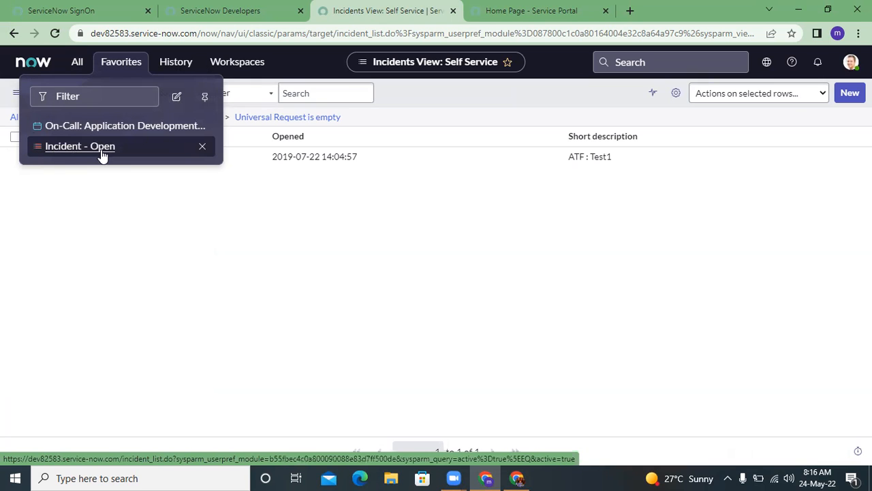
pyautogui.click(177, 98)
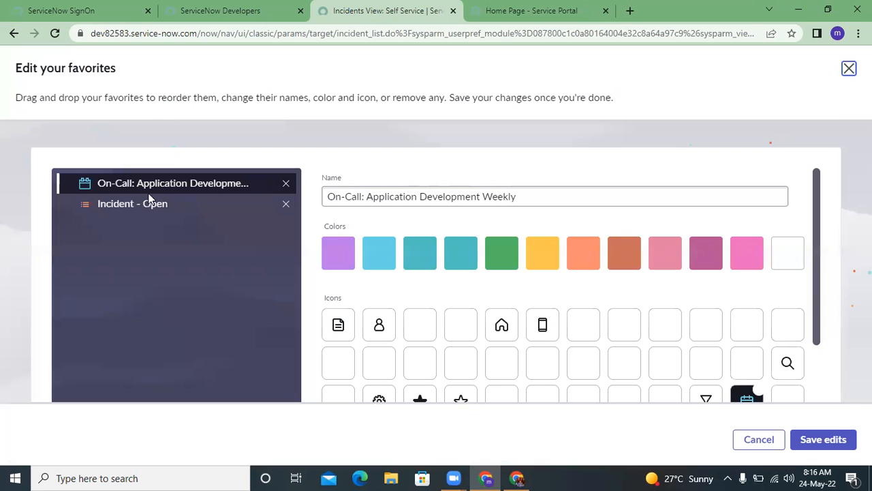
pyautogui.click(134, 204)
pyautogui.moveTo(372, 202); pyautogui.dragTo(413, 203)
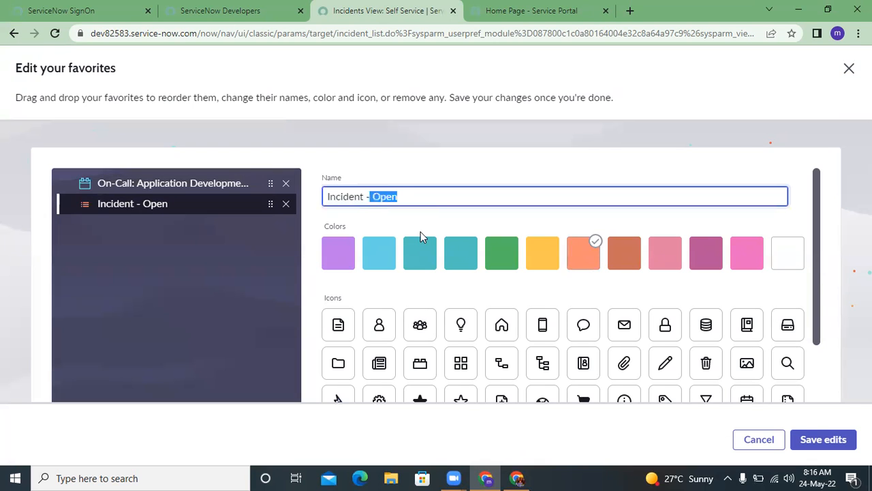
pyautogui.doubleClick(376, 194)
pyautogui.tripleClick(375, 195)
pyautogui.write('Open Incidents')
pyautogui.scroll(-2, 571, 218)
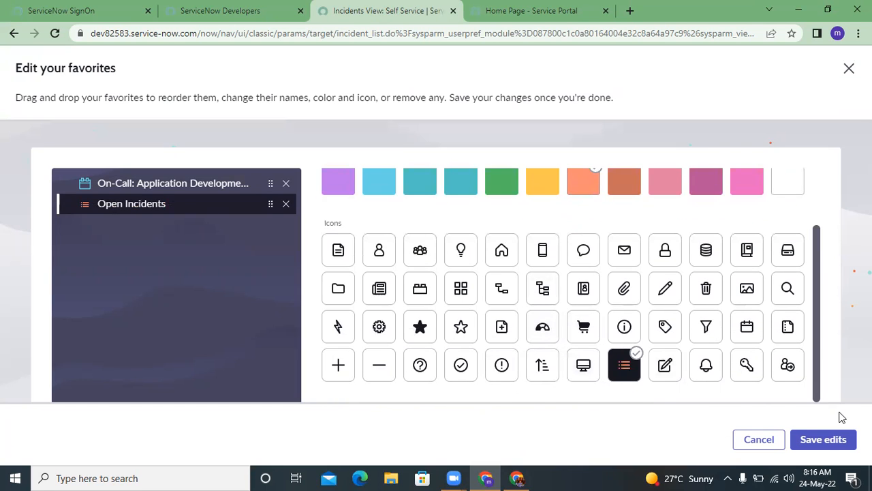
pyautogui.click(821, 439)
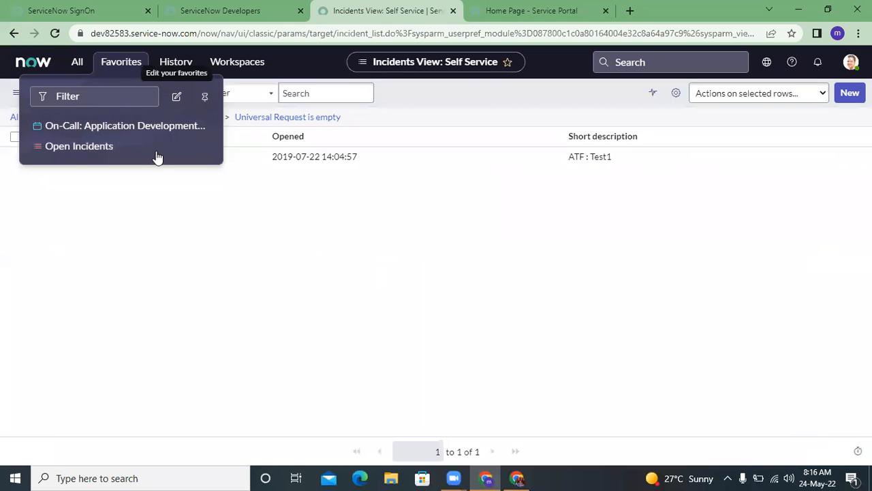
# - Review the saved favorites and the history of recently visited pages
pyautogui.click(86, 96)
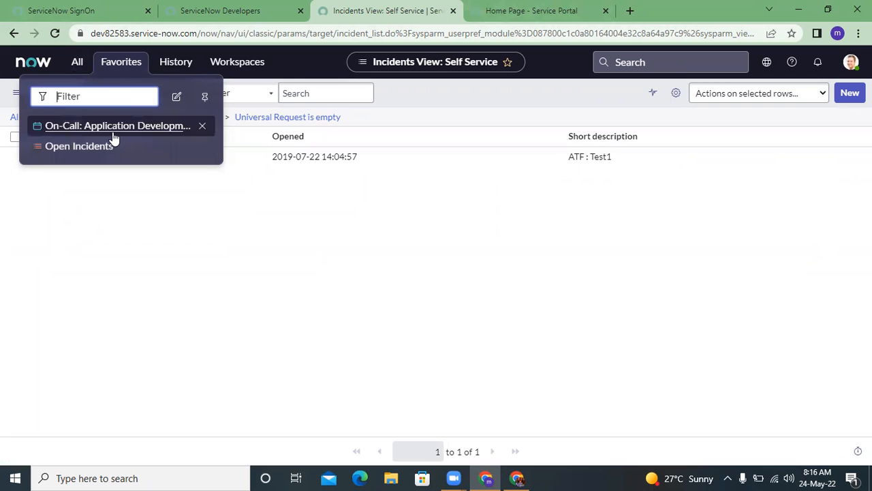
pyautogui.click(77, 62)
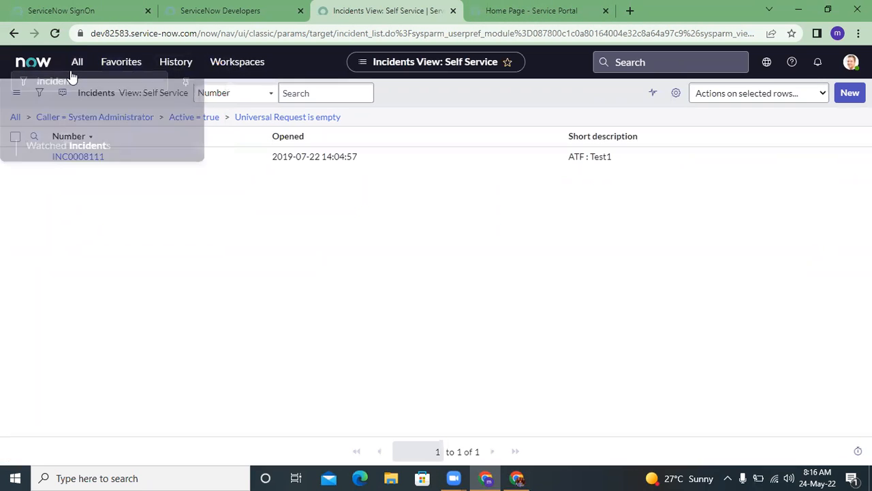
pyautogui.click(107, 66)
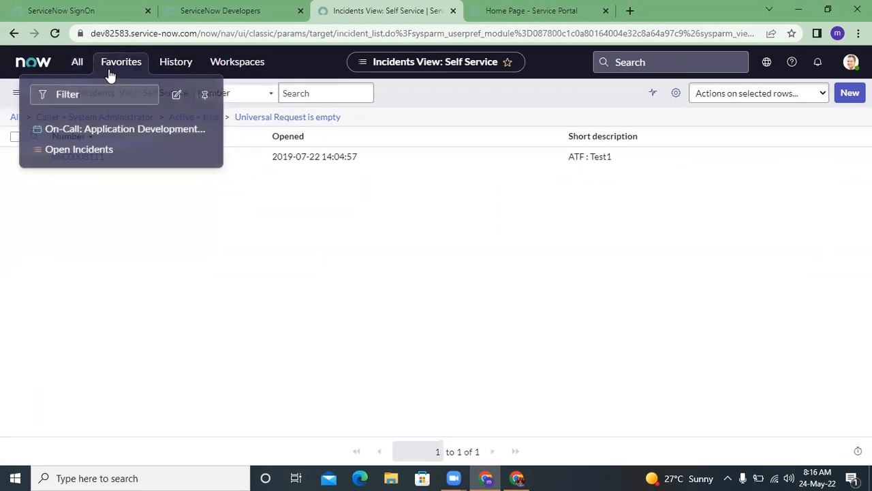
pyautogui.click(168, 68)
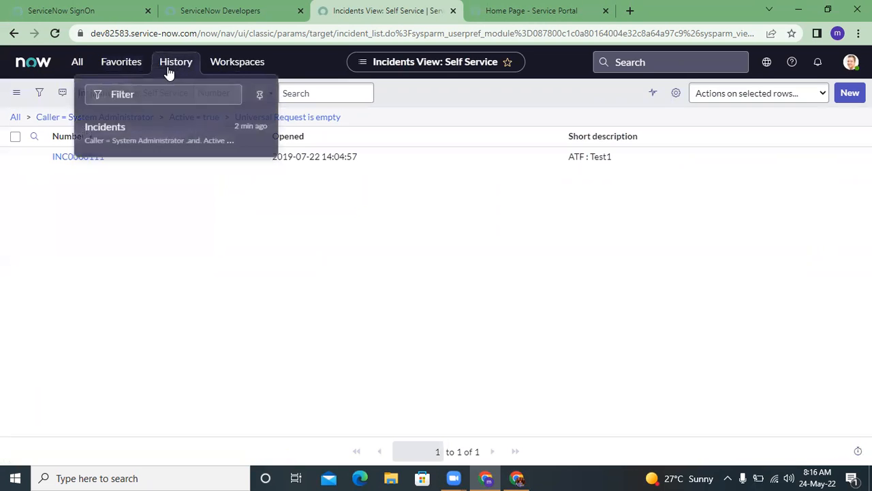
pyautogui.click(160, 94)
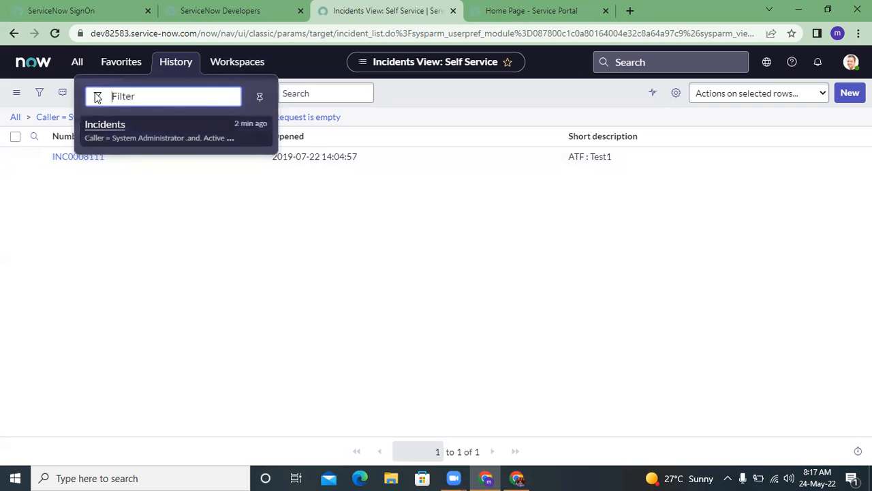
# - Filter the application navigator for "problem" and open the Problem application's Open module in a new tab
pyautogui.click(75, 62)
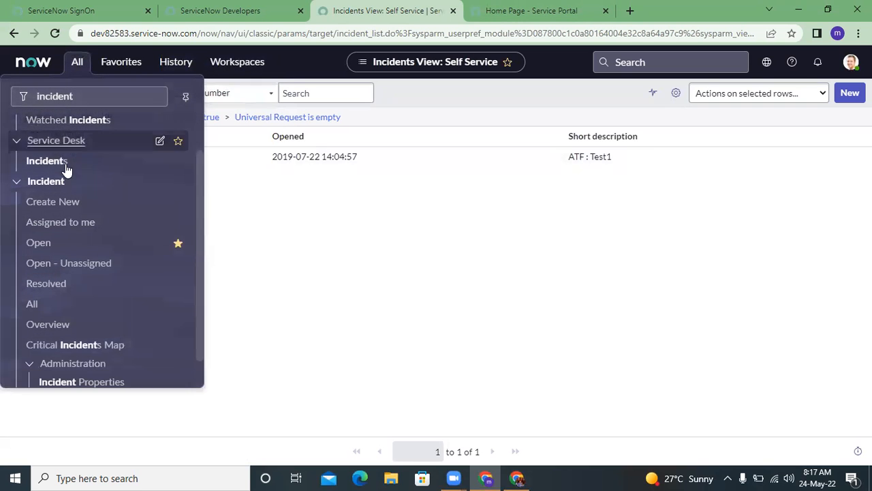
pyautogui.scroll(-1, 58, 256)
pyautogui.scroll(3, 58, 253)
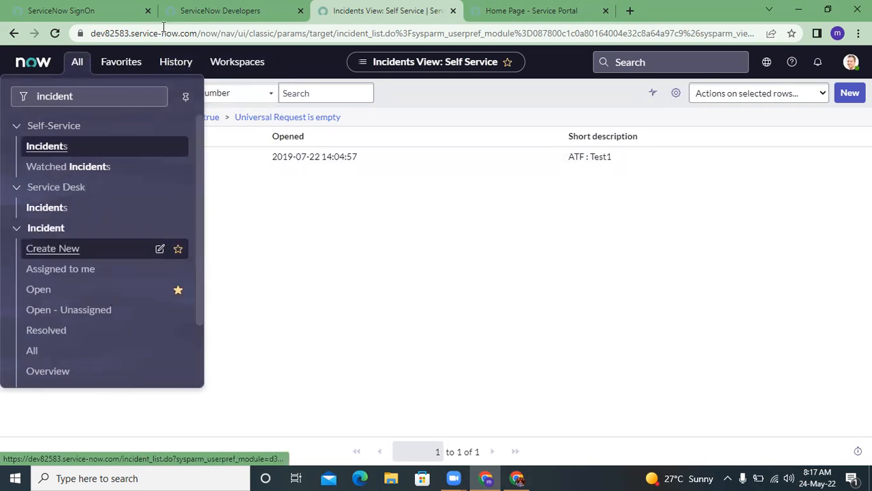
pyautogui.click(115, 93)
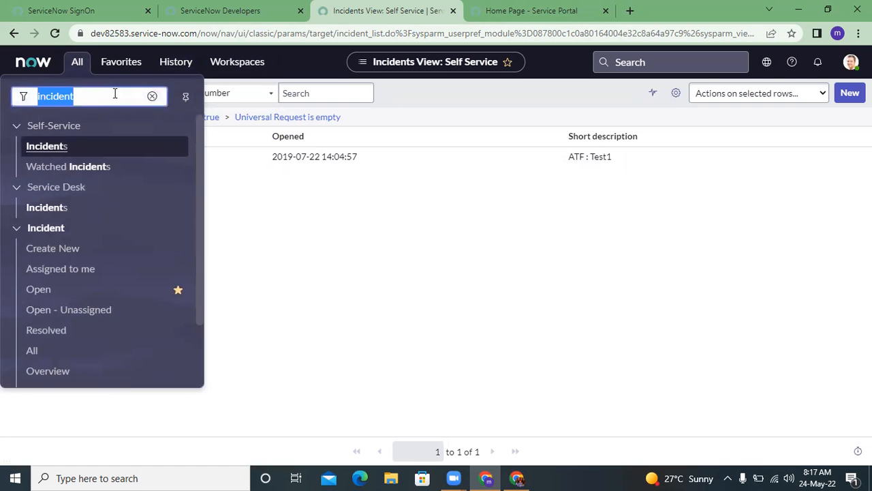
pyautogui.write('problem')
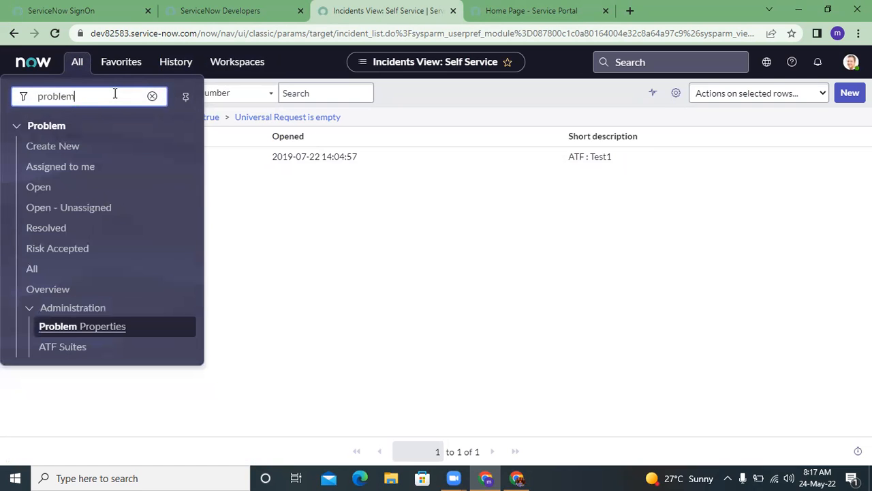
pyautogui.middleClick(42, 188)
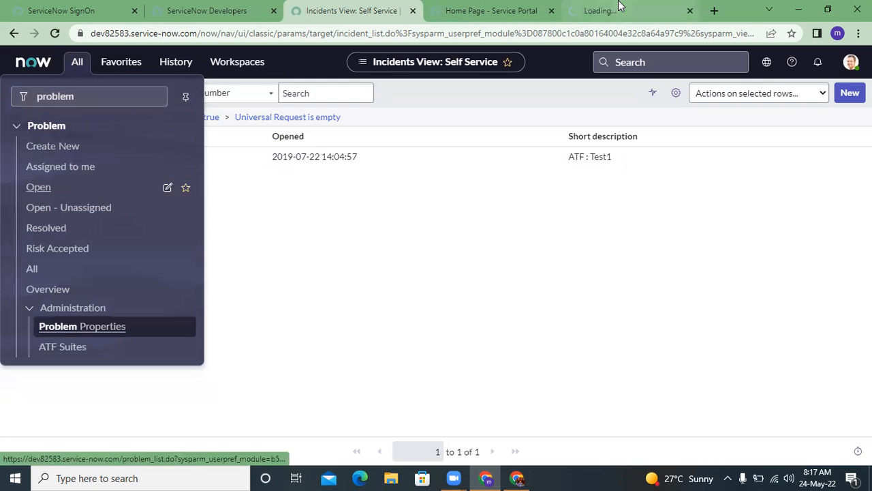
pyautogui.click(620, 8)
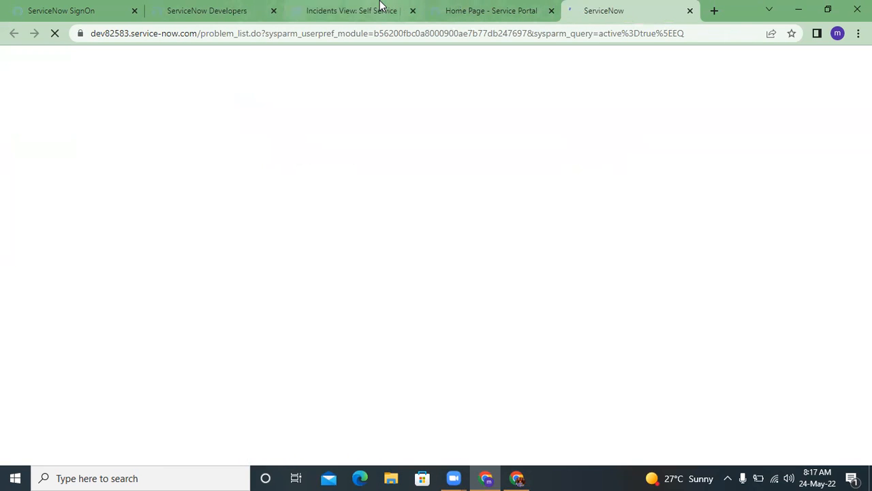
# - Return to the Incidents page, reload it, and check the navigation history for the Problems entry
pyautogui.click(380, 5)
pyautogui.click(169, 68)
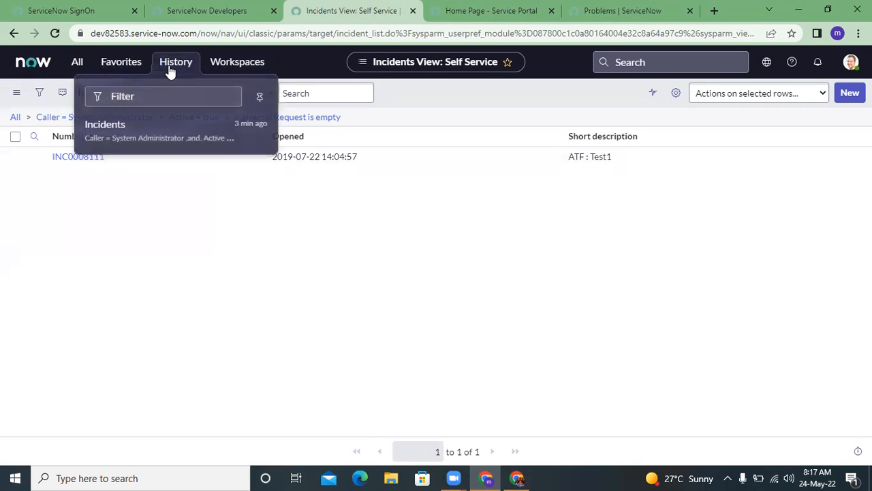
pyautogui.click(124, 94)
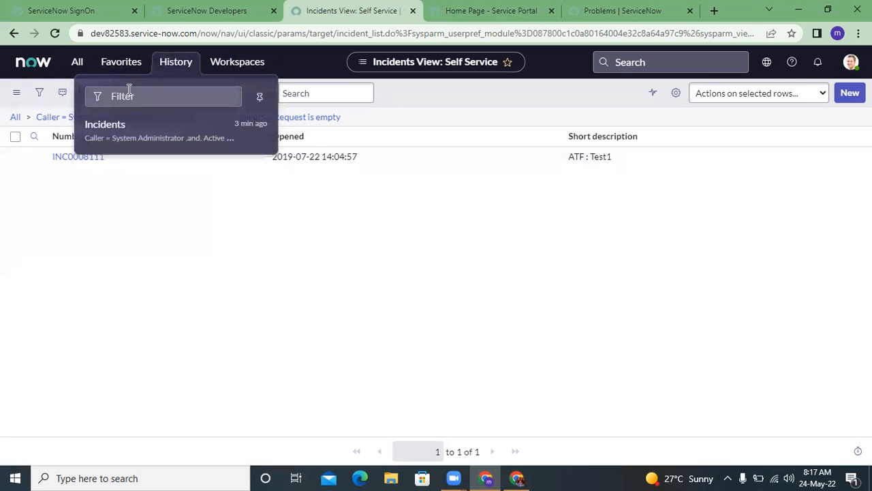
pyautogui.click(143, 243)
pyautogui.click(196, 61)
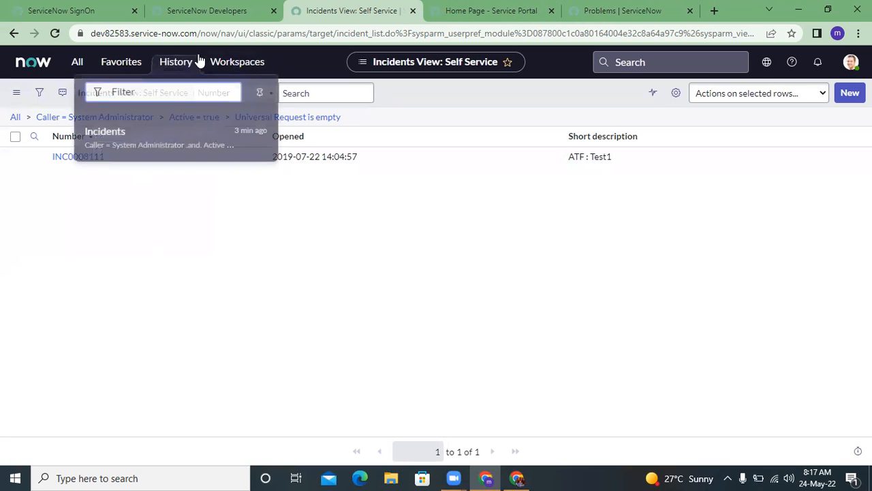
pyautogui.click(174, 213)
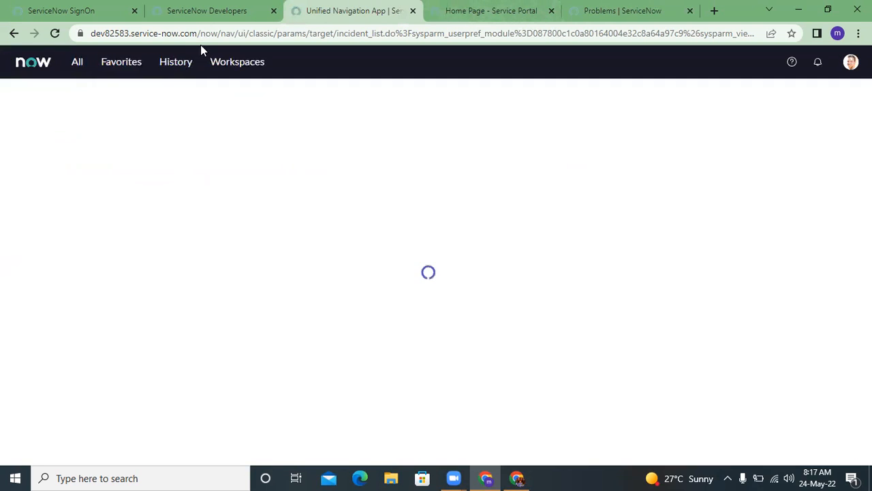
pyautogui.click(188, 62)
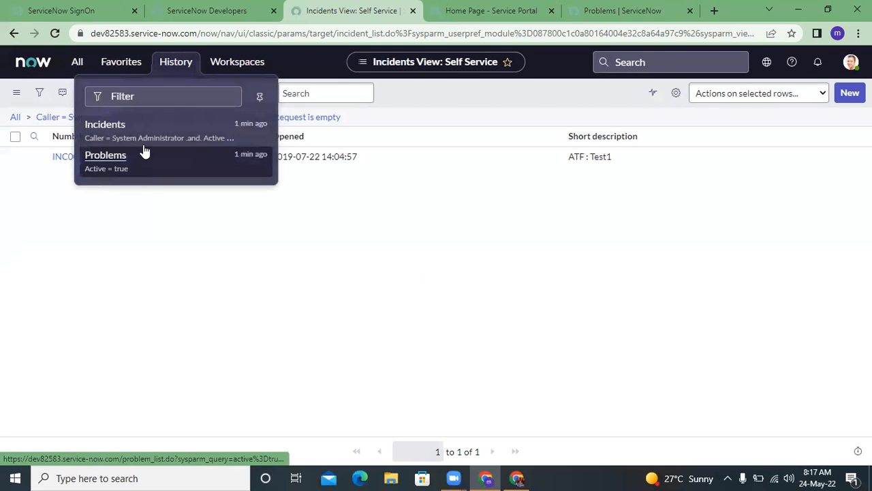
pyautogui.click(349, 175)
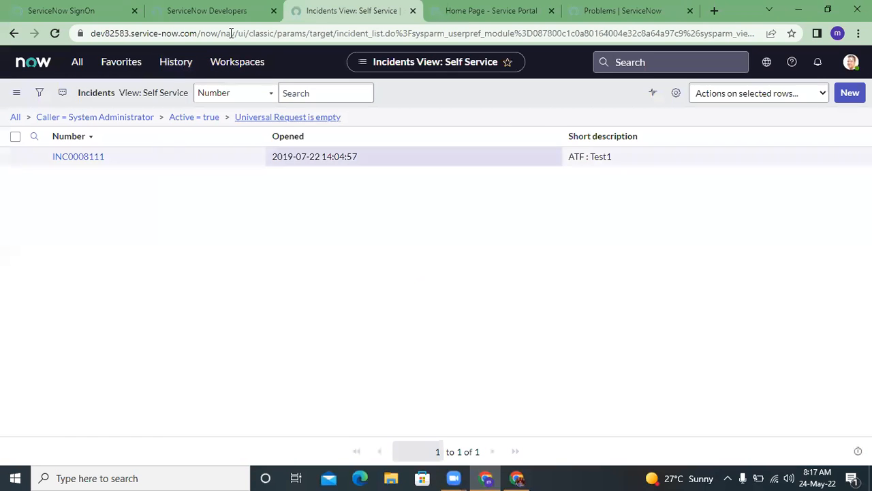
# - View the available workspaces and open CMDB Workspace in a new tab
pyautogui.click(230, 70)
pyautogui.click(196, 91)
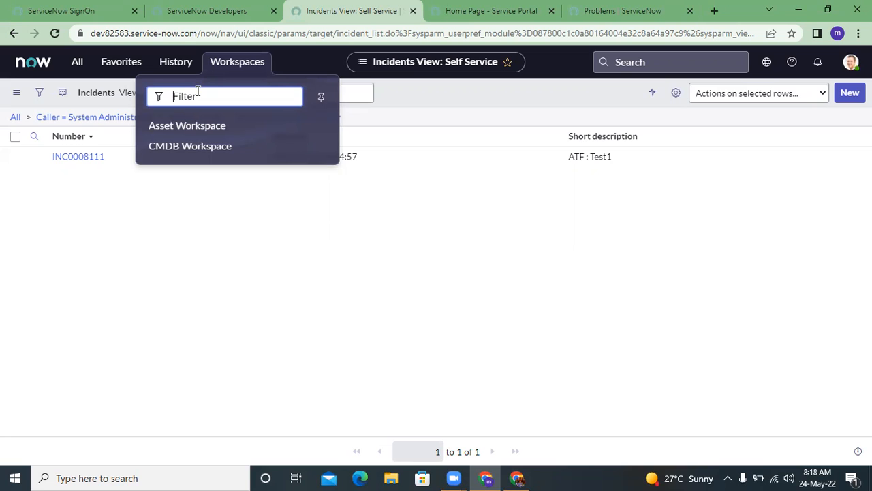
pyautogui.keyDown('ctrl'); pyautogui.click(195, 145); pyautogui.keyUp('ctrl')
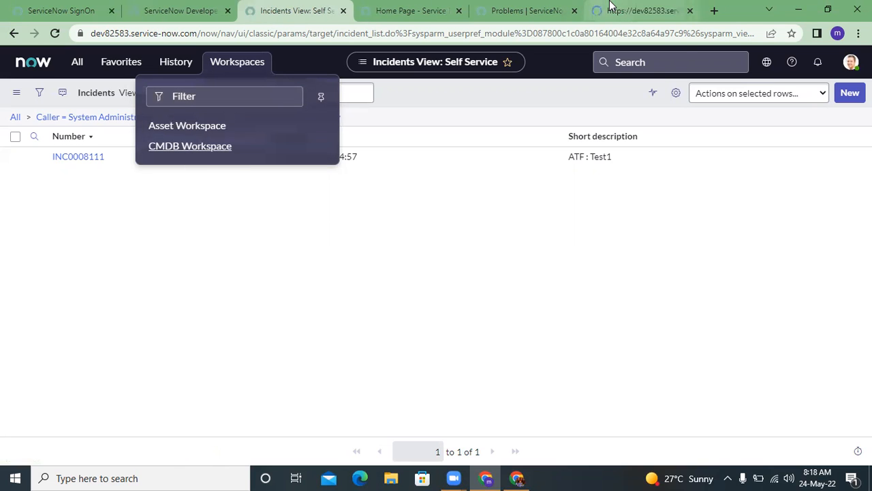
pyautogui.click(625, 7)
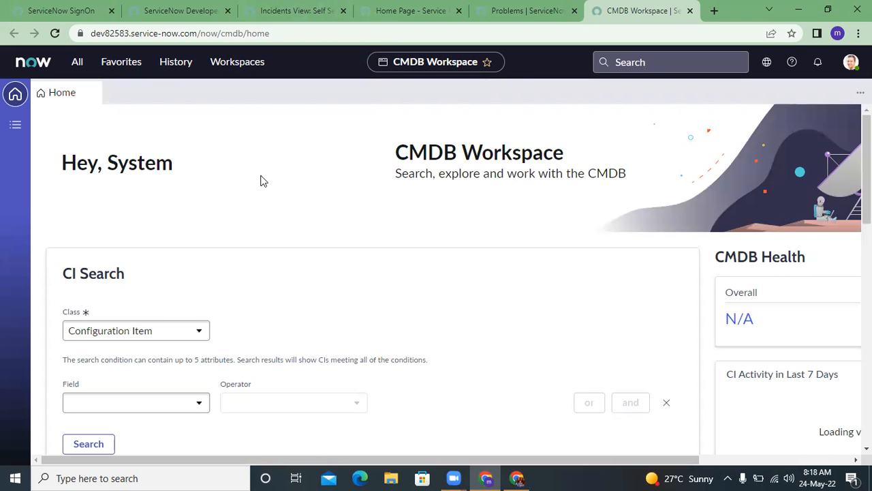
# - Examine the CMDB Workspace home page, including its CI Search and CI Overview sections
pyautogui.scroll(-10, 260, 181)
pyautogui.scroll(10, 260, 180)
pyautogui.scroll(-1, 363, 169)
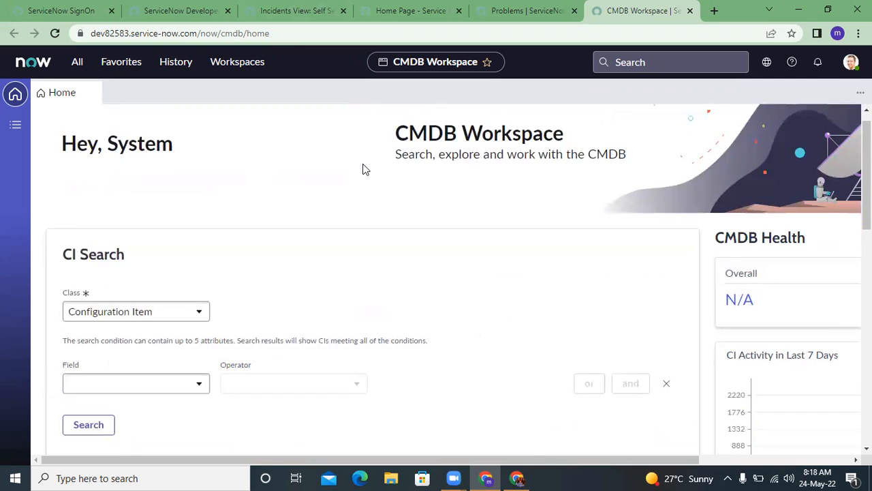
pyautogui.scroll(-1, 245, 156)
pyautogui.scroll(1, 308, 210)
pyautogui.scroll(-2, 308, 210)
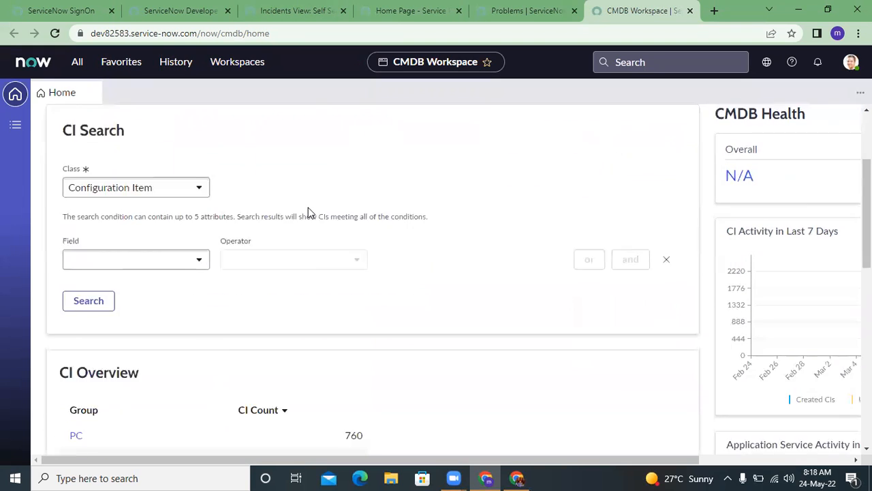
pyautogui.scroll(-2, 308, 212)
pyautogui.scroll(1, 310, 216)
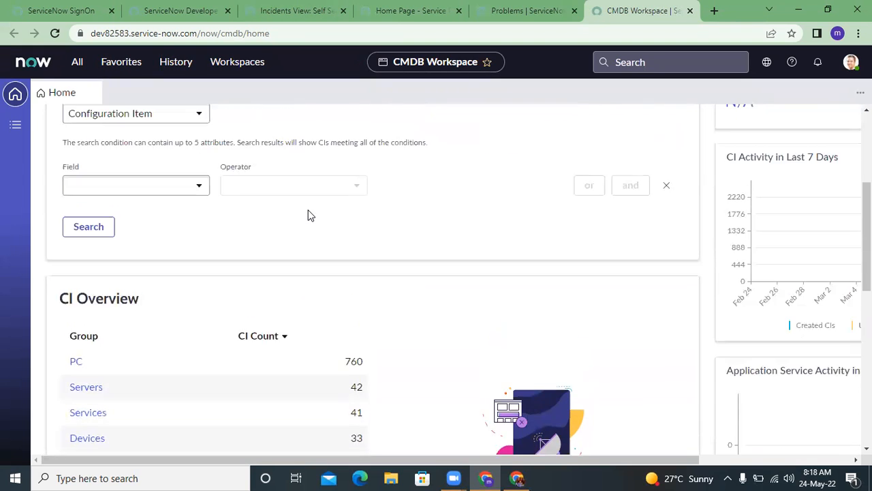
# - Examine the CMDB Workspace home page's CMDB Health scores, CI and application service activity charts, and Quick Links
pyautogui.scroll(-1, 216, 446)
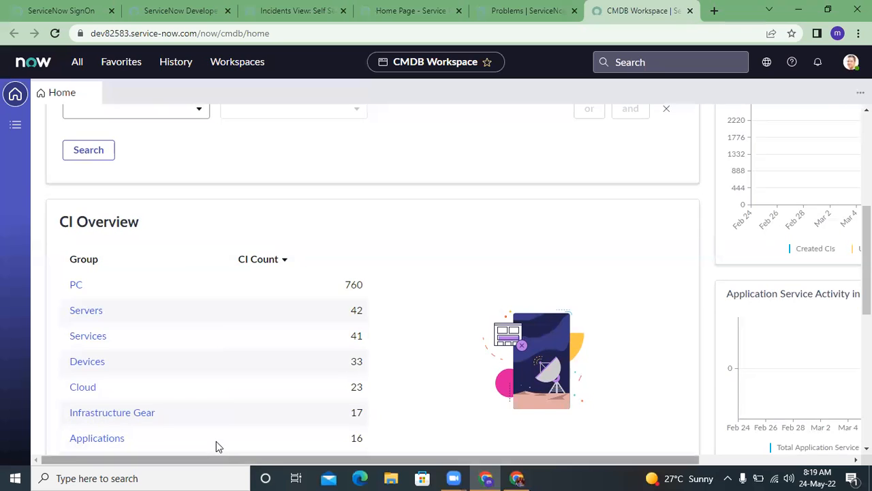
pyautogui.hscroll(3, 216, 447)
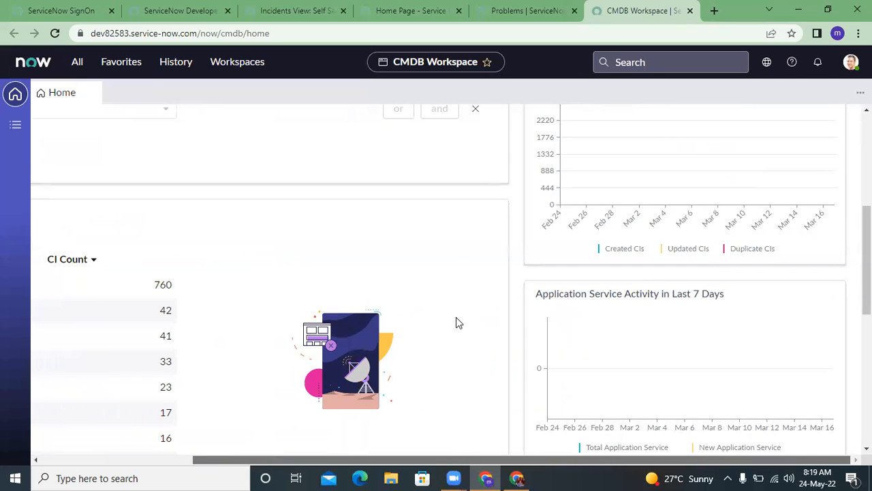
pyautogui.scroll(4, 479, 291)
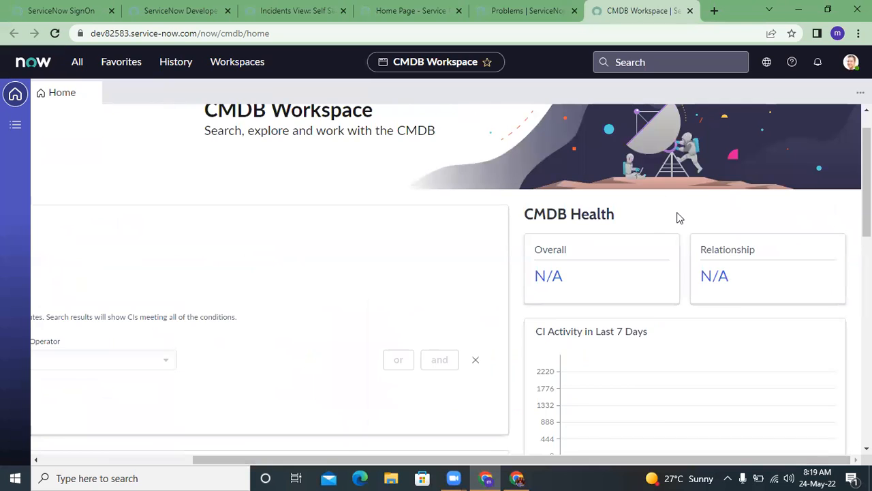
pyautogui.scroll(-2, 678, 216)
pyautogui.scroll(-3, 591, 293)
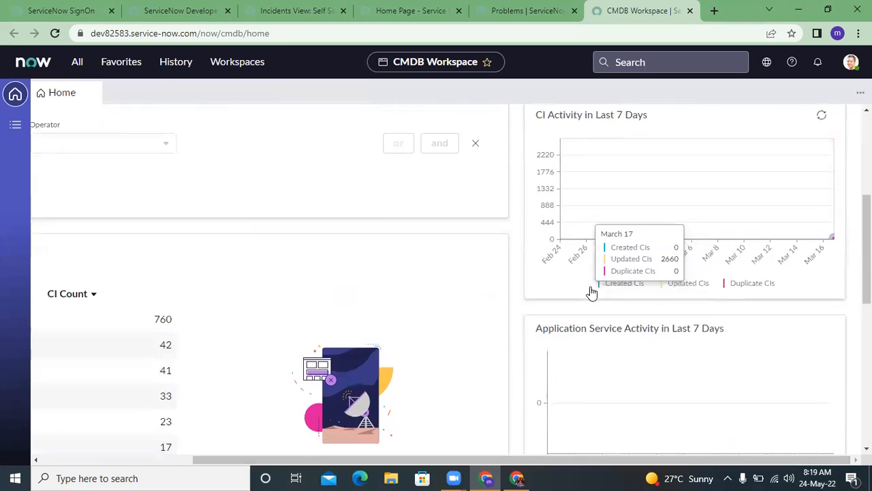
pyautogui.scroll(-2, 511, 335)
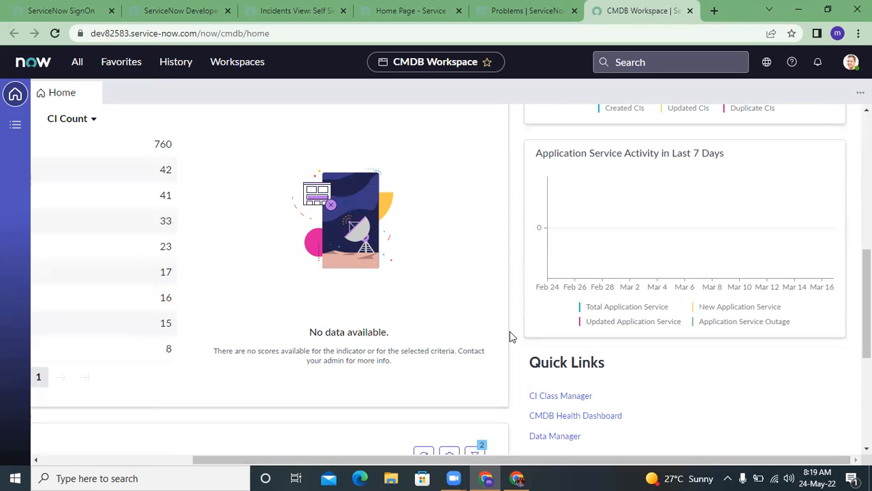
pyautogui.scroll(3, 272, 313)
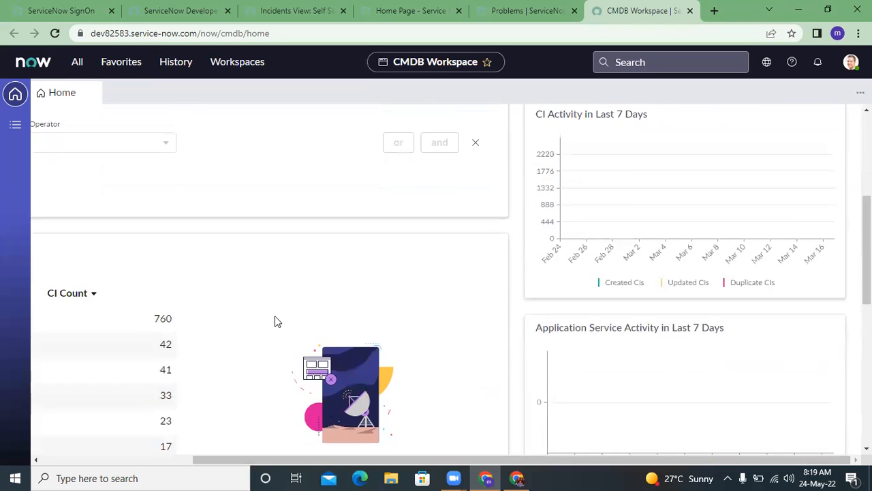
pyautogui.scroll(2, 207, 229)
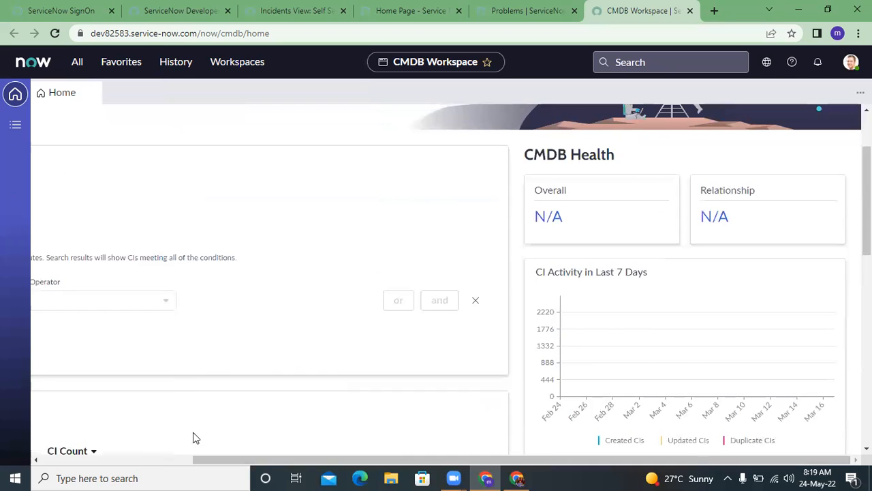
pyautogui.rightClick(109, 465)
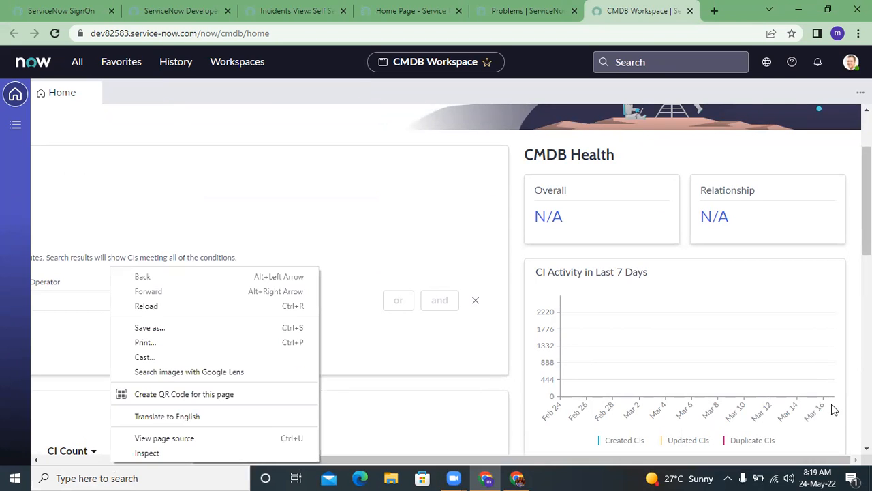
pyautogui.moveTo(681, 477)
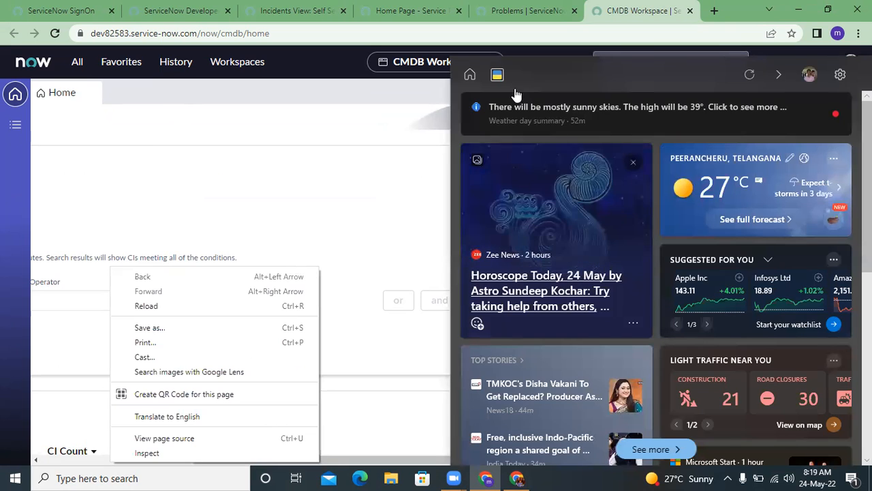
pyautogui.click(730, 476)
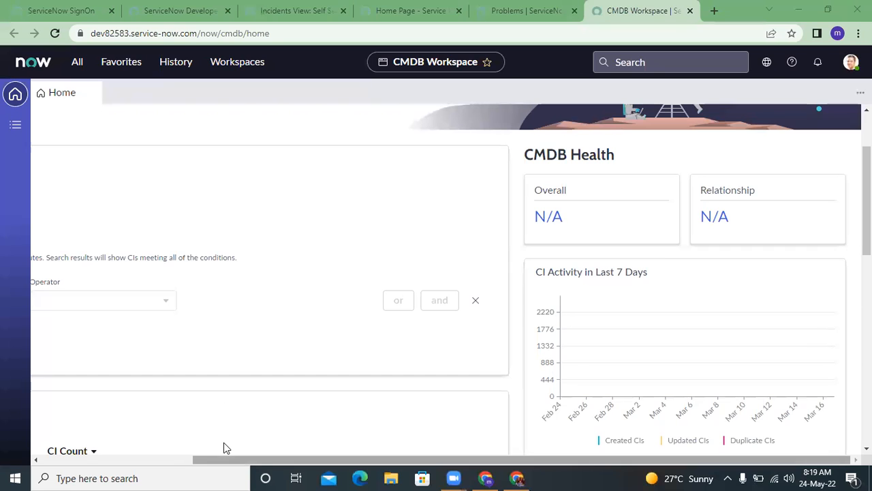
pyautogui.moveTo(224, 458); pyautogui.dragTo(70, 459)
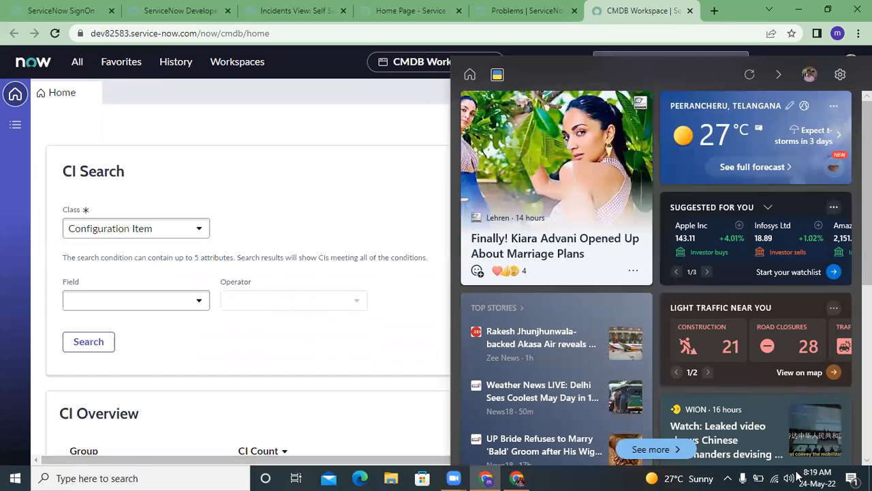
pyautogui.click(727, 478)
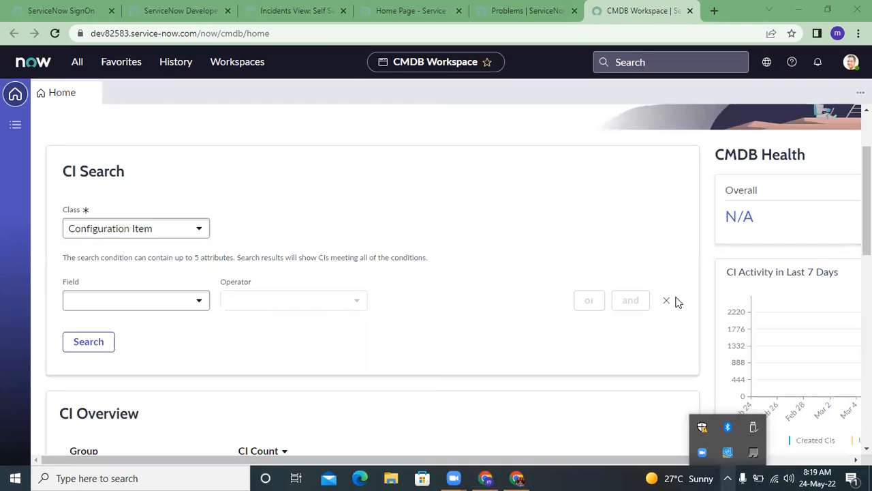
pyautogui.click(658, 174)
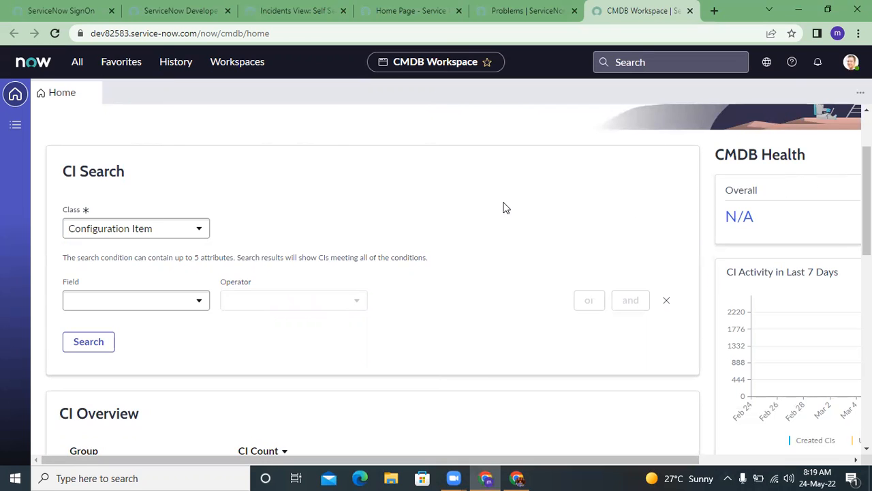
# - Review the CIs Managed by Me section, and open the apache linux den 200 record from the workspace's Applications list
pyautogui.scroll(-2, 503, 206)
pyautogui.scroll(-7, 342, 299)
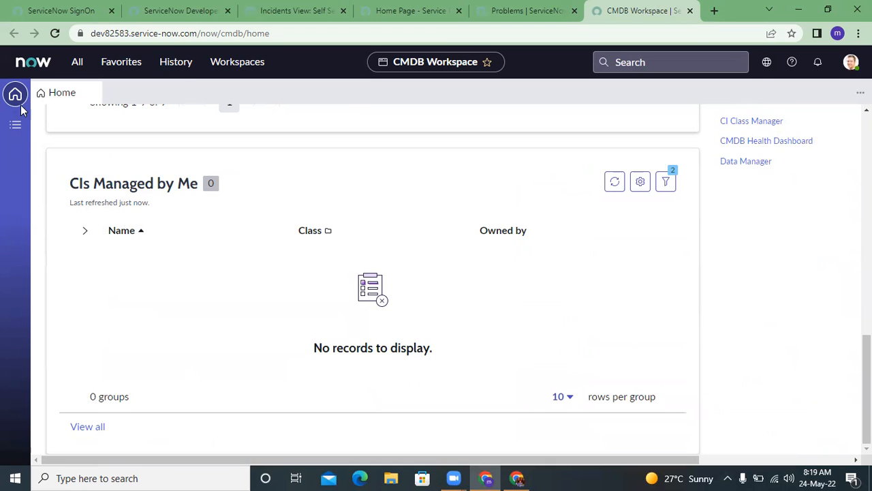
pyautogui.click(15, 125)
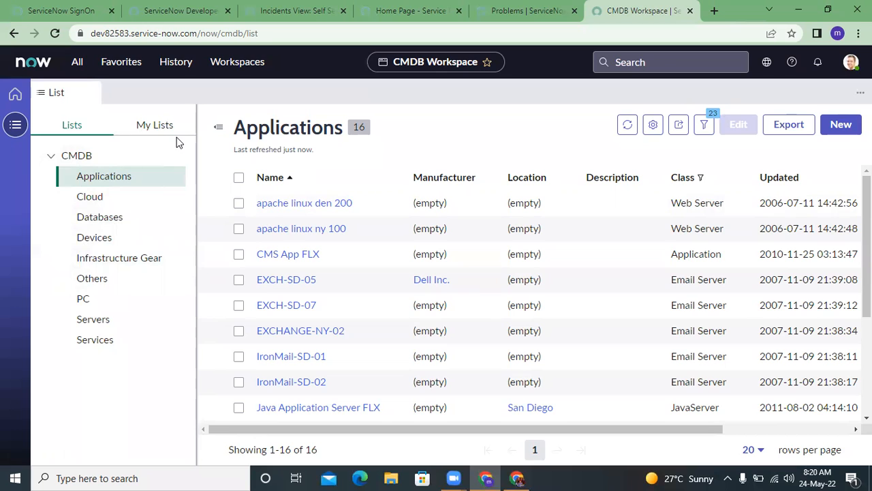
pyautogui.click(343, 204)
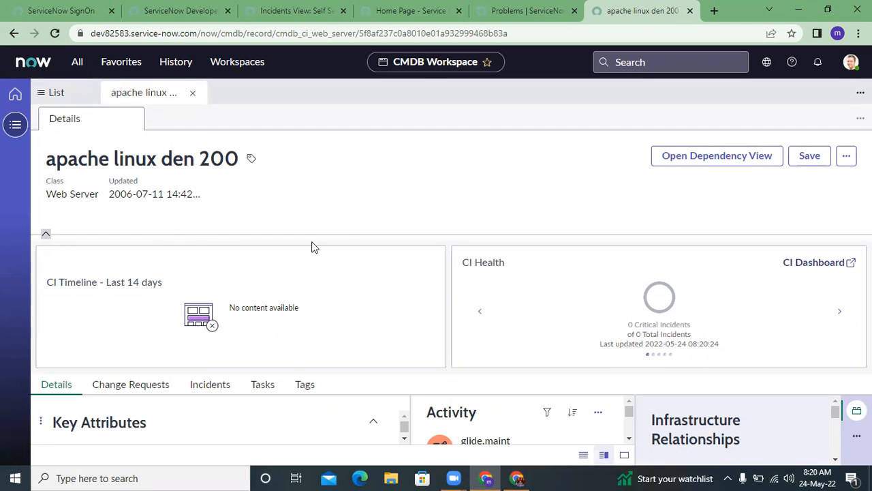
# - Collapse the record's timeline and health area, and look through its attributes, change requests and incidents before returning to the details
pyautogui.click(46, 235)
pyautogui.scroll(-2, 204, 346)
pyautogui.scroll(-10, 204, 345)
pyautogui.scroll(-3, 205, 340)
pyautogui.click(132, 251)
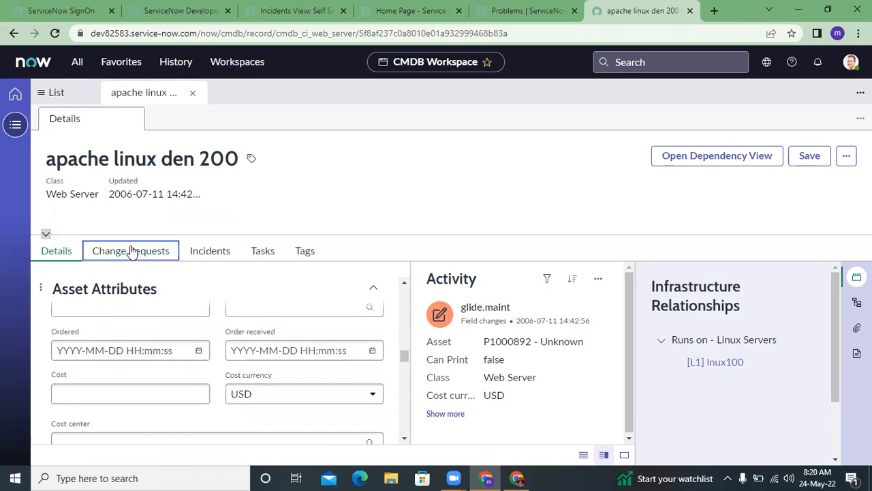
pyautogui.click(198, 257)
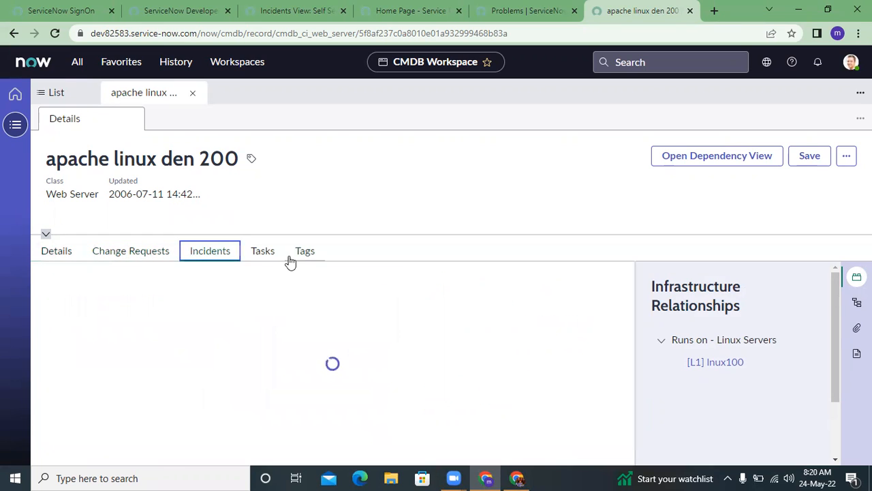
pyautogui.click(59, 254)
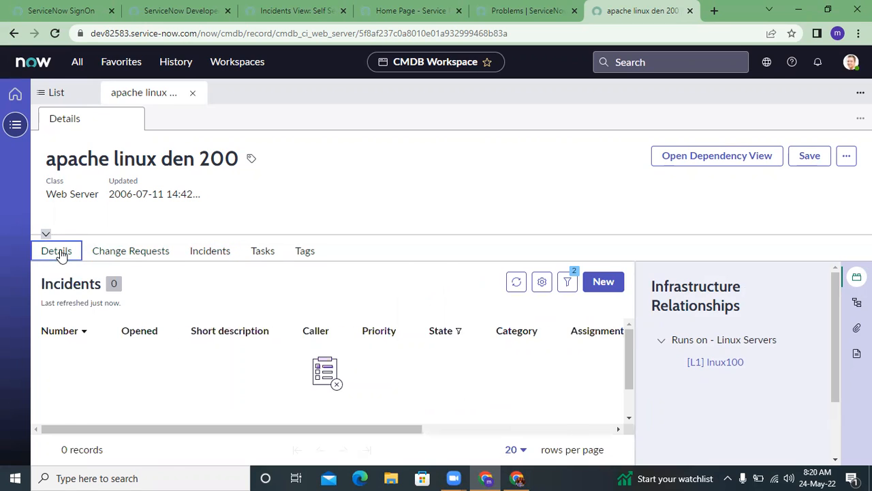
# - Review the record's Infrastructure Relationships, Service Relationships, Attachments and Templates
pyautogui.scroll(-2, 735, 339)
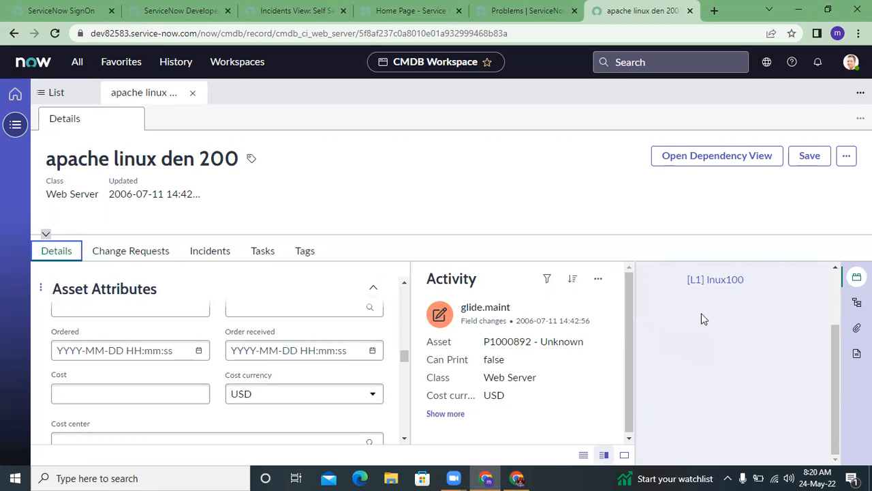
pyautogui.scroll(2, 719, 315)
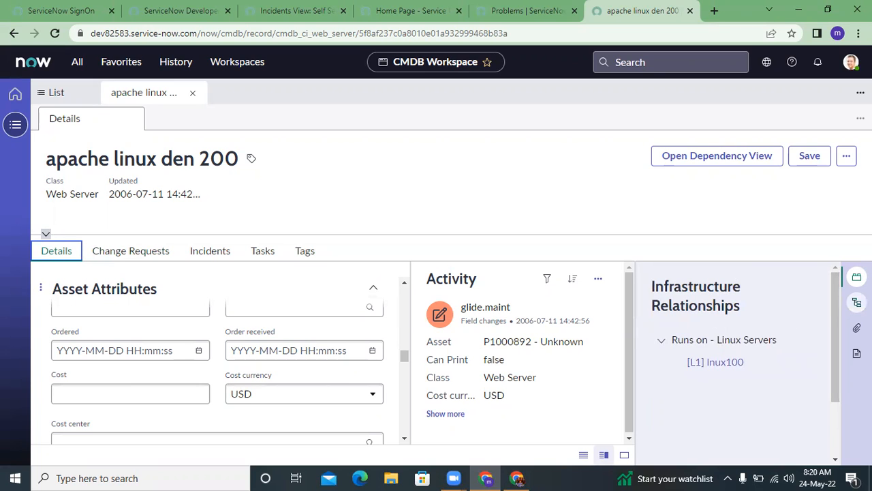
pyautogui.click(856, 301)
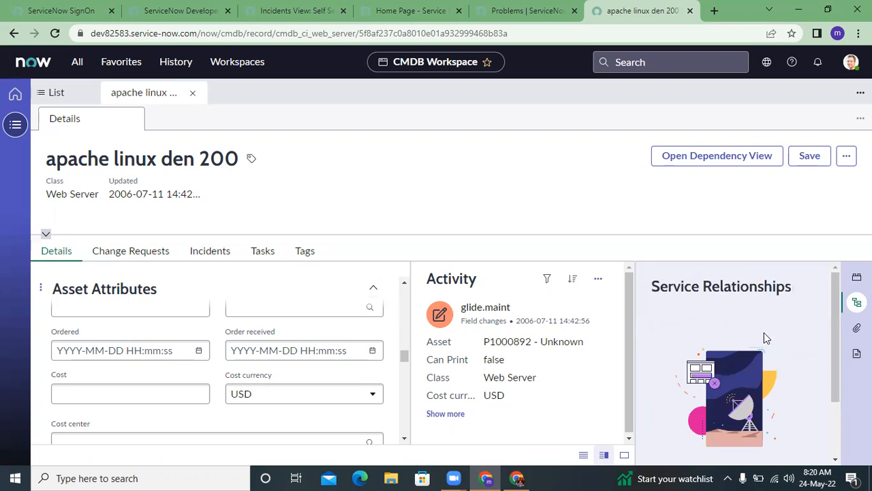
pyautogui.click(857, 327)
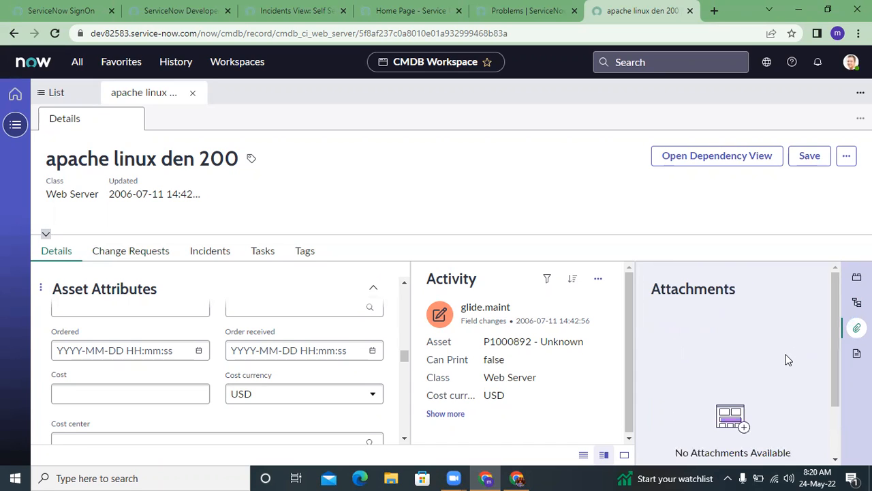
pyautogui.scroll(-2, 785, 358)
pyautogui.scroll(2, 786, 357)
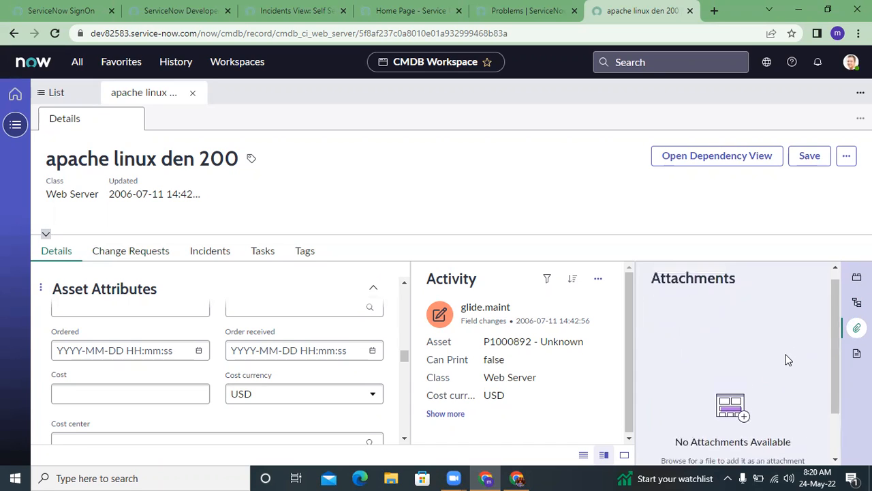
pyautogui.click(856, 353)
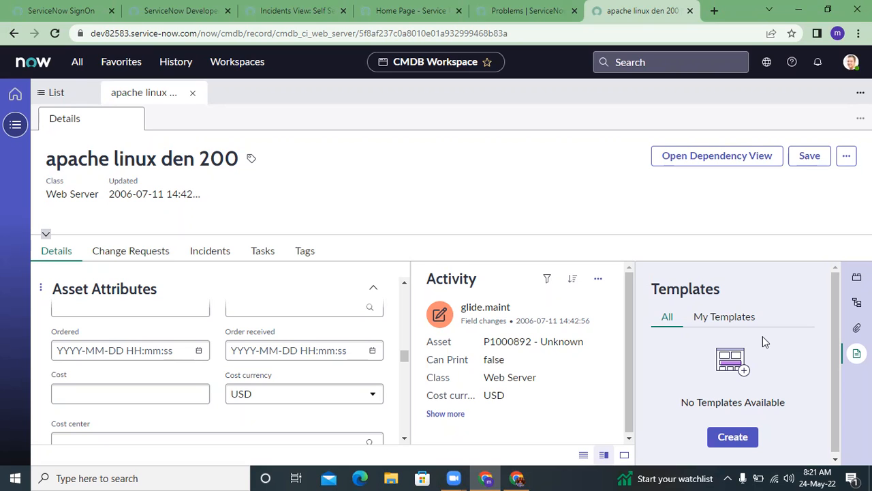
# - Check the list of available workspaces, close it, and activate the global search
pyautogui.click(233, 68)
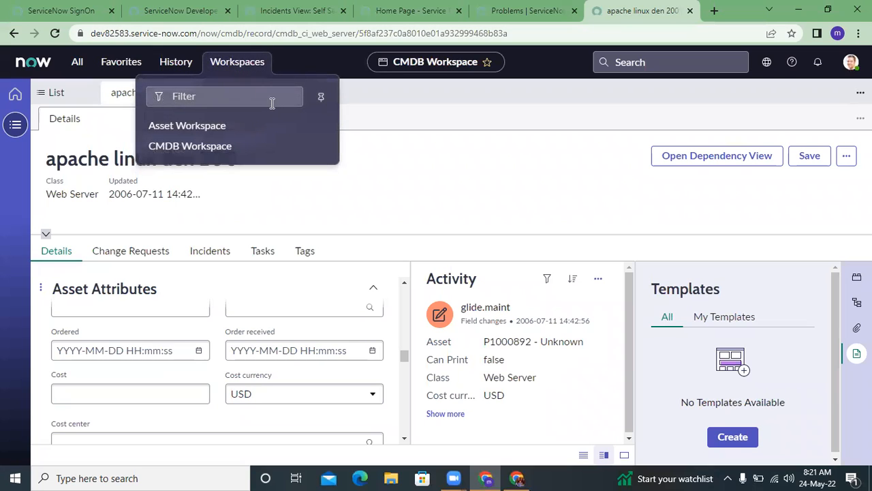
pyautogui.click(408, 140)
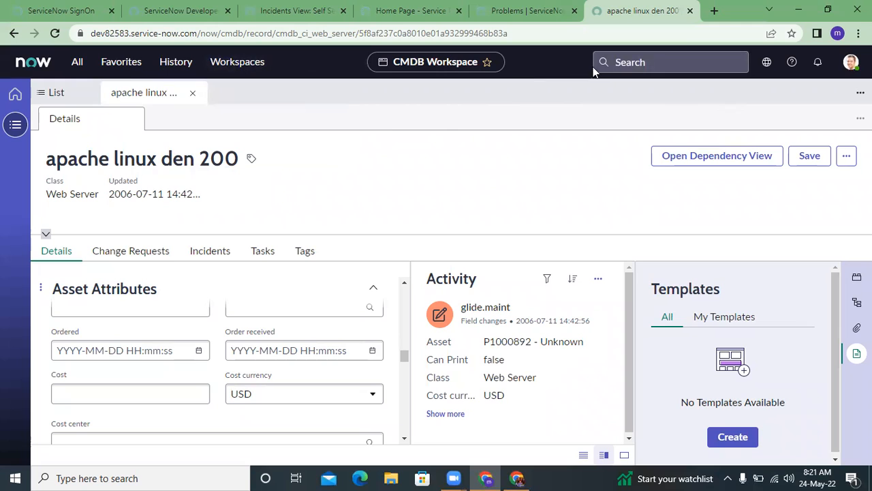
pyautogui.click(634, 62)
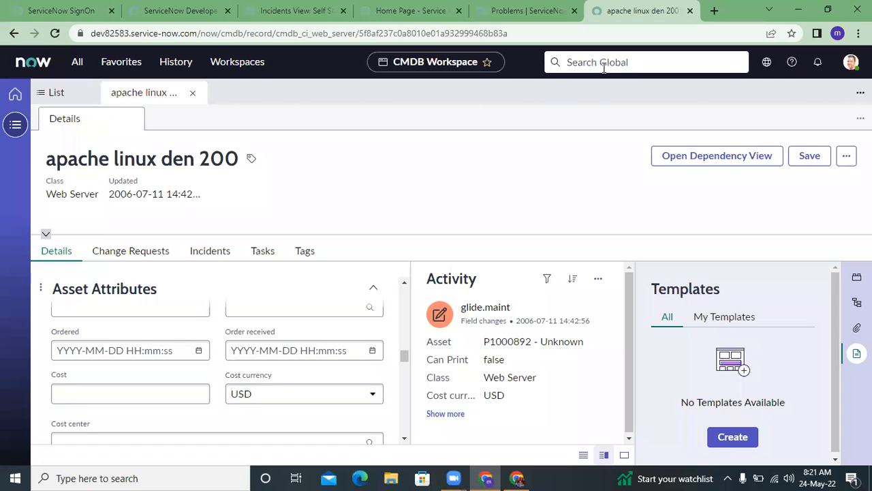
pyautogui.click(604, 68)
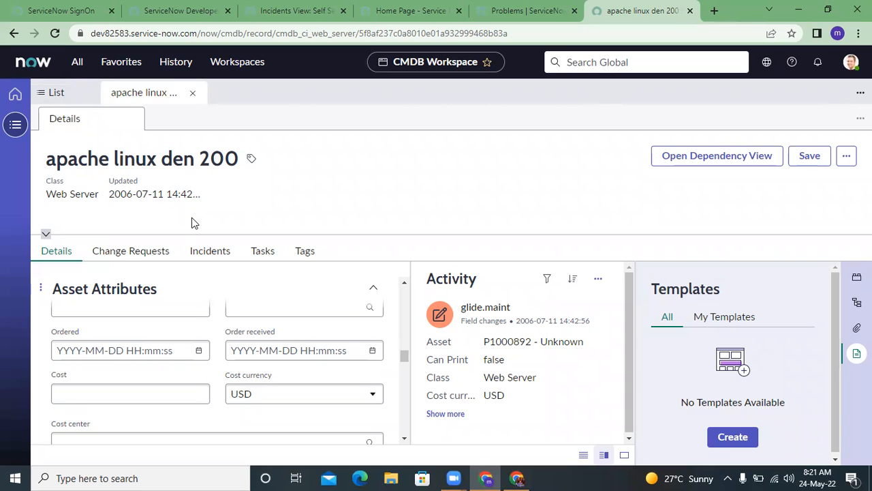
# - Copy the record name "apache linux den 200", search for it globally, and open the "Eclipse configuration for Android development" article
pyautogui.scroll(5, 263, 394)
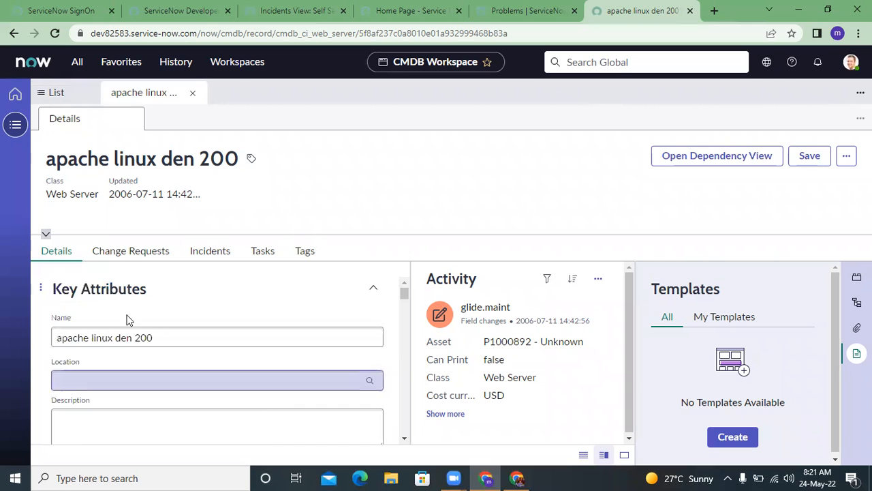
pyautogui.click(125, 334)
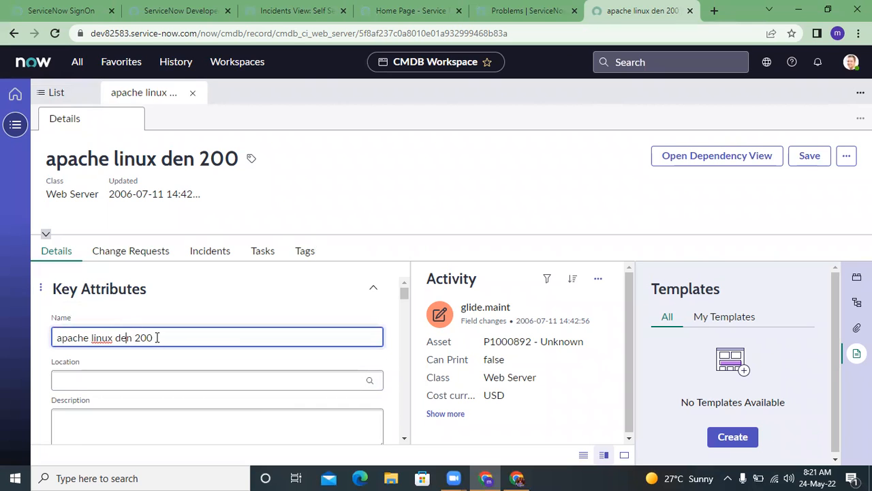
pyautogui.moveTo(156, 337); pyautogui.dragTo(52, 332)
pyautogui.hotkey('ctrl', 'c')
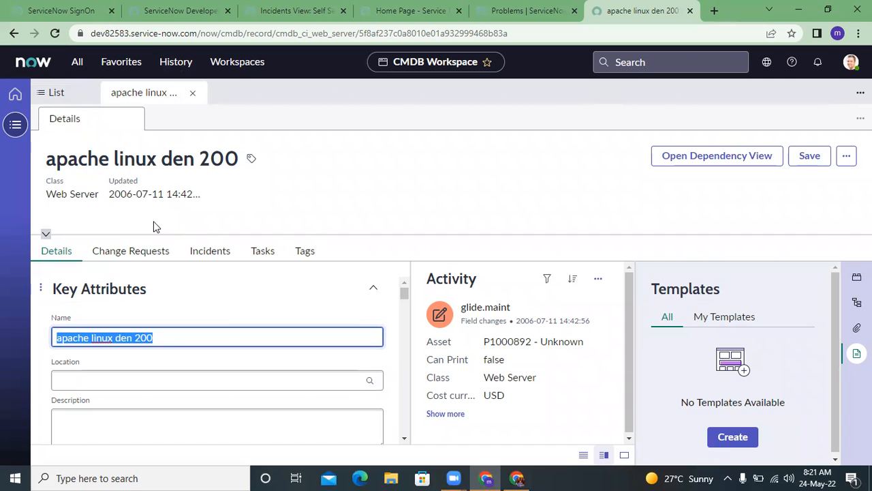
pyautogui.click(660, 59)
pyautogui.hotkey('ctrl', 'v')
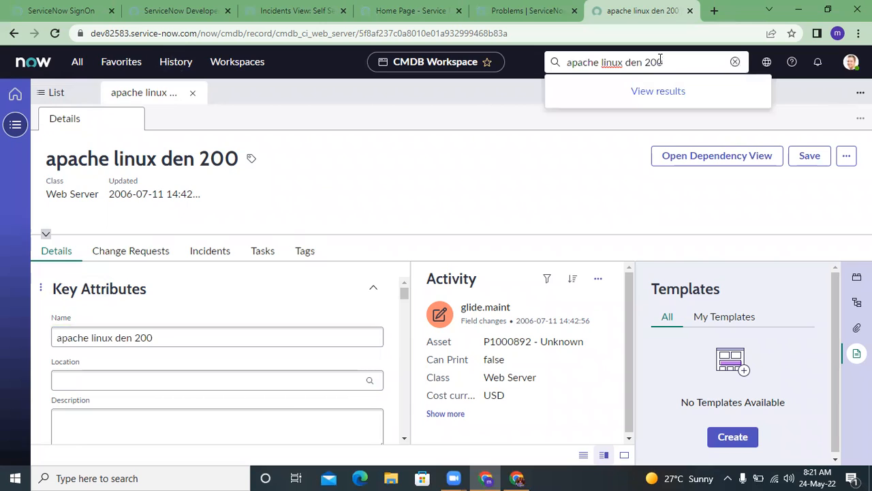
pyautogui.press('Return')
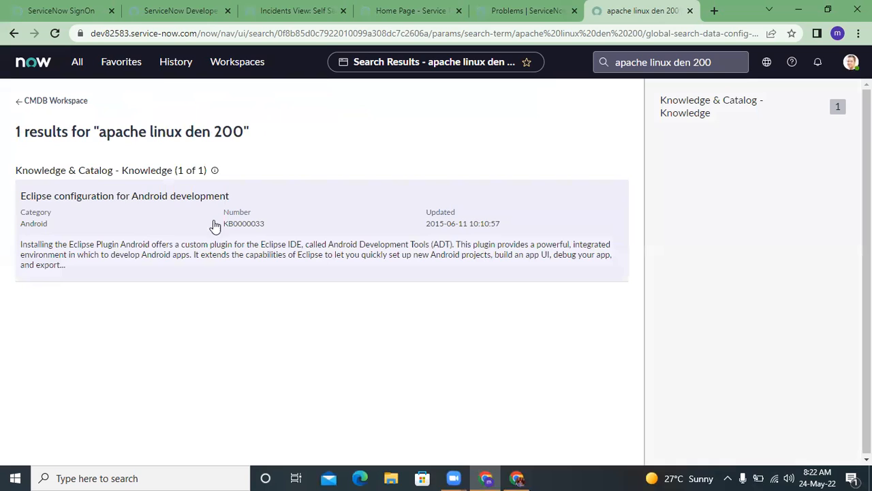
pyautogui.click(79, 199)
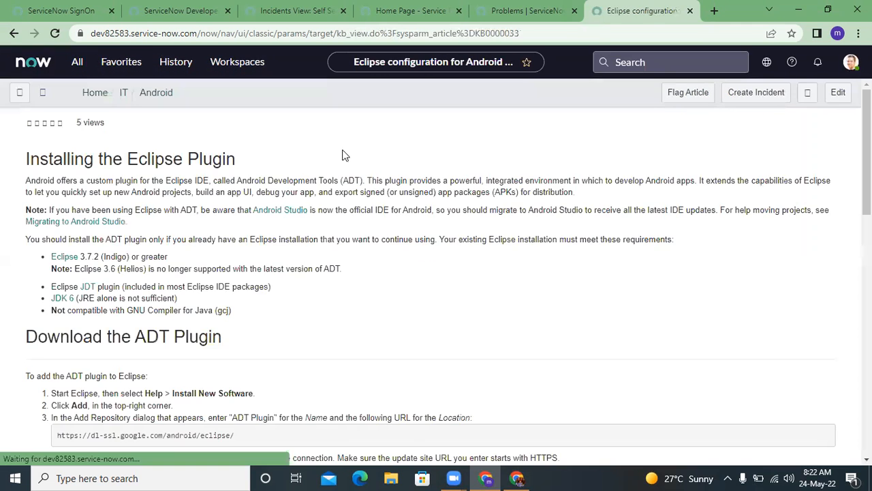
# - Read through the Eclipse configuration article down to its end and return to its beginning
pyautogui.scroll(-15, 258, 252)
pyautogui.scroll(6, 259, 252)
pyautogui.scroll(-6, 259, 253)
pyautogui.scroll(15, 258, 252)
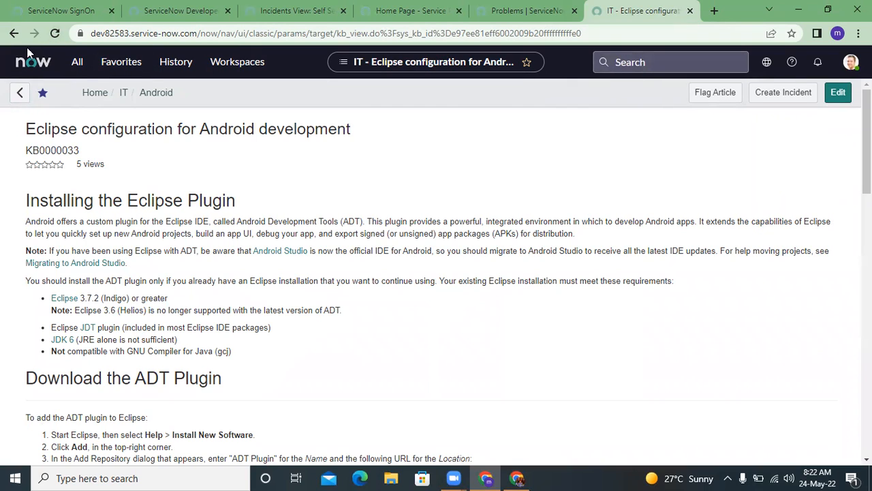
# - Return to the instance home page and run the global search for "apache linux den 200" again
pyautogui.click(25, 65)
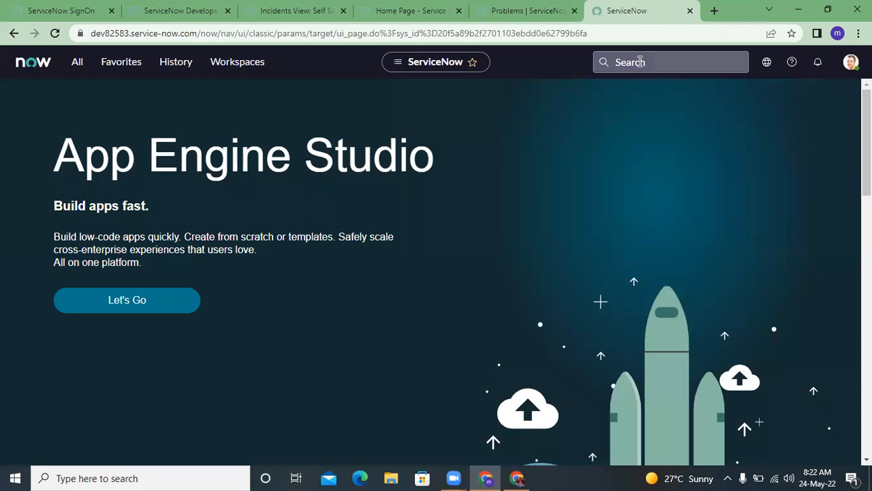
pyautogui.click(638, 60)
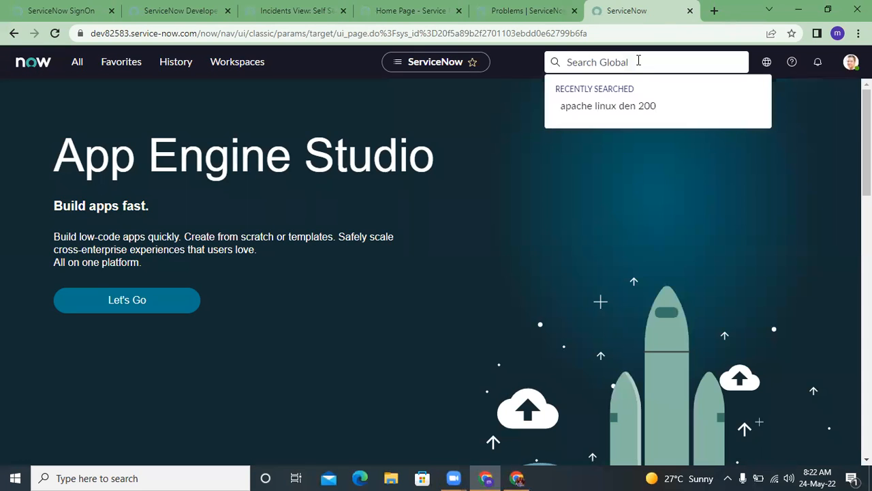
pyautogui.hotkey('ctrl', 'v')
pyautogui.press('Return')
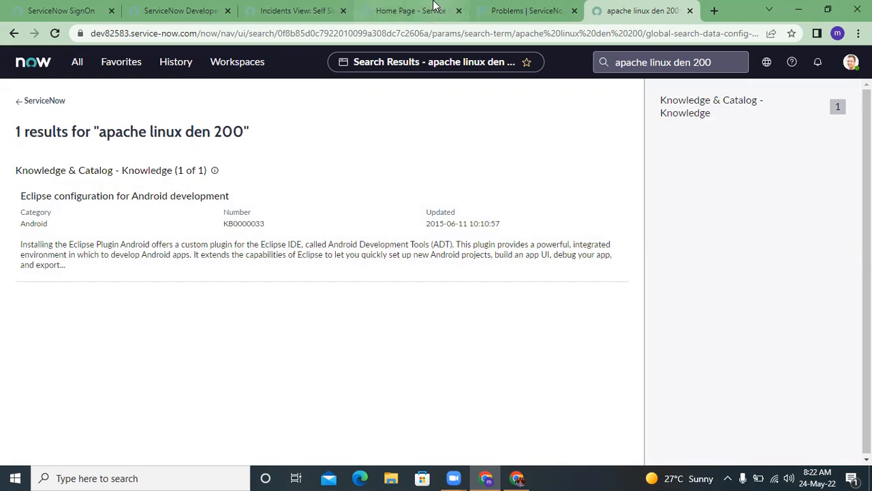
# - Copy the problem number PRB0007601 from the Problems list, search for it globally, and open the exact match
pyautogui.click(492, 8)
pyautogui.moveTo(108, 122); pyautogui.dragTo(32, 141)
pyautogui.hotkey('ctrl', 'c')
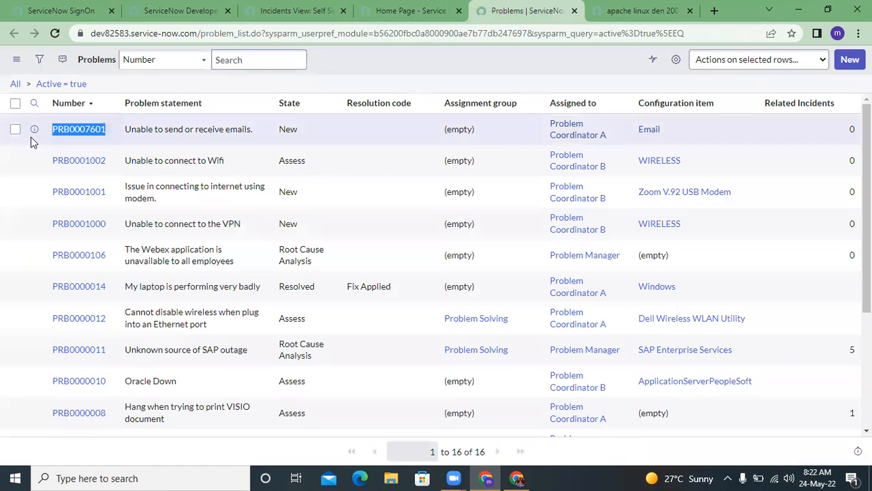
pyautogui.click(644, 10)
pyautogui.click(657, 62)
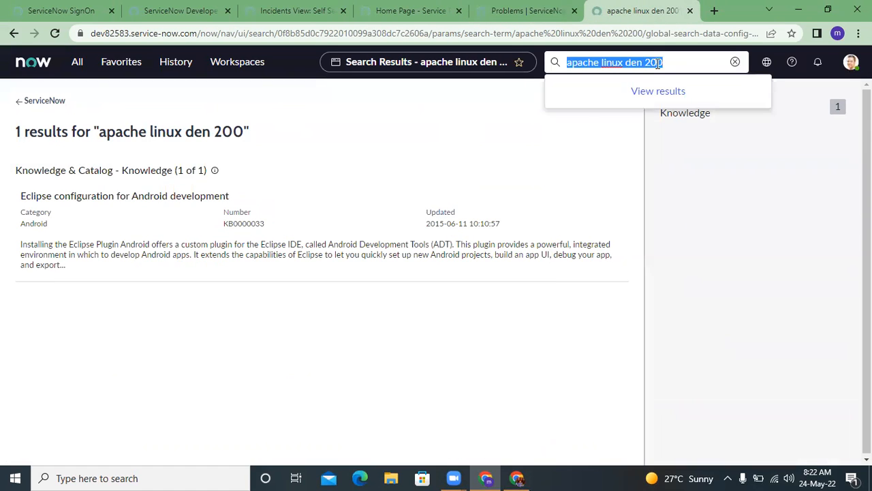
pyautogui.hotkey('ctrl', 'v')
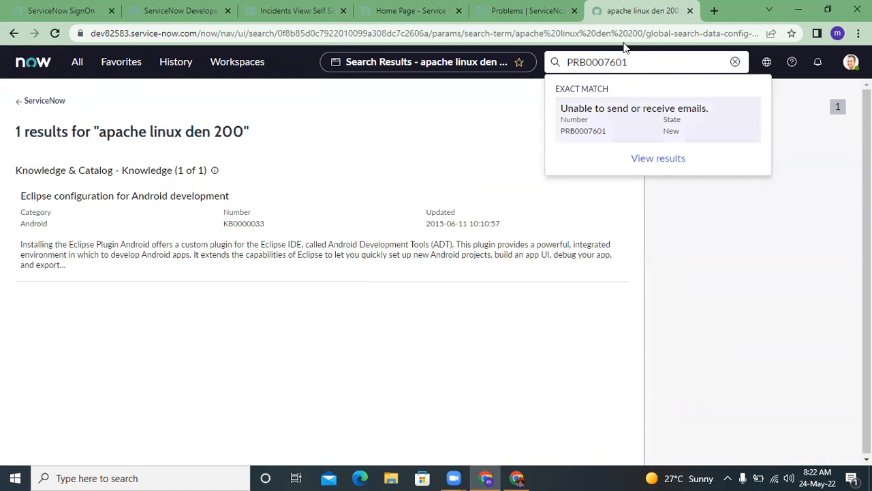
pyautogui.click(598, 130)
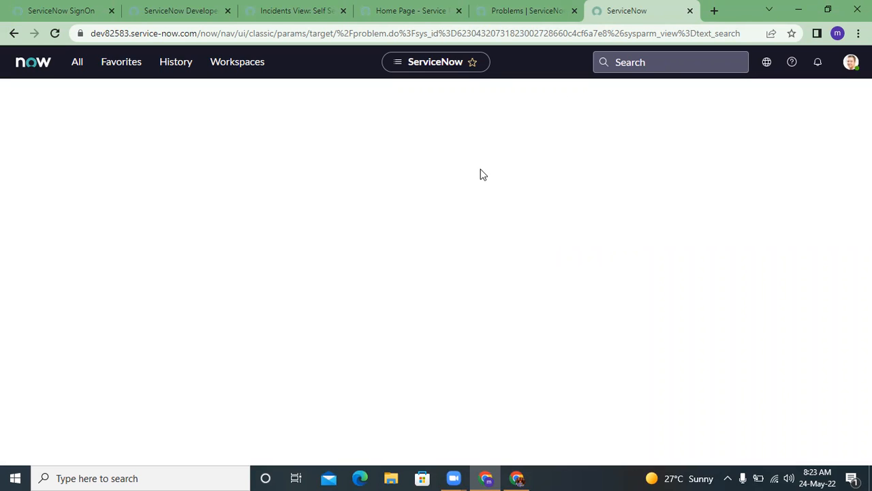
# - Repeat the global search for PRB0007601 to open its problem record
pyautogui.click(654, 68)
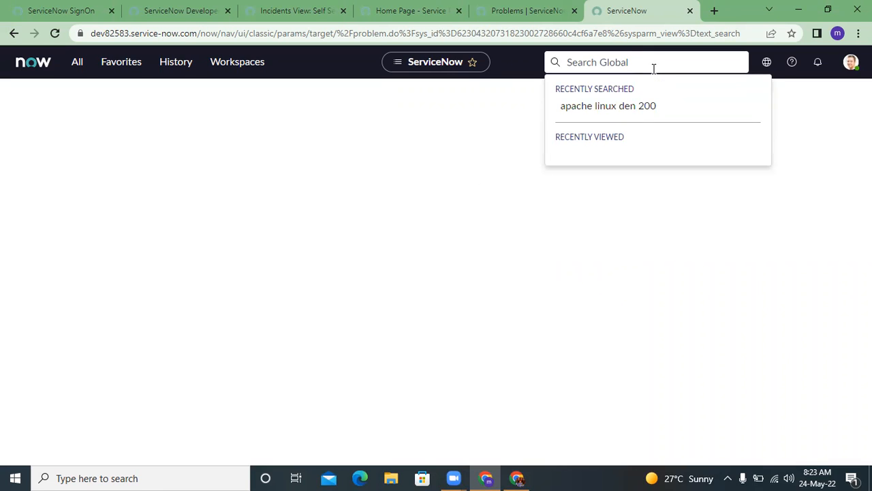
pyautogui.hotkey('ctrl', 'v')
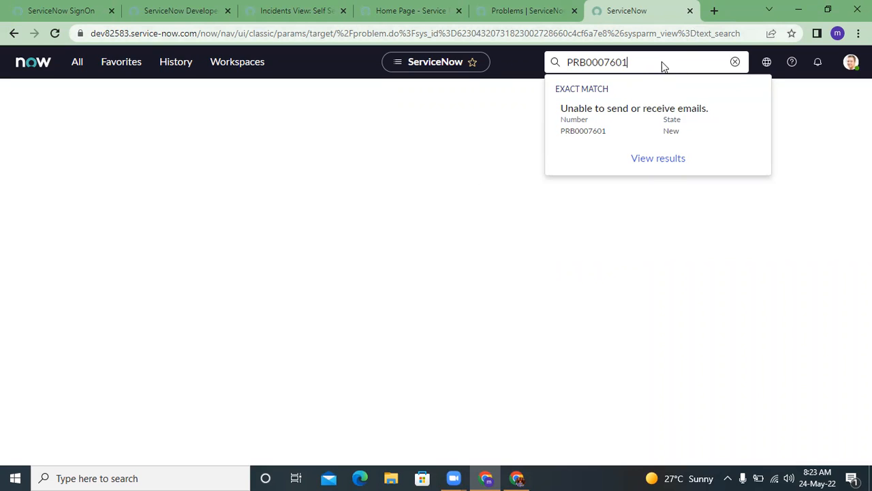
pyautogui.press('Return')
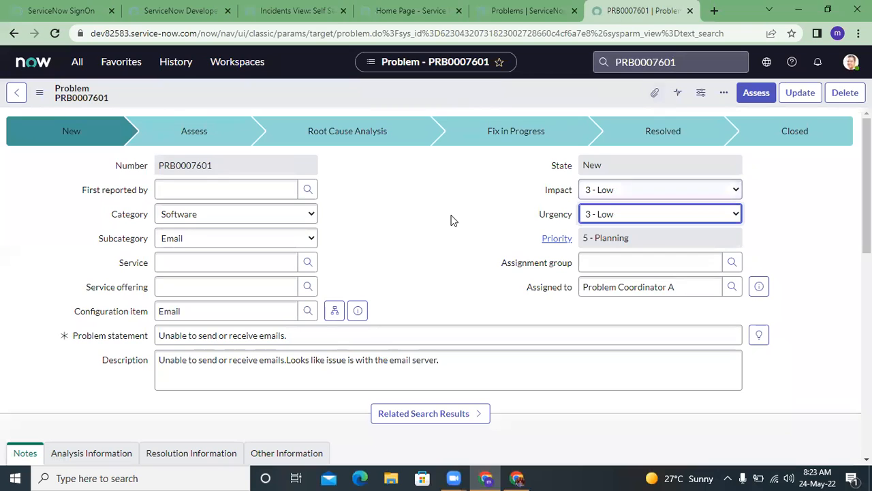
# - Look through the problem record's fields, work notes and activities, and compare them with the global search suggestion for its number
pyautogui.scroll(-5, 403, 251)
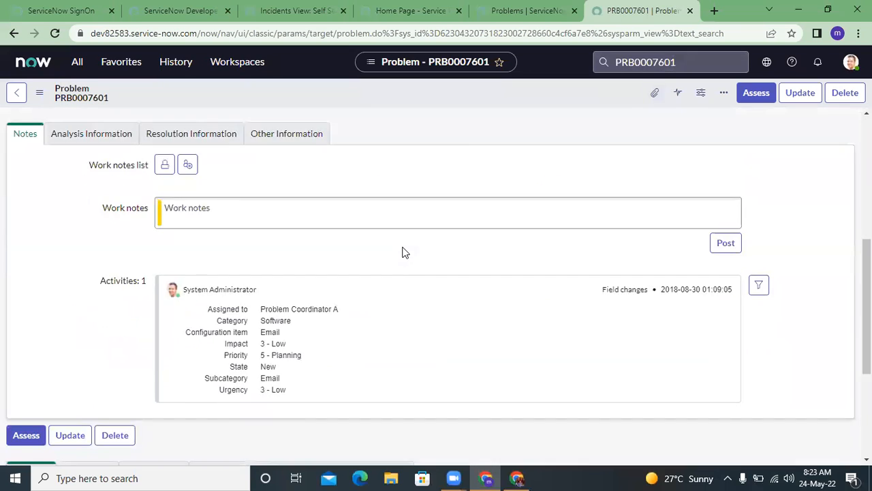
pyautogui.scroll(5, 403, 251)
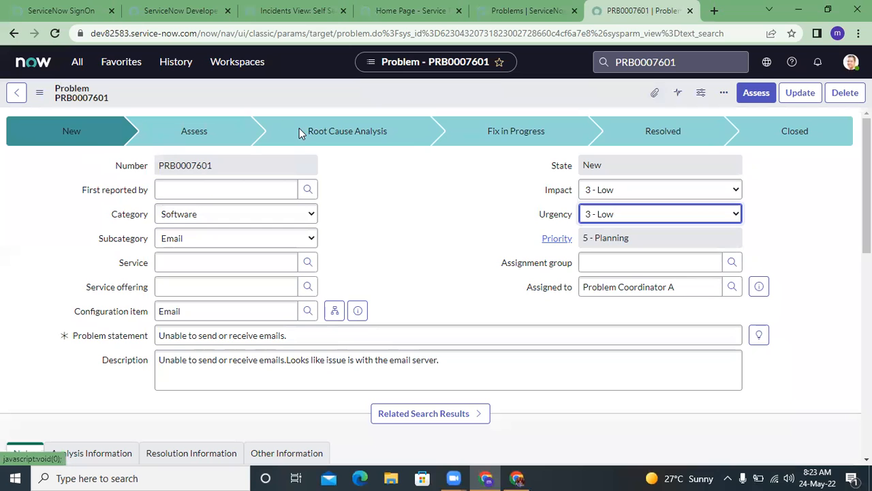
pyautogui.scroll(-5, 406, 175)
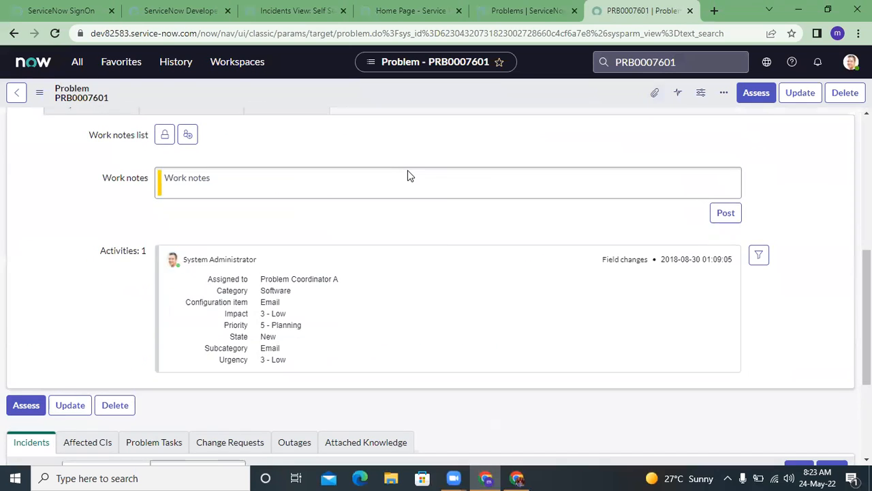
pyautogui.scroll(2, 409, 171)
pyautogui.scroll(3, 378, 206)
pyautogui.scroll(1, 378, 206)
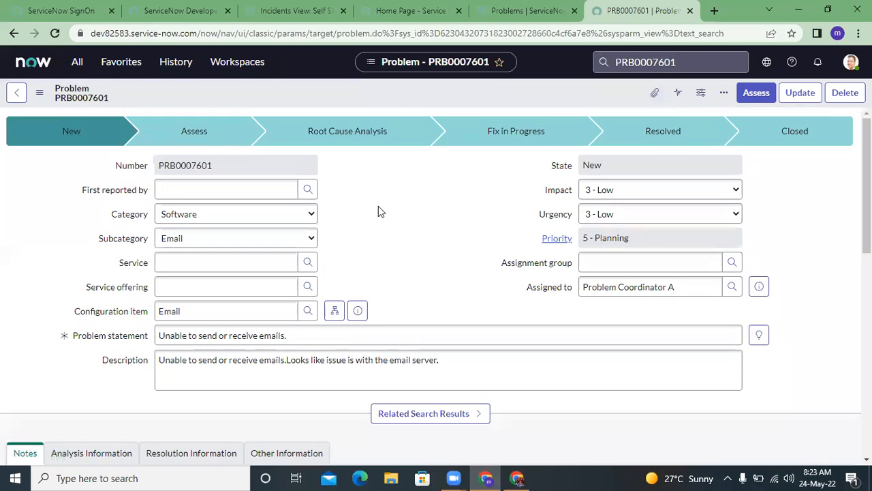
pyautogui.click(644, 61)
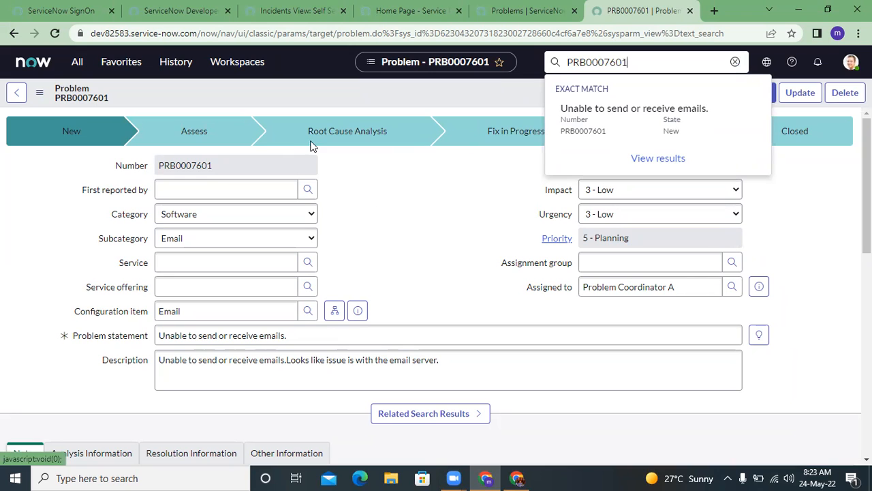
pyautogui.scroll(-1, 328, 235)
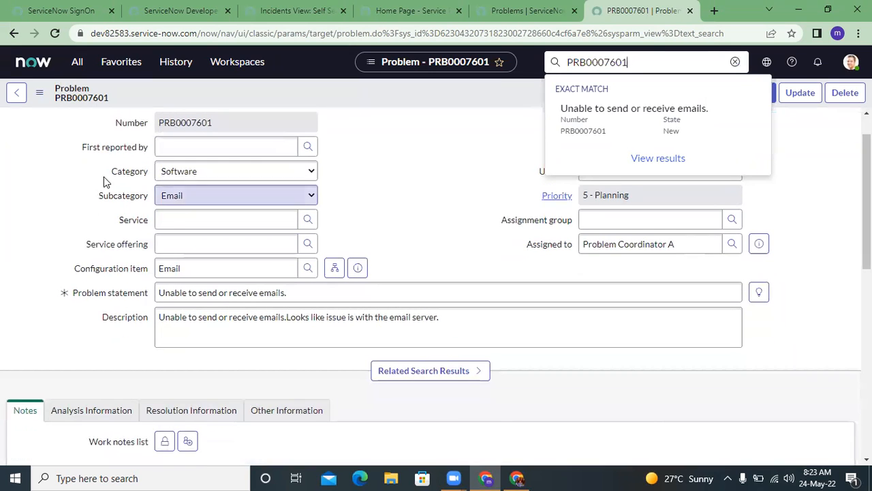
pyautogui.scroll(1, 107, 182)
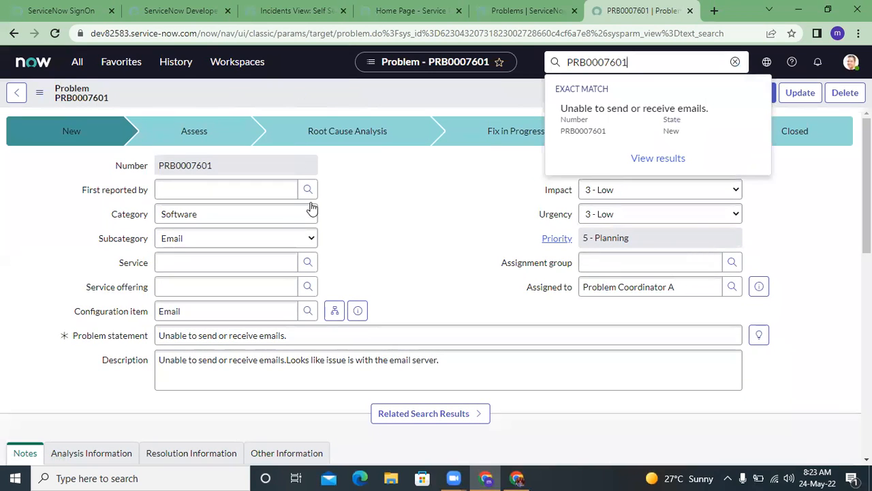
pyautogui.click(385, 157)
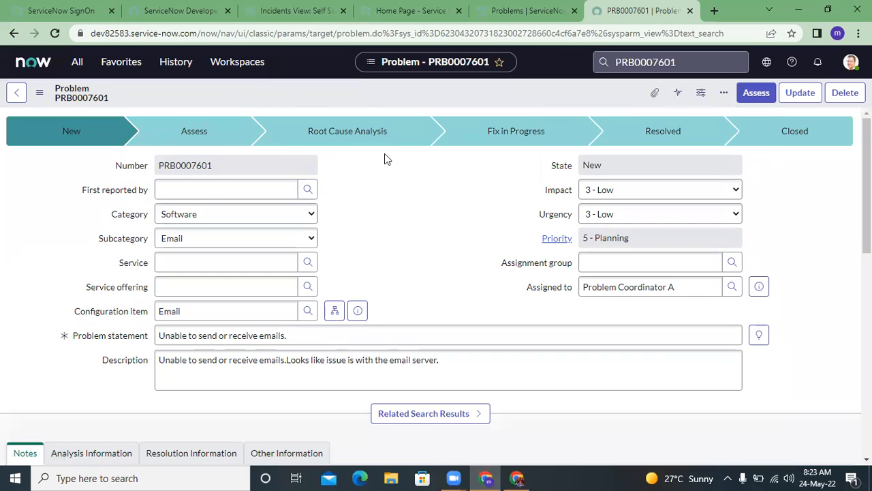
# - Review the available application scopes and update sets without changing the current selection
pyautogui.click(763, 66)
pyautogui.click(764, 66)
pyautogui.click(763, 66)
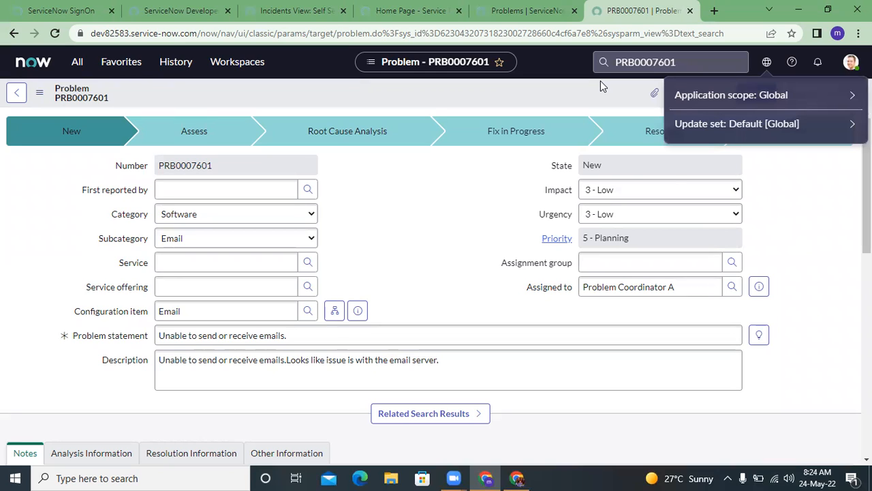
pyautogui.click(768, 98)
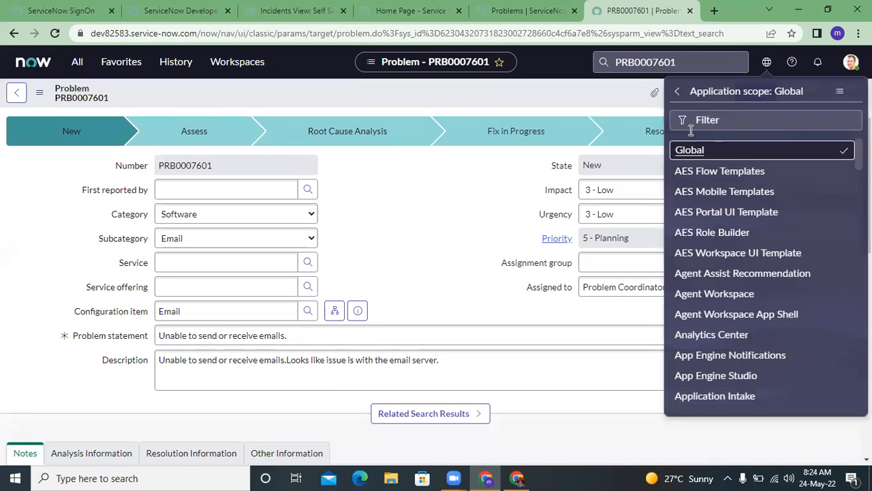
pyautogui.scroll(-10, 700, 259)
pyautogui.scroll(10, 692, 262)
pyautogui.click(678, 93)
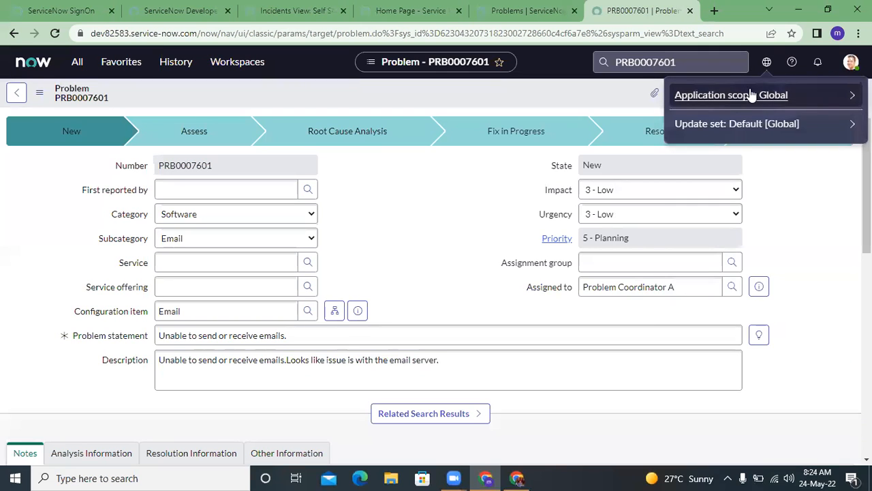
pyautogui.click(779, 124)
pyautogui.click(679, 90)
# - Check the problem record's help, filter the navigator for "script in", and open Script Includes under System Definition
pyautogui.click(792, 61)
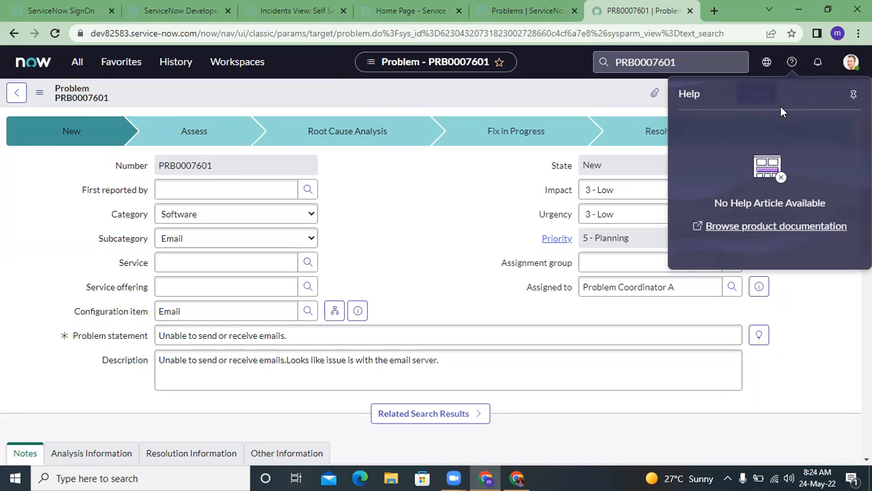
pyautogui.click(85, 69)
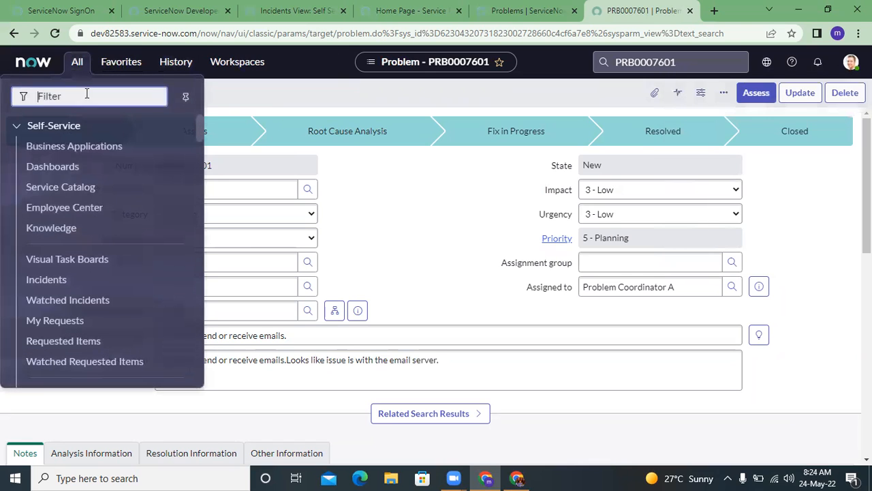
pyautogui.write('scr')
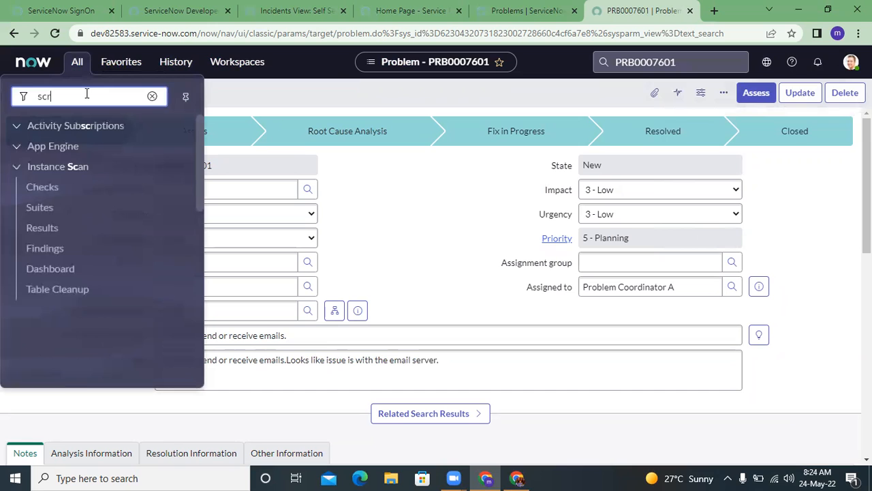
pyautogui.write('ipt')
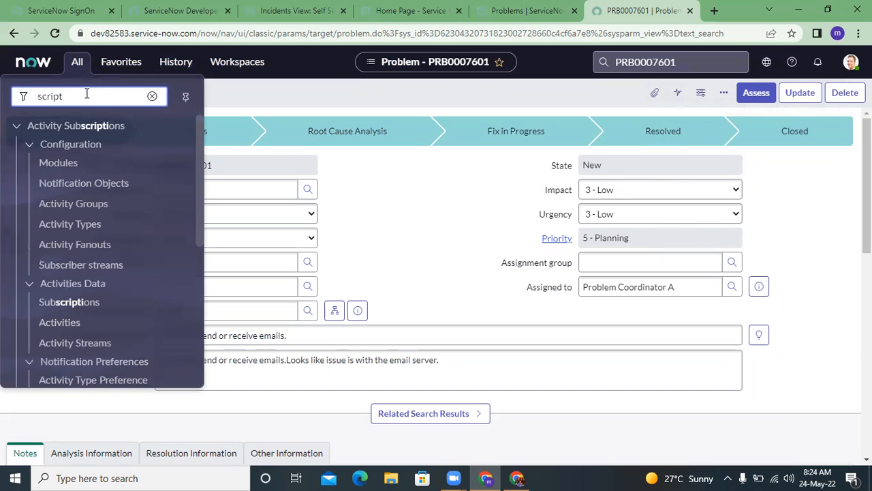
pyautogui.write('i in')
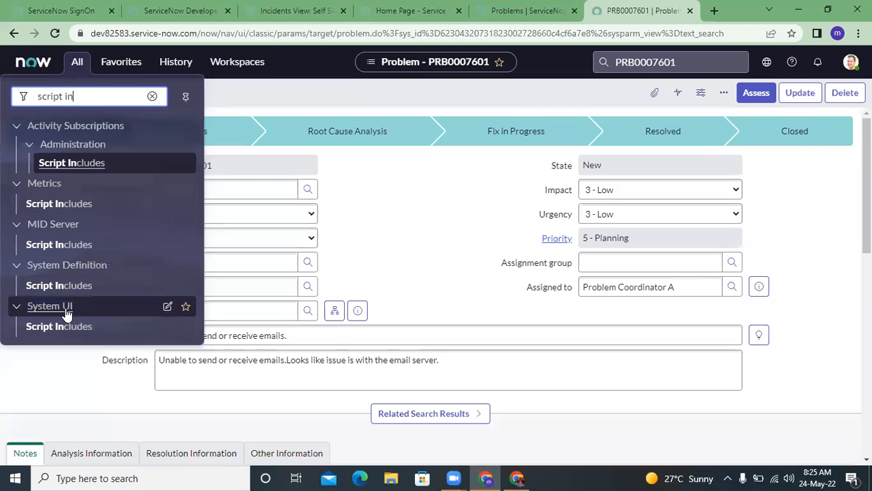
pyautogui.click(64, 292)
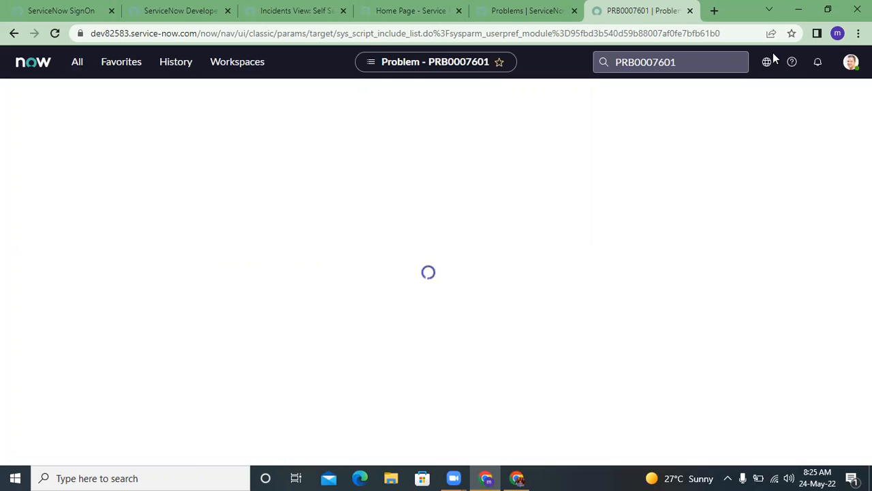
# - Check the help for the Script Includes list, close it, and open the AbstractAjaxProcessor record
pyautogui.click(790, 62)
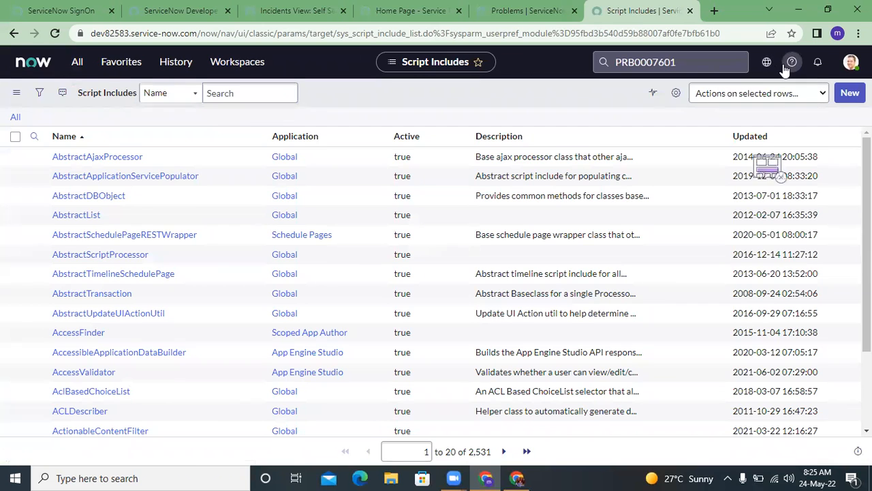
pyautogui.click(330, 135)
pyautogui.click(97, 160)
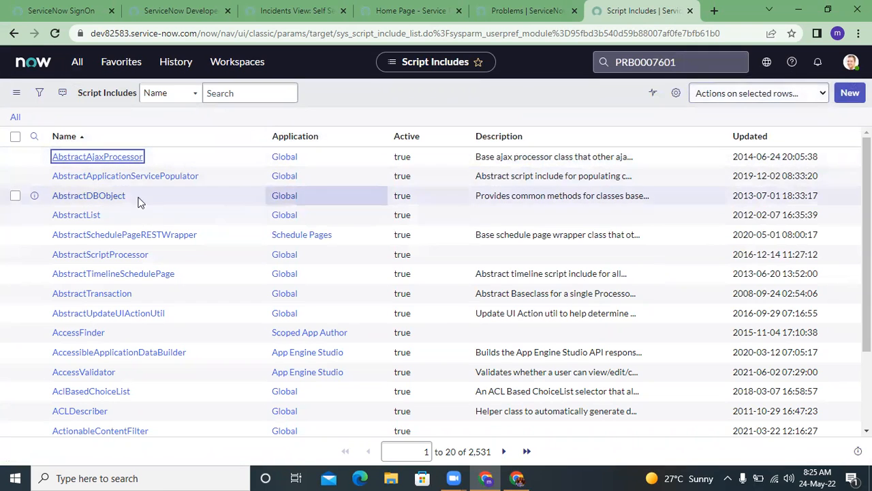
# - Browse the product documentation from the record's help, close the duplicate documentation tab, and return to the AbstractAjaxProcessor record
pyautogui.click(792, 63)
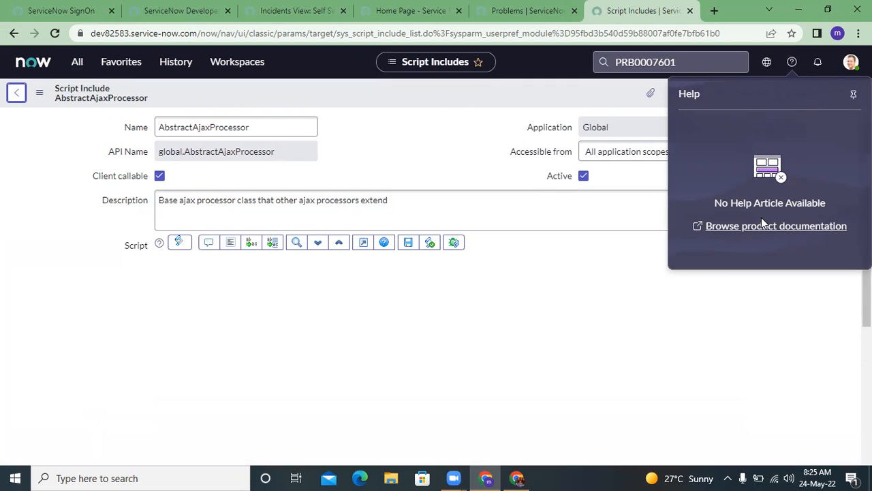
pyautogui.click(721, 228)
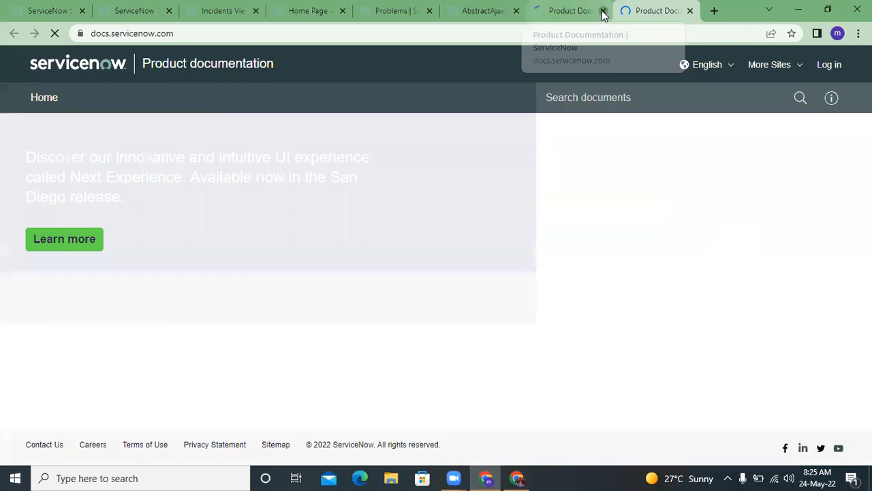
pyautogui.click(603, 11)
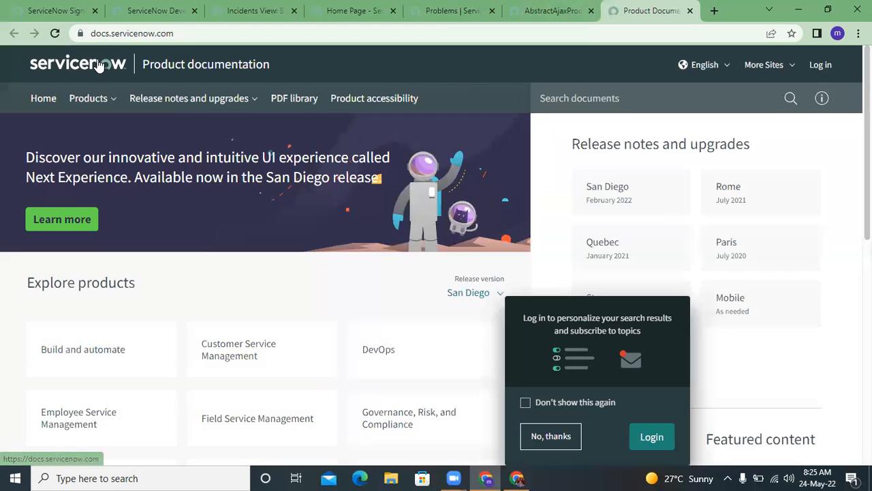
pyautogui.click(172, 34)
pyautogui.click(245, 53)
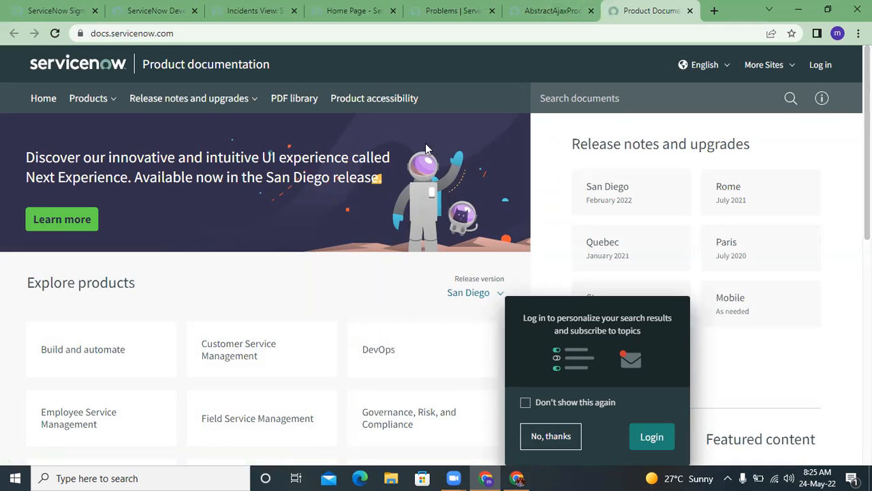
pyautogui.click(549, 10)
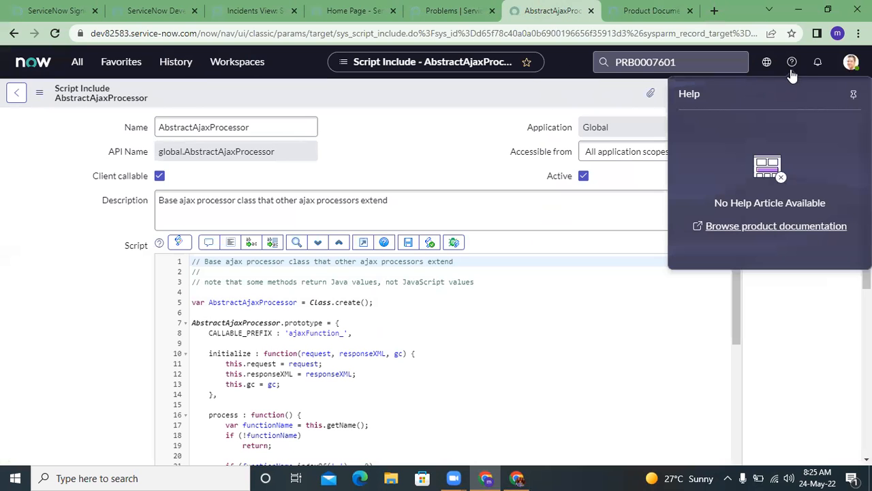
# - Check the notifications and the notification preferences from the Script Include record, and close the preferences dialog
pyautogui.click(813, 71)
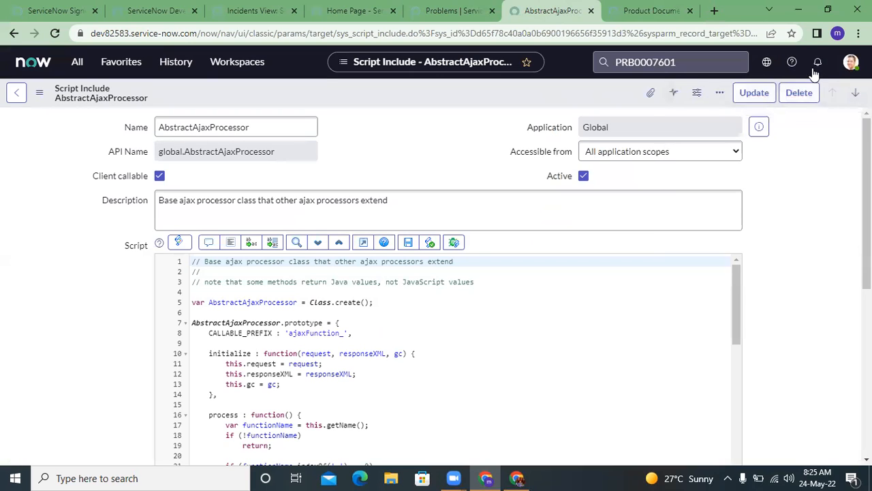
pyautogui.click(813, 70)
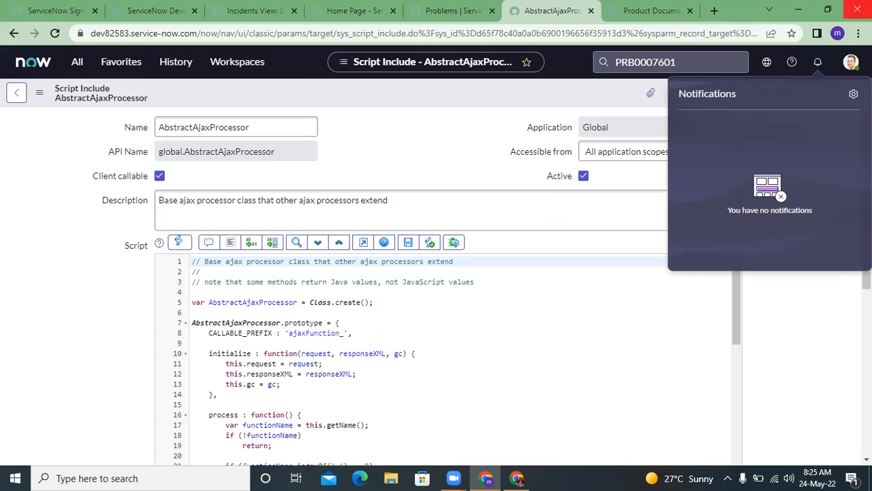
pyautogui.click(852, 99)
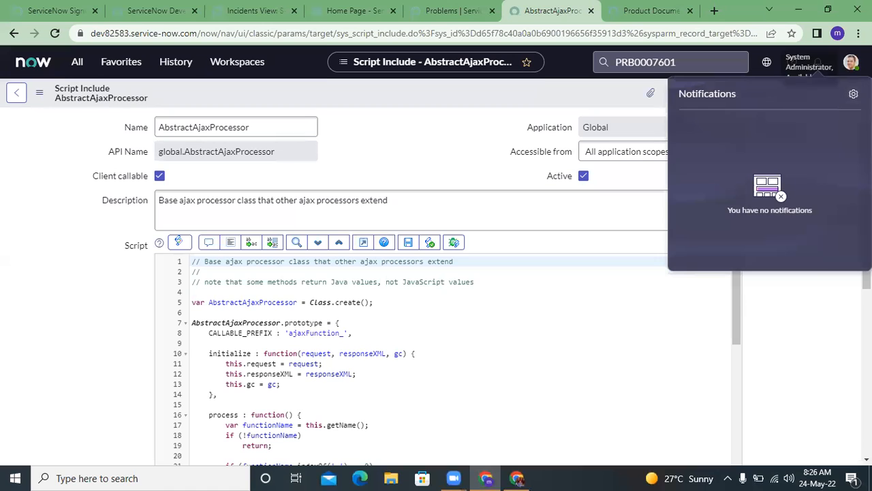
pyautogui.click(851, 62)
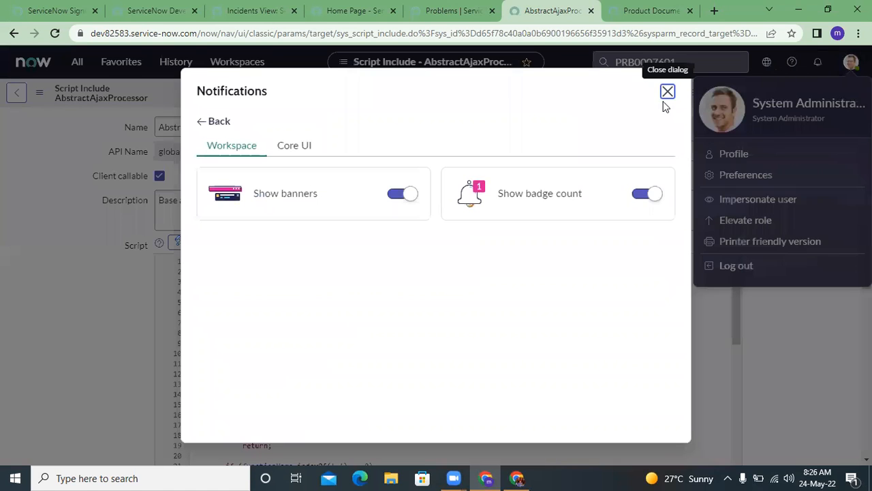
pyautogui.click(667, 91)
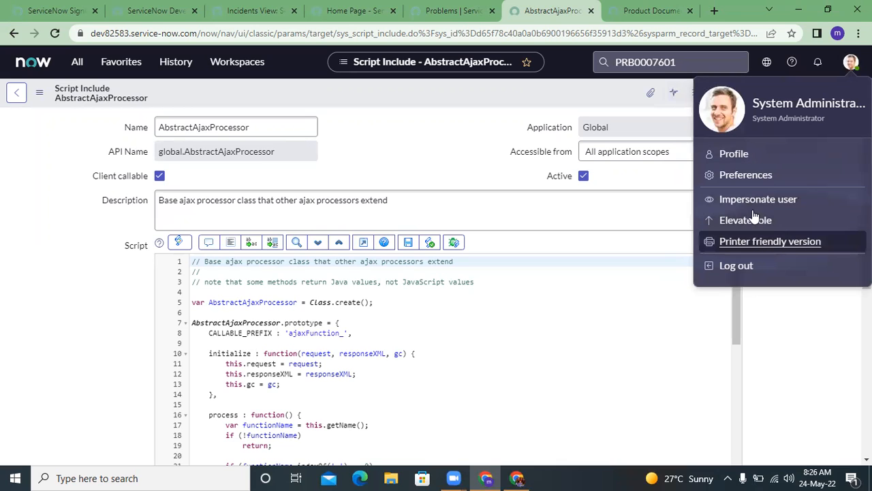
# - Open the Display preferences, turn off organizing form sections and related lists into tabs, and turn it back on
pyautogui.click(750, 176)
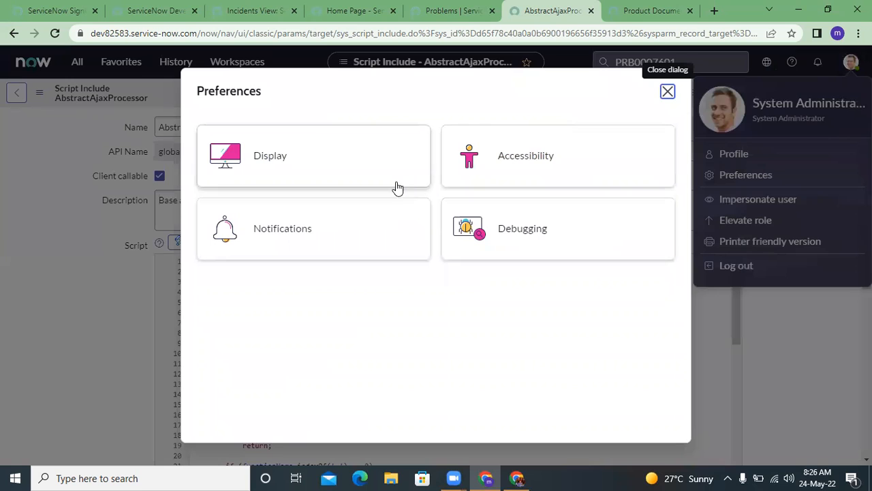
pyautogui.click(292, 150)
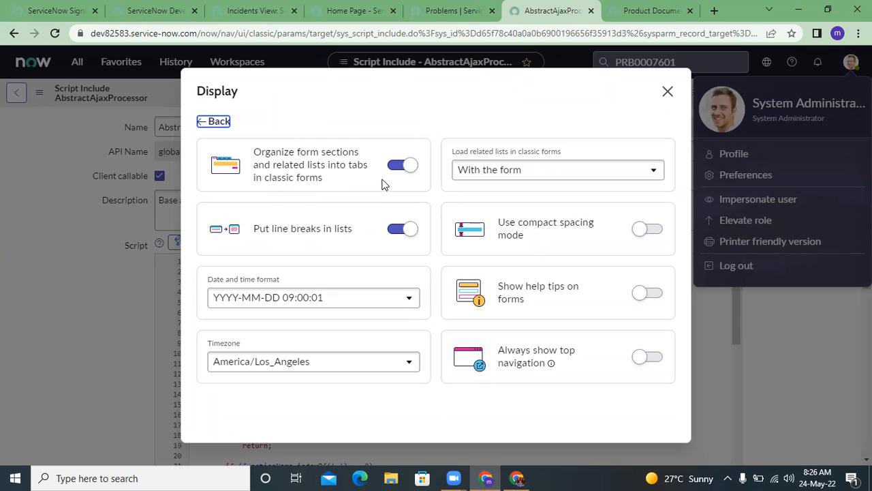
pyautogui.click(401, 168)
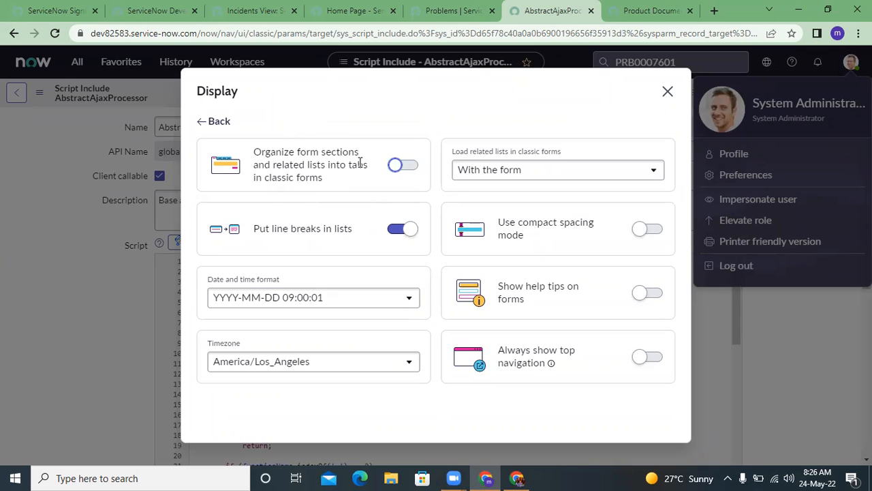
pyautogui.click(409, 167)
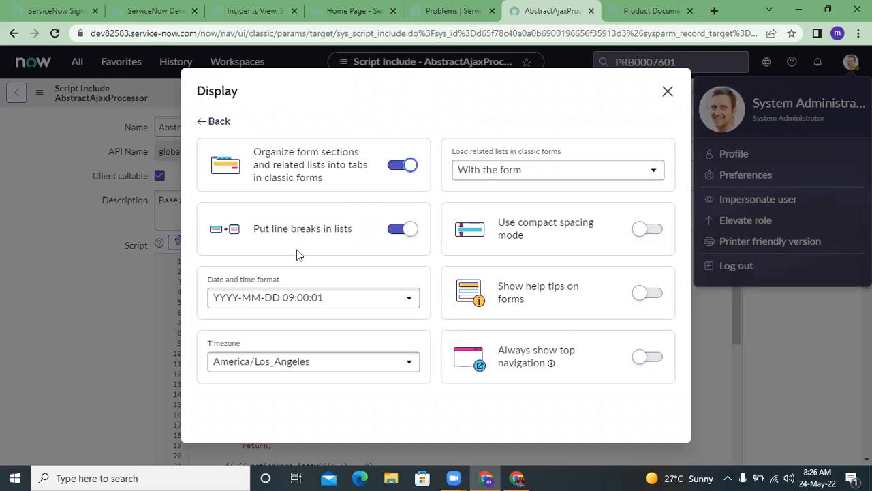
# - Turn off line breaks in lists and reload the Problems list to check its layout
pyautogui.tripleClick(317, 232)
pyautogui.click(317, 231)
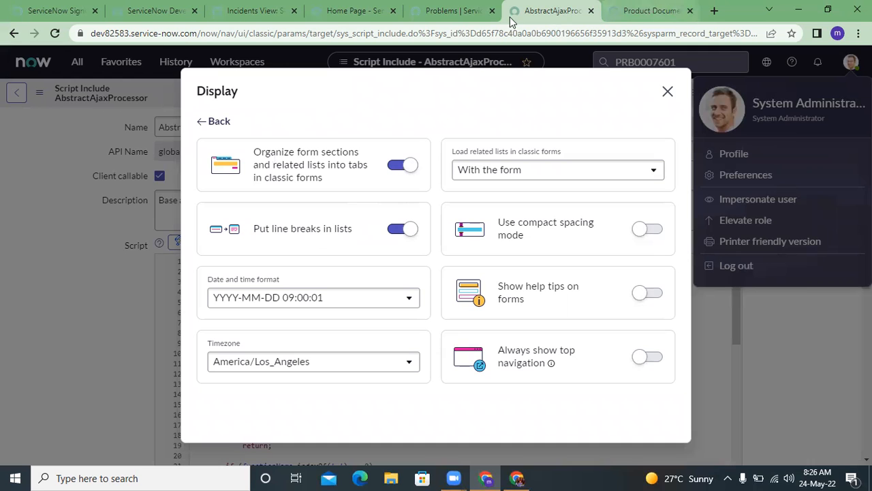
pyautogui.click(455, 9)
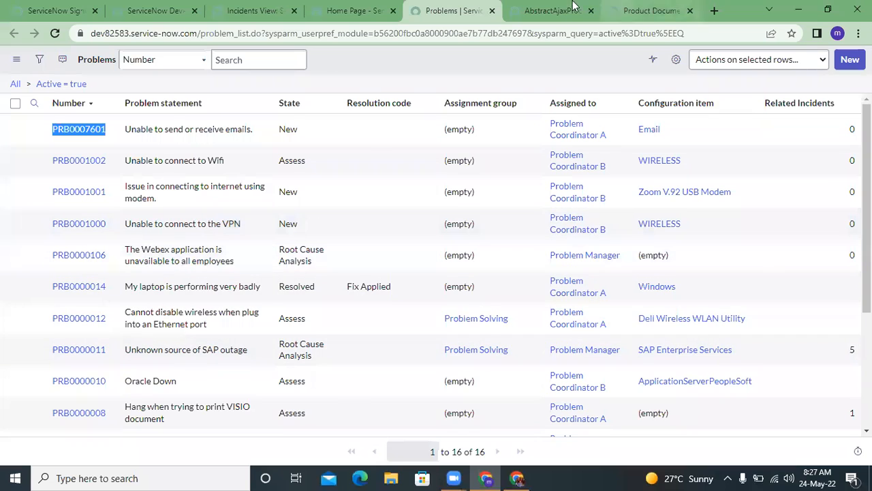
pyautogui.click(552, 10)
pyautogui.click(395, 231)
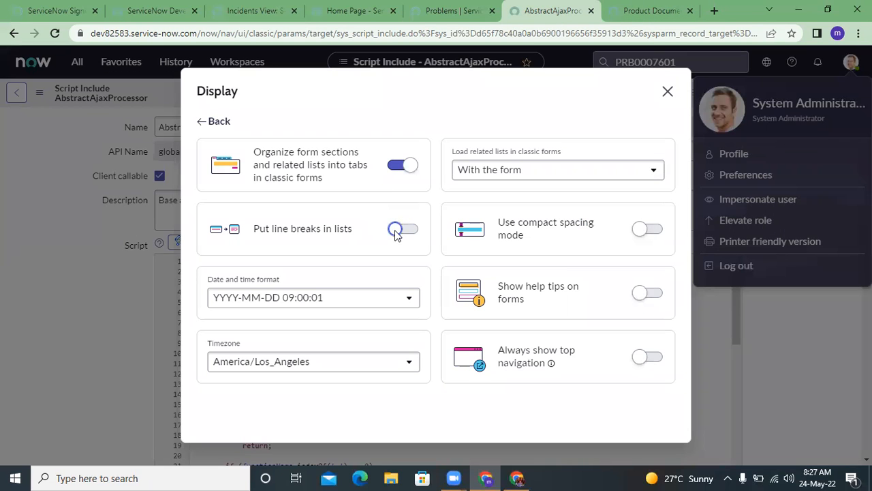
pyautogui.click(439, 10)
pyautogui.click(57, 35)
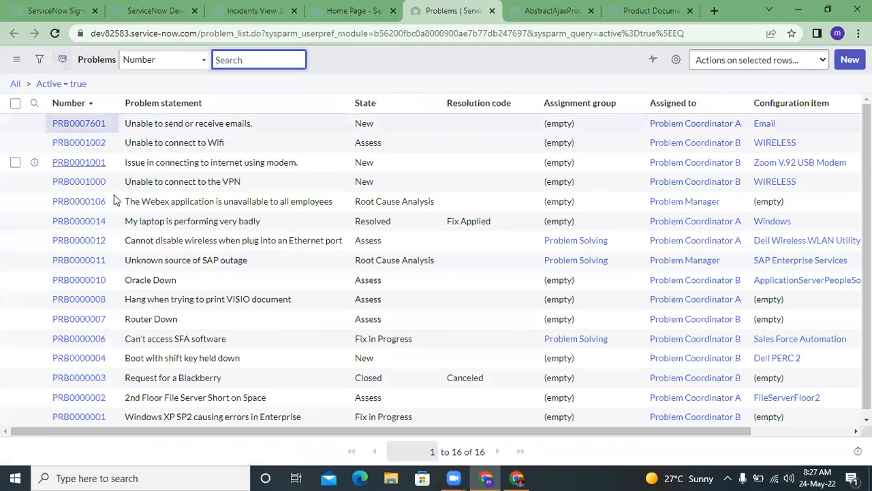
# - Turn line breaks in lists back on and reload the Problems list to check the wrapped rows
pyautogui.click(557, 8)
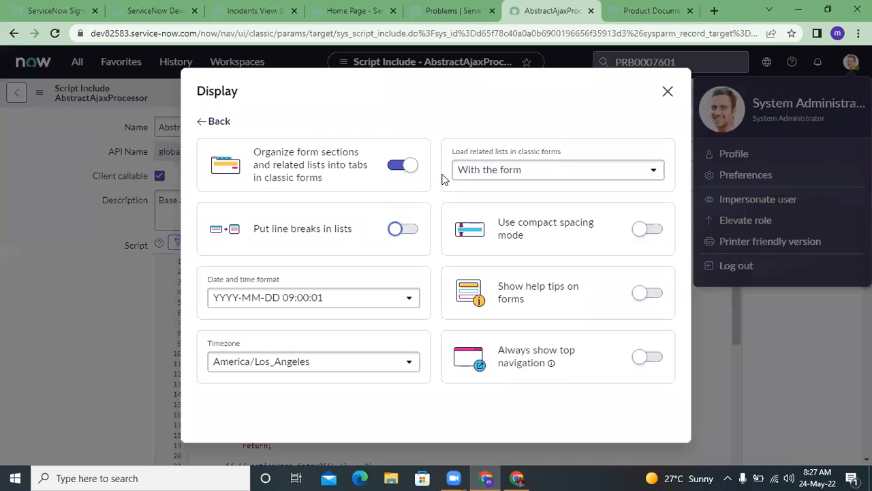
pyautogui.click(403, 229)
pyautogui.click(453, 11)
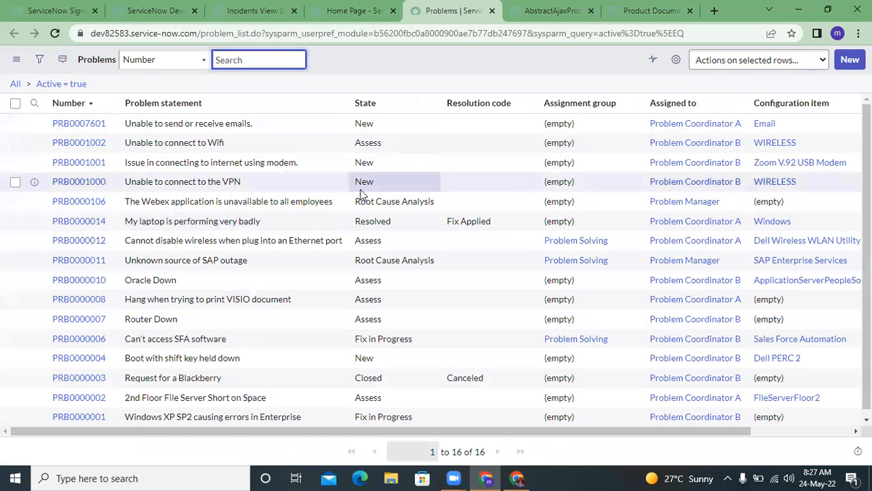
pyautogui.click(549, 8)
pyautogui.click(458, 8)
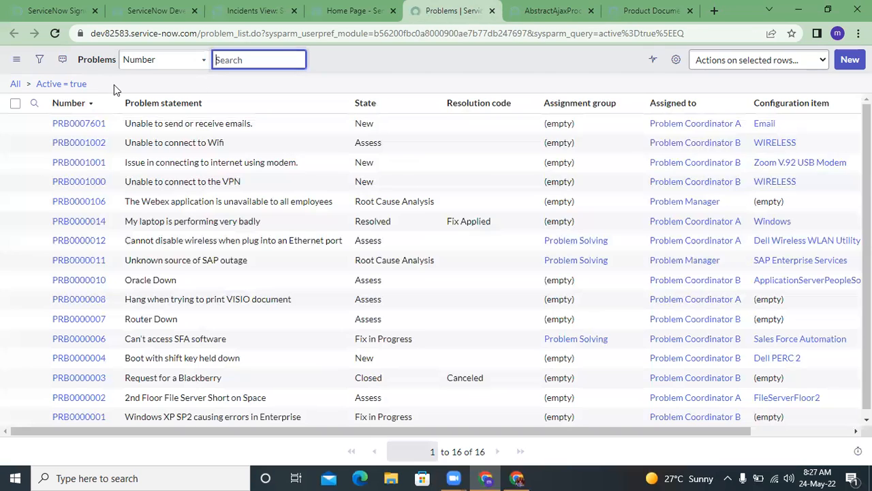
pyautogui.click(54, 32)
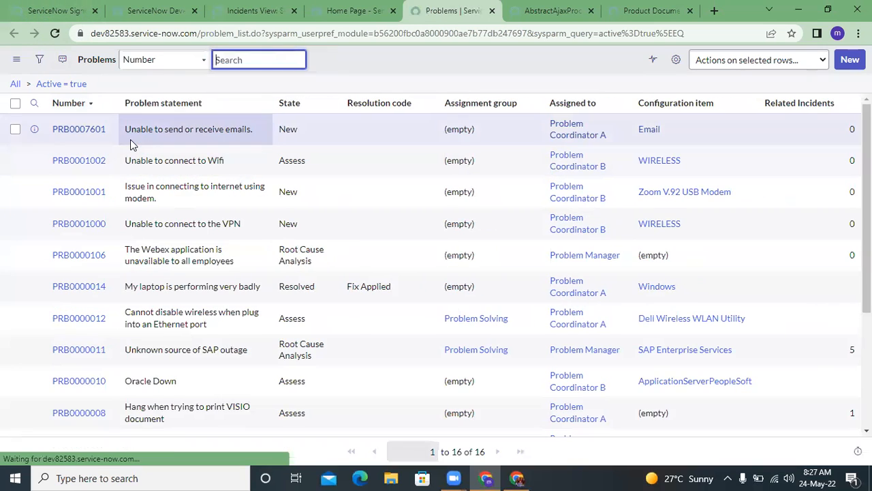
pyautogui.scroll(-3, 206, 261)
pyautogui.scroll(3, 206, 261)
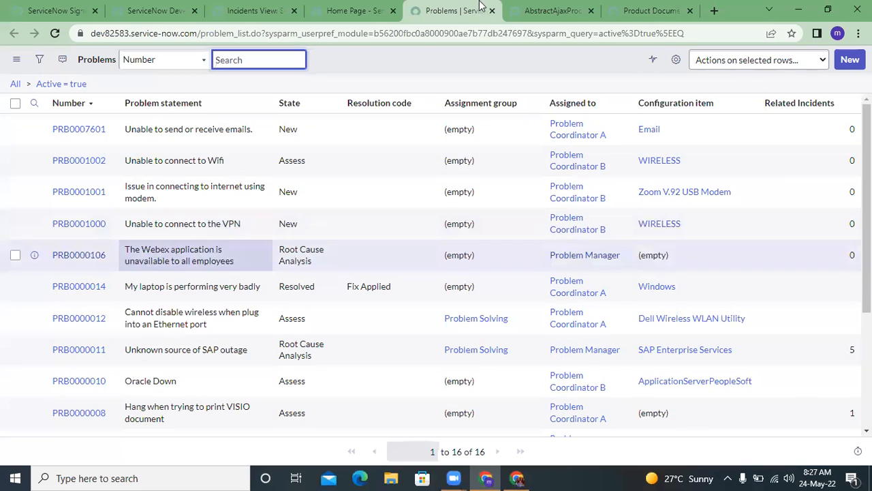
# - Review the date and time format options and the timezone in the Display preferences without changing them
pyautogui.click(524, 7)
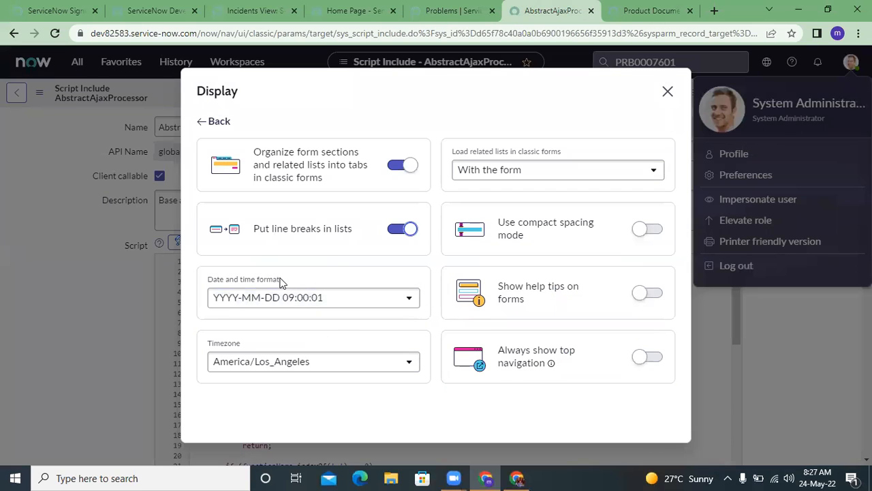
pyautogui.click(293, 301)
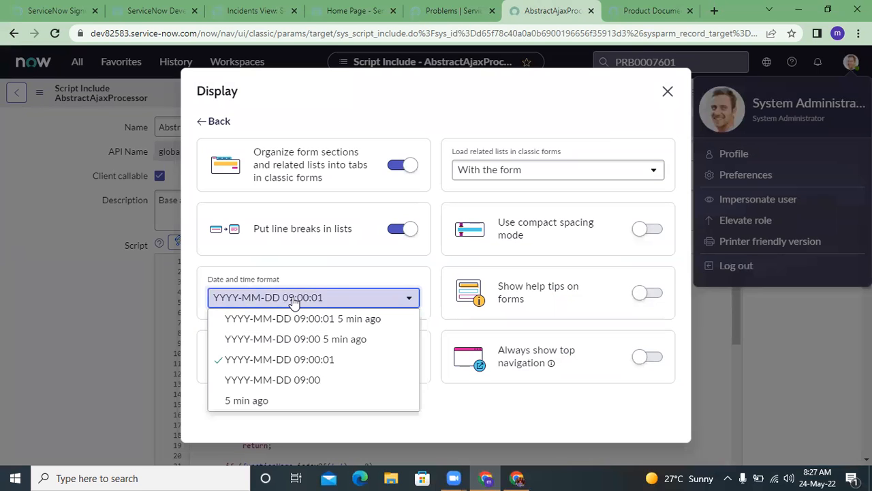
pyautogui.click(467, 7)
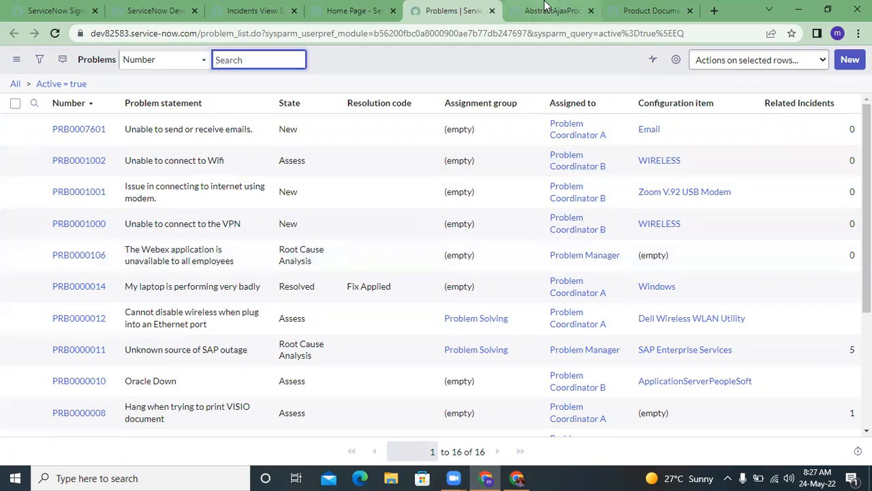
pyautogui.click(545, 7)
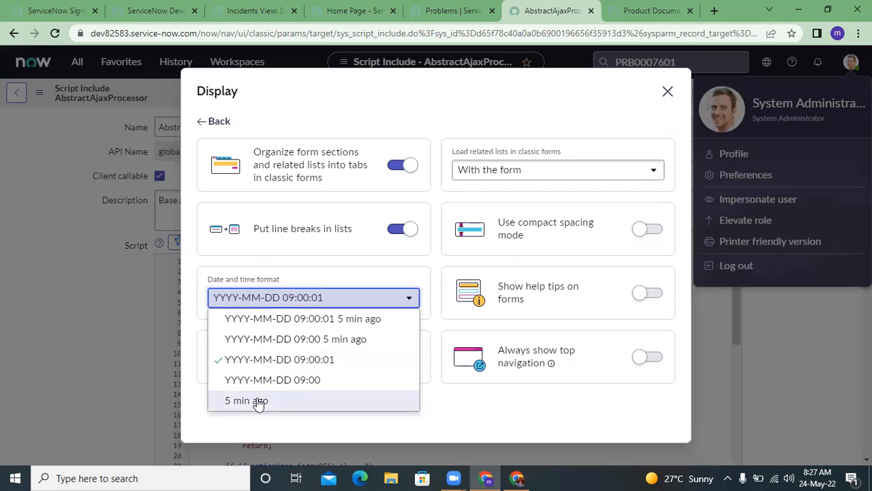
pyautogui.click(339, 277)
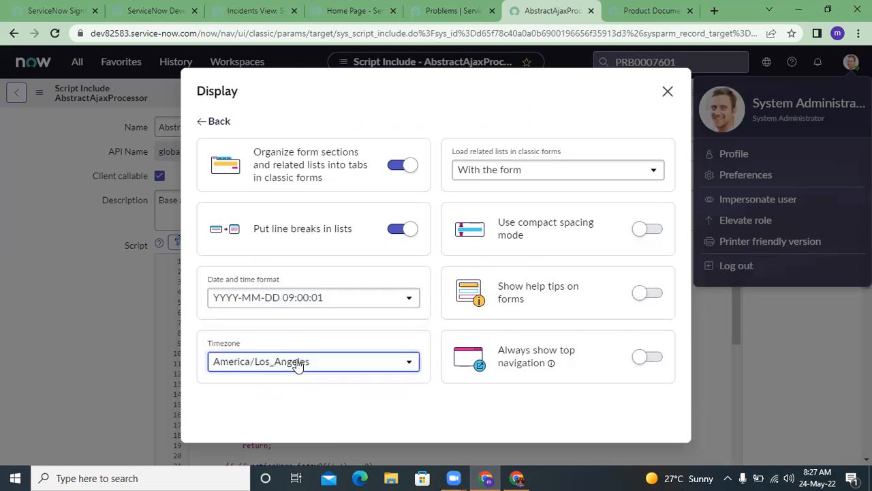
pyautogui.click(298, 363)
pyautogui.click(290, 361)
# - Review the options for loading related lists in classic forms and set it to On demand
pyautogui.click(476, 151)
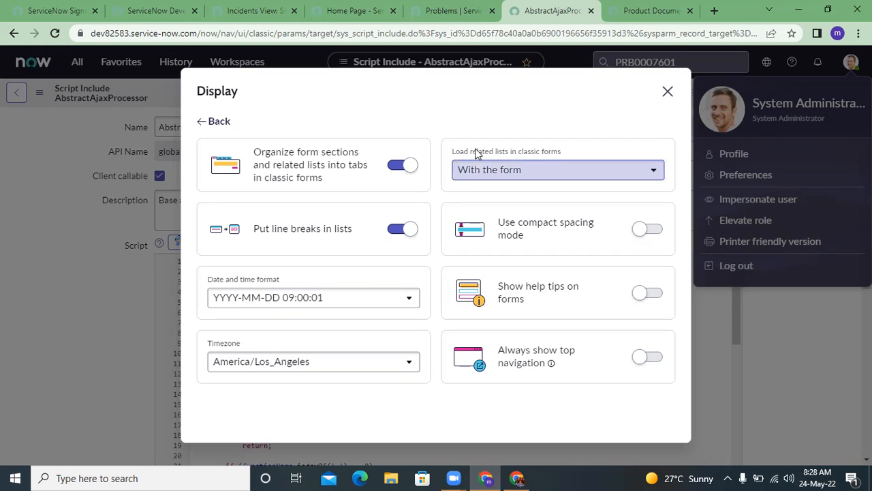
pyautogui.click(506, 171)
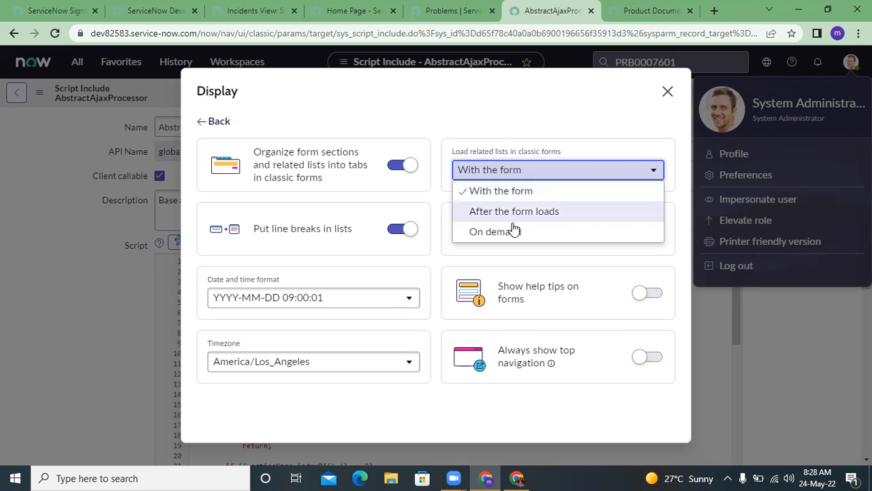
pyautogui.click(497, 141)
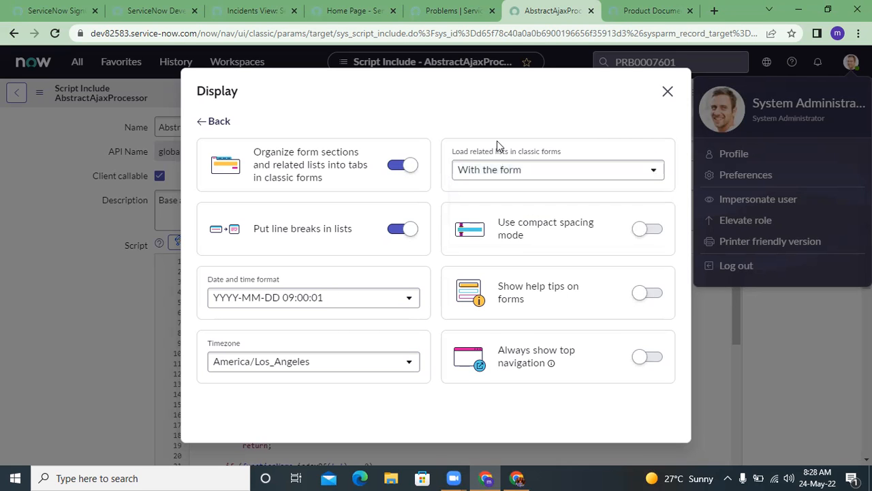
pyautogui.click(461, 5)
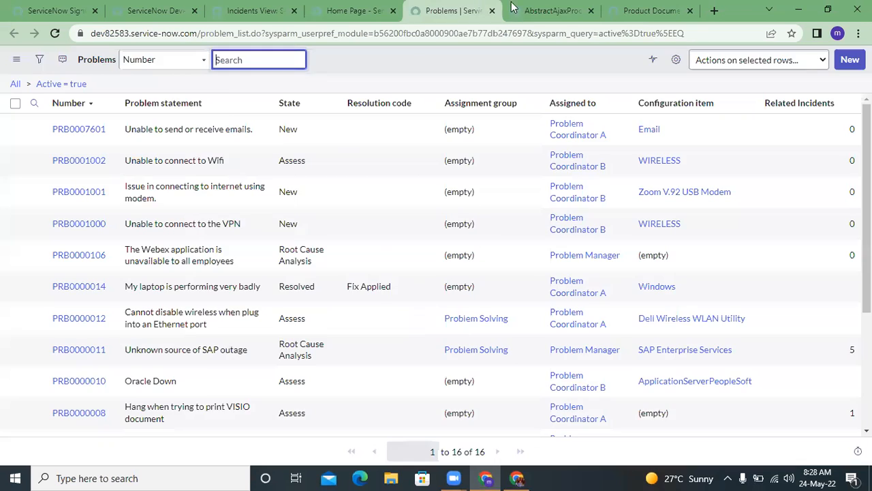
pyautogui.click(514, 8)
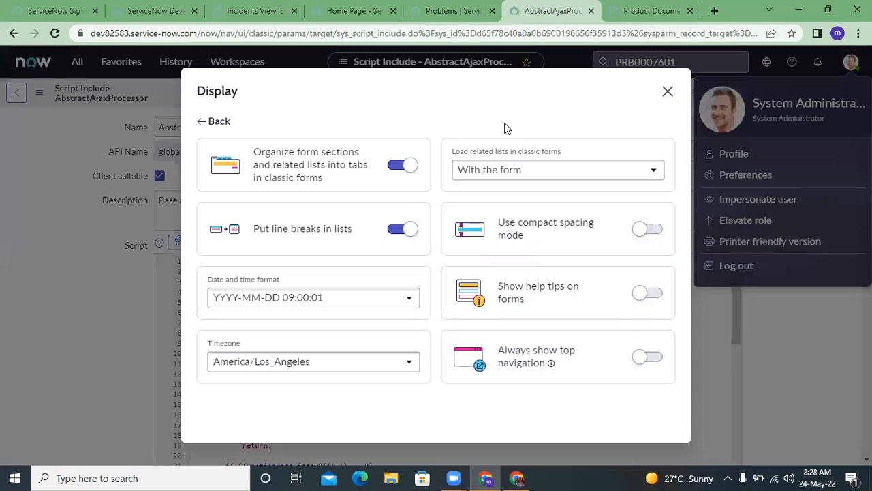
pyautogui.click(482, 172)
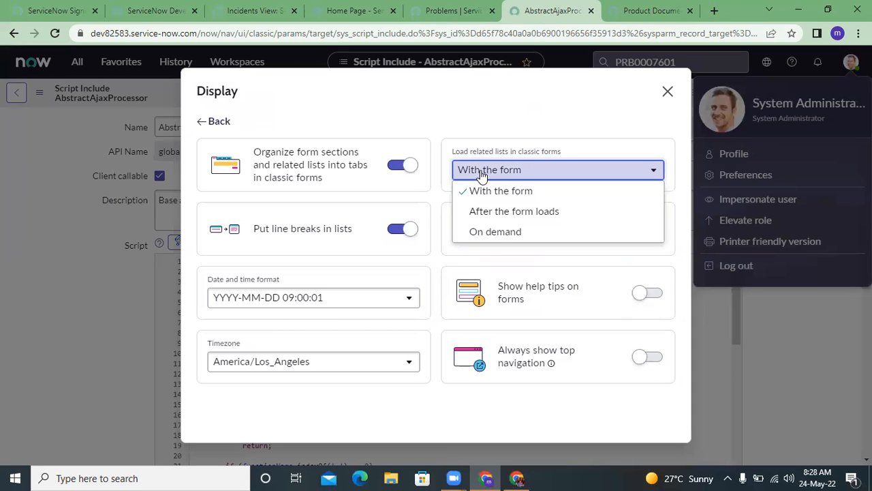
pyautogui.click(486, 240)
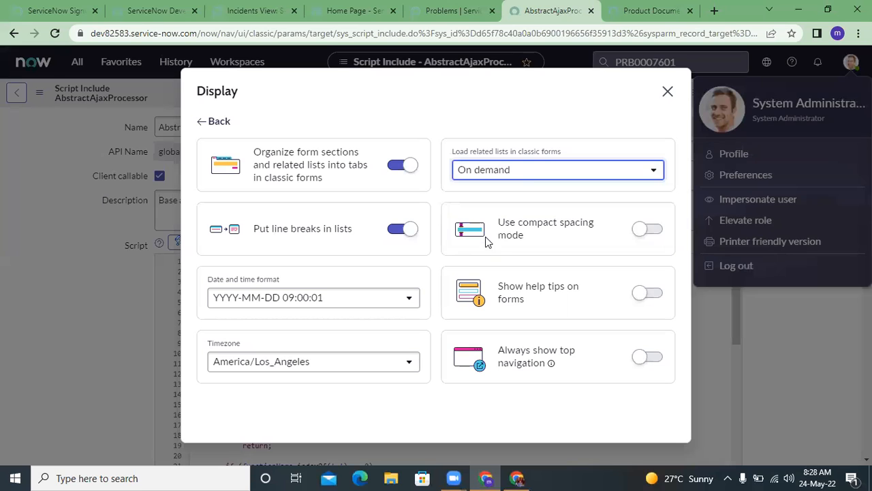
pyautogui.click(504, 169)
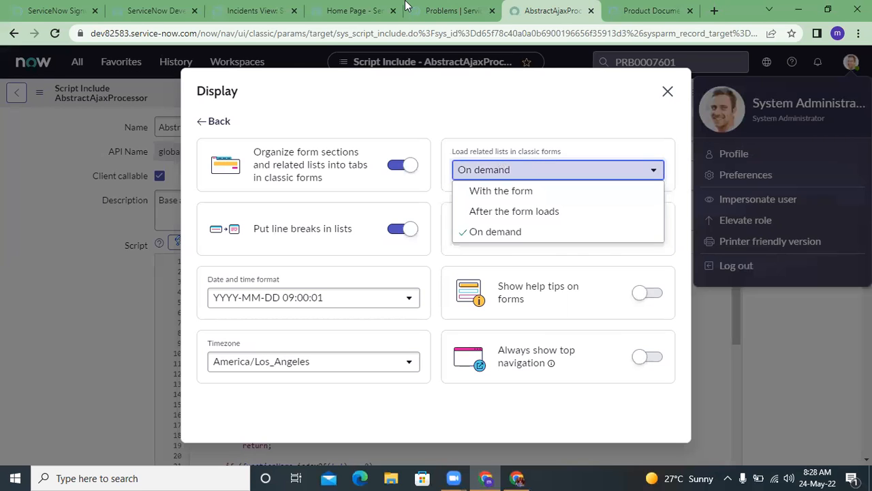
# - Open problem PRB0007601 in a new tab, check how its related lists load, and return to the Display preferences
pyautogui.click(406, 7)
pyautogui.middleClick(82, 129)
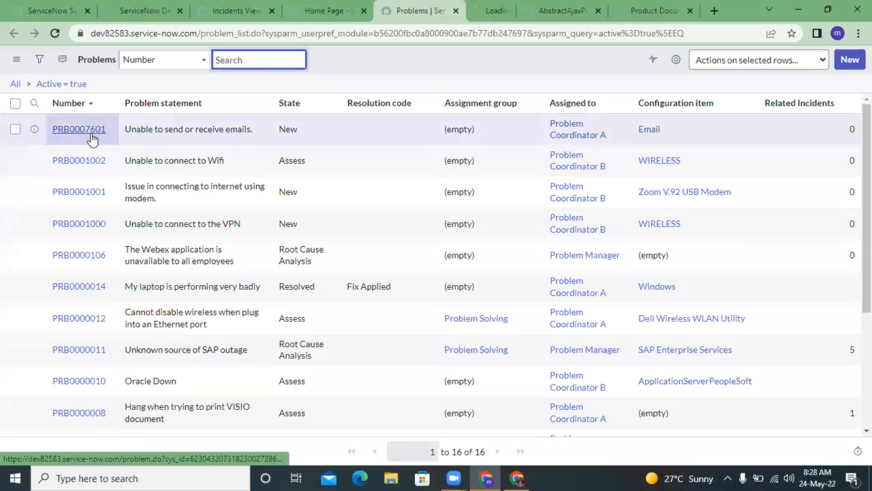
pyautogui.click(482, 11)
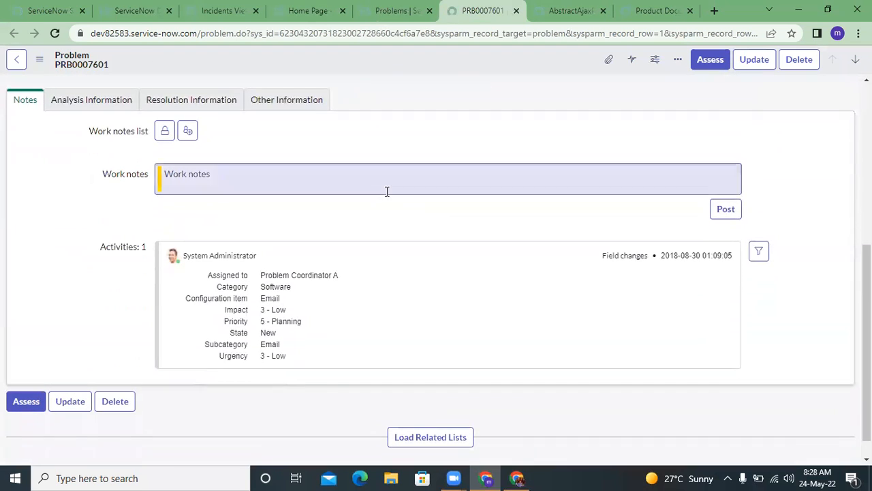
pyautogui.scroll(-1, 386, 190)
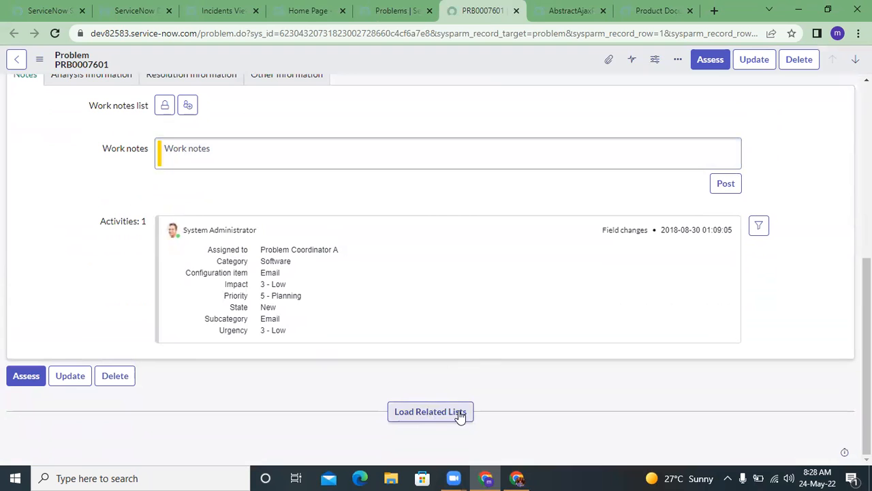
pyautogui.click(569, 10)
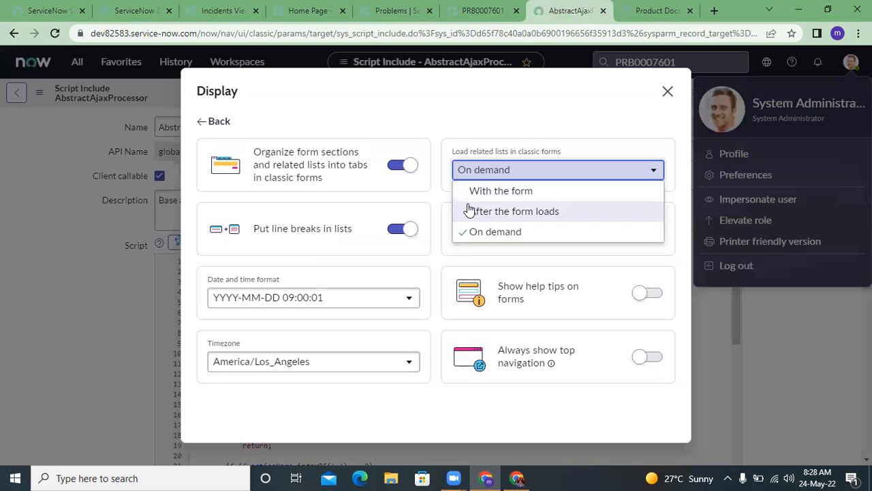
# - Load the related lists on demand in problem PRB0007601, look through them, and return to the Display preferences
pyautogui.click(485, 151)
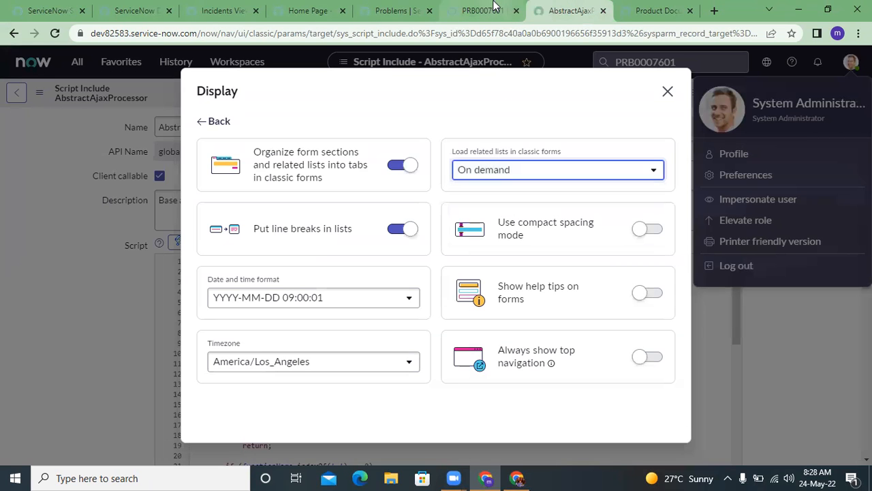
pyautogui.click(462, 10)
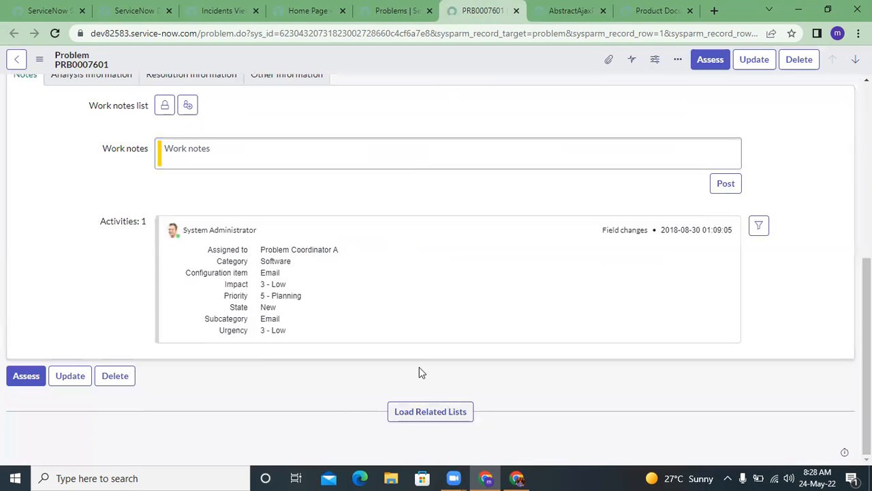
pyautogui.click(413, 407)
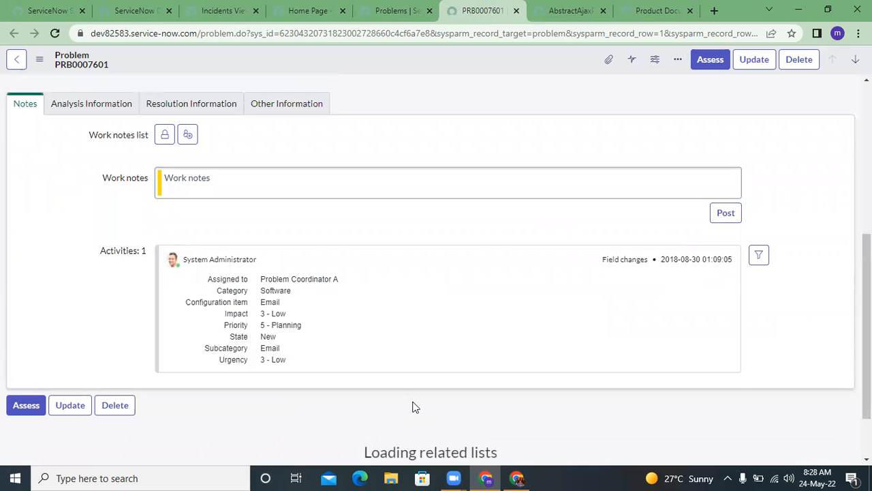
pyautogui.scroll(-1, 413, 406)
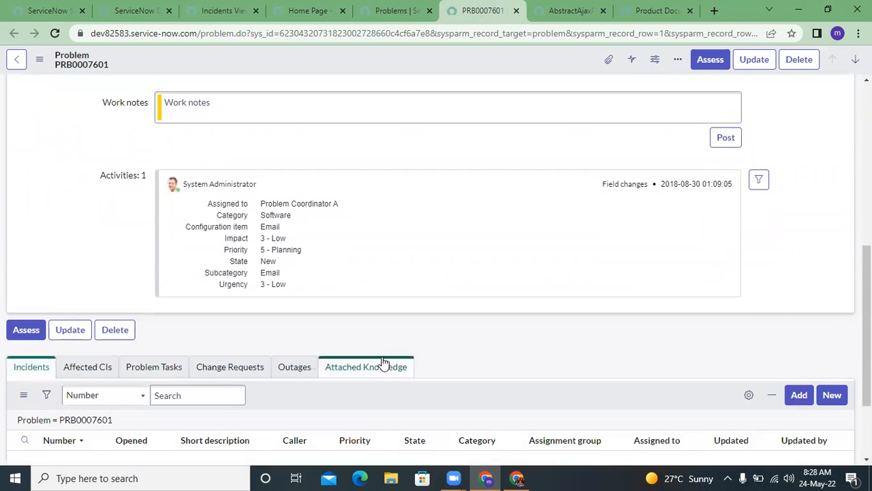
pyautogui.scroll(-2, 165, 338)
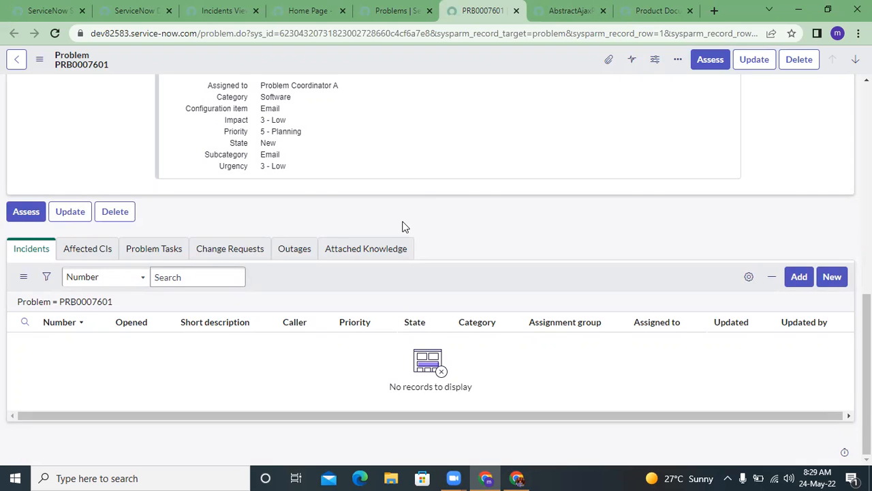
pyautogui.scroll(2, 402, 227)
pyautogui.scroll(-1, 402, 227)
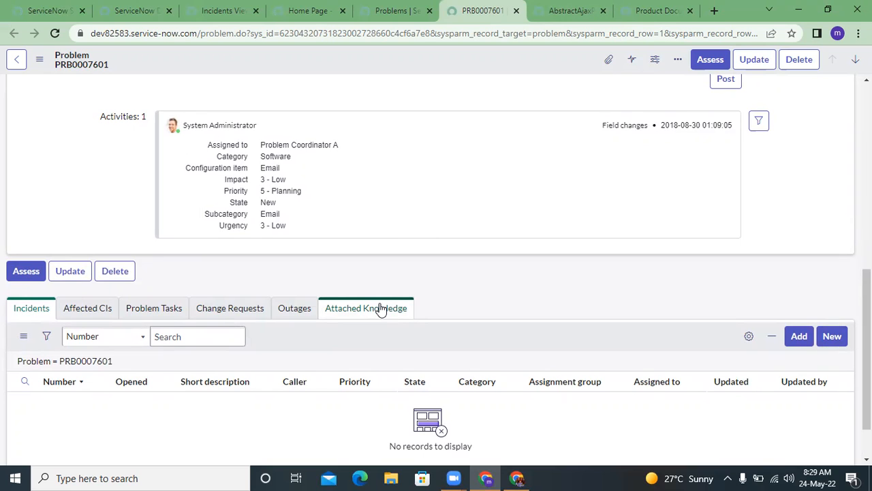
pyautogui.click(540, 6)
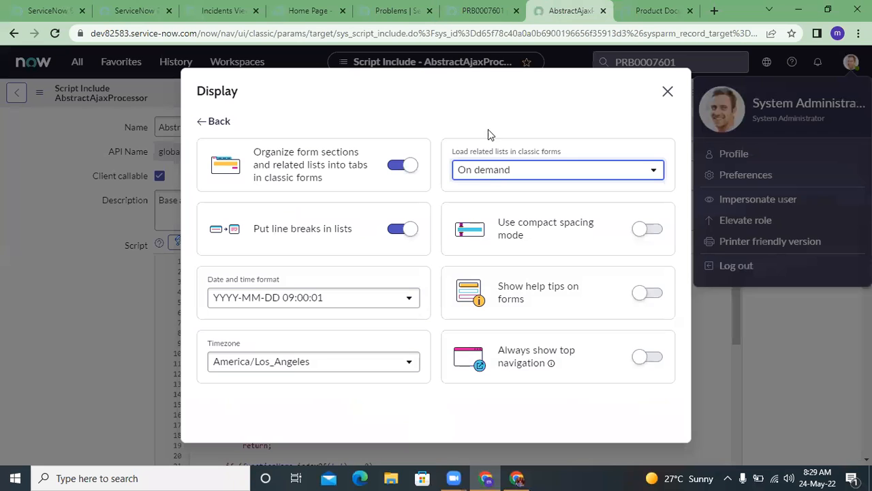
# - Review the options for loading related lists in classic forms against the PRB0007601 form, leaving the setting unchanged
pyautogui.click(480, 173)
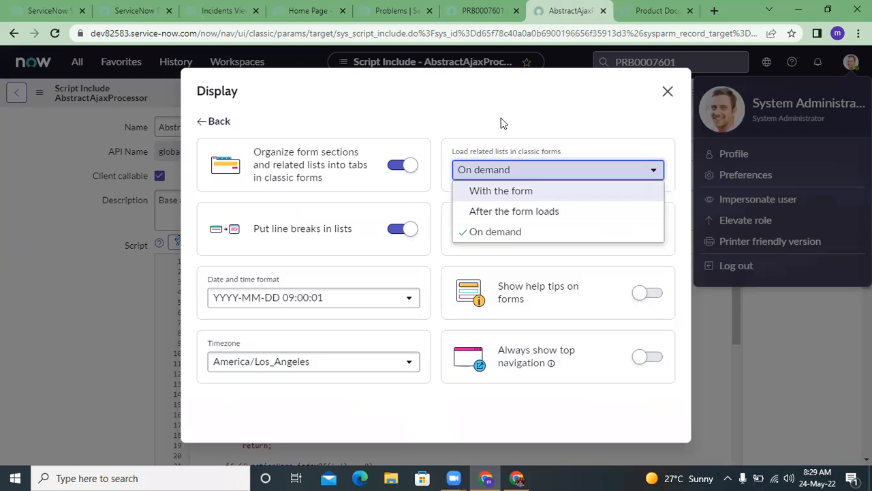
pyautogui.click(480, 10)
pyautogui.click(480, 10)
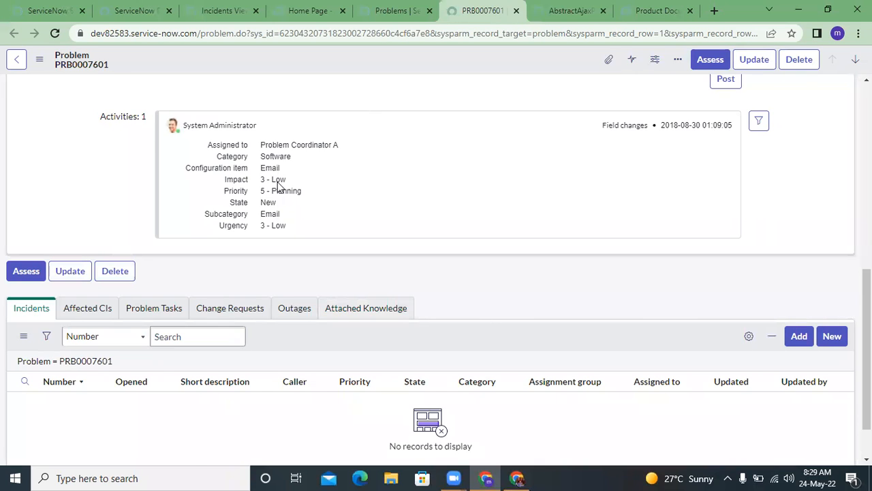
pyautogui.scroll(7, 278, 188)
pyautogui.scroll(-2, 485, 230)
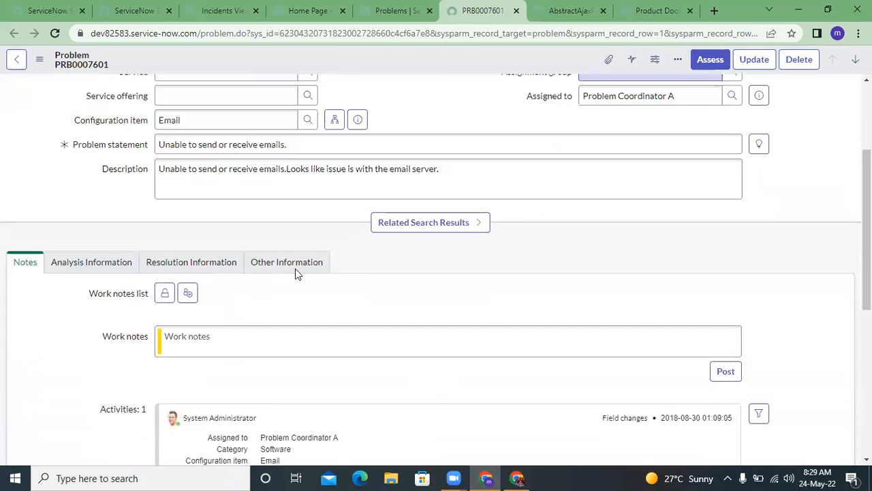
pyautogui.scroll(-4, 374, 306)
pyautogui.click(546, 6)
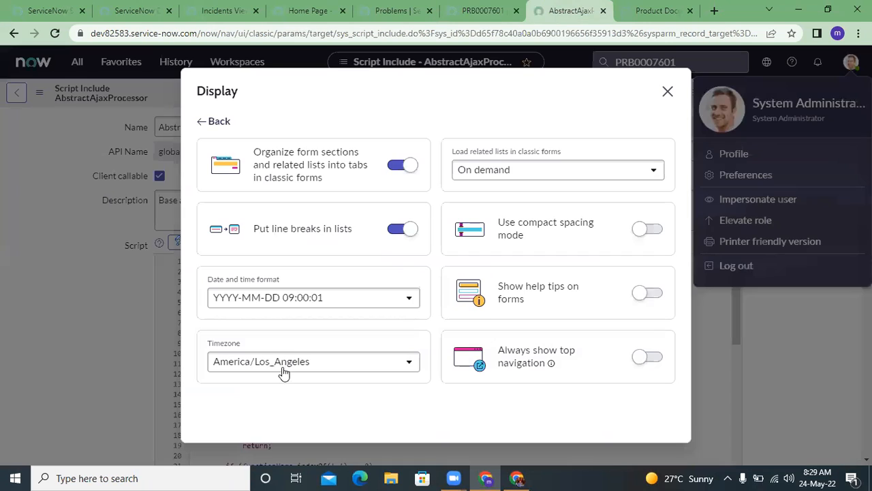
pyautogui.click(497, 176)
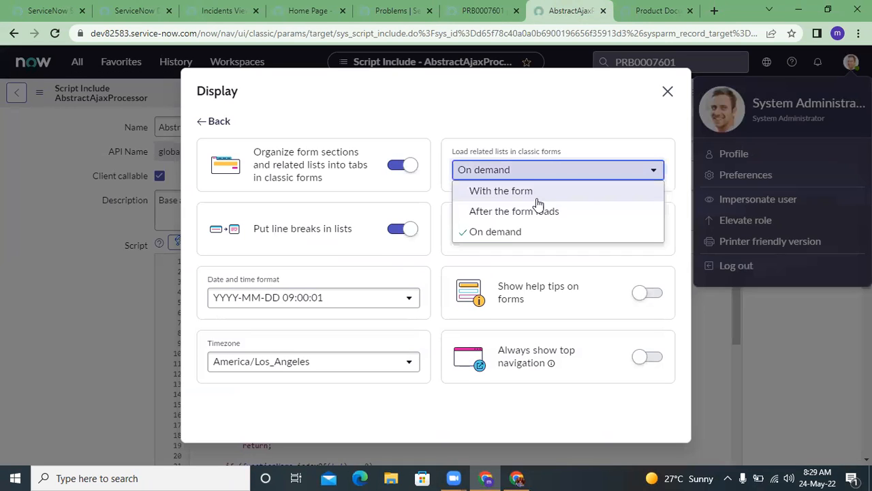
pyautogui.click(498, 124)
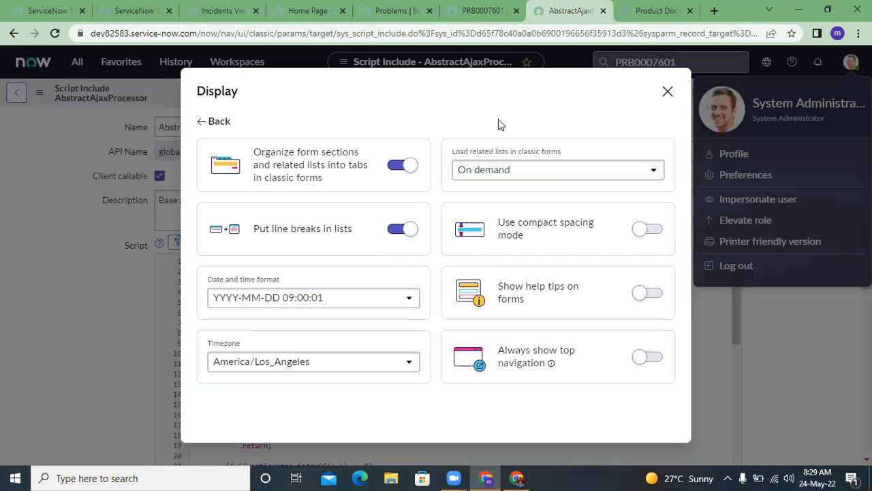
pyautogui.click(510, 175)
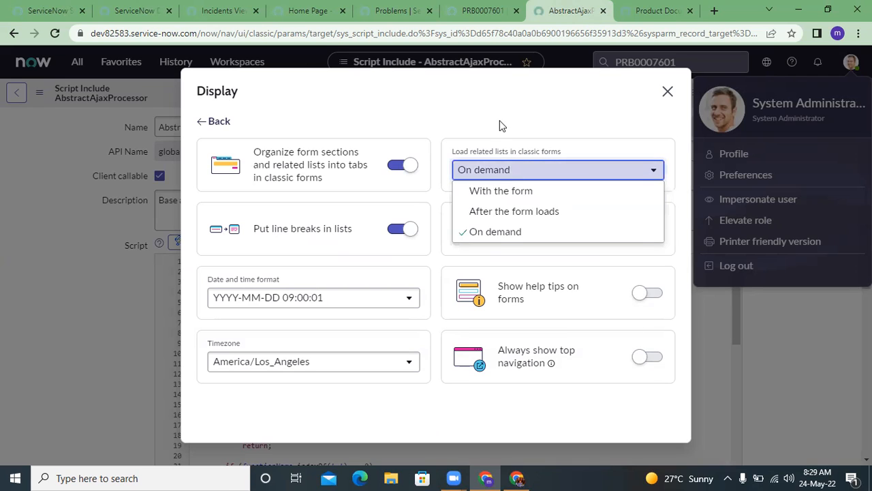
pyautogui.click(499, 124)
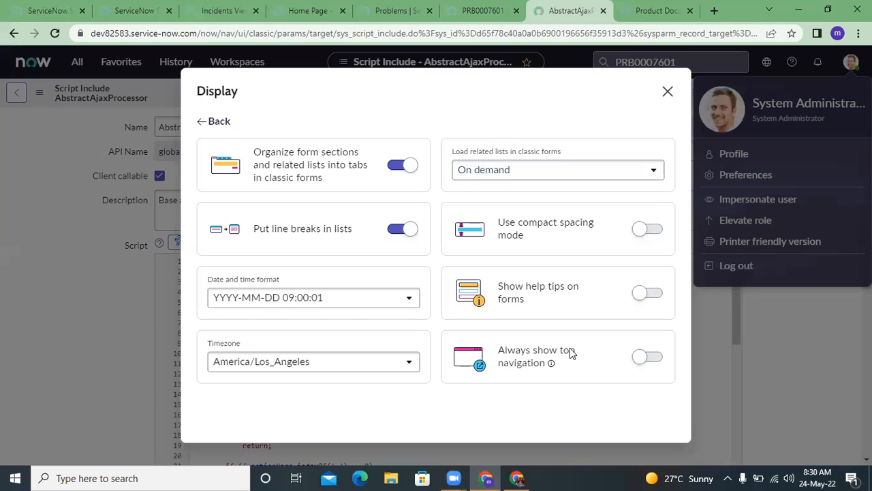
# - Review the compact spacing mode preference and check the current spacing in the problem record and the Problems list
pyautogui.doubleClick(545, 228)
pyautogui.click(460, 6)
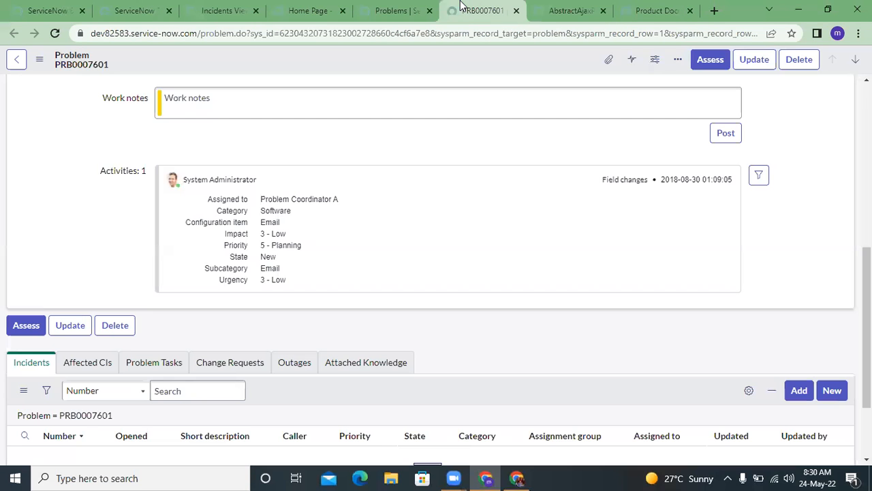
pyautogui.click(416, 8)
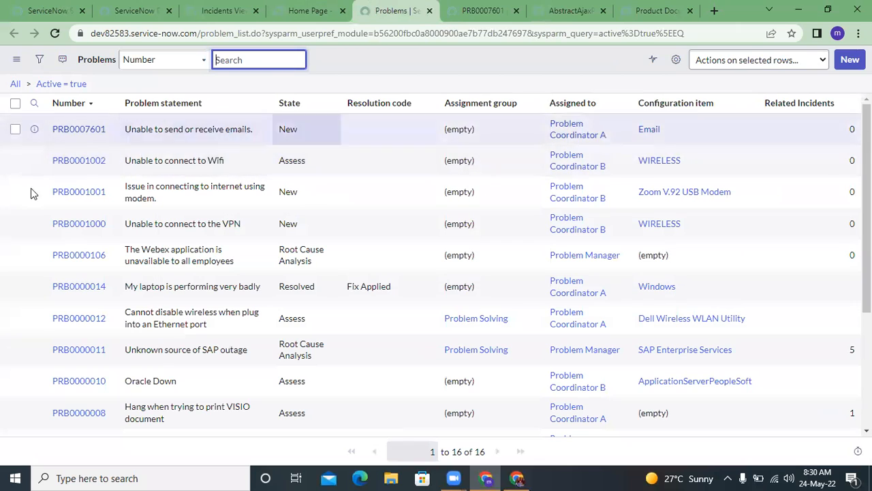
pyautogui.click(571, 8)
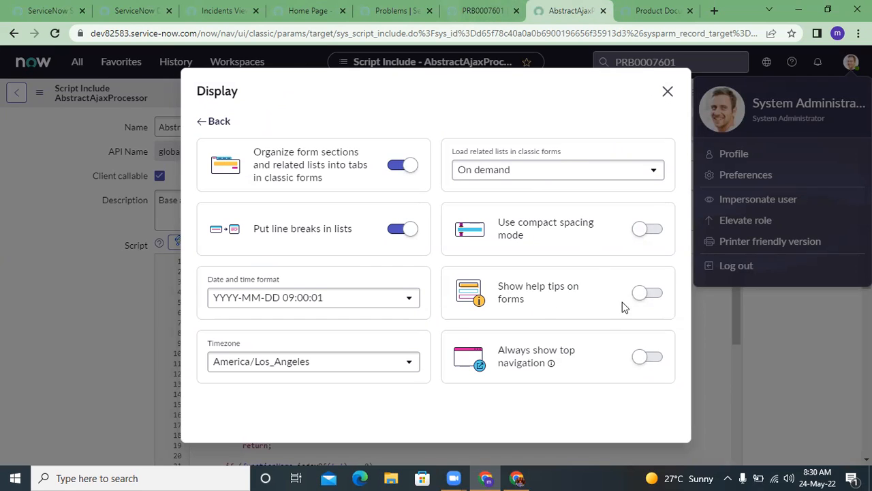
# - Turn on help tips on forms and reload problem PRB0007601 to check the field tips and the form's additional options
pyautogui.click(648, 294)
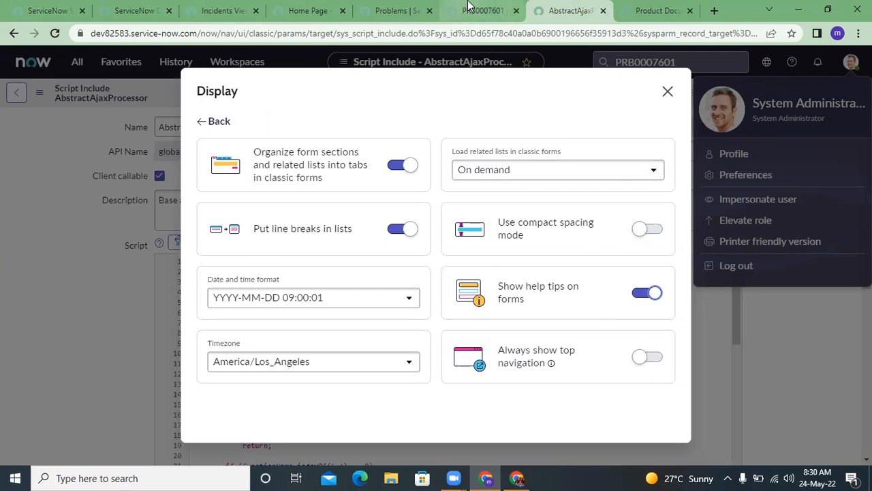
pyautogui.click(482, 10)
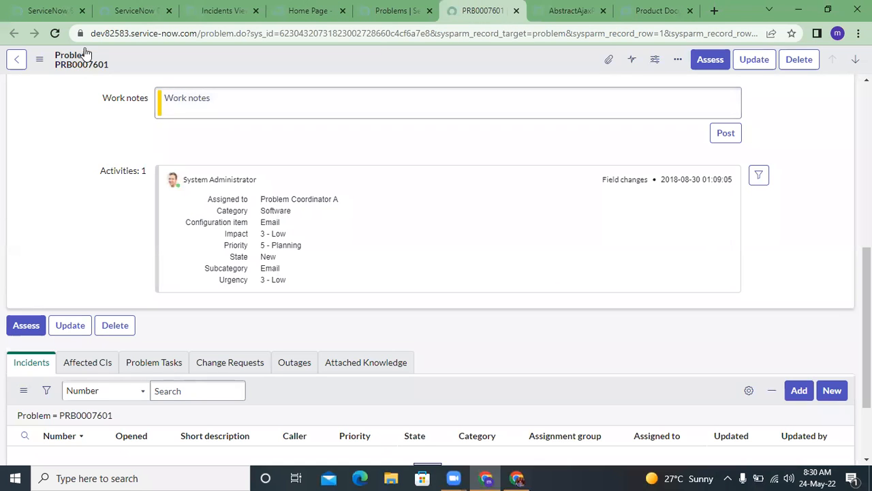
pyautogui.click(56, 33)
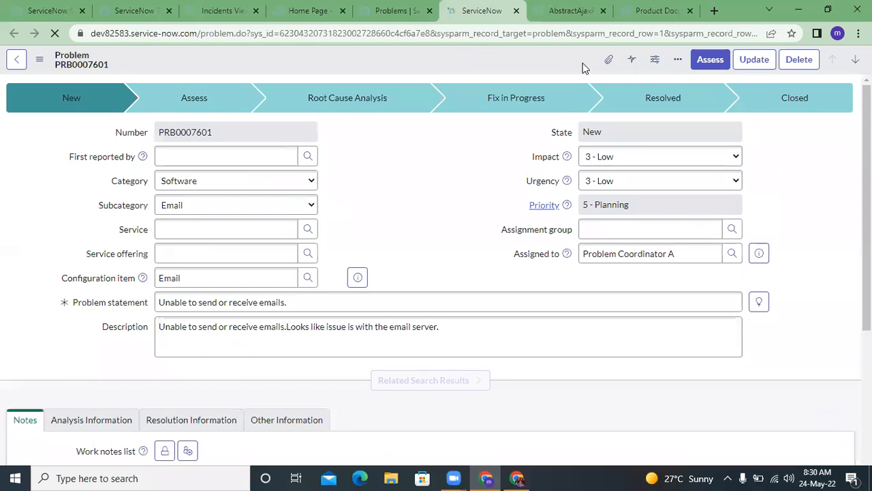
pyautogui.click(678, 60)
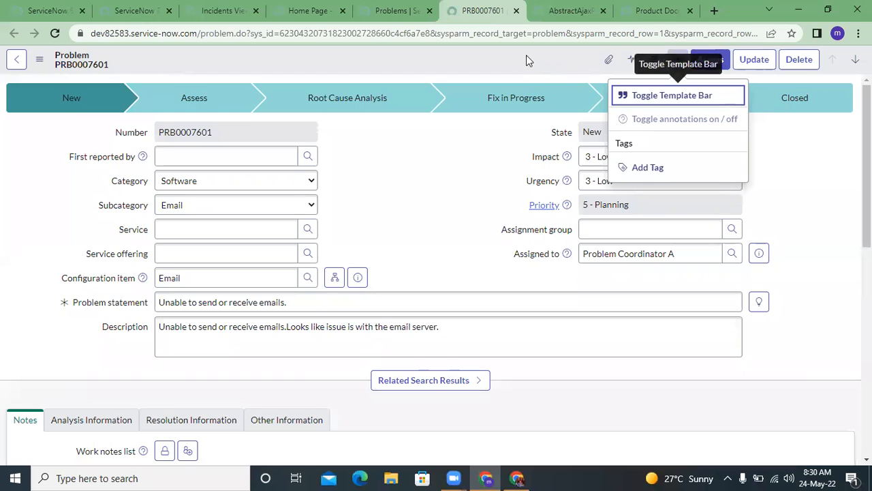
pyautogui.click(560, 8)
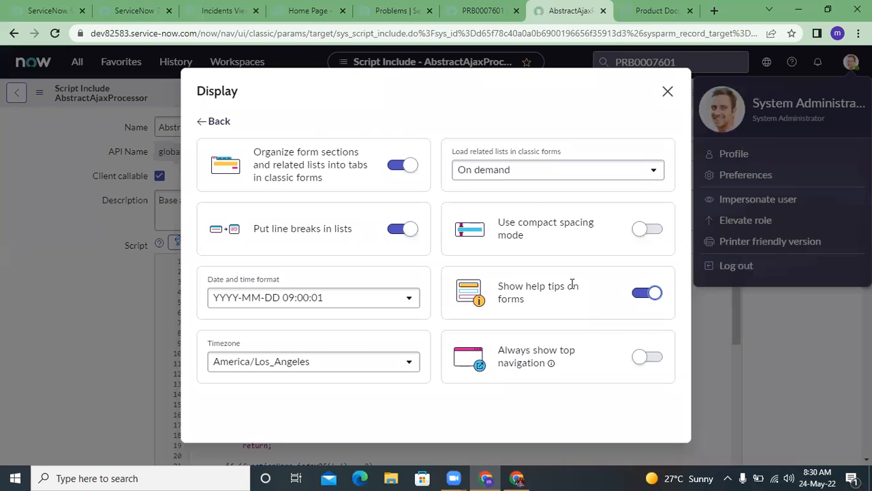
# - Examine the Always show top navigation preference and check the page headers in the problem record and Problems list tabs
pyautogui.tripleClick(541, 350)
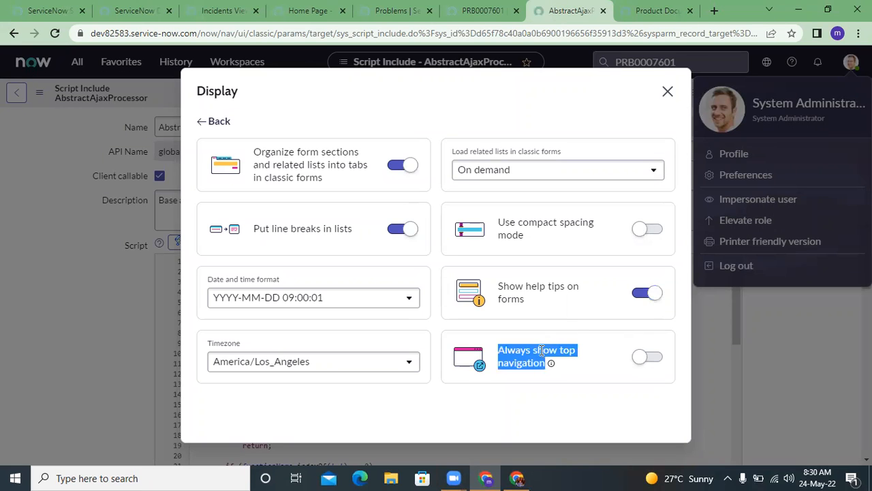
pyautogui.doubleClick(569, 350)
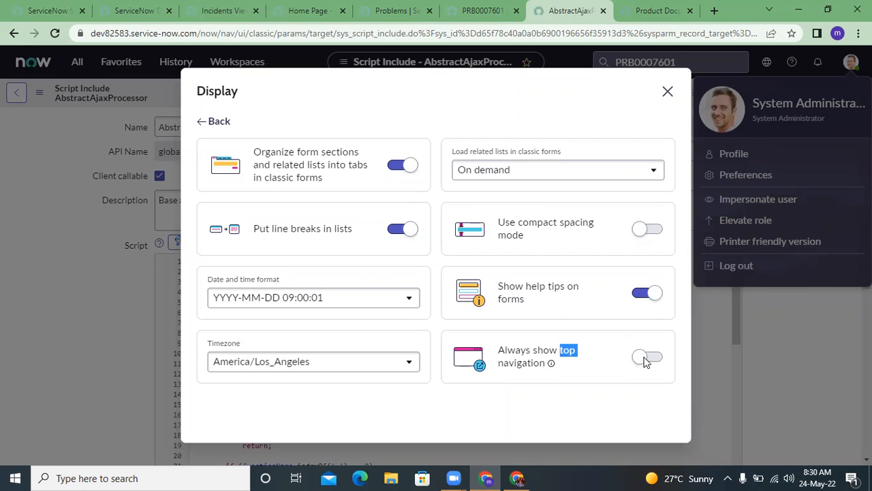
pyautogui.click(511, 359)
pyautogui.doubleClick(512, 359)
pyautogui.click(512, 359)
pyautogui.doubleClick(511, 359)
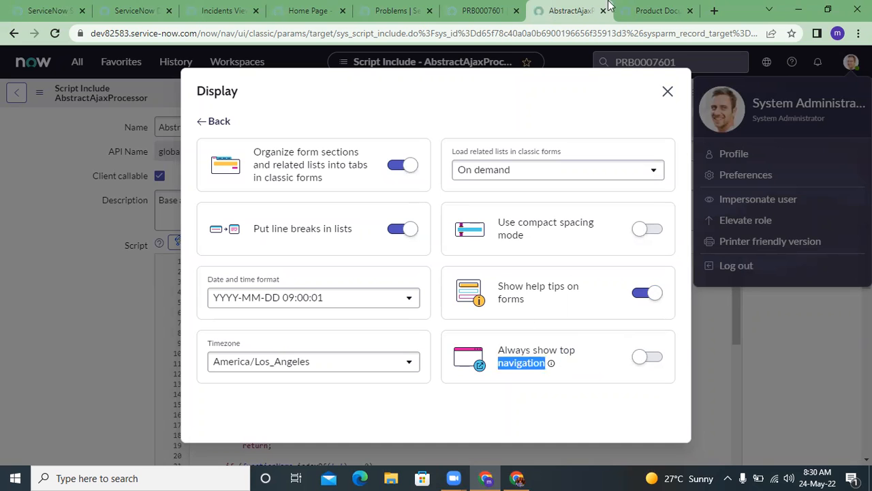
pyautogui.click(633, 8)
pyautogui.click(567, 10)
pyautogui.click(446, 7)
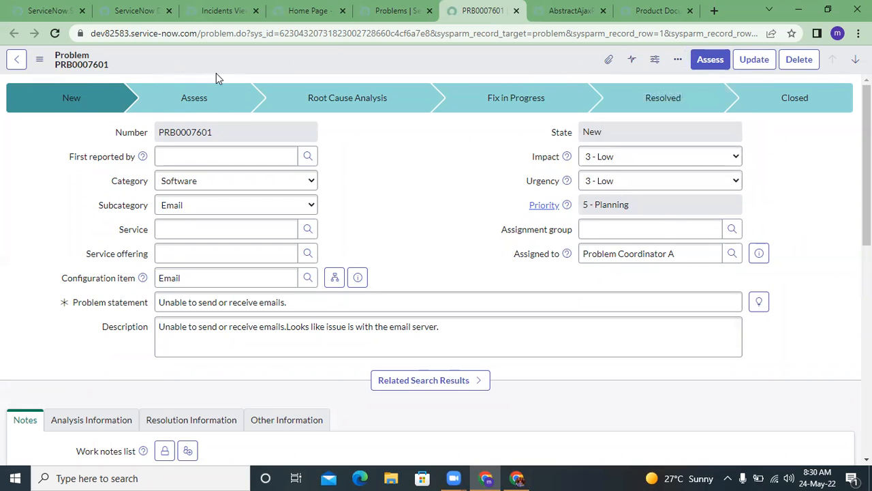
pyautogui.click(402, 9)
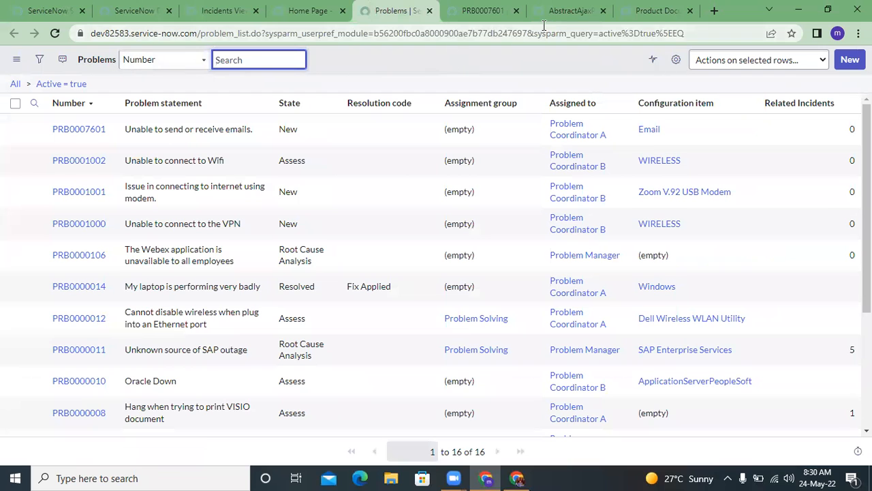
pyautogui.click(635, 8)
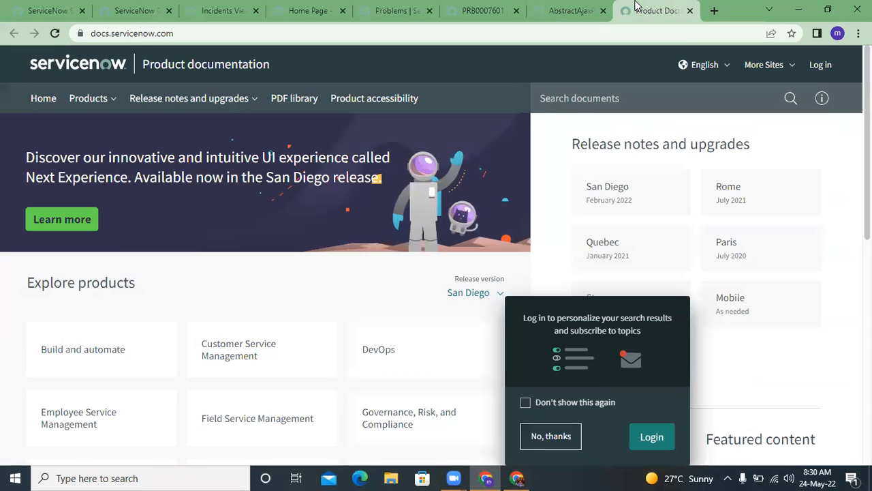
# - Turn on Always show top navigation, reload the problem record and Problems list to check it, and view the option's information tip
pyautogui.click(572, 8)
pyautogui.click(648, 356)
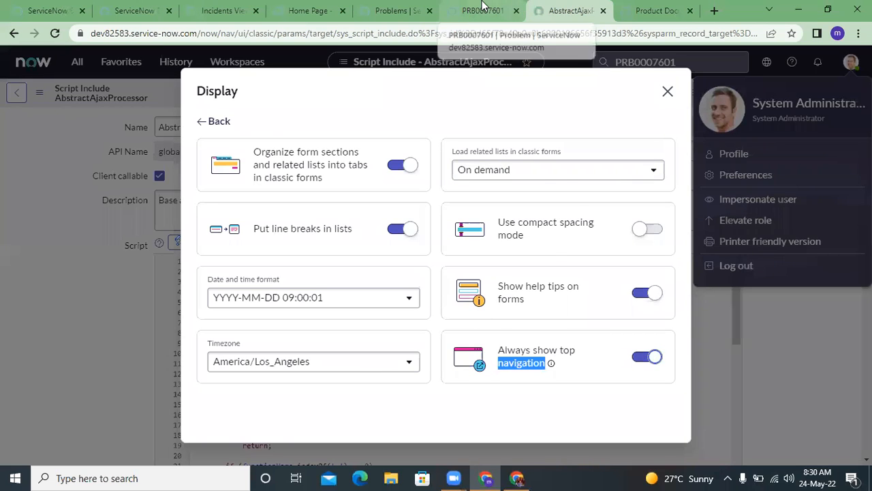
pyautogui.click(482, 8)
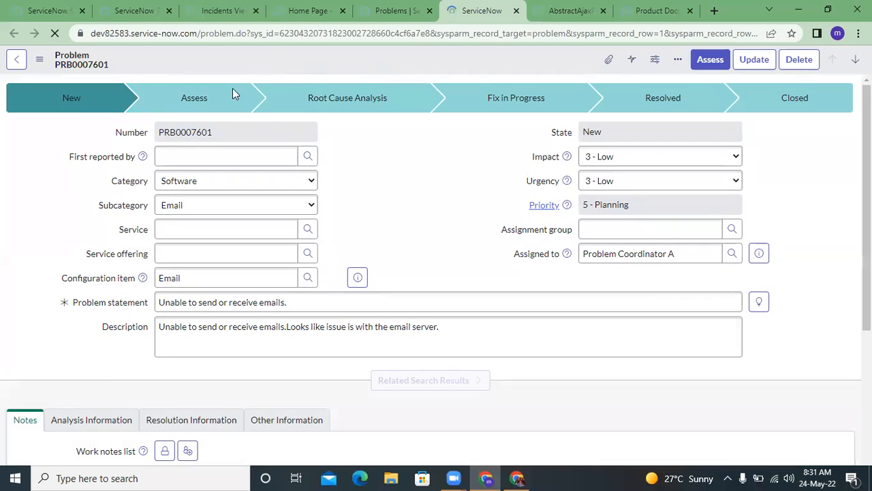
pyautogui.click(361, 10)
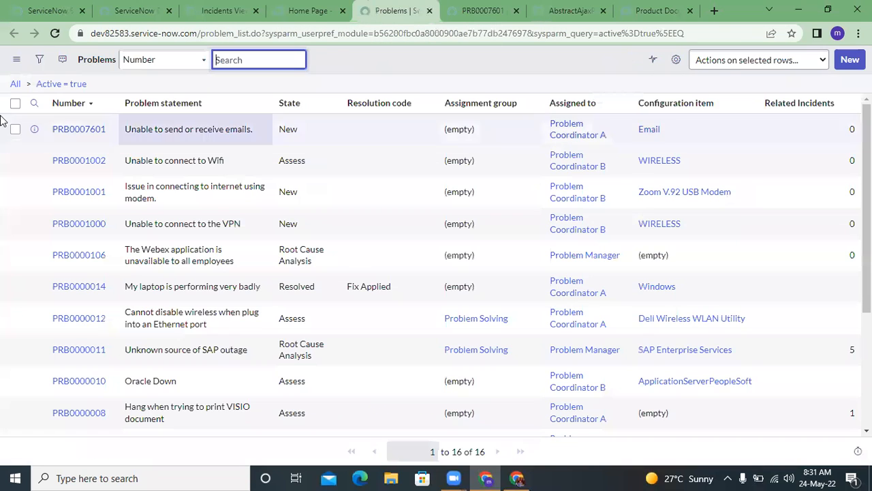
pyautogui.click(54, 33)
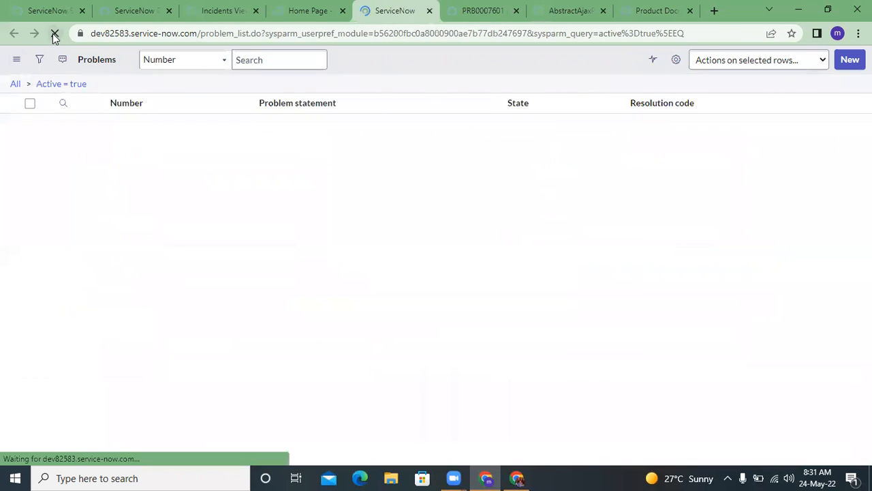
pyautogui.click(640, 8)
pyautogui.click(562, 8)
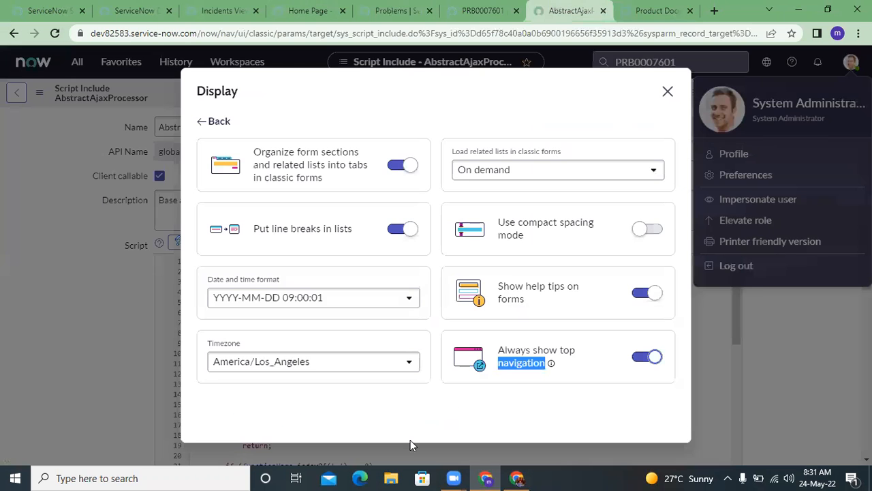
pyautogui.click(551, 362)
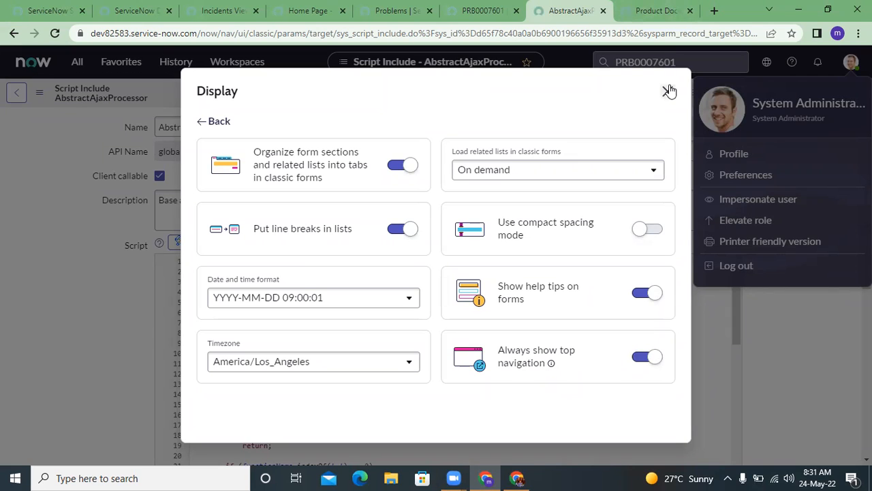
# - Switch to the incidents browser tab and load the Self-Service Incidents list from the navigator
pyautogui.click(139, 9)
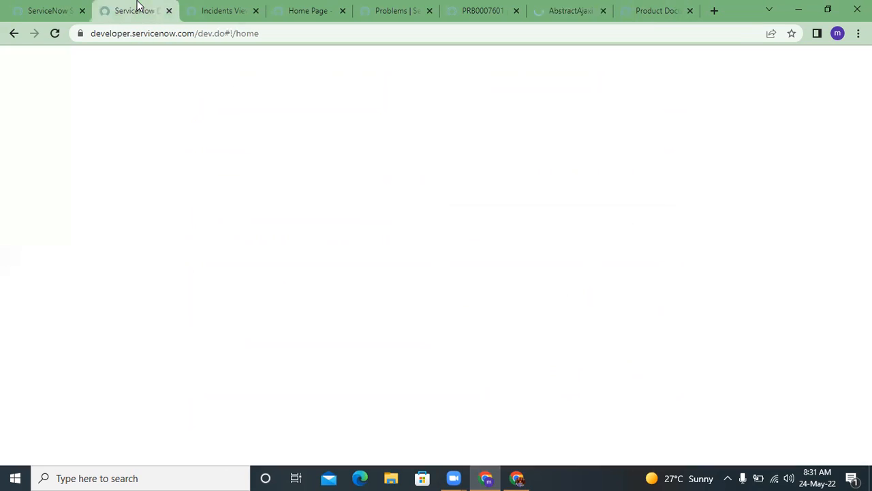
pyautogui.click(225, 10)
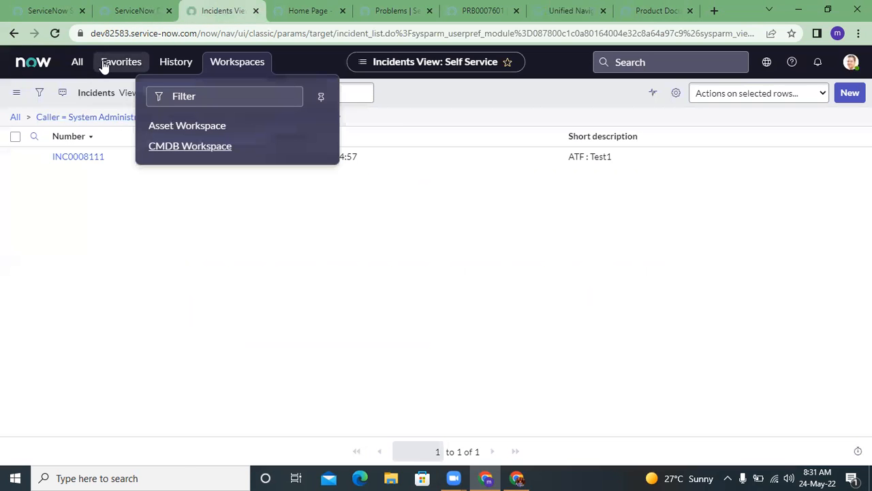
pyautogui.click(78, 63)
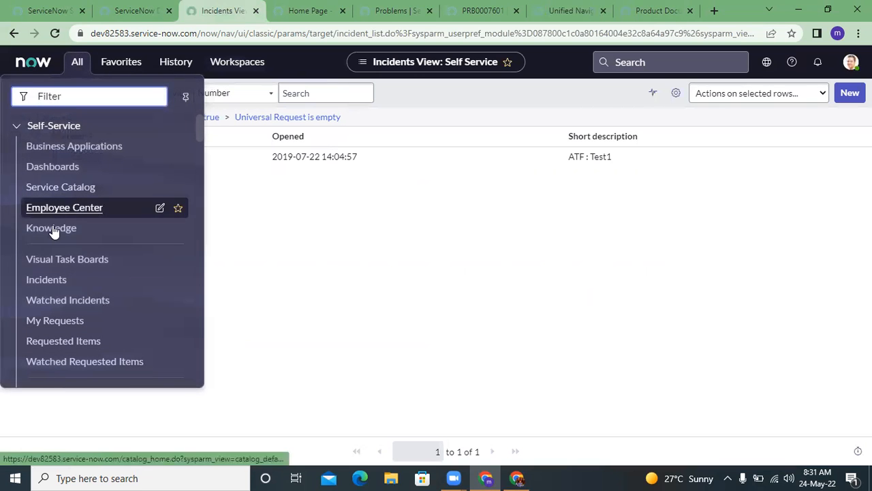
pyautogui.click(56, 278)
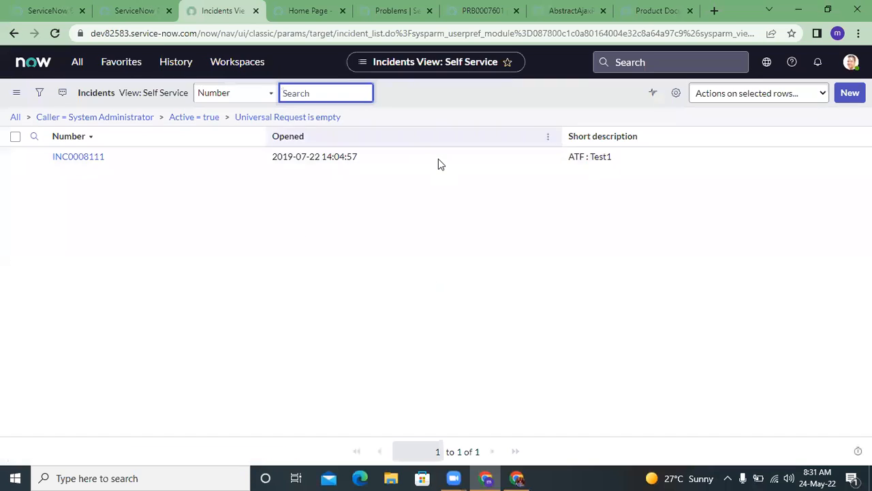
# - Open My Requests from the Self-Service application in a new browser tab and check its page header against the Incidents page
pyautogui.click(75, 71)
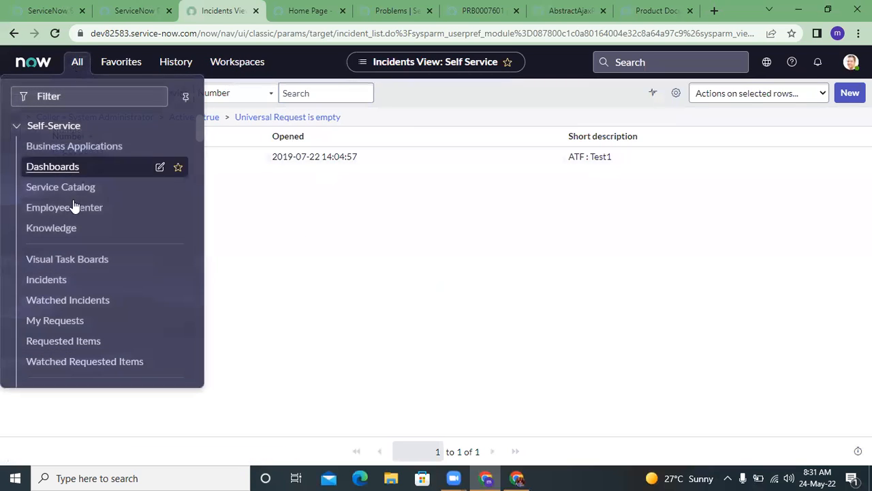
pyautogui.middleClick(64, 327)
pyautogui.click(280, 8)
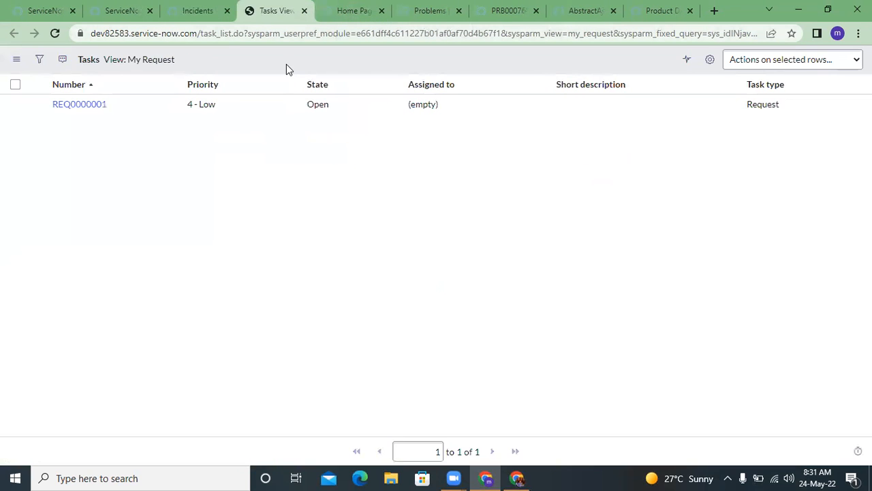
pyautogui.click(213, 13)
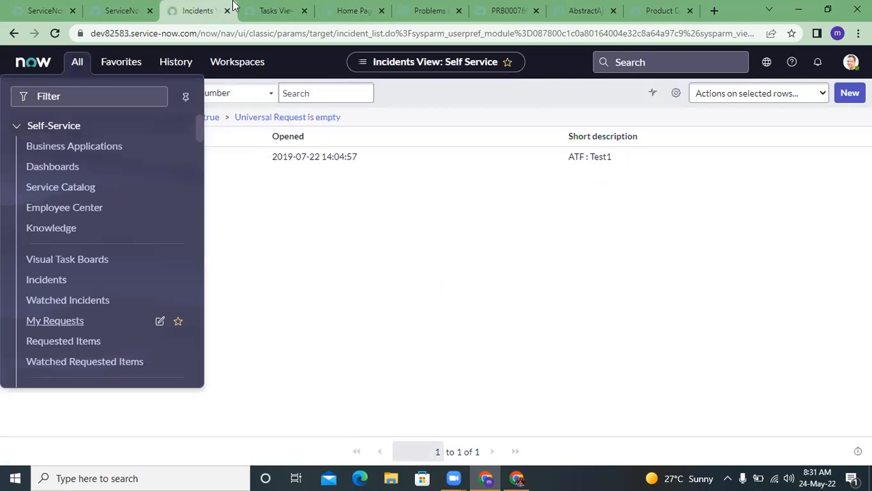
pyautogui.click(243, 9)
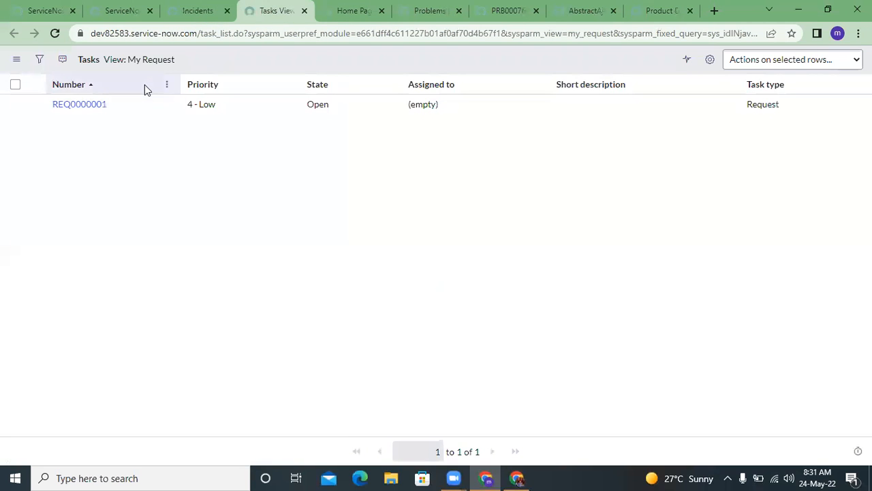
# - Compare the page headers across the open problem record, Problems list, script include, My Requests and Incidents tabs
pyautogui.click(495, 8)
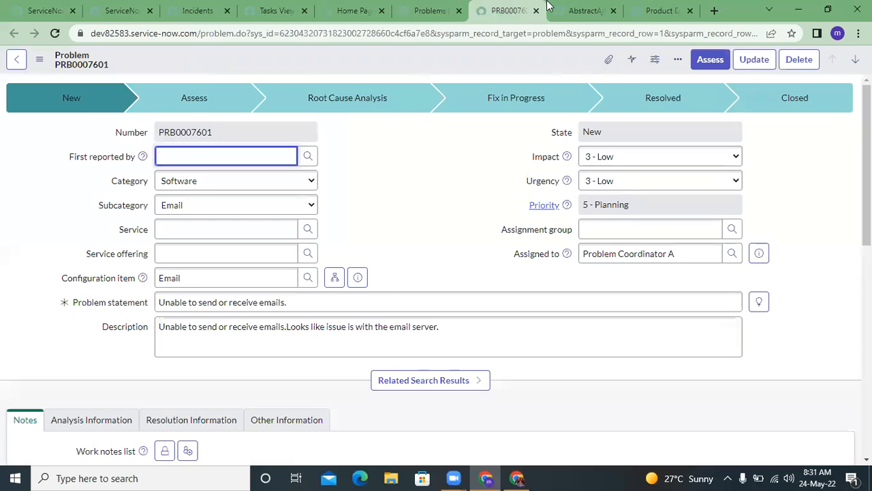
pyautogui.click(441, 10)
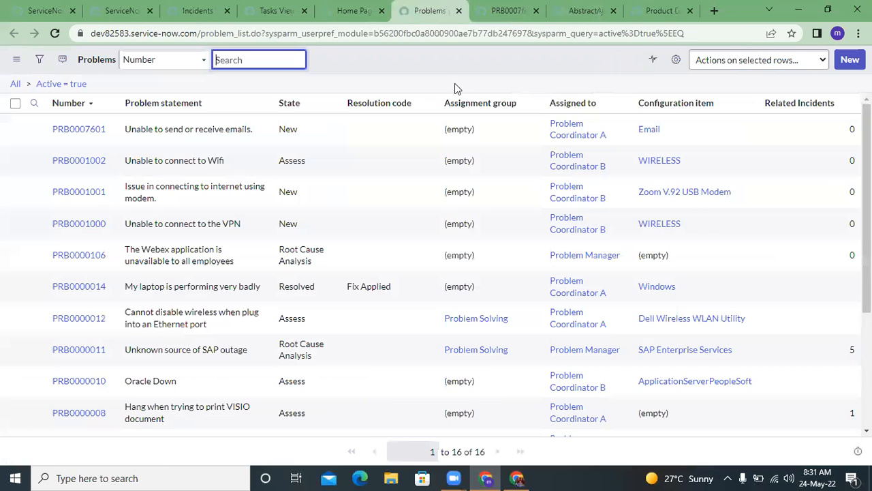
pyautogui.click(479, 9)
pyautogui.click(560, 7)
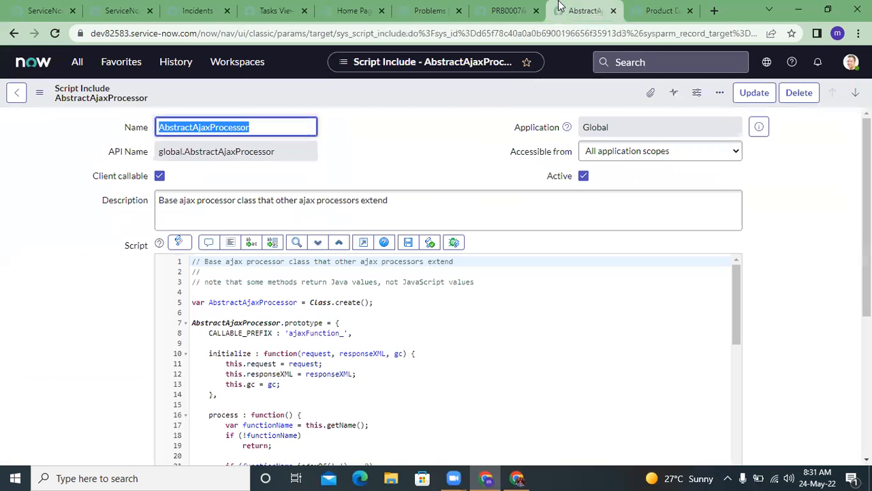
pyautogui.click(432, 8)
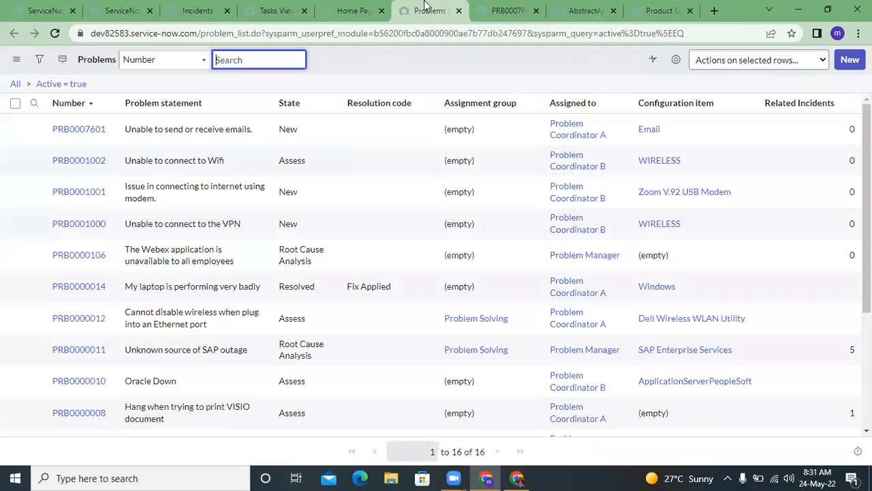
pyautogui.click(359, 7)
pyautogui.click(273, 7)
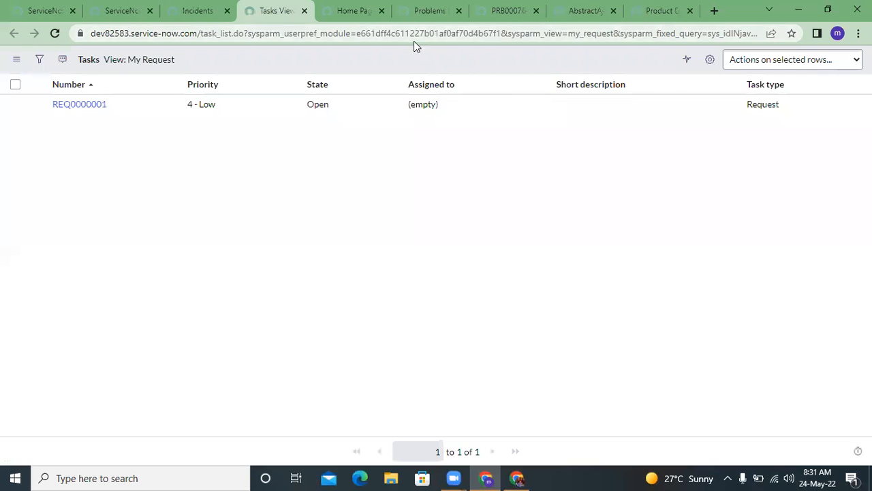
pyautogui.hotkey('ctrl', 'Tab')
pyautogui.hotkey('ctrl', 'Tab')
pyautogui.hotkey('ctrl', 'Tab')
pyautogui.hotkey('ctrl', 'Tab')
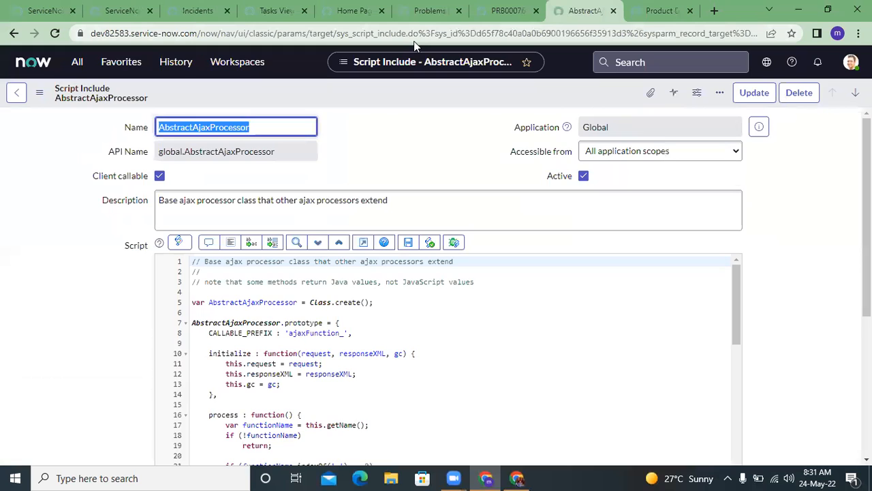
pyautogui.hotkey('ctrl', 'shift', 'Tab')
pyautogui.hotkey('ctrl', 'shift', 'Tab')
pyautogui.hotkey('ctrl', 'shift', 'Tab')
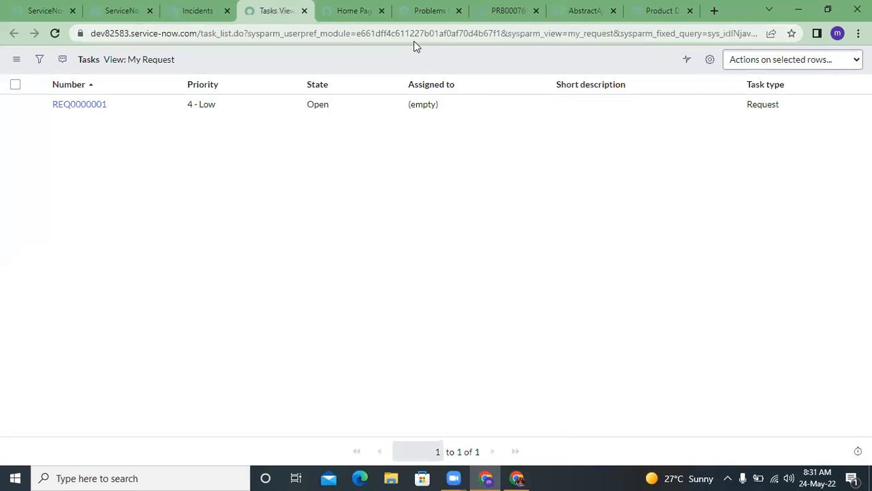
pyautogui.hotkey('ctrl', 'shift', 'Tab')
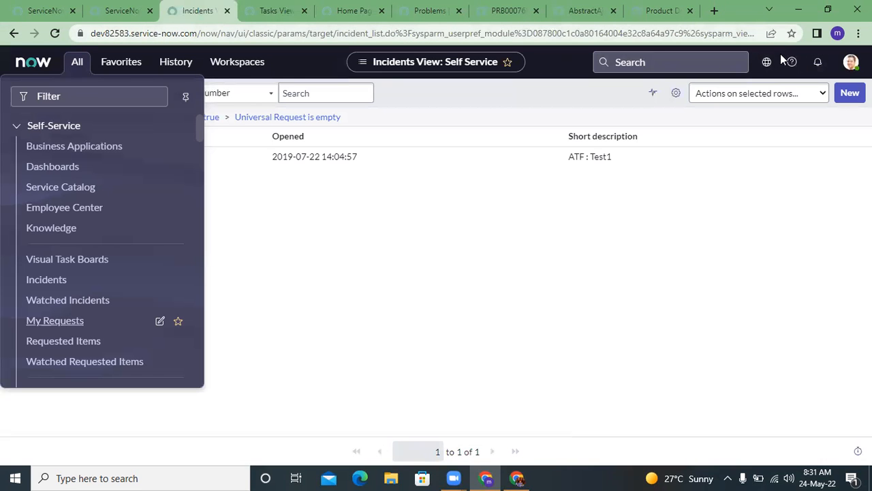
# - Turn on Always show top navigation in the Display preferences from the Incidents page and close the preferences
pyautogui.click(851, 62)
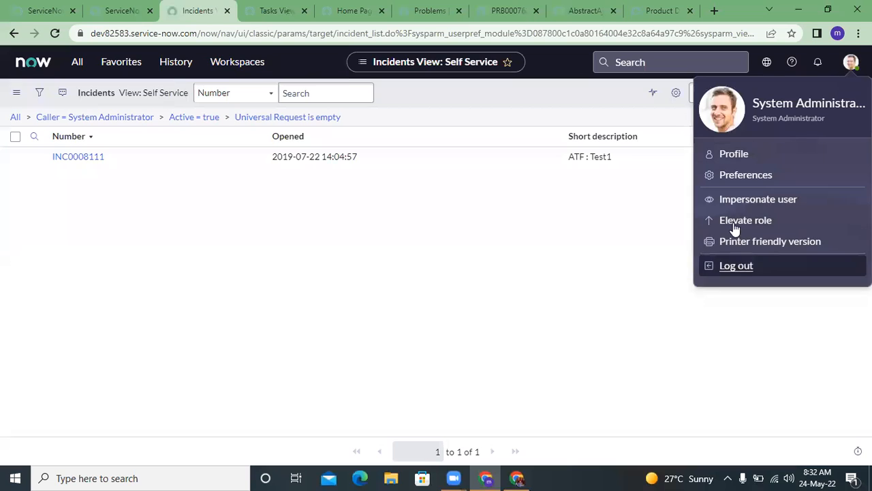
pyautogui.click(729, 178)
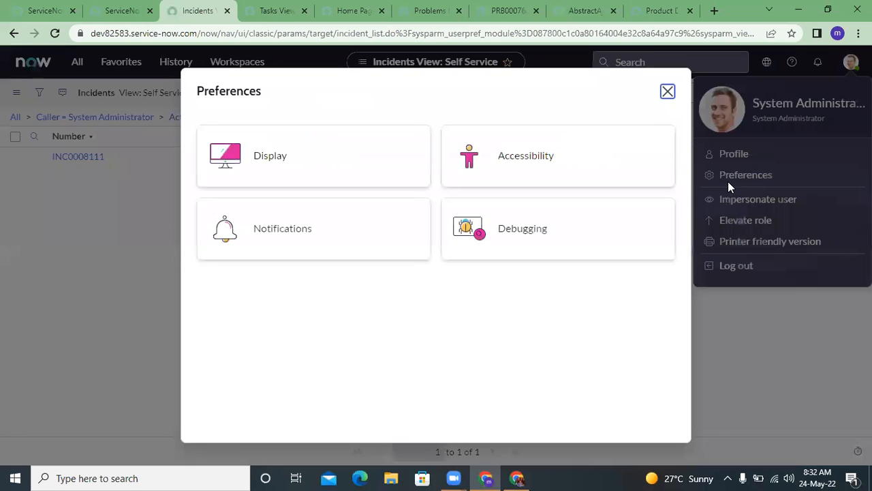
pyautogui.click(339, 177)
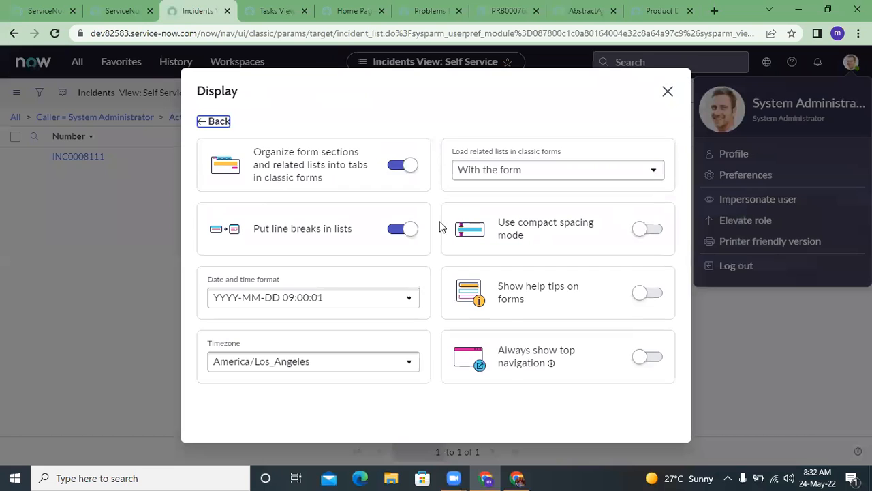
pyautogui.click(647, 359)
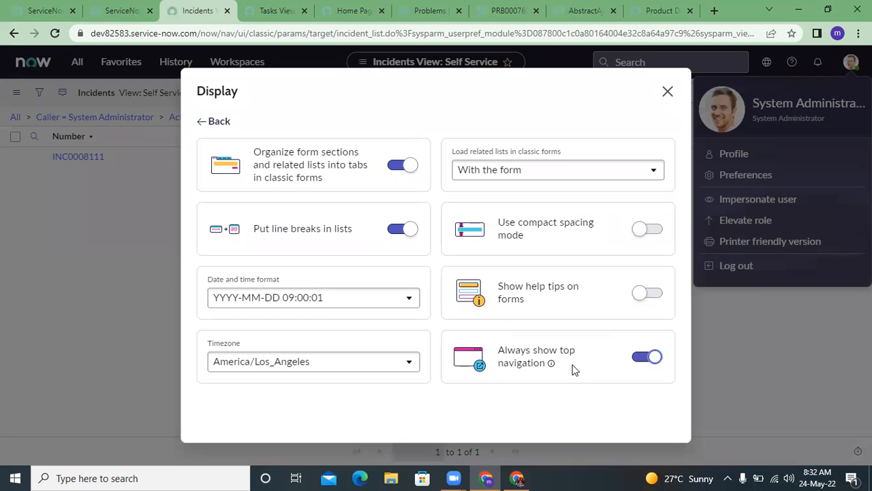
pyautogui.click(668, 92)
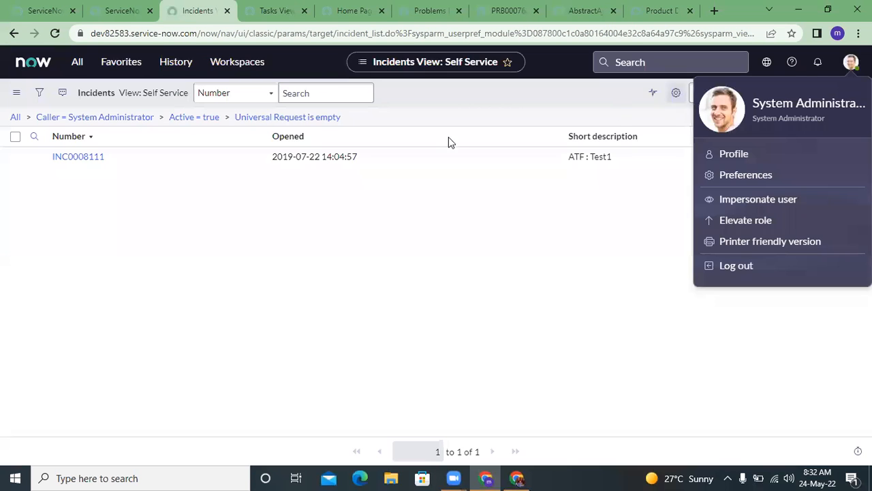
# - Open My Requests in another new browser tab to check the top navigation on the tasks list
pyautogui.click(77, 64)
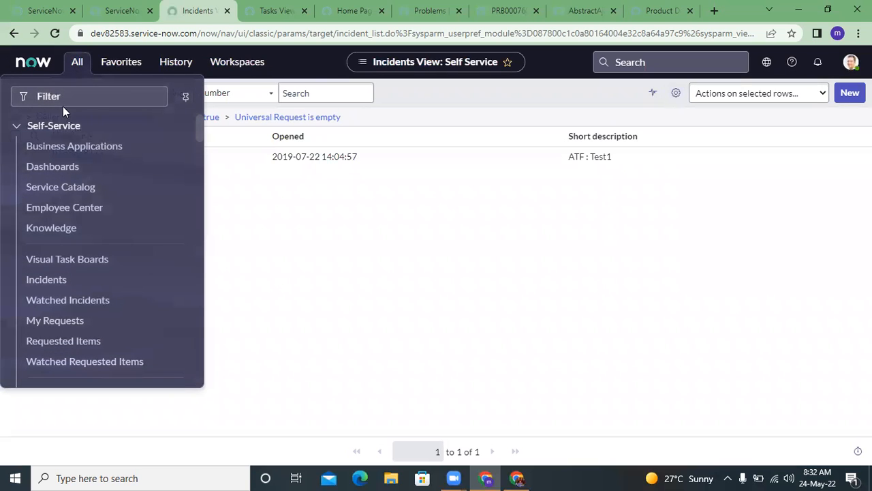
pyautogui.click(63, 96)
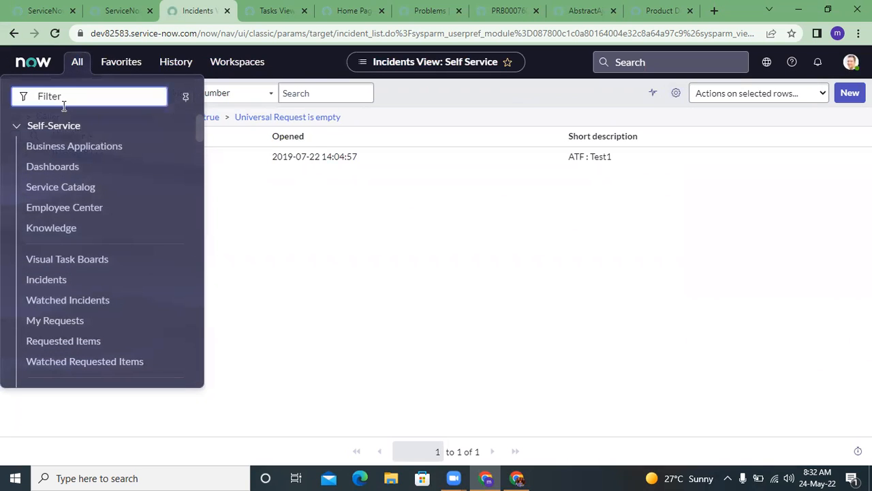
pyautogui.middleClick(58, 321)
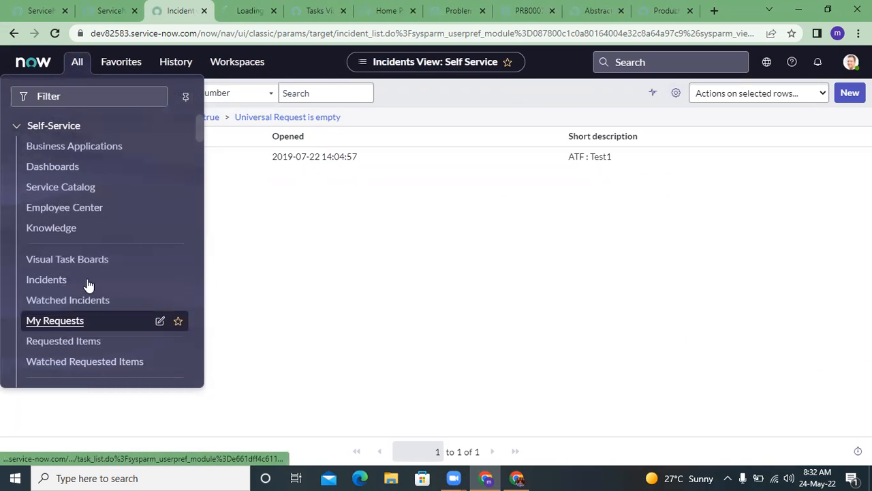
pyautogui.click(226, 6)
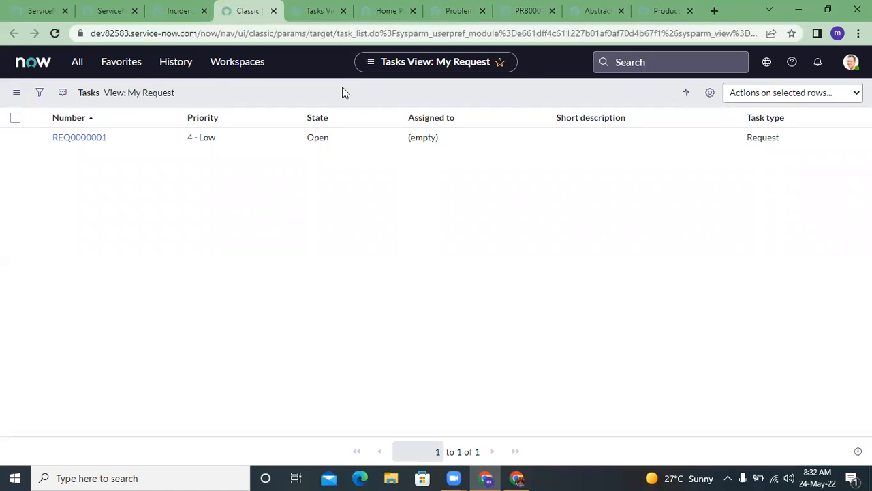
# - Return to the Incidents list tab and reopen the user's Display preferences
pyautogui.click(180, 11)
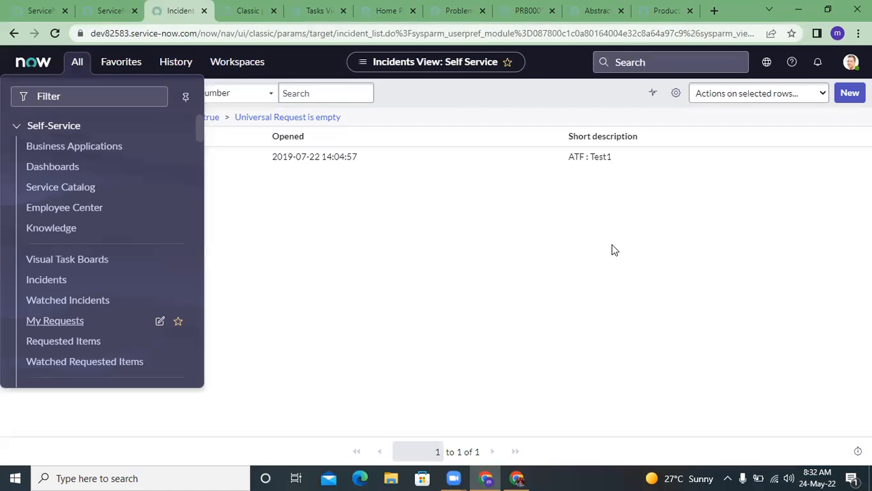
pyautogui.click(766, 63)
pyautogui.click(850, 62)
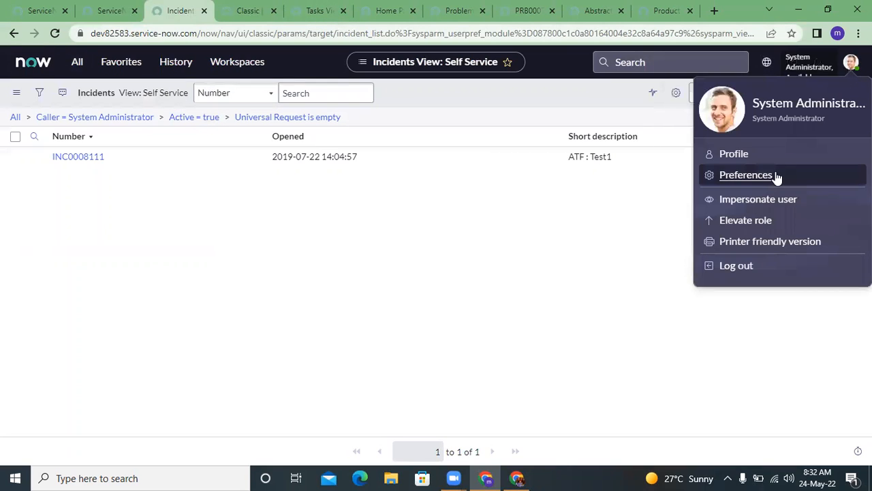
pyautogui.click(755, 175)
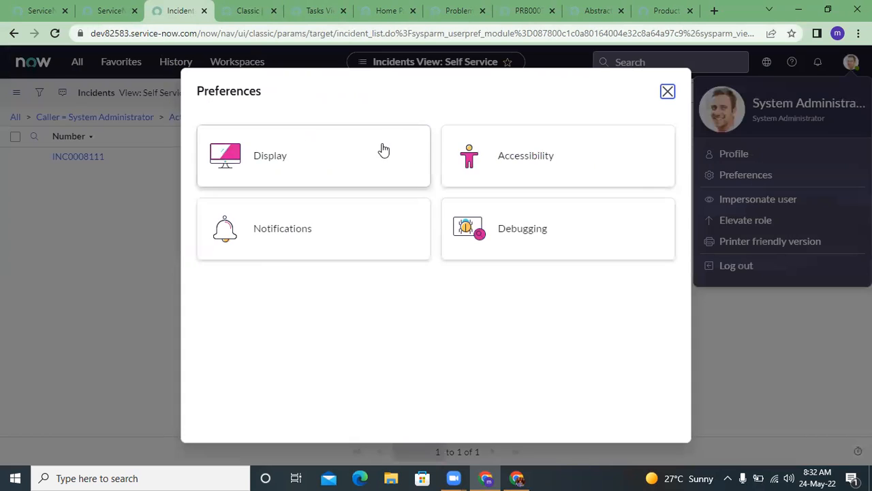
pyautogui.click(384, 150)
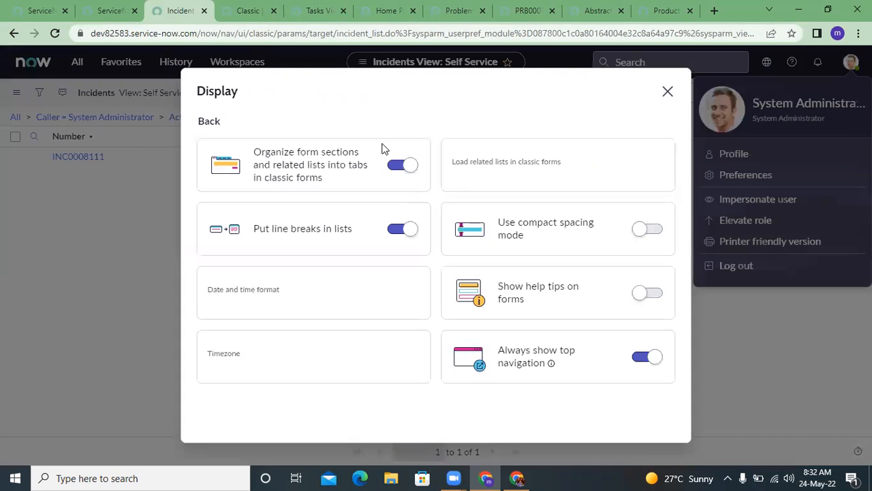
# - Review the Accessibility preferences, switching the option to show date and time formats on forms on and back off
pyautogui.click(214, 121)
pyautogui.click(473, 142)
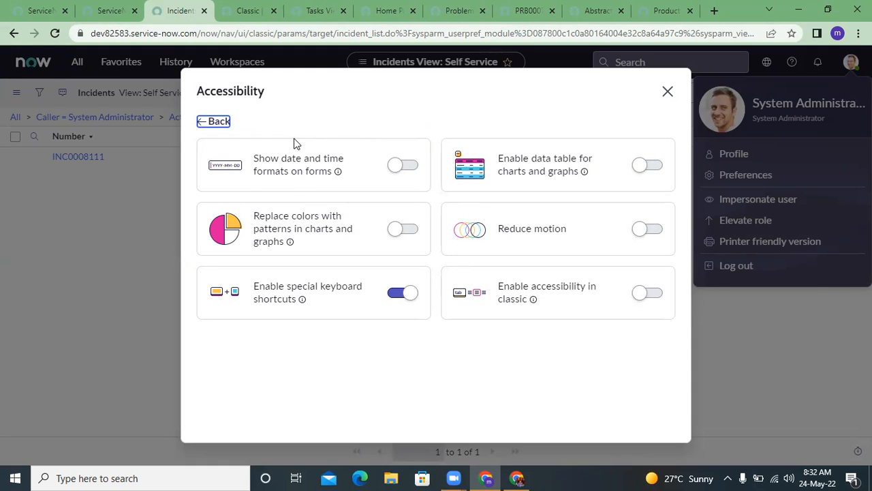
pyautogui.click(276, 156)
pyautogui.tripleClick(275, 155)
pyautogui.click(275, 155)
pyautogui.click(405, 167)
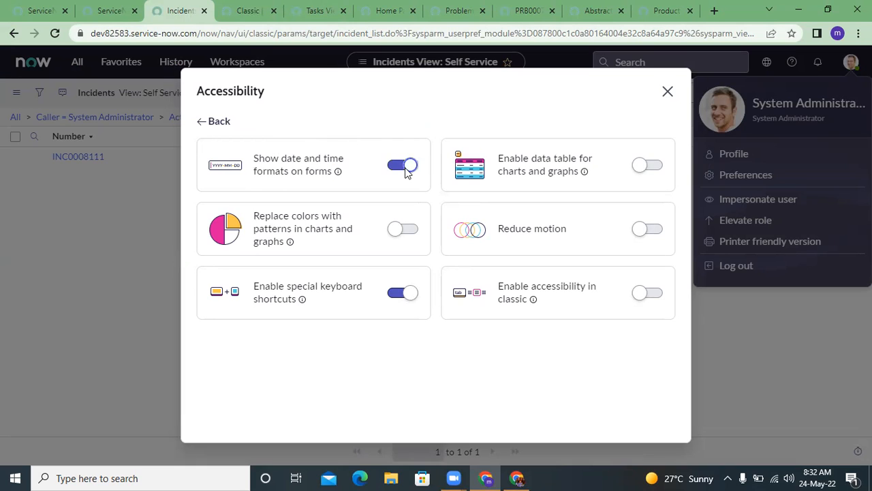
pyautogui.click(406, 169)
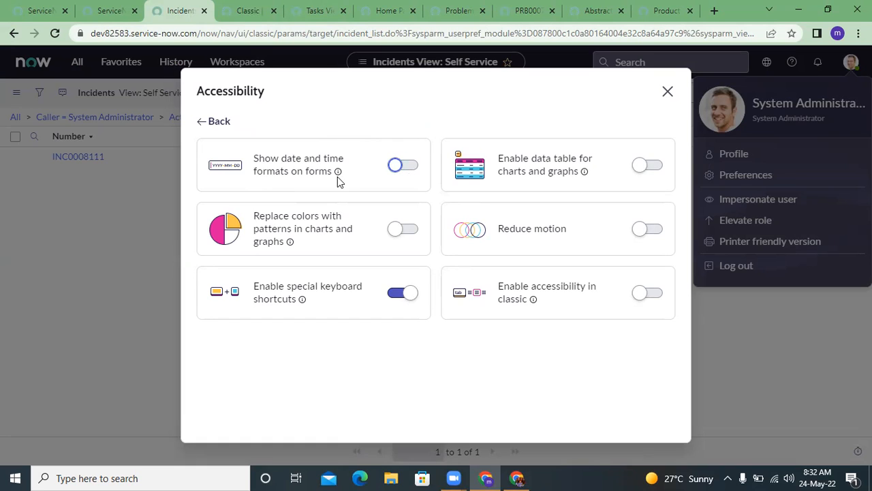
pyautogui.tripleClick(323, 217)
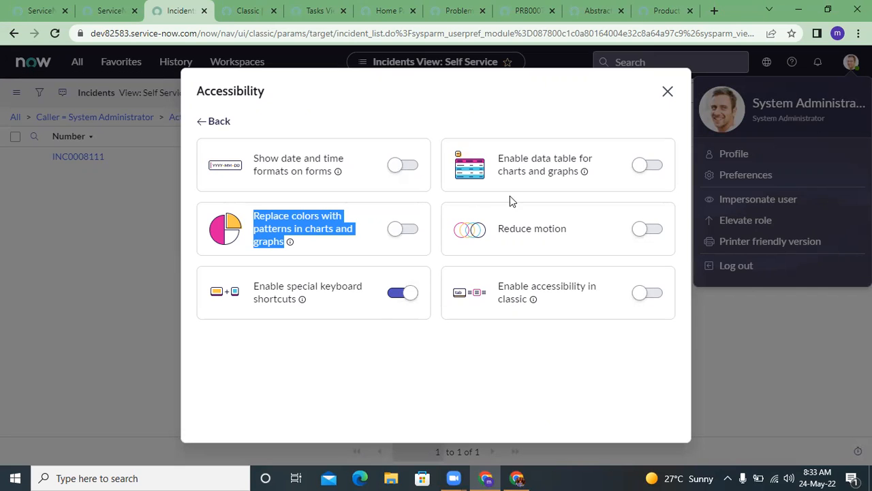
pyautogui.click(398, 399)
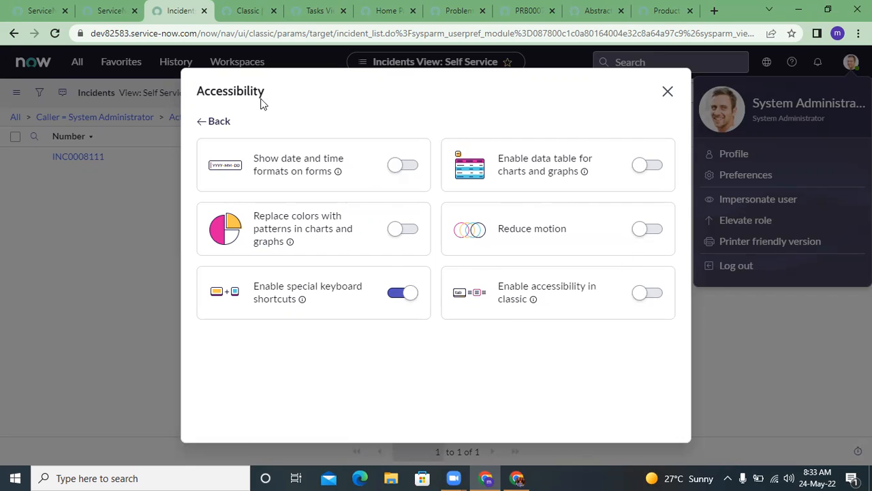
# - Open the Notifications preferences and view both the Workspace and the Core UI notification settings
pyautogui.click(210, 121)
pyautogui.click(272, 229)
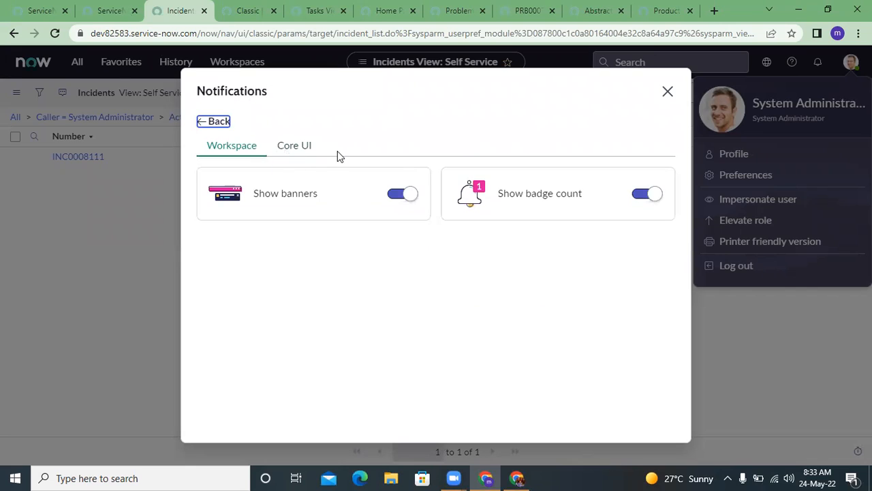
pyautogui.click(311, 145)
pyautogui.click(254, 147)
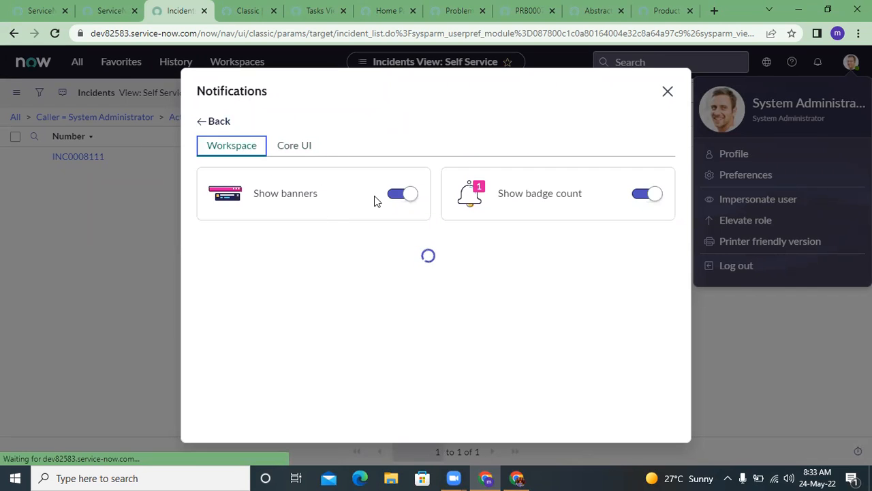
pyautogui.click(303, 149)
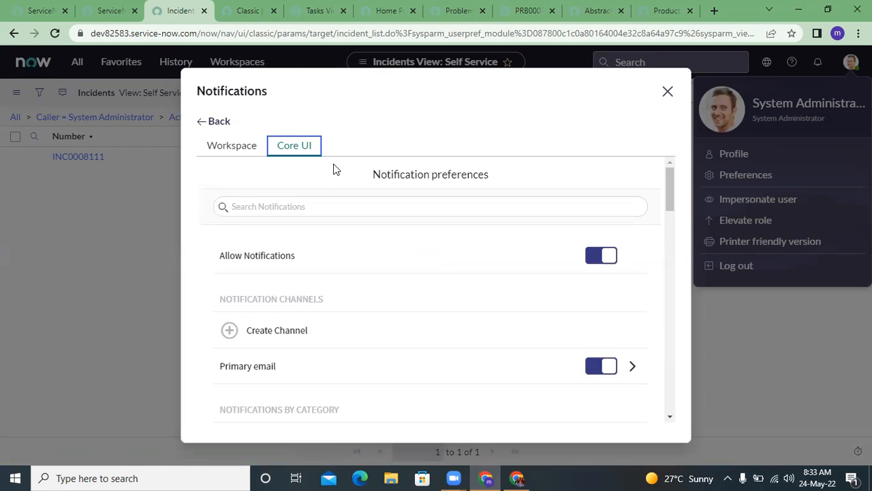
# - Toggle Allow Notifications twice in the Core UI settings and look through the notification categories
pyautogui.scroll(-5, 387, 248)
pyautogui.scroll(5, 389, 248)
pyautogui.click(594, 257)
pyautogui.click(594, 257)
pyautogui.scroll(-4, 569, 276)
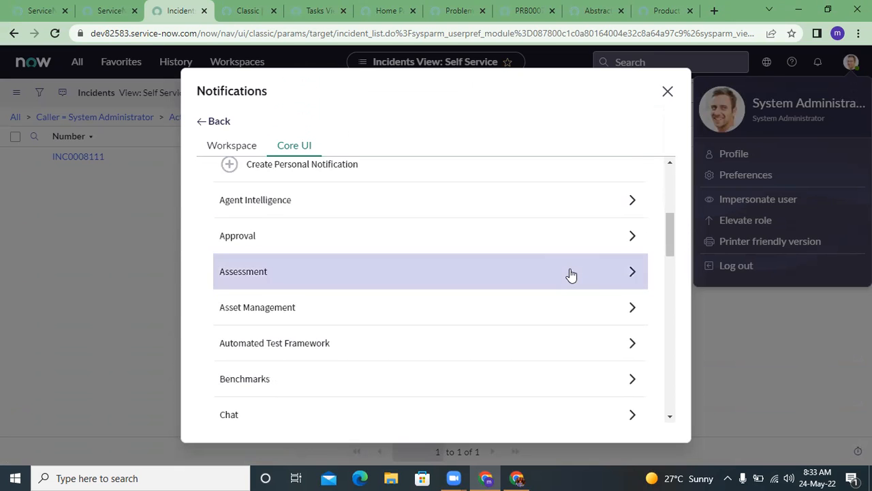
pyautogui.scroll(1, 571, 274)
pyautogui.scroll(-2, 450, 257)
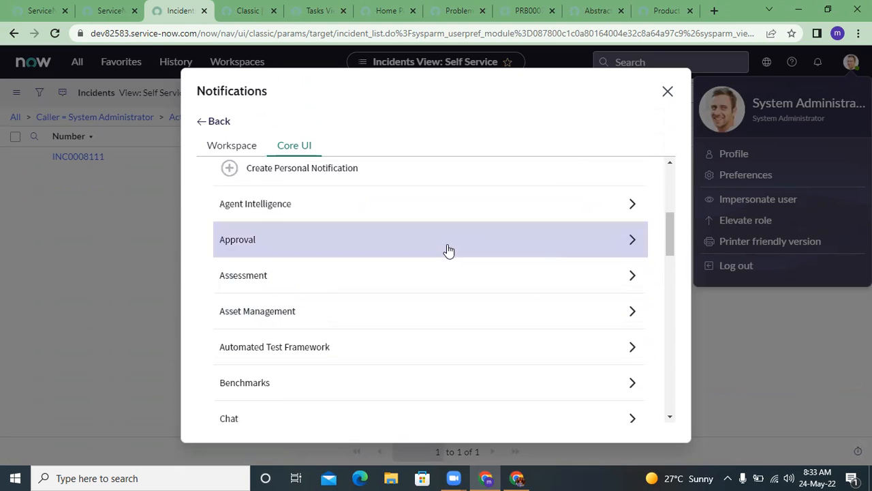
# - View the Approval Error Message response notification in the Approval category, then return to the Workspace notification settings
pyautogui.click(448, 249)
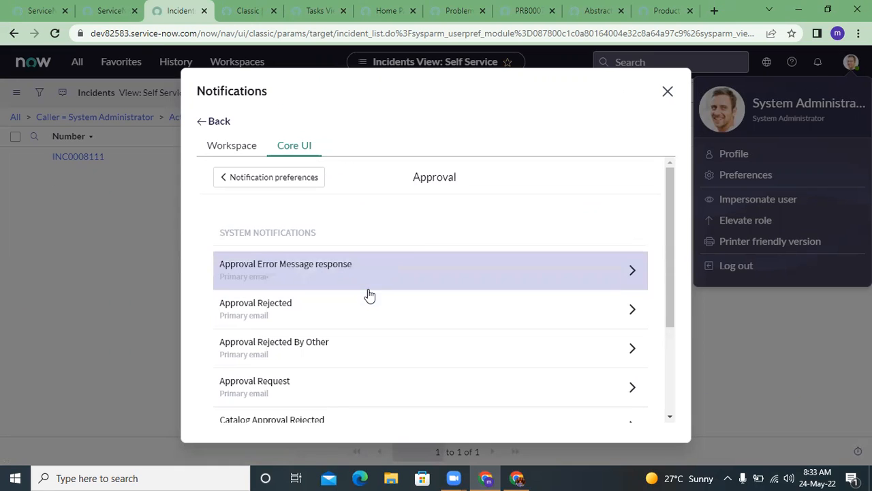
pyautogui.click(411, 271)
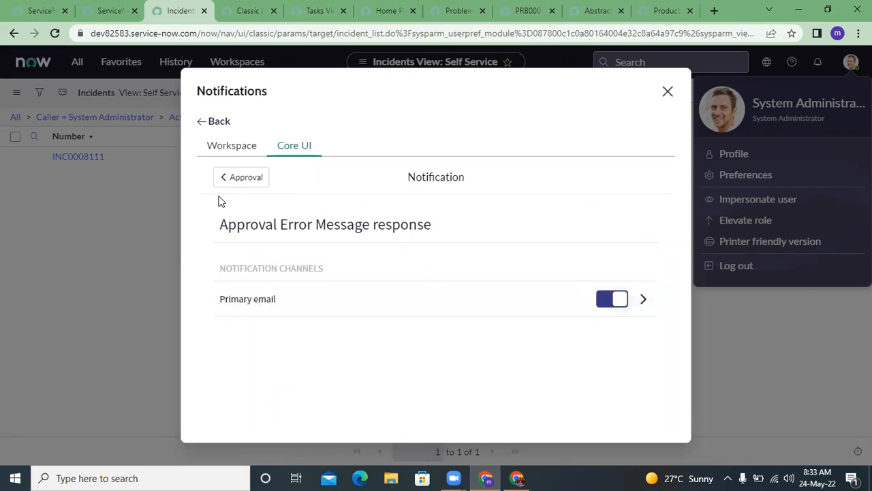
pyautogui.click(235, 179)
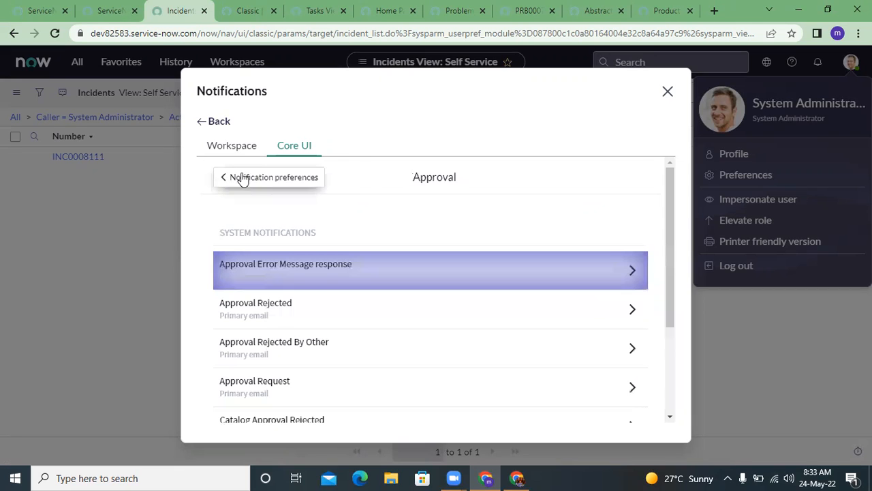
pyautogui.click(307, 176)
pyautogui.click(215, 147)
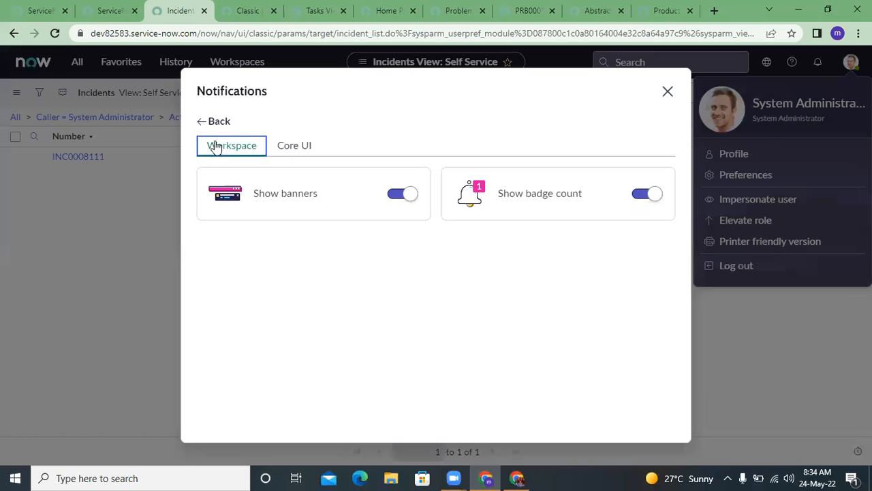
# - View the Debugging preferences with the Script Debugger and Automated Test Framework Page Inspector options, then close the preferences
pyautogui.click(219, 122)
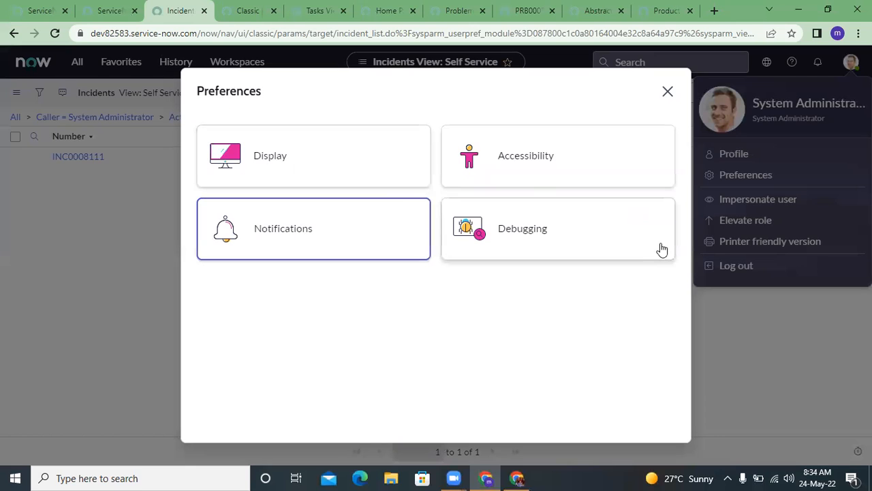
pyautogui.click(536, 223)
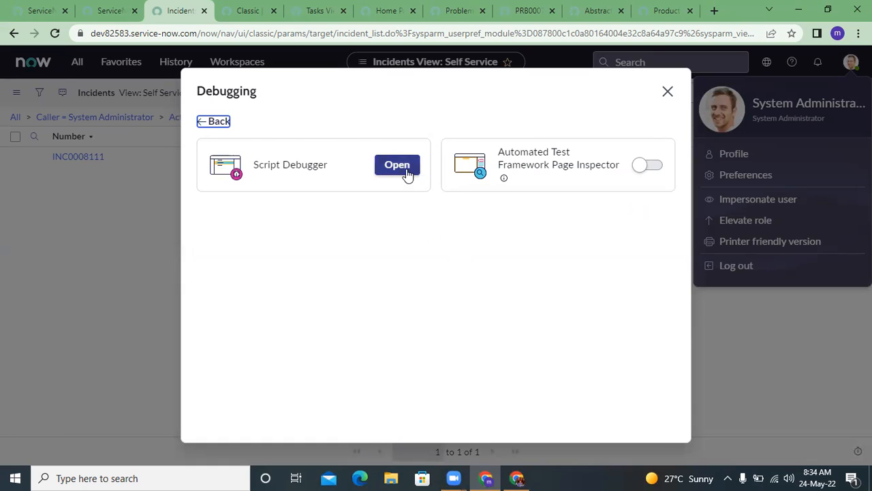
pyautogui.doubleClick(529, 169)
pyautogui.click(528, 169)
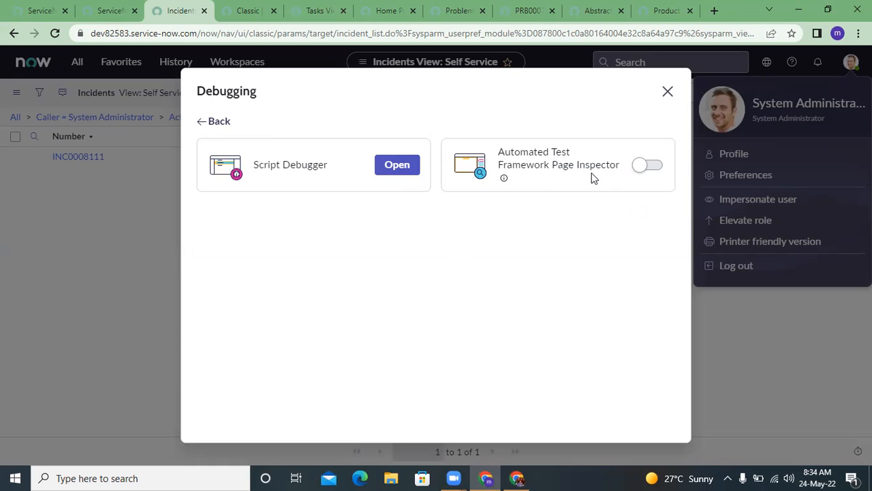
pyautogui.click(213, 122)
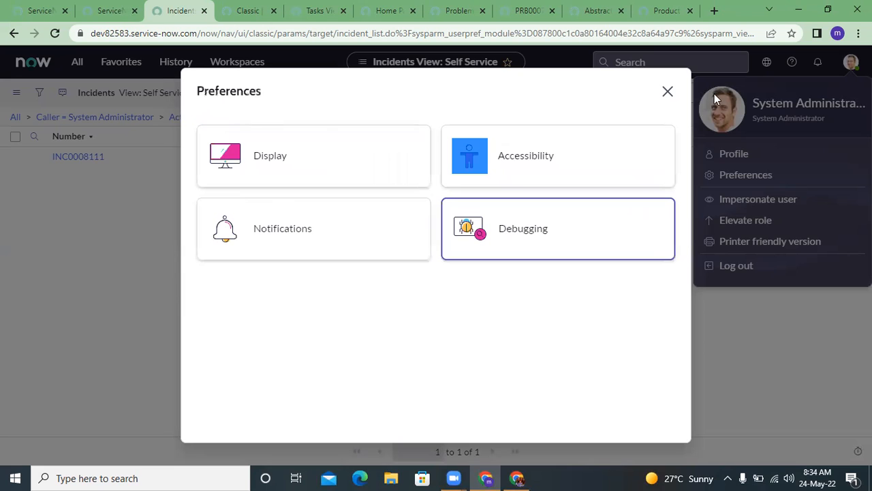
pyautogui.click(669, 92)
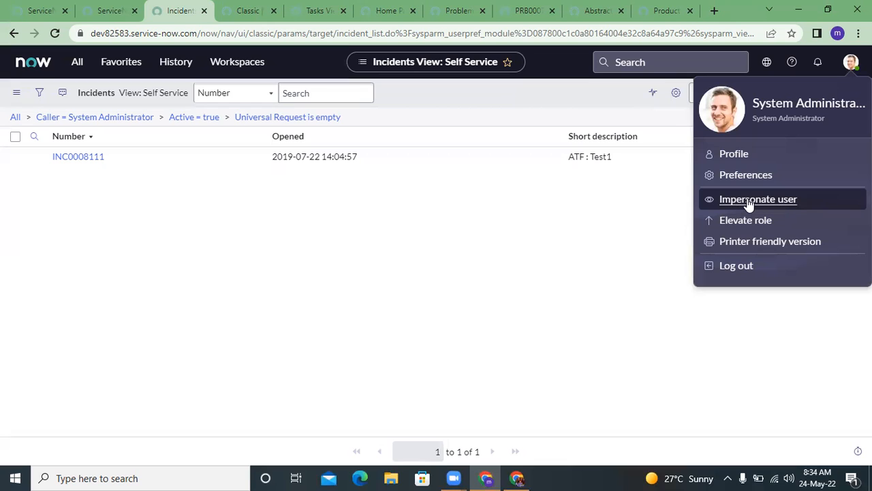
# - Impersonate the first user in the user list and dismiss the introductory tour
pyautogui.click(767, 199)
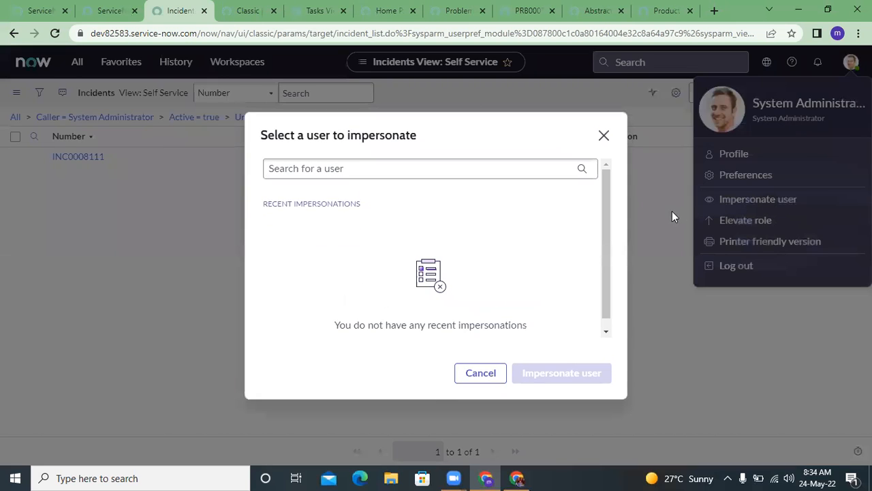
pyautogui.click(395, 176)
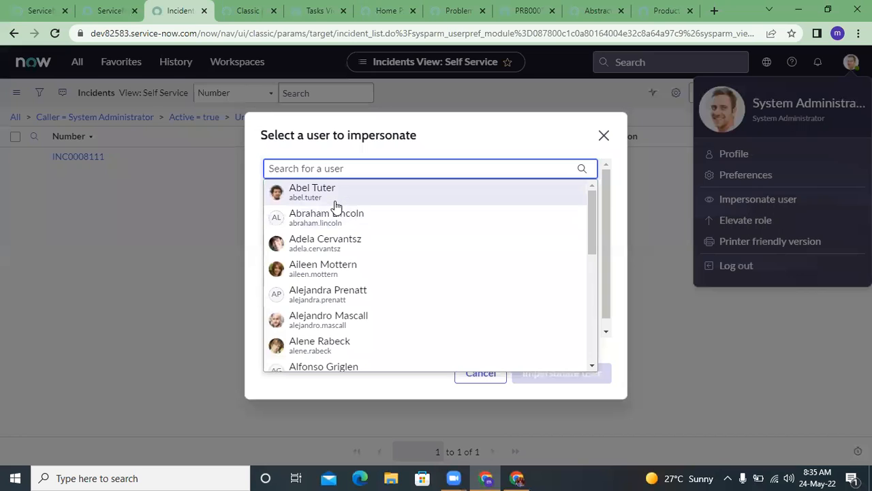
pyautogui.click(334, 203)
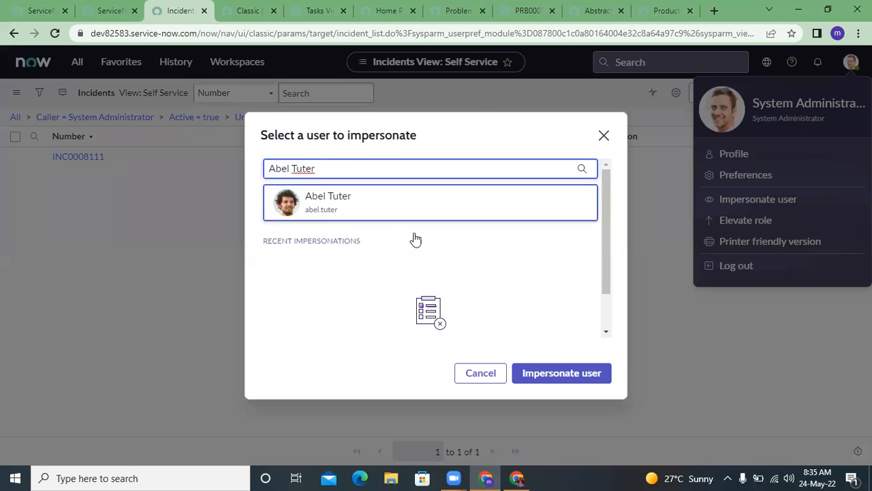
pyautogui.click(550, 373)
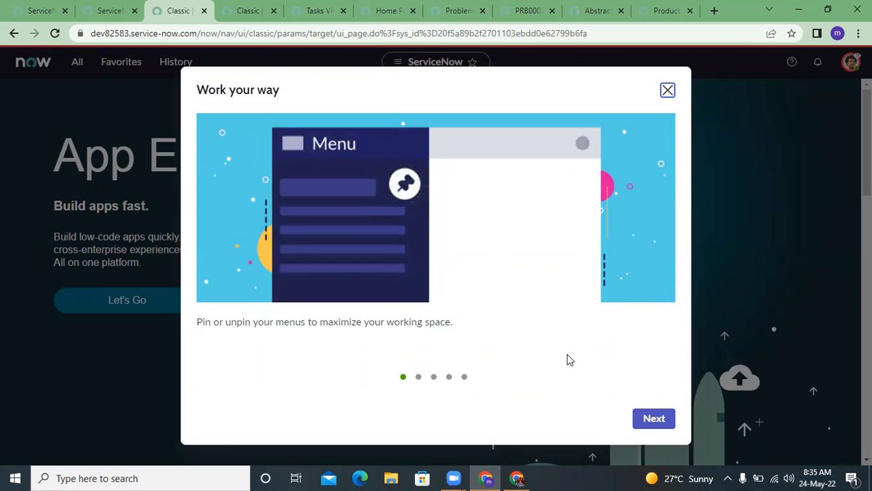
pyautogui.click(667, 90)
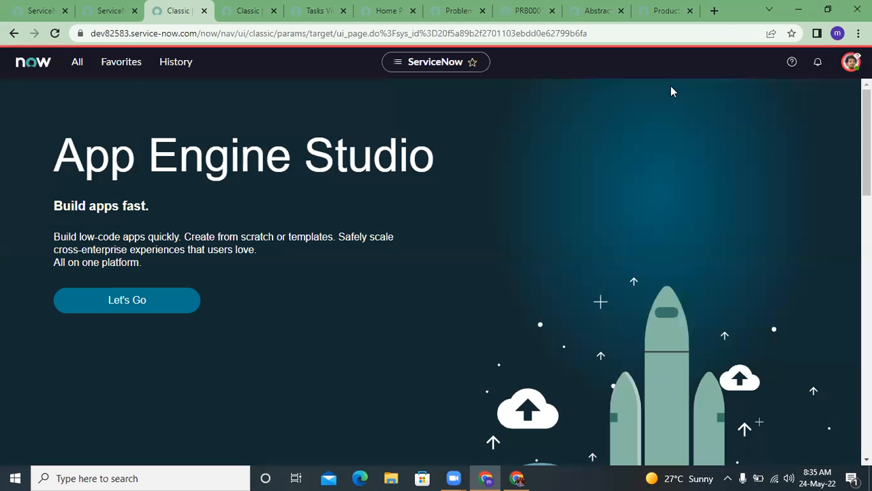
# - Look through the Self-Service modules available to the impersonated user and open the Incidents list
pyautogui.click(68, 71)
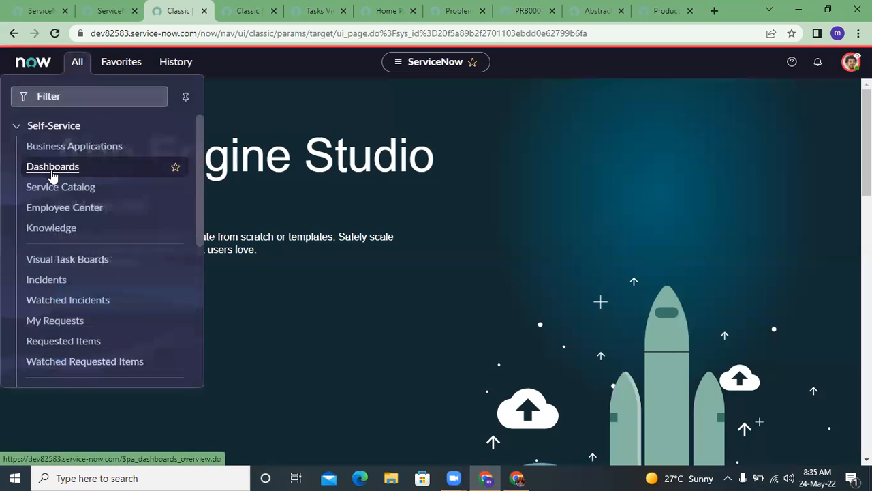
pyautogui.scroll(-5, 73, 279)
pyautogui.scroll(5, 72, 279)
pyautogui.scroll(-1, 73, 273)
pyautogui.scroll(1, 72, 272)
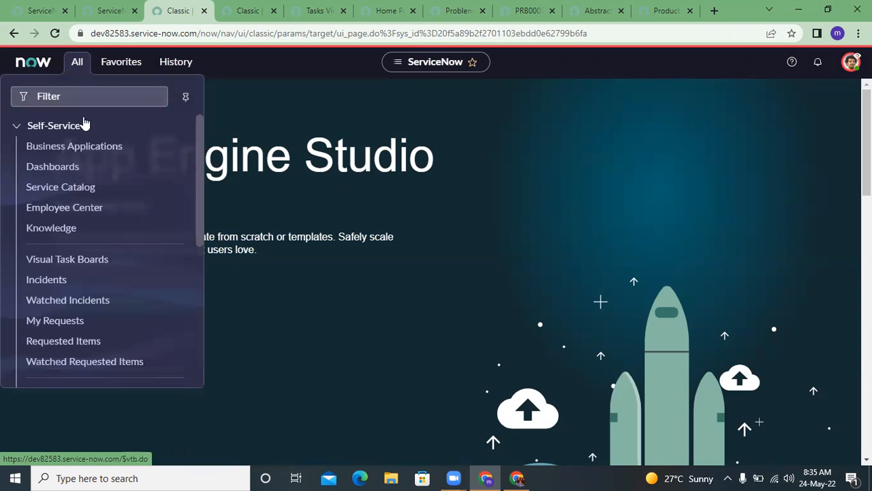
pyautogui.click(14, 131)
pyautogui.click(14, 131)
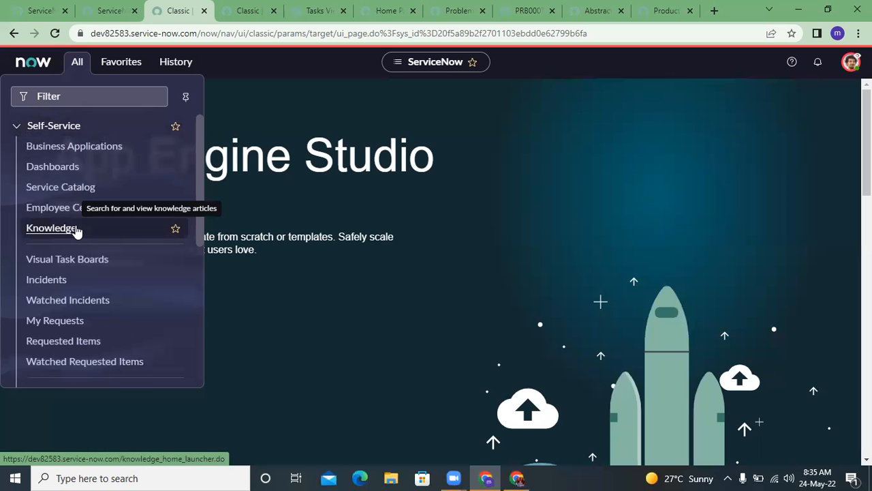
pyautogui.scroll(-5, 76, 232)
pyautogui.scroll(5, 76, 232)
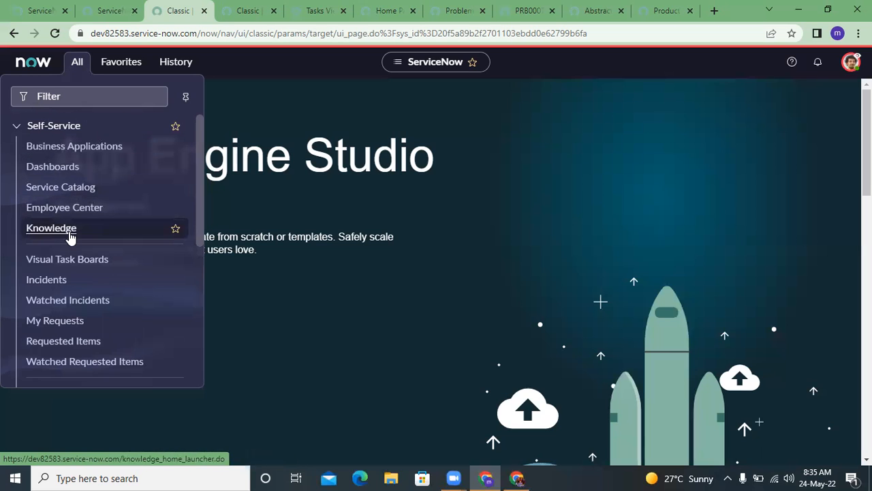
pyautogui.click(39, 281)
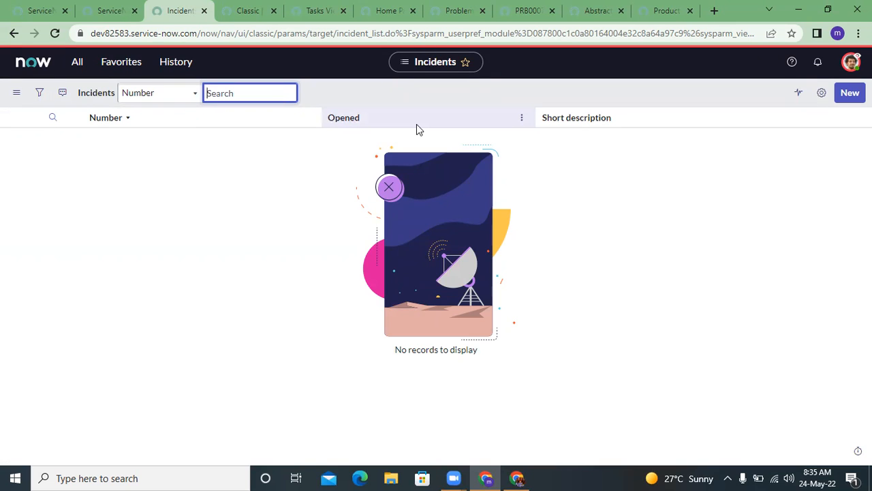
# - End the impersonation to return to the System Administrator account
pyautogui.click(851, 68)
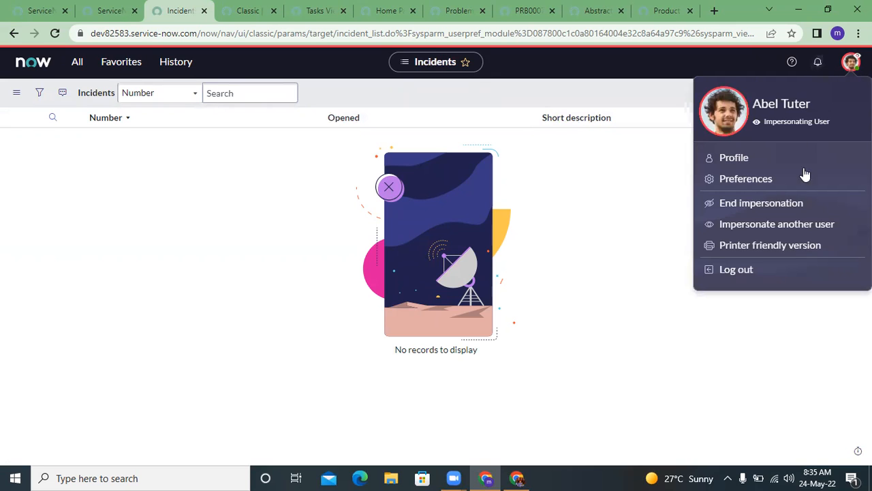
pyautogui.click(757, 206)
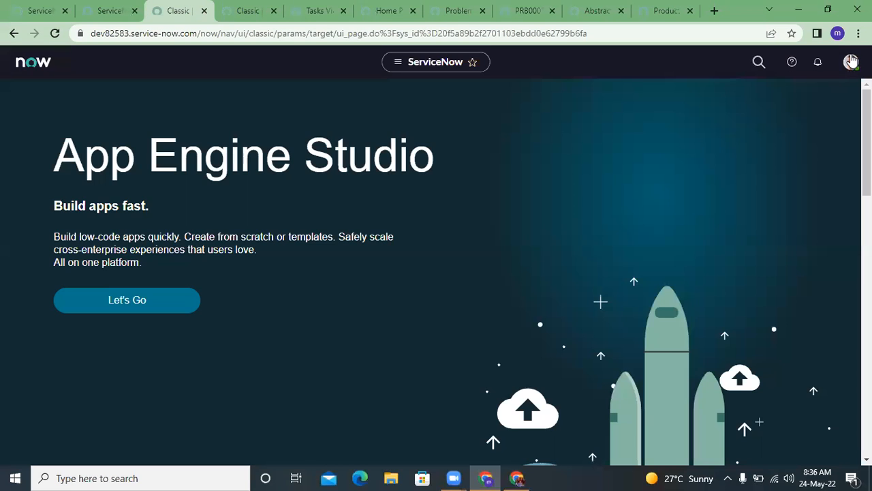
# - View the roles available for elevation in the Elevate role dialog and close it without selecting any
pyautogui.click(851, 61)
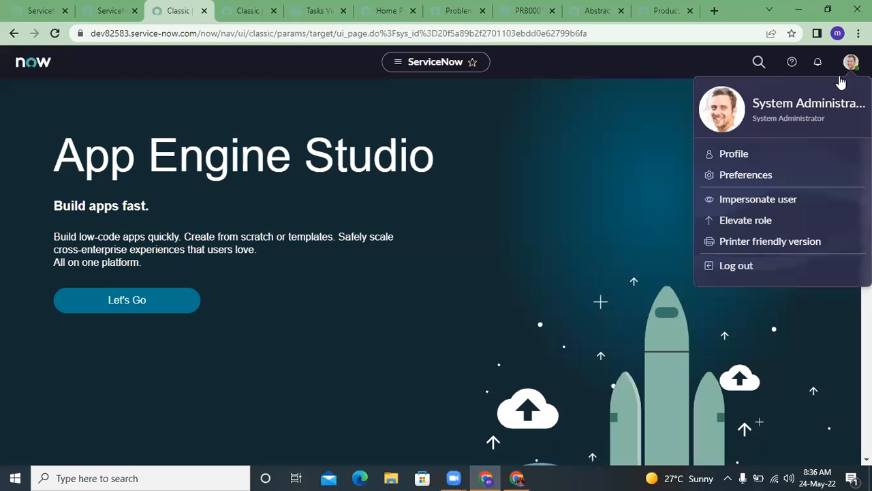
pyautogui.click(745, 222)
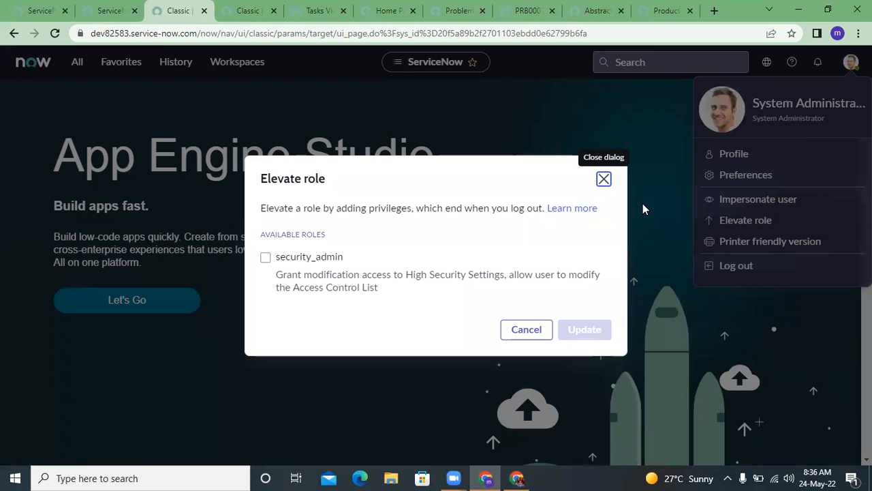
pyautogui.click(603, 179)
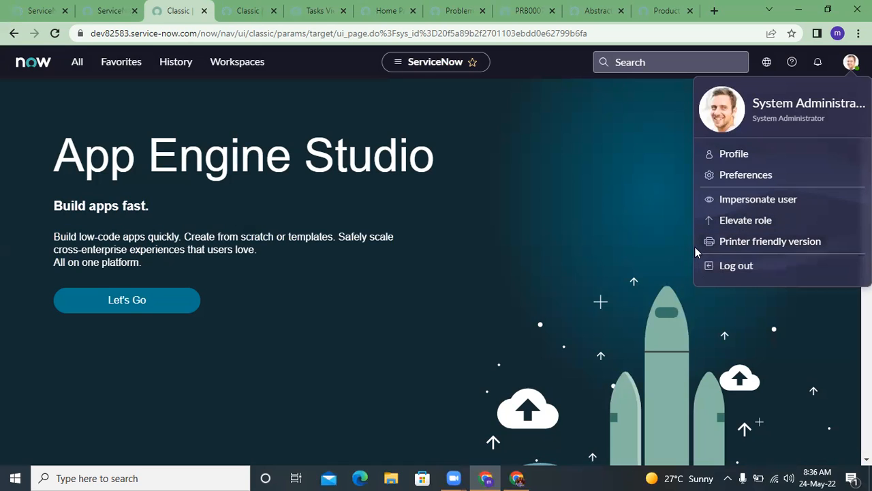
pyautogui.click(676, 232)
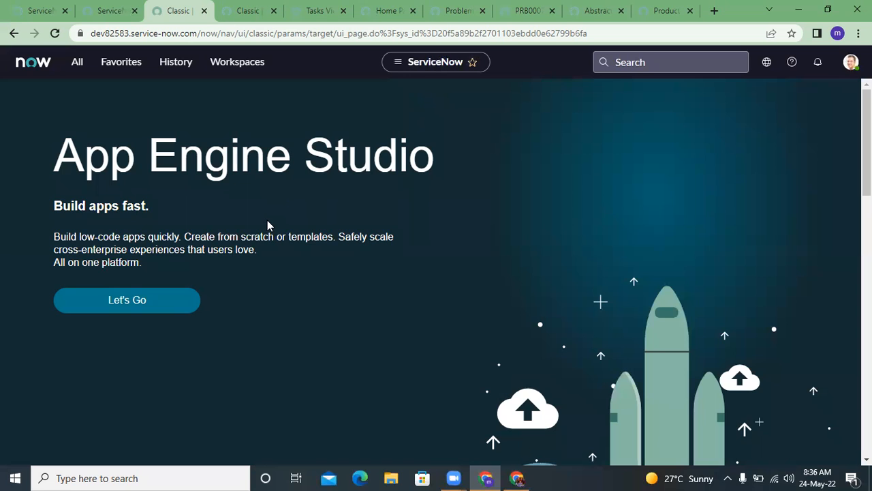
# - Filter the full application menu by "incident"
pyautogui.click(78, 65)
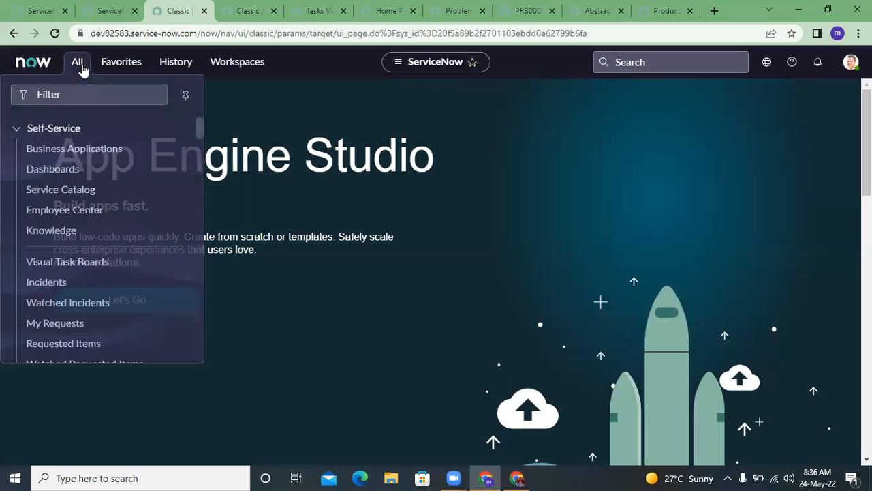
pyautogui.click(16, 134)
pyautogui.click(17, 133)
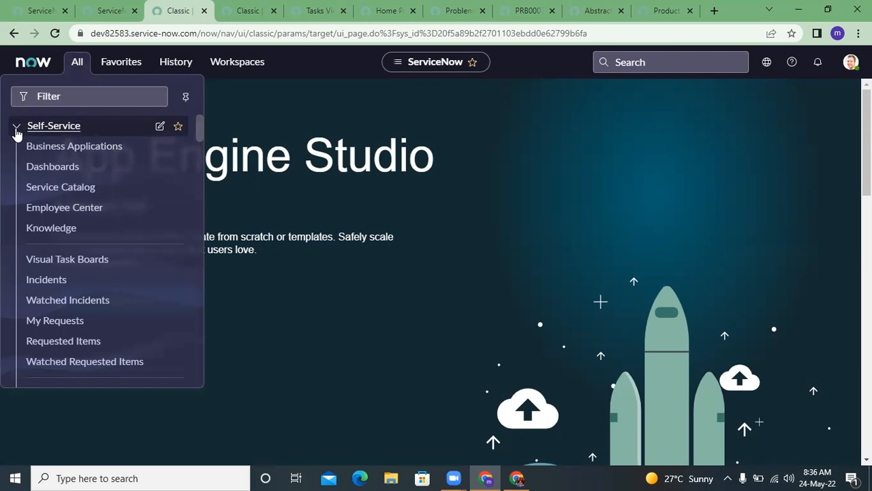
pyautogui.click(51, 99)
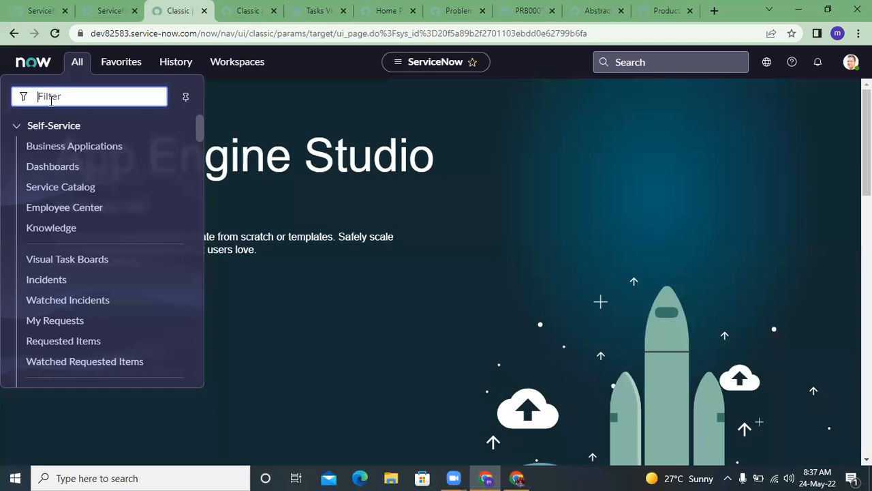
pyautogui.write('Incident')
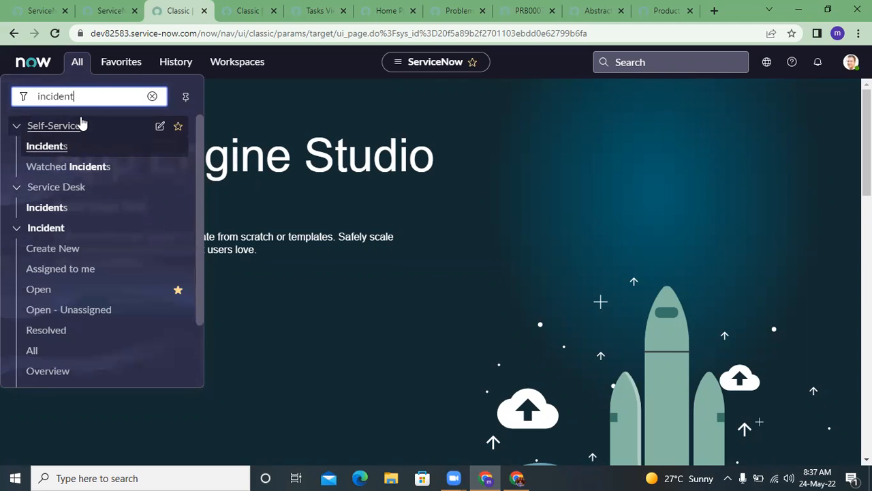
# - Open the Incident application's Open list in a new browser tab and look through its records
pyautogui.scroll(-1, 65, 224)
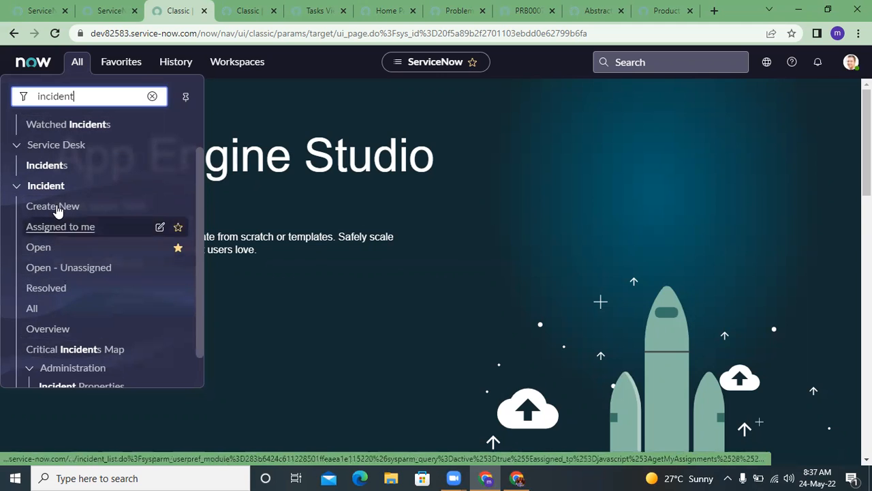
pyautogui.middleClick(49, 248)
pyautogui.click(286, 10)
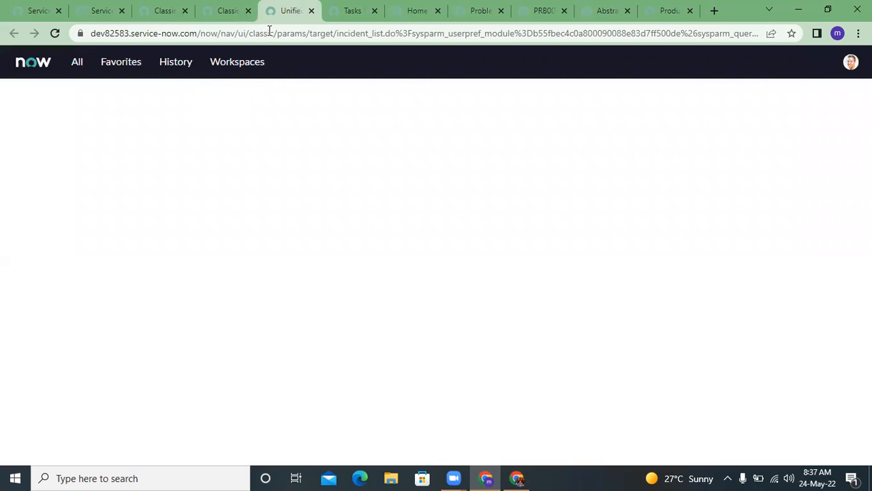
pyautogui.moveTo(273, 14); pyautogui.dragTo(227, 7)
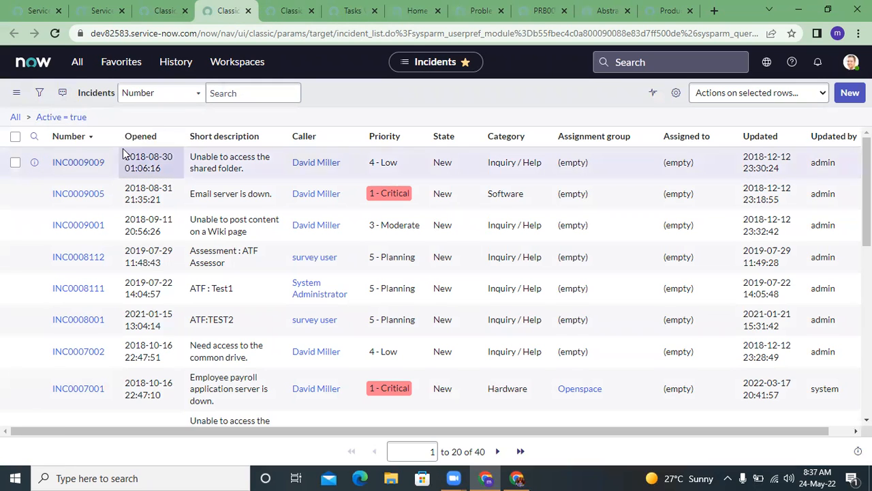
pyautogui.scroll(-8, 122, 150)
# - Open the Incident application's Assigned to me list in its own new browser tab and display it
pyautogui.click(172, 5)
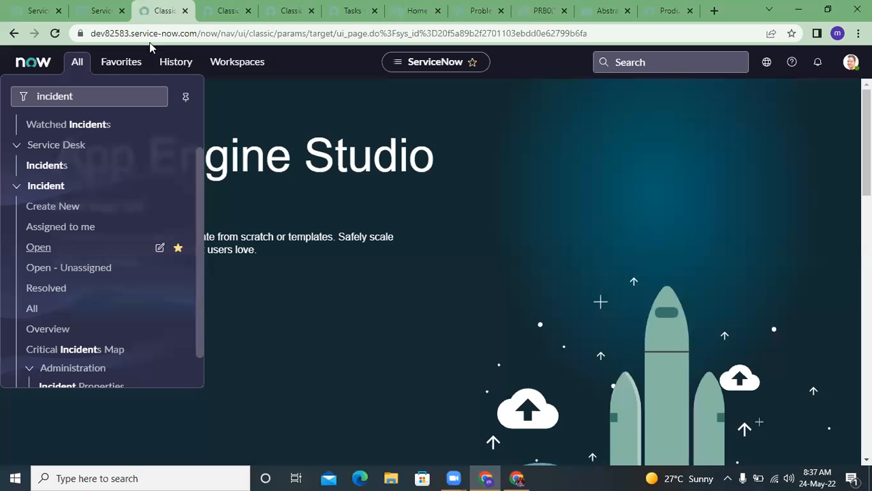
pyautogui.middleClick(49, 230)
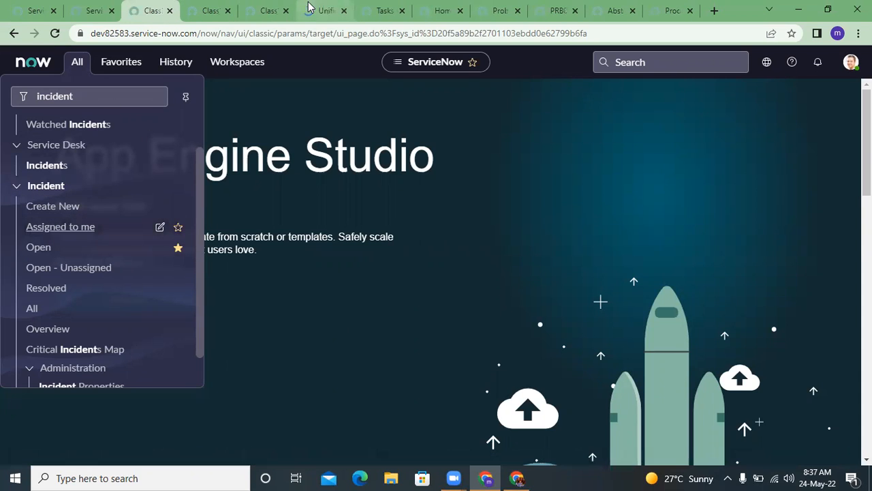
pyautogui.click(324, 10)
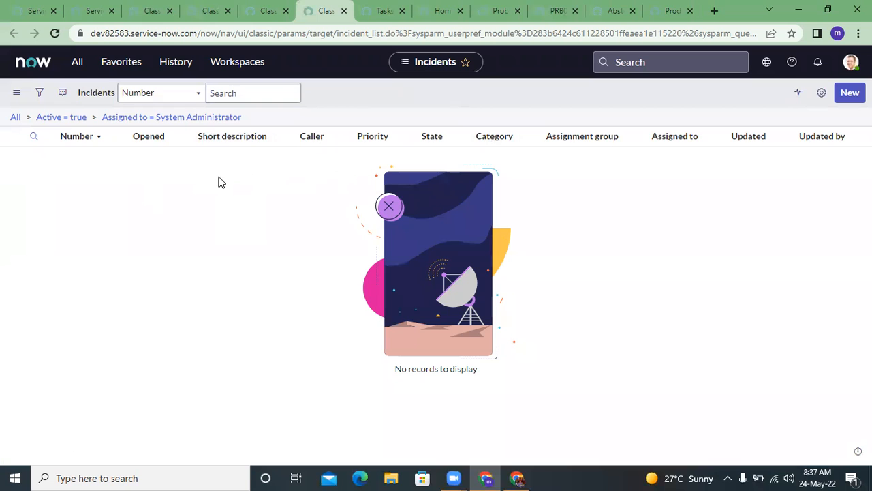
# - View the Incident application's Resolved list in a new browser tab and close that tab
pyautogui.click(152, 11)
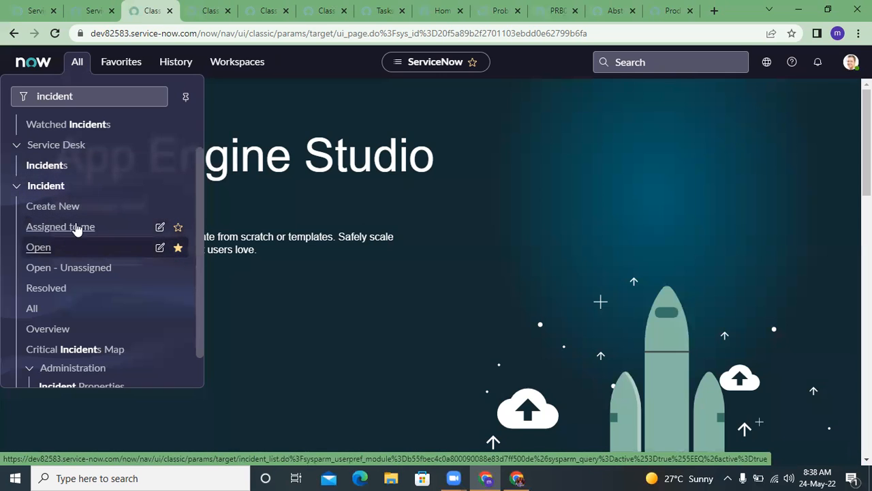
pyautogui.click(102, 96)
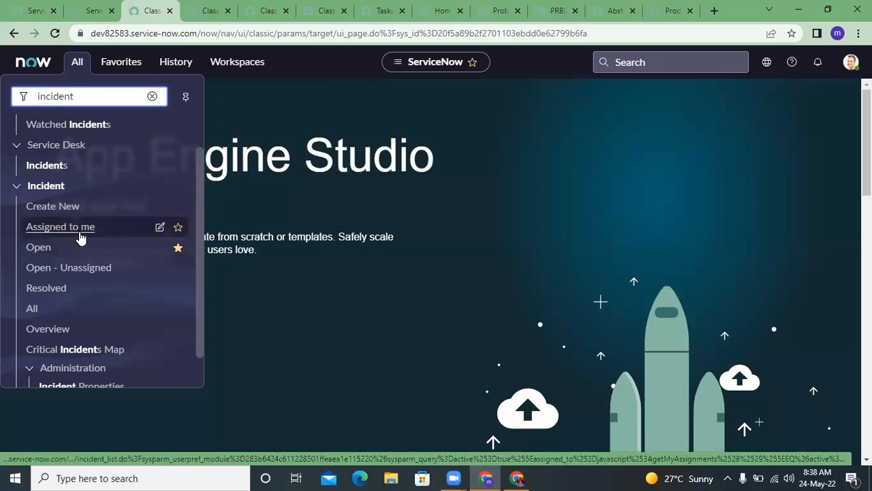
pyautogui.middleClick(74, 290)
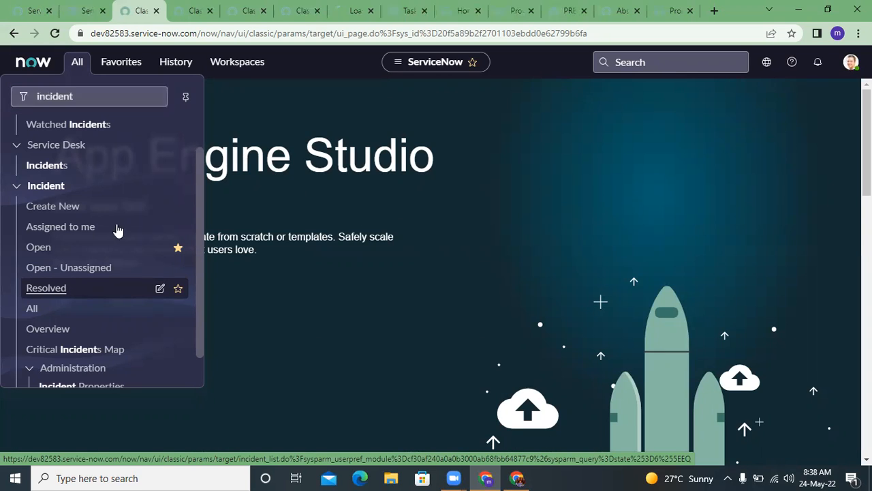
pyautogui.click(335, 8)
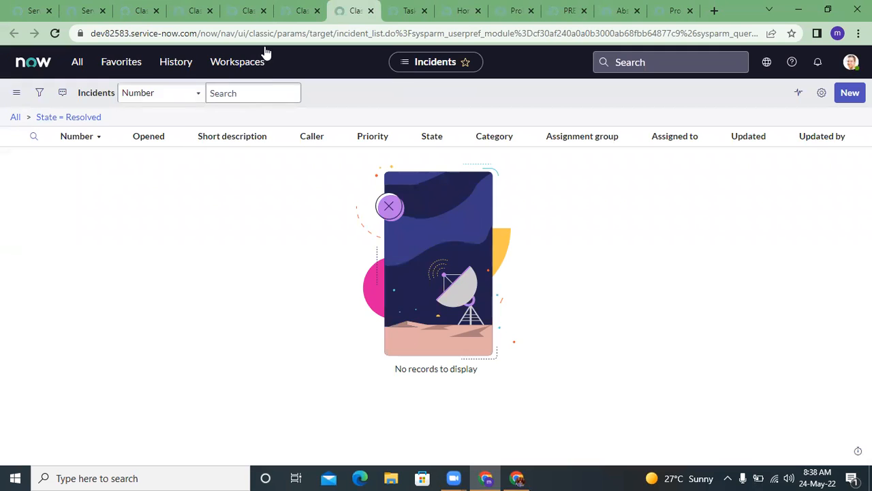
pyautogui.click(372, 11)
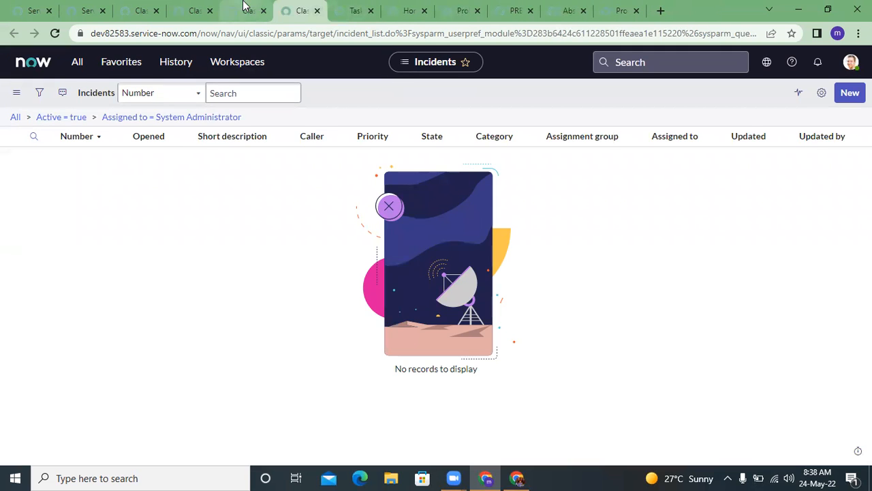
# - Return to the incident modules and open the All incidents list in a new browser tab
pyautogui.click(247, 10)
pyautogui.click(208, 9)
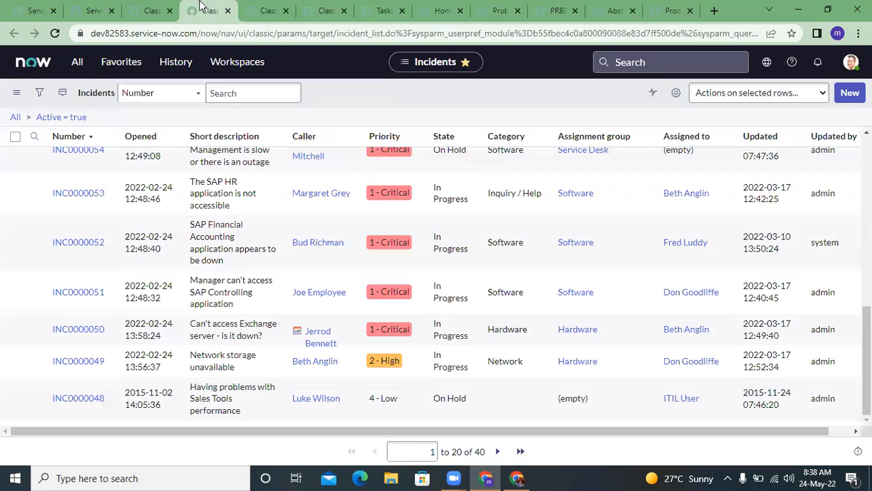
pyautogui.click(155, 9)
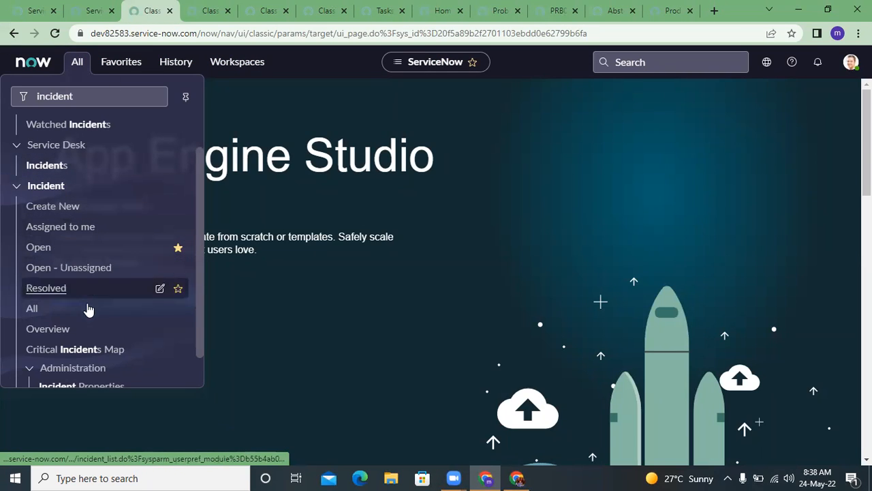
pyautogui.middleClick(34, 314)
pyautogui.click(357, 6)
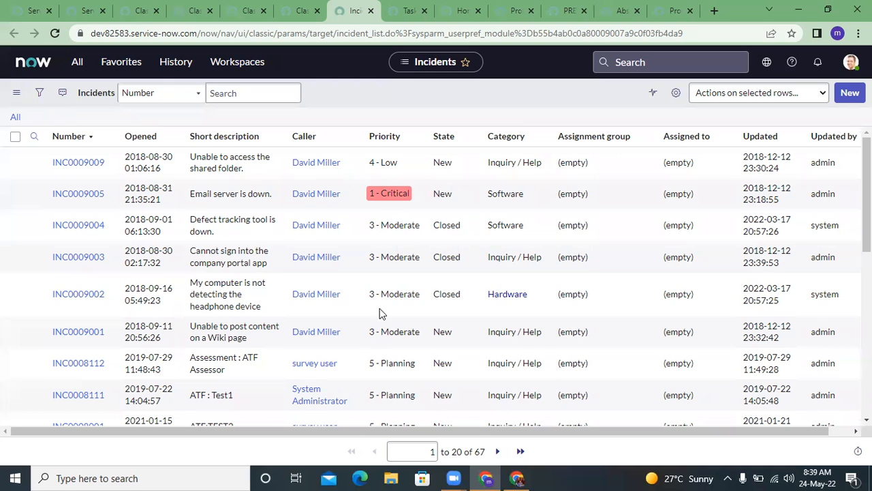
# - Compare the incident lists in the open browser tabs and return to the App Engine Studio page
pyautogui.click(278, 5)
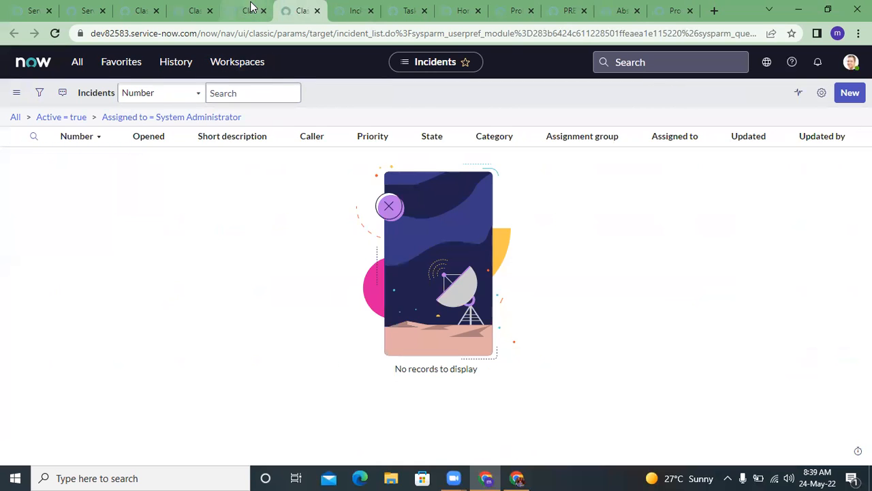
pyautogui.click(249, 7)
pyautogui.click(298, 6)
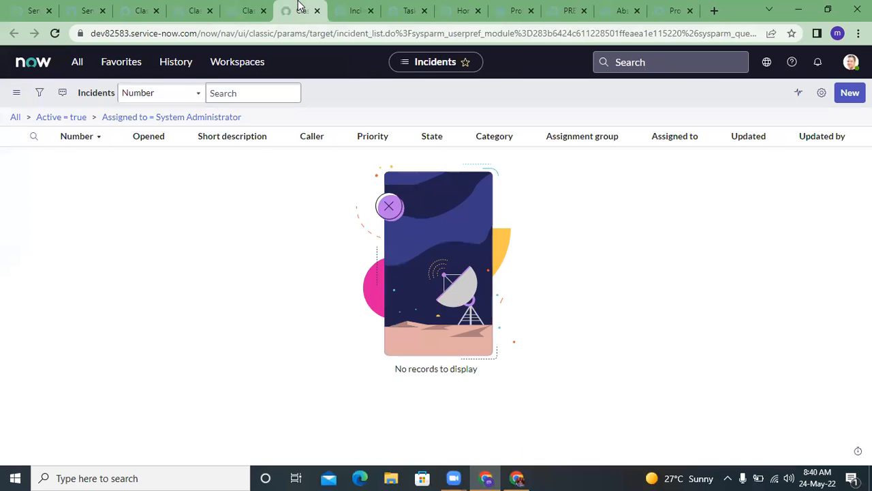
pyautogui.click(331, 5)
pyautogui.click(153, 6)
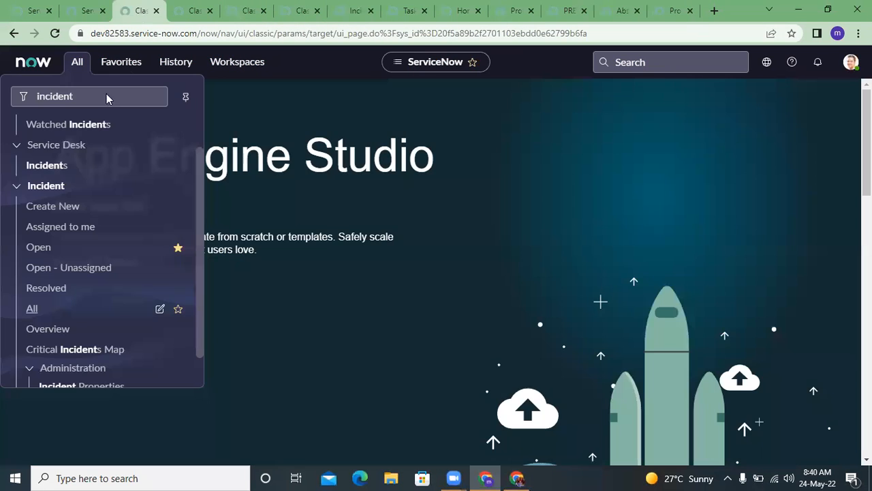
pyautogui.click(356, 8)
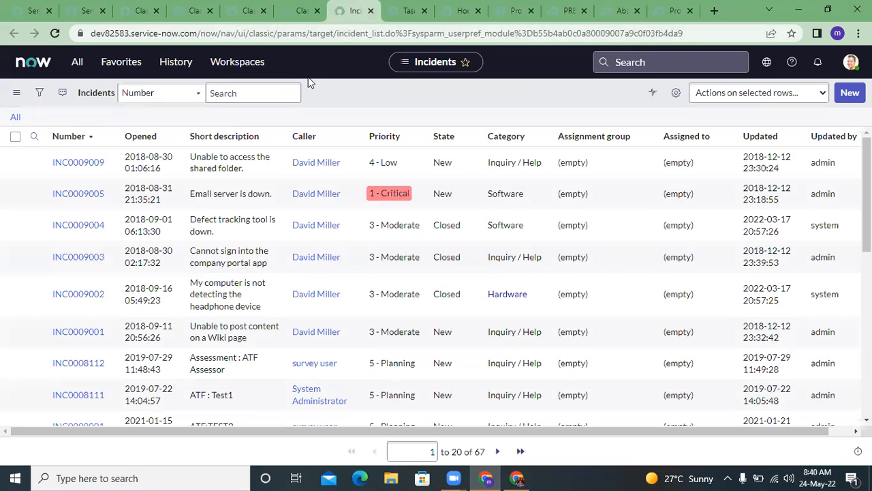
pyautogui.rightClick(100, 6)
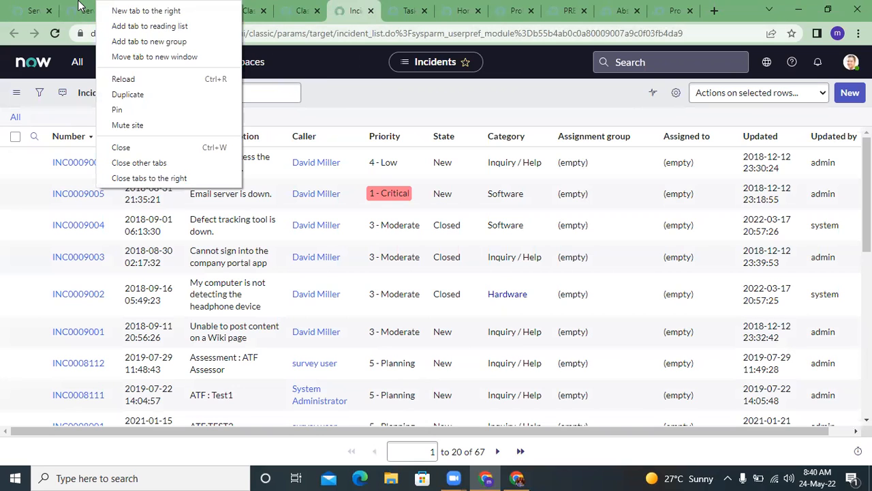
pyautogui.click(92, 7)
pyautogui.click(126, 8)
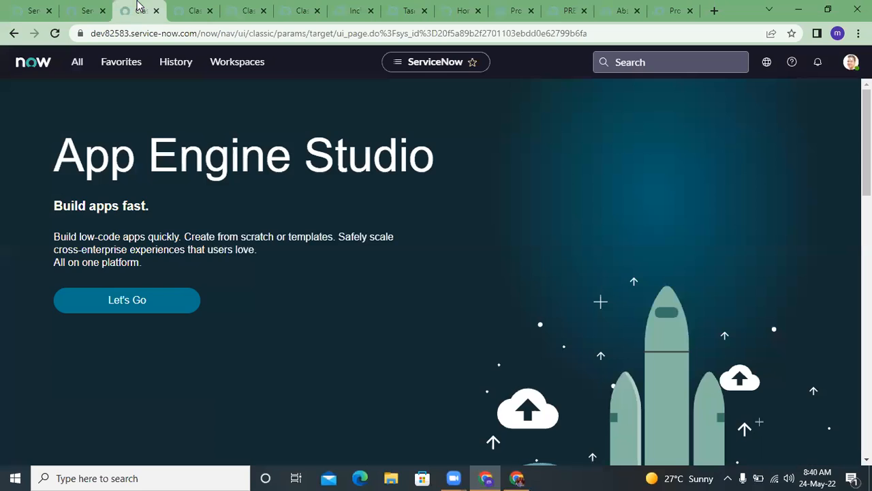
# - Turn off "Always show top navigation" in the Display preferences and close the preferences
pyautogui.click(851, 62)
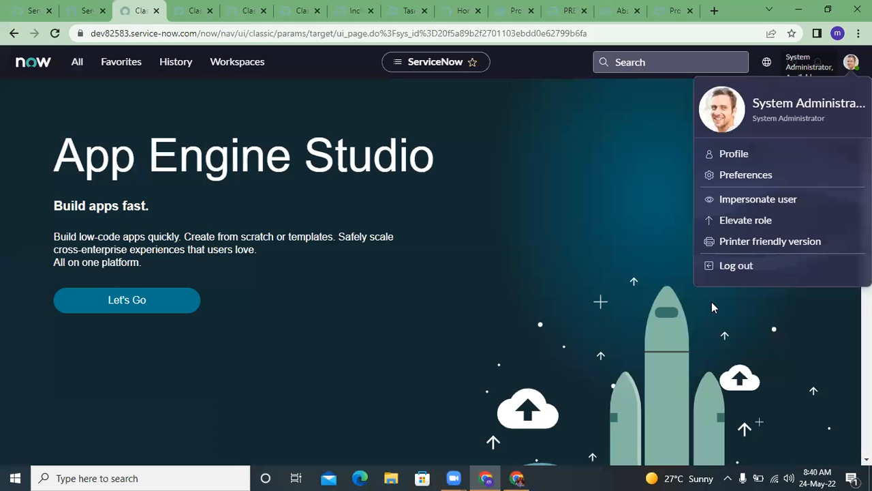
pyautogui.click(734, 176)
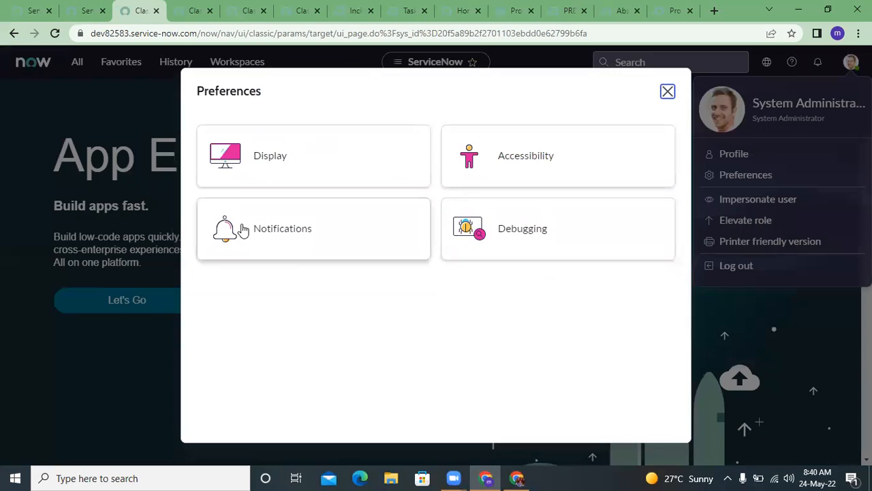
pyautogui.click(249, 181)
pyautogui.click(637, 357)
pyautogui.click(640, 357)
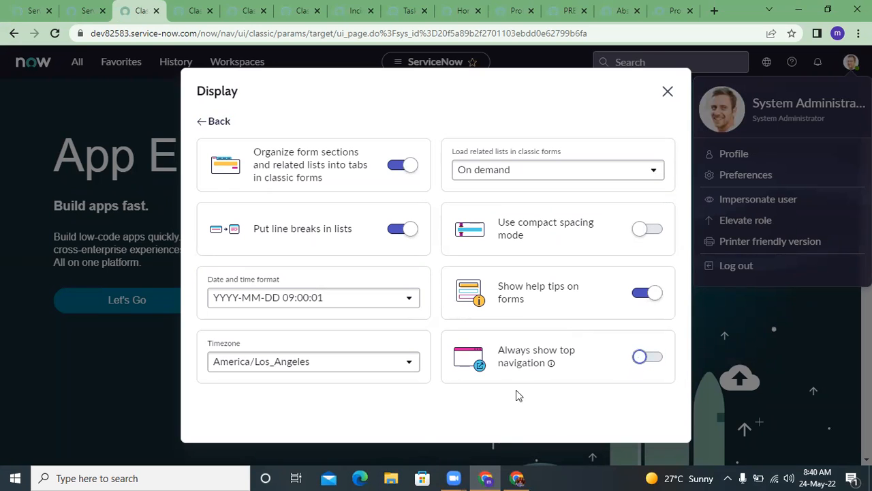
pyautogui.click(668, 91)
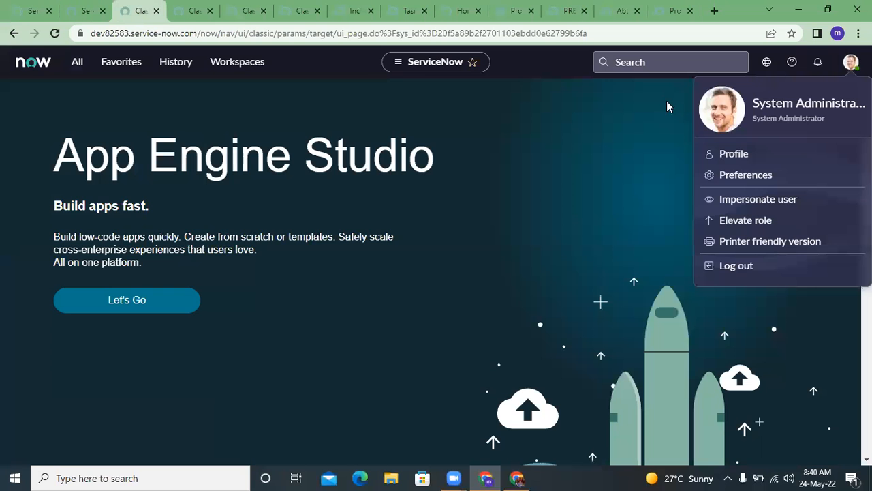
# - Reopen the Incident application's Open list in a new browser tab and display it without the top navigation
pyautogui.click(179, 5)
pyautogui.hotkey('ctrl', 'Tab')
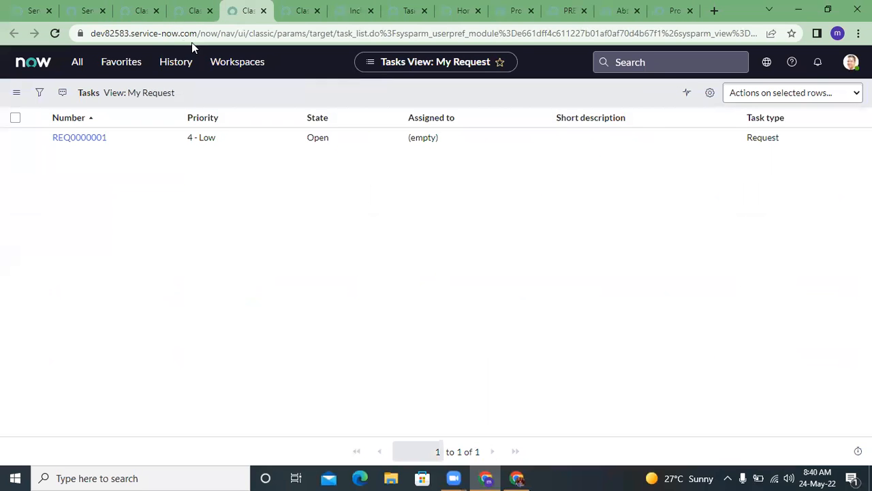
pyautogui.click(176, 17)
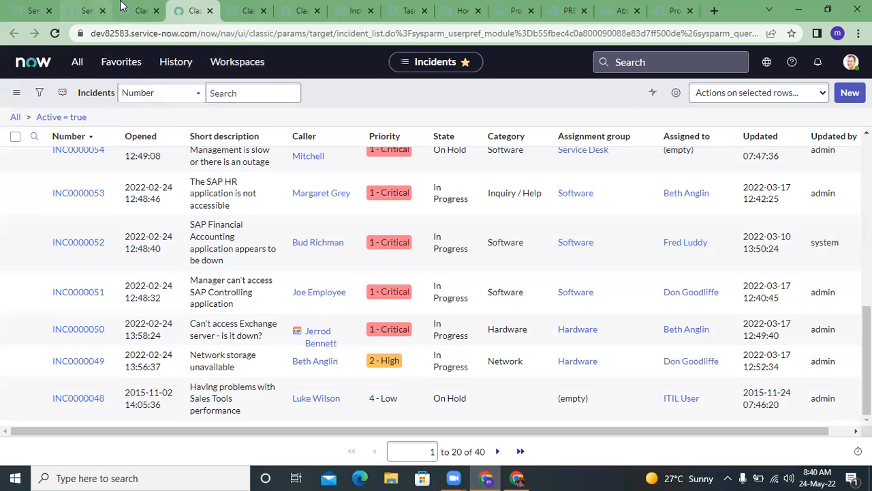
pyautogui.click(121, 5)
pyautogui.click(78, 62)
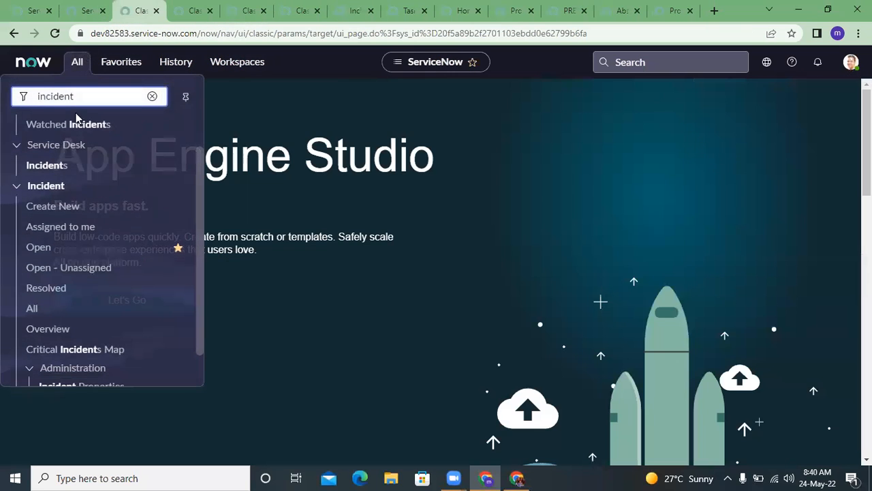
pyautogui.middleClick(41, 247)
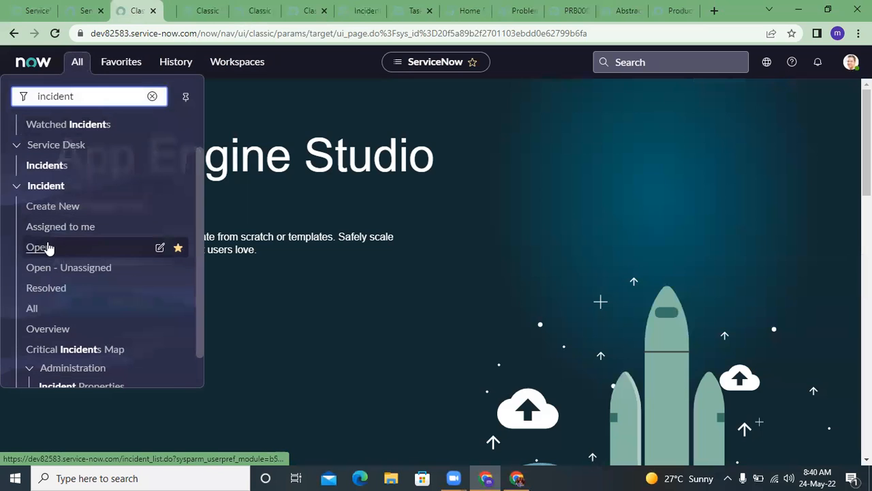
pyautogui.click(194, 7)
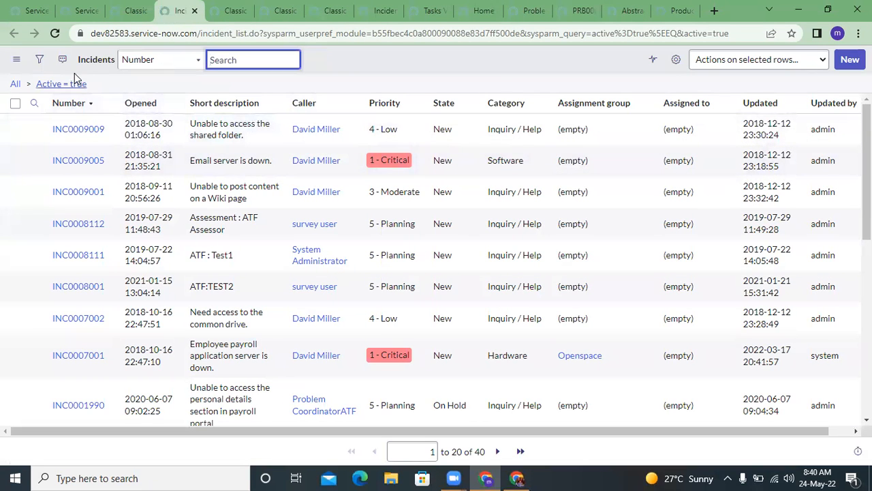
# - Point out the Active = true breadcrumb and expand the filter conditions of the Incidents list
pyautogui.click(93, 84)
pyautogui.doubleClick(29, 84)
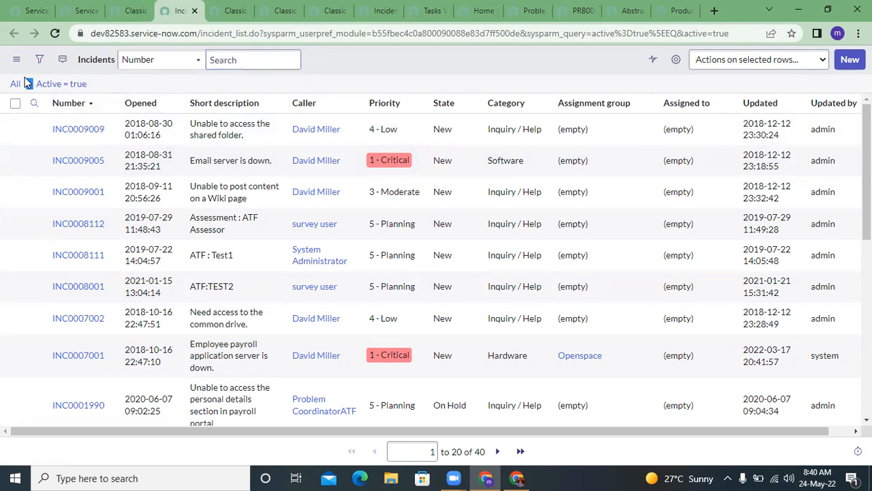
pyautogui.click(40, 59)
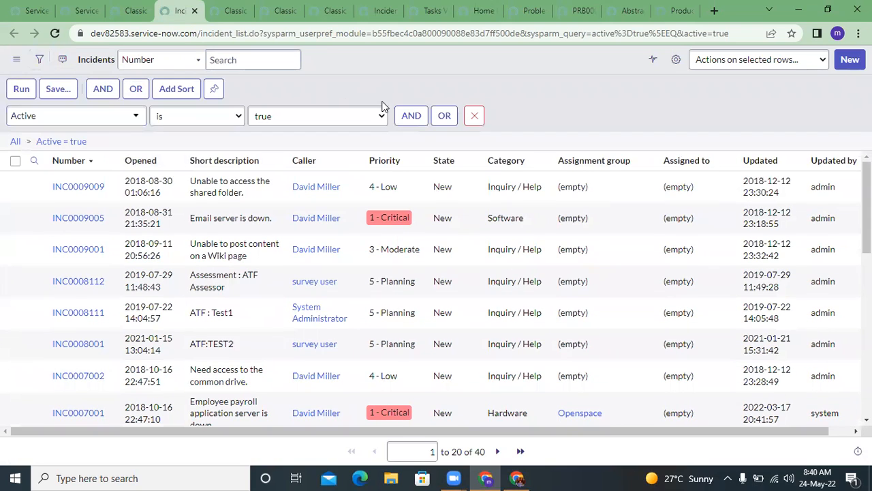
# - Add an AND condition Opened on Today to the Active is true filter and run it on the Incidents list
pyautogui.click(412, 117)
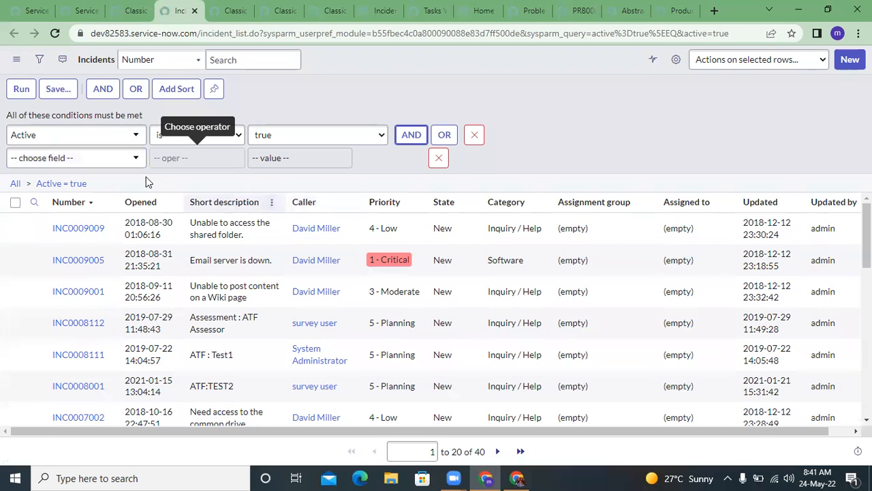
pyautogui.click(84, 158)
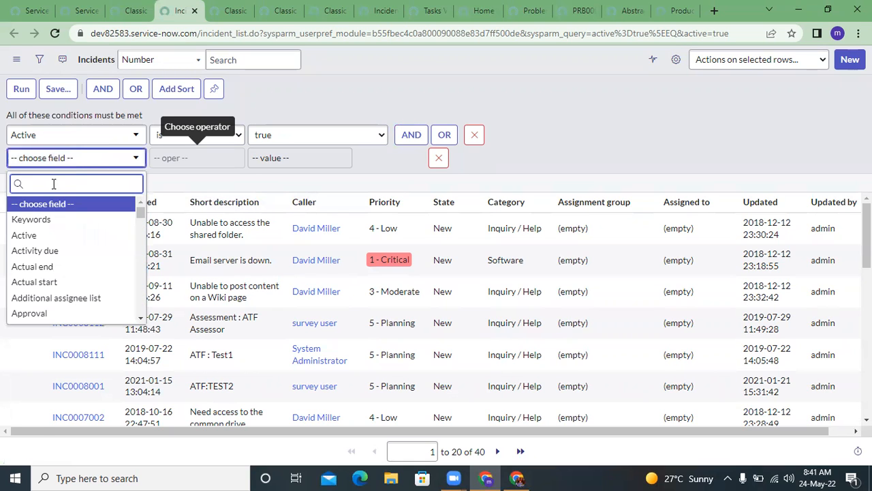
pyautogui.scroll(-15, 65, 264)
pyautogui.scroll(15, 64, 264)
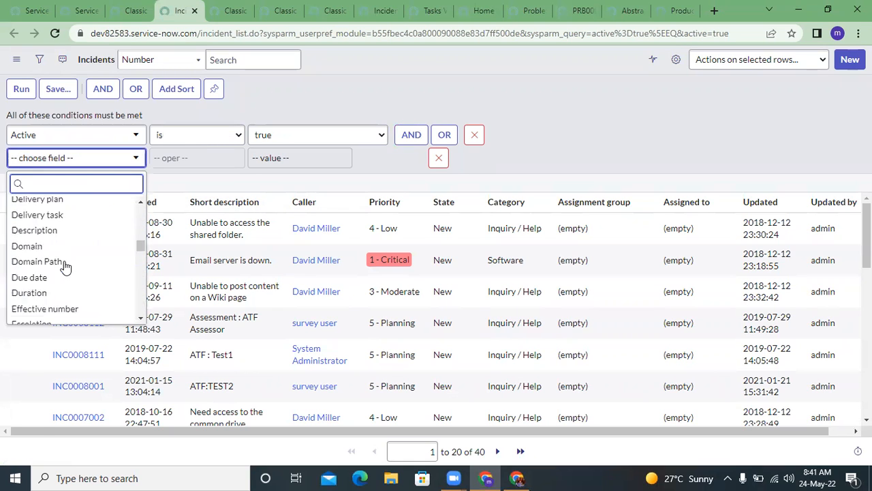
pyautogui.write('open')
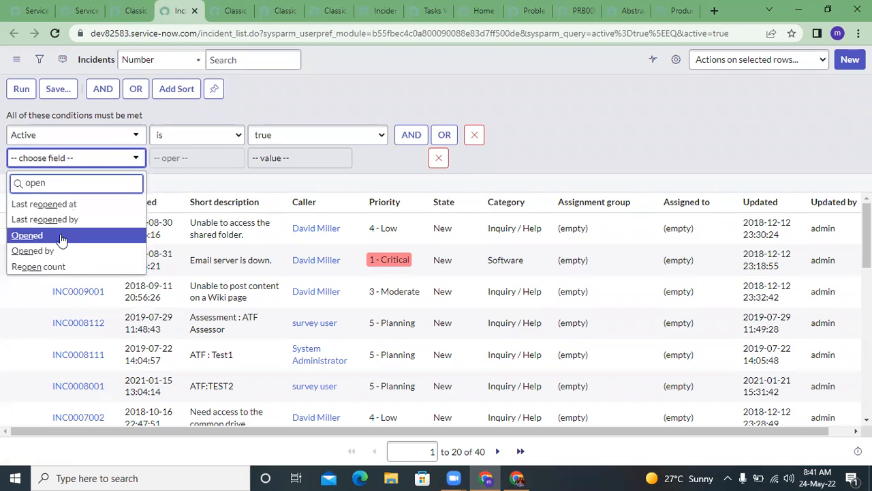
pyautogui.click(60, 239)
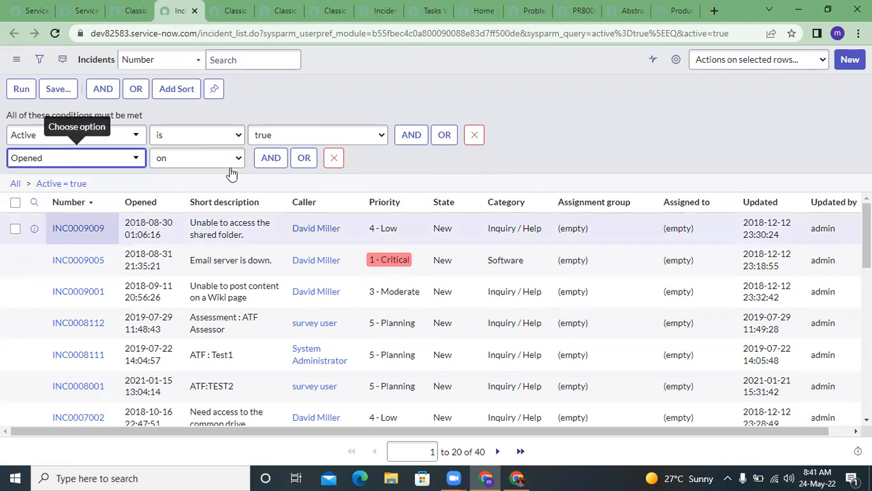
pyautogui.click(273, 158)
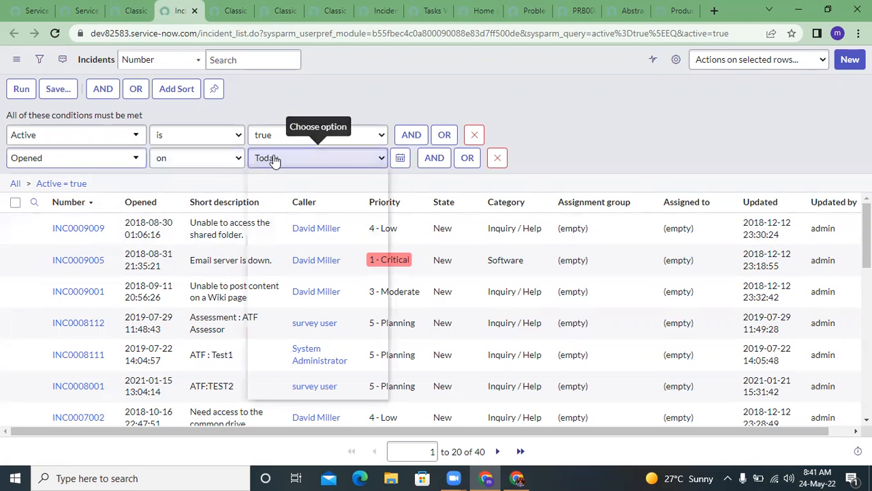
pyautogui.click(273, 158)
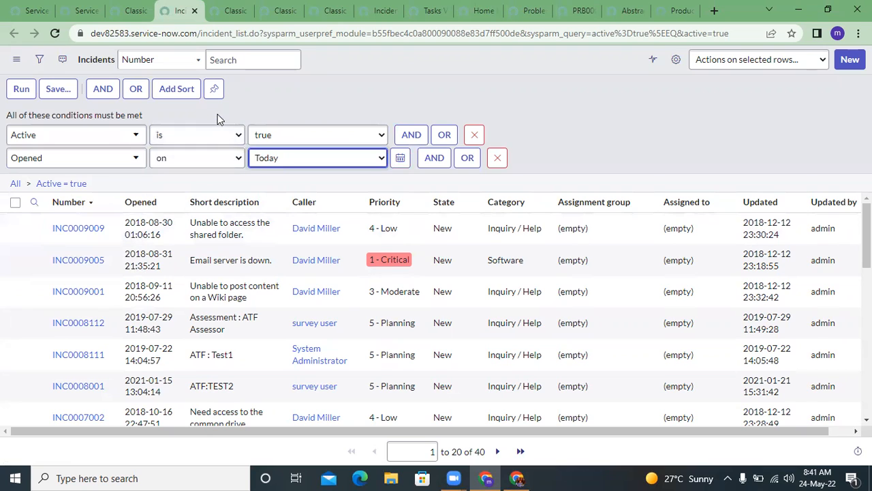
pyautogui.click(21, 89)
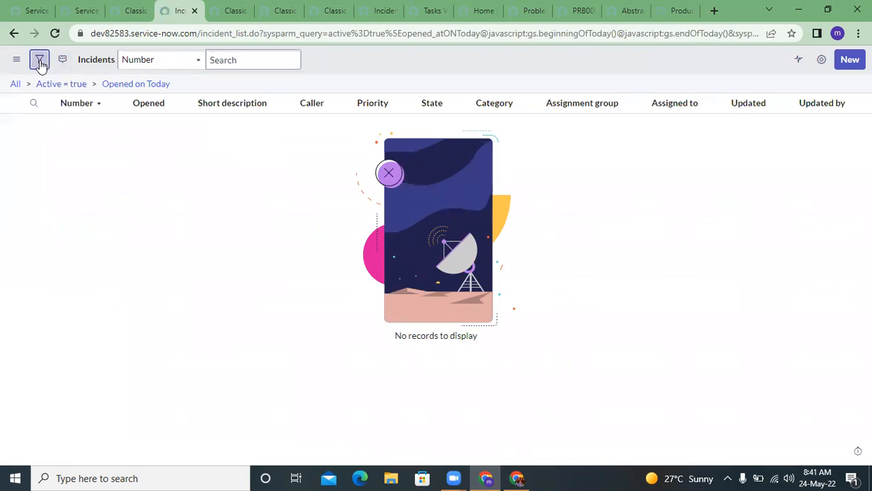
# - Remove the Opened on Today condition and rerun the incident filter with only Active is true
pyautogui.click(40, 60)
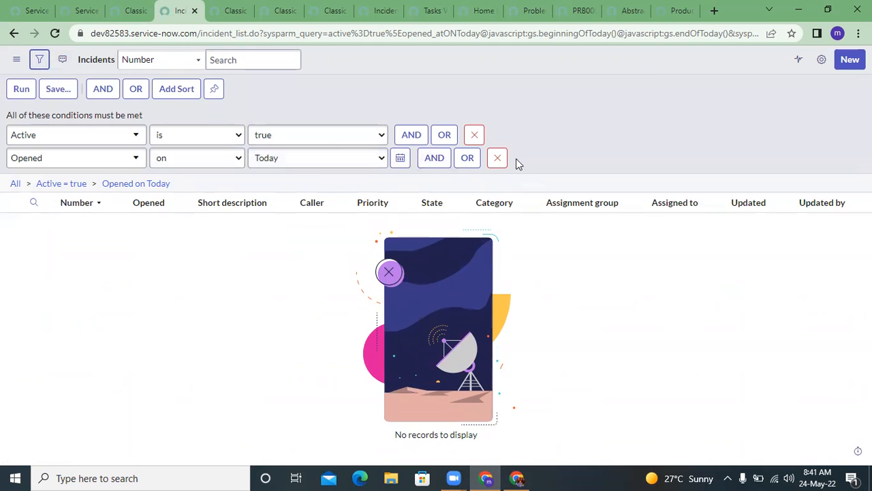
pyautogui.click(497, 157)
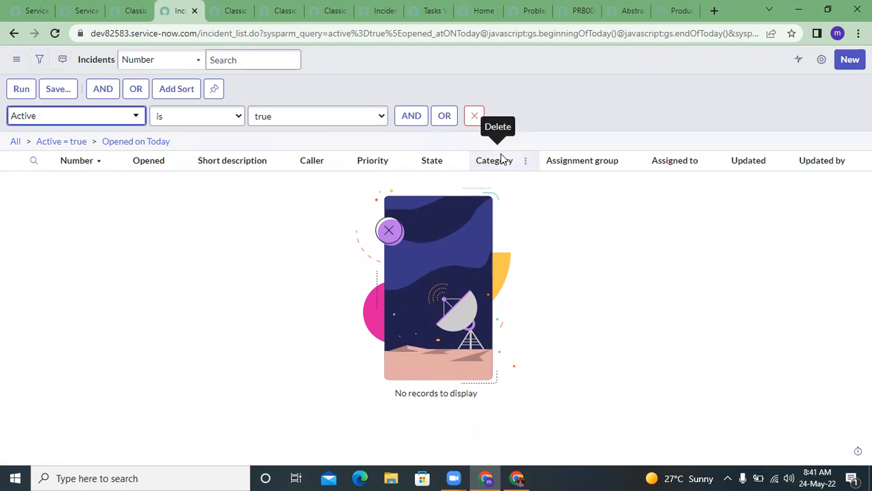
pyautogui.click(19, 89)
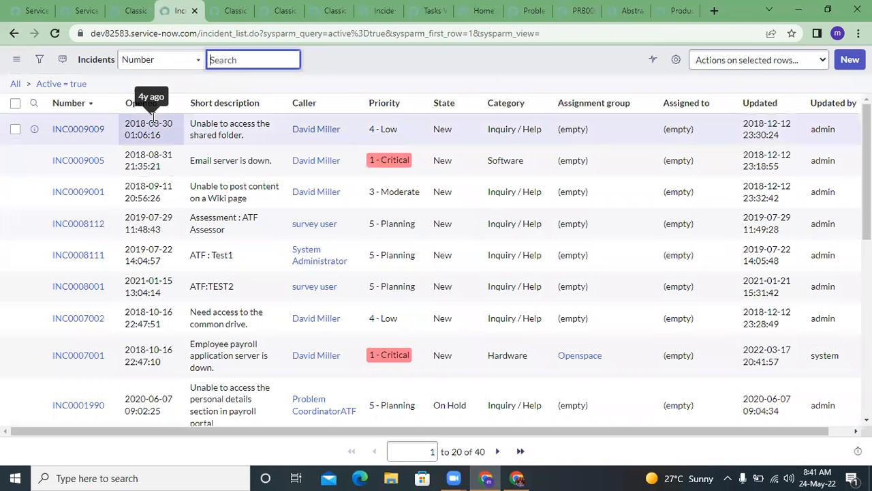
# - Expand the filter conditions again and add a second AND condition on the Updated by field
pyautogui.click(39, 63)
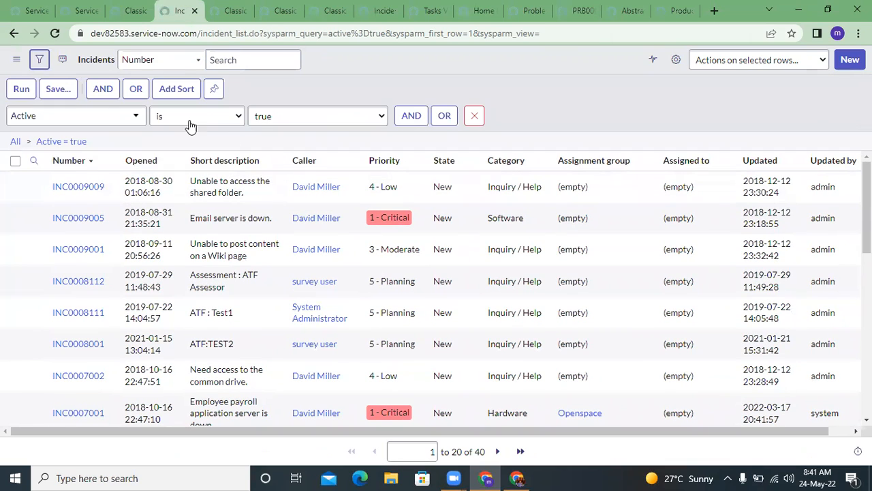
pyautogui.click(399, 113)
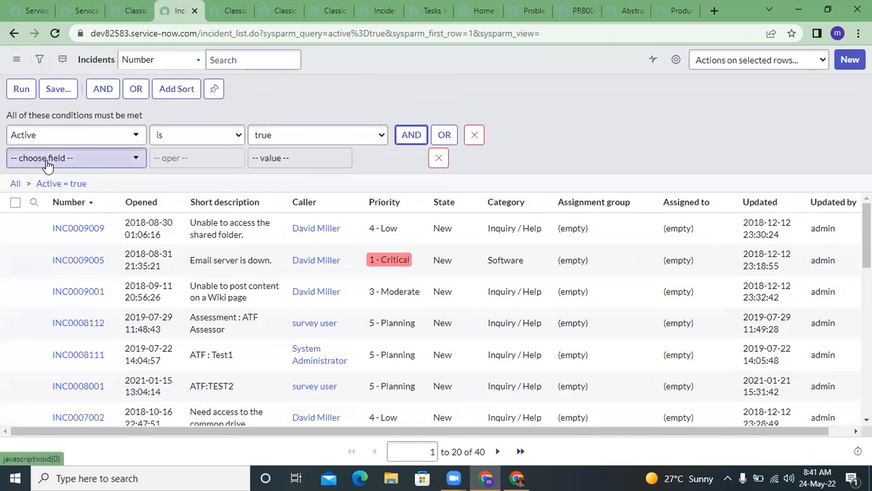
pyautogui.click(75, 157)
pyautogui.scroll(-8, 58, 251)
pyautogui.scroll(8, 58, 250)
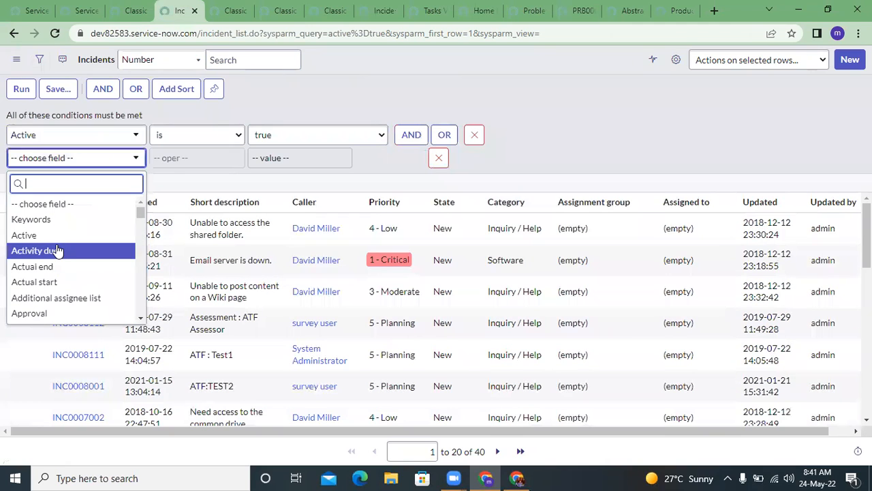
pyautogui.write('upda')
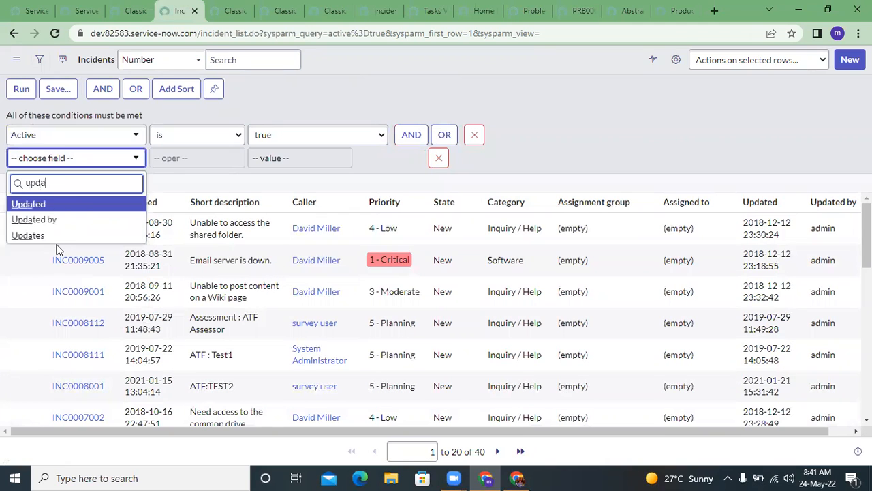
pyautogui.press('Down')
pyautogui.press('Return')
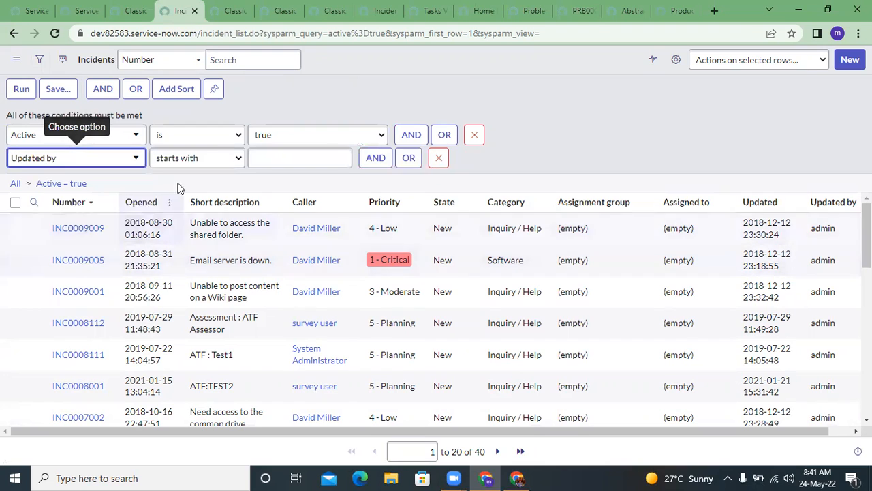
# - Examine the comparison operators offered for the Updated by condition
pyautogui.click(210, 159)
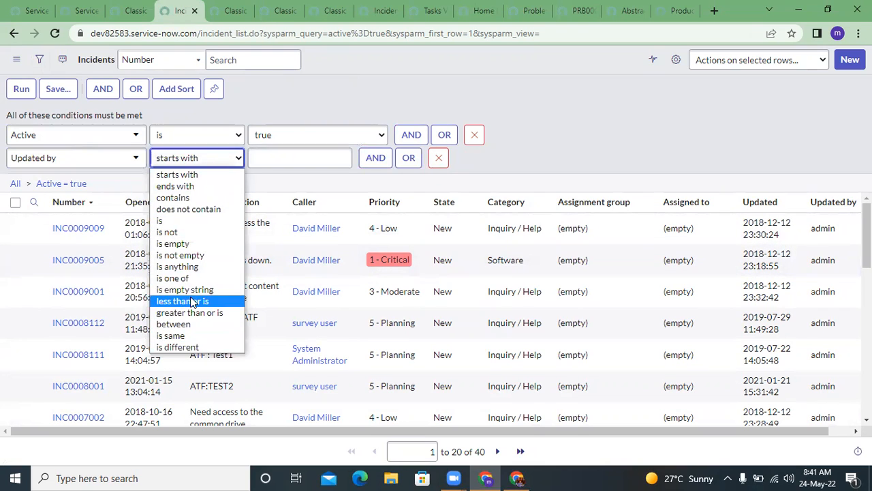
pyautogui.click(105, 161)
pyautogui.click(105, 161)
pyautogui.click(353, 188)
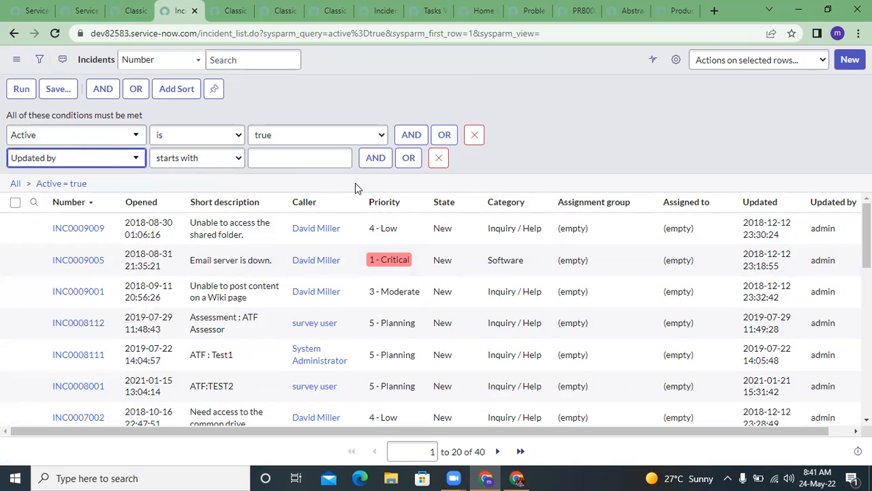
pyautogui.scroll(-8, 417, 247)
pyautogui.scroll(8, 417, 247)
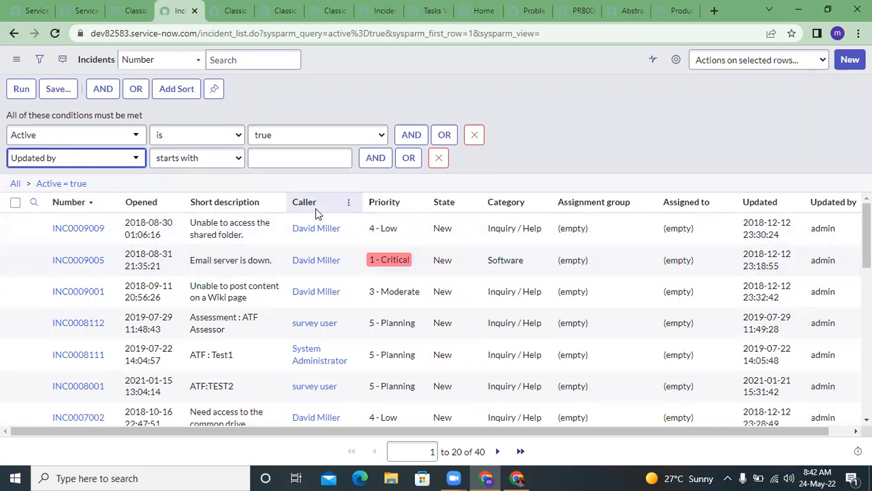
# - Change the second condition's field to Caller and check which operators it offers
pyautogui.click(86, 156)
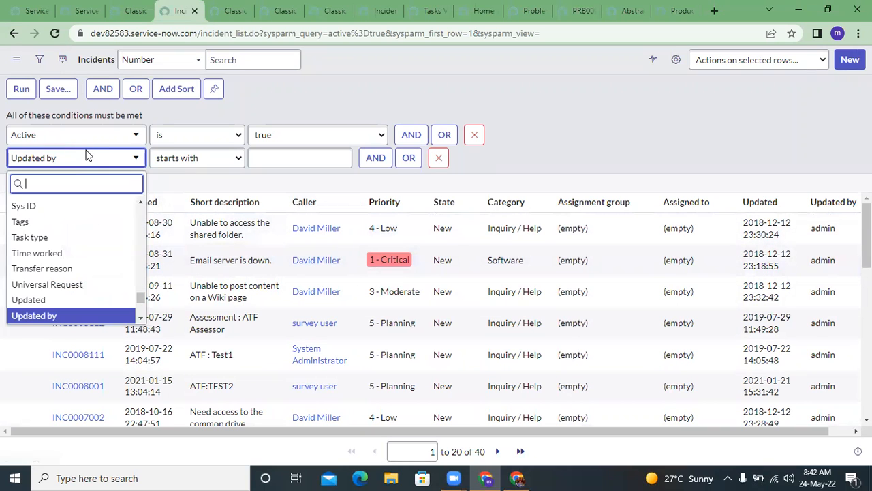
pyautogui.write('call')
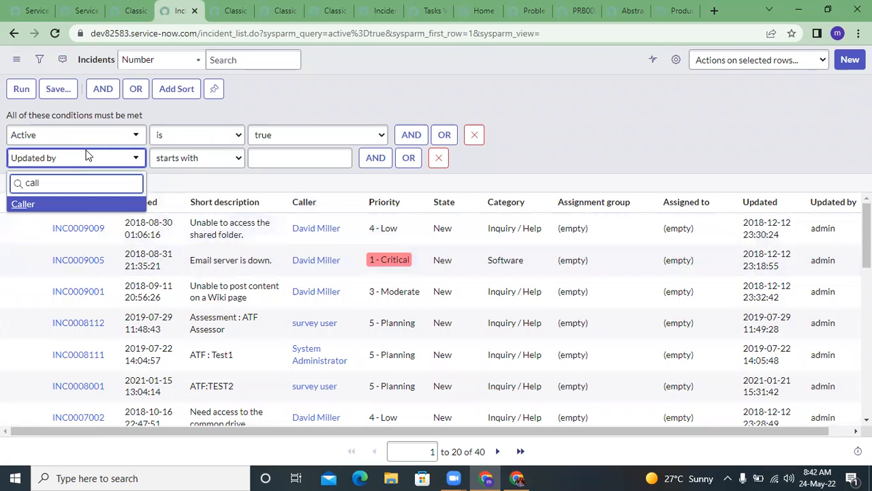
pyautogui.press('Return')
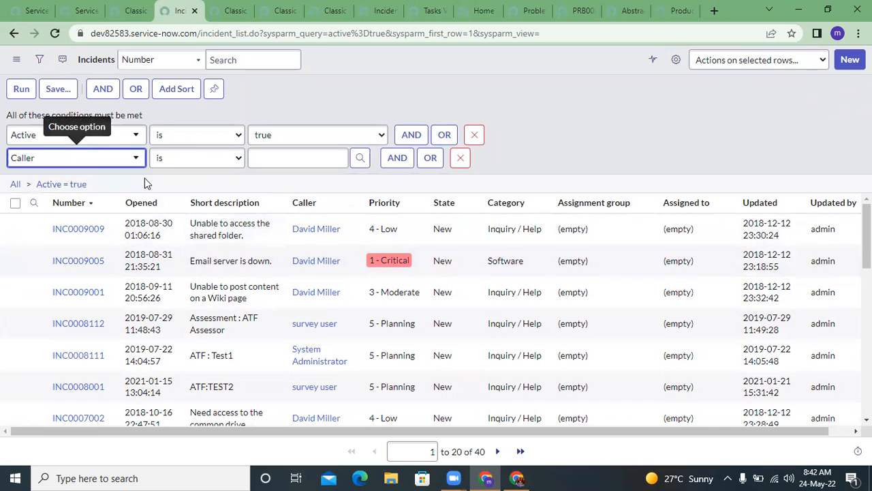
pyautogui.click(176, 164)
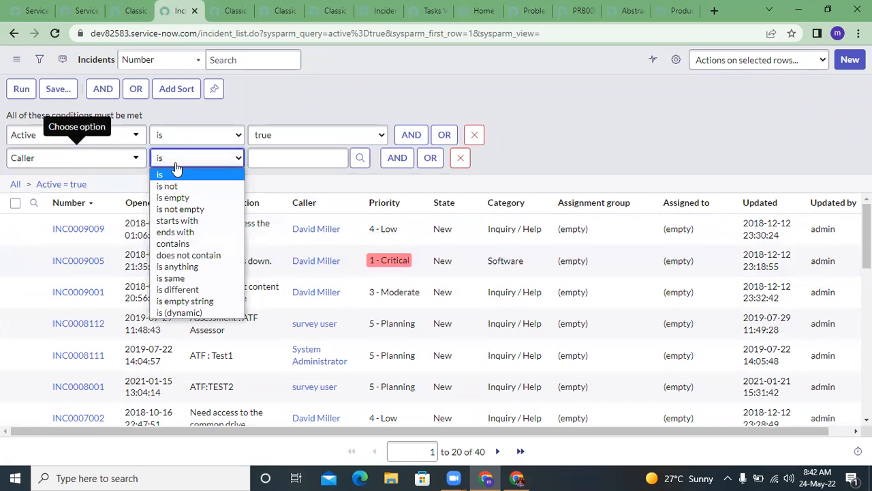
pyautogui.click(324, 154)
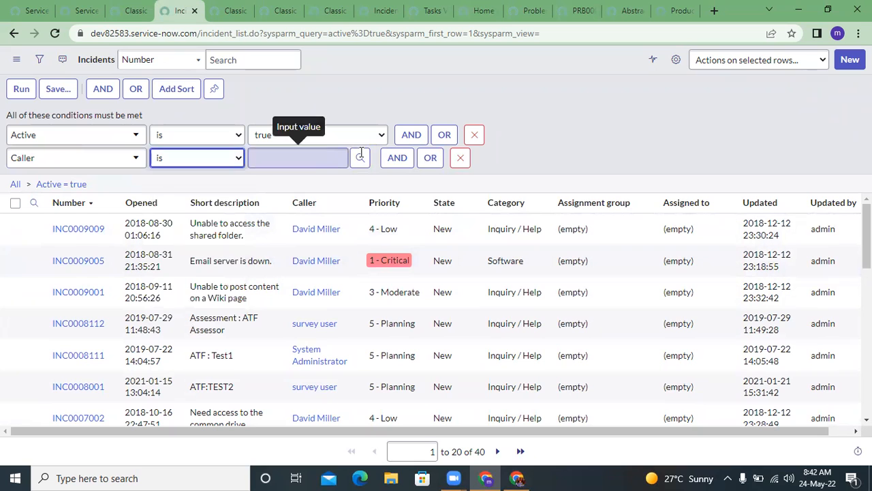
# - Set the Caller condition to is (dynamic) with the value Me and run the filter
pyautogui.click(231, 161)
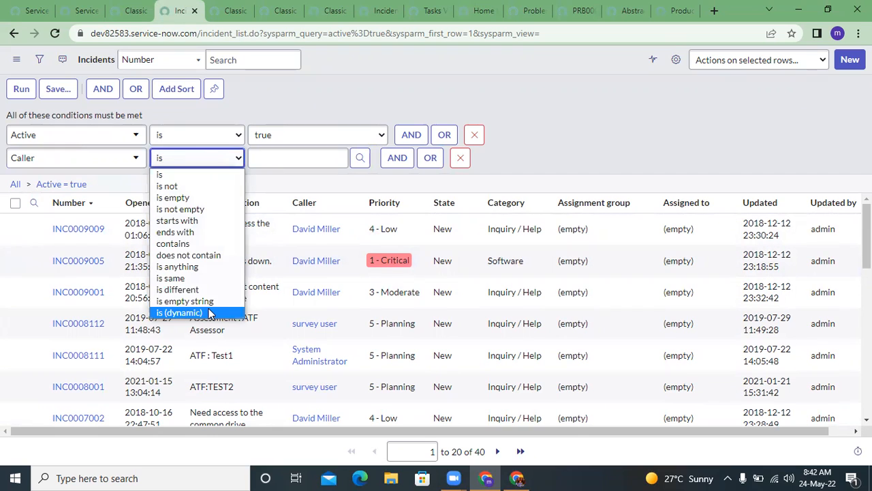
pyautogui.press('Escape')
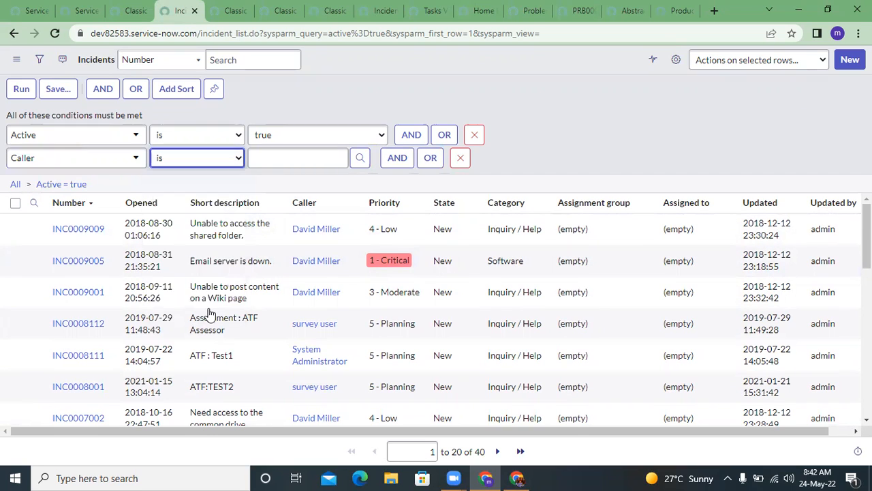
pyautogui.click(234, 170)
pyautogui.click(274, 160)
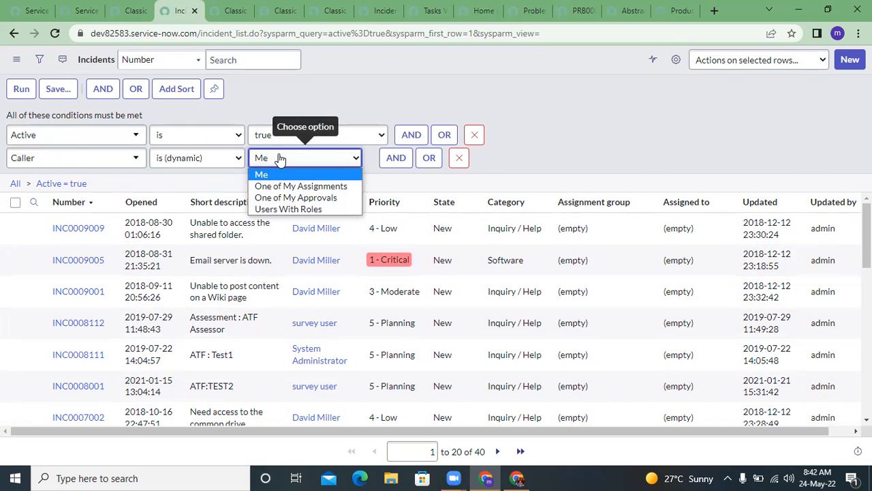
pyautogui.click(320, 213)
pyautogui.click(317, 161)
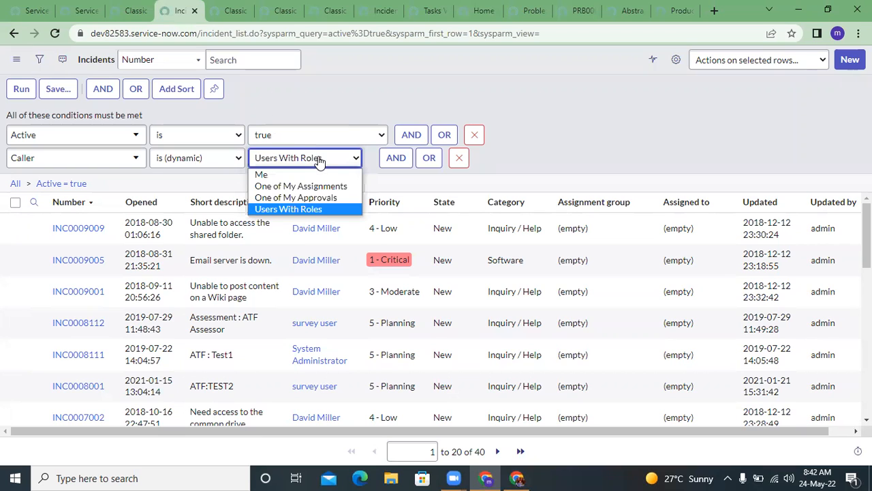
pyautogui.click(314, 174)
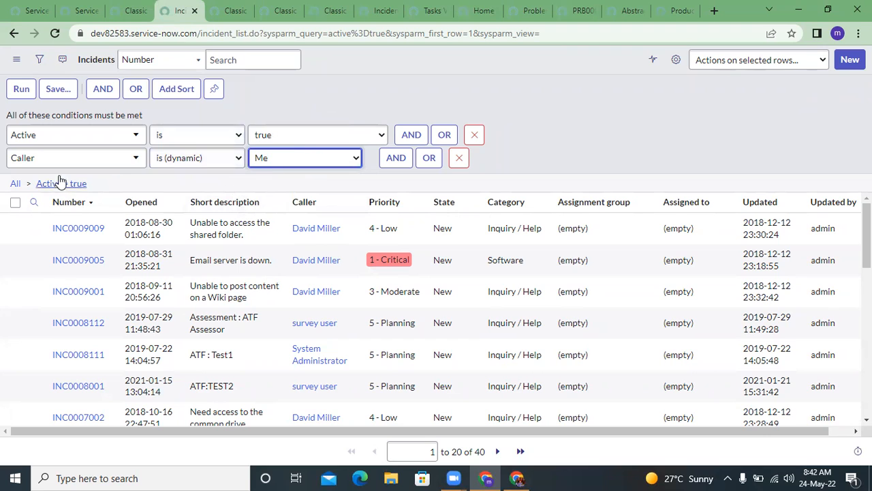
pyautogui.click(10, 90)
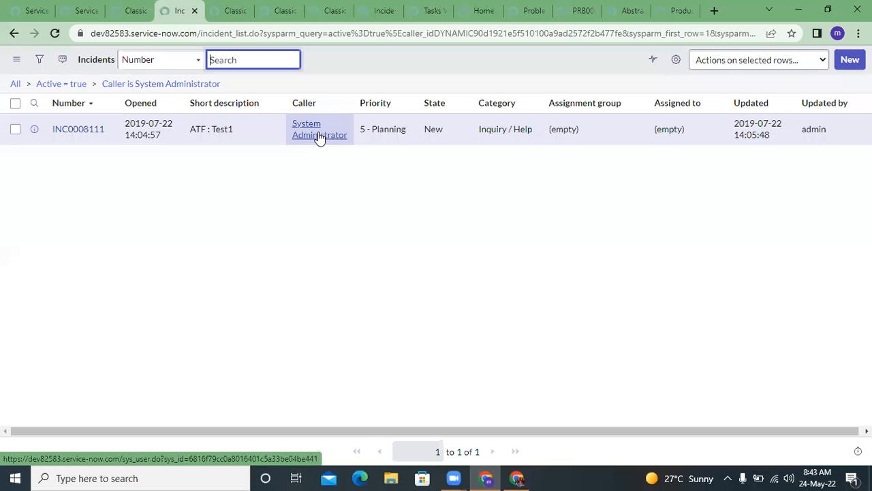
# - Remove the Caller condition, rerun the filter with only Active is true and expand the conditions again
pyautogui.click(35, 59)
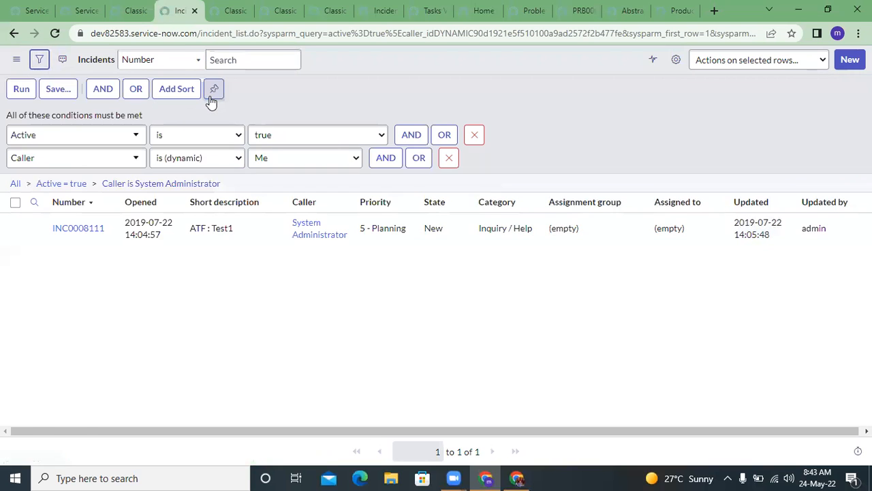
pyautogui.click(189, 181)
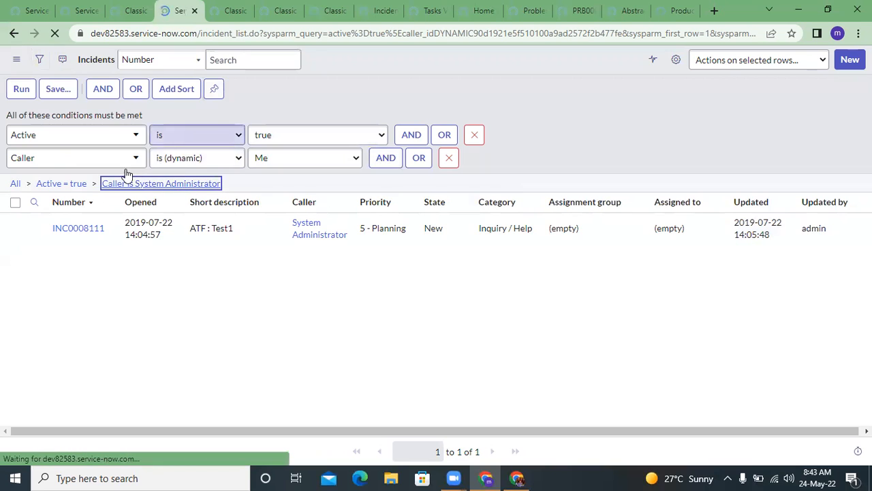
pyautogui.click(38, 60)
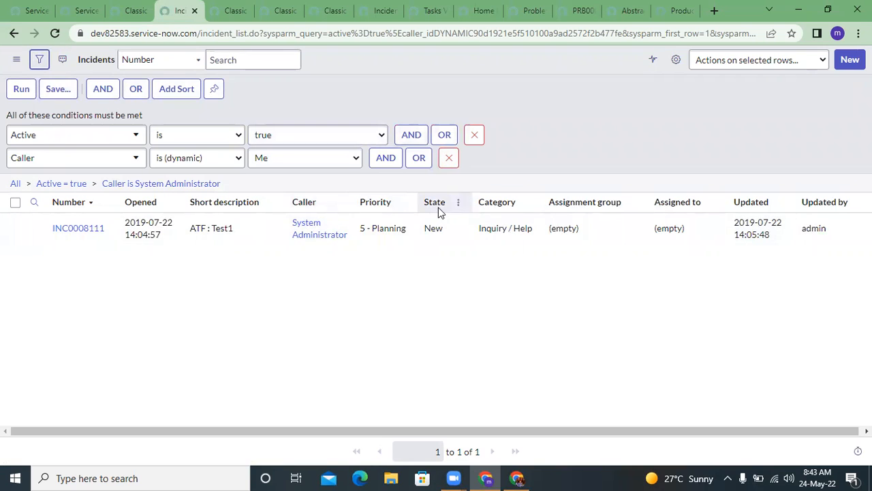
pyautogui.click(446, 161)
pyautogui.click(21, 83)
pyautogui.click(21, 89)
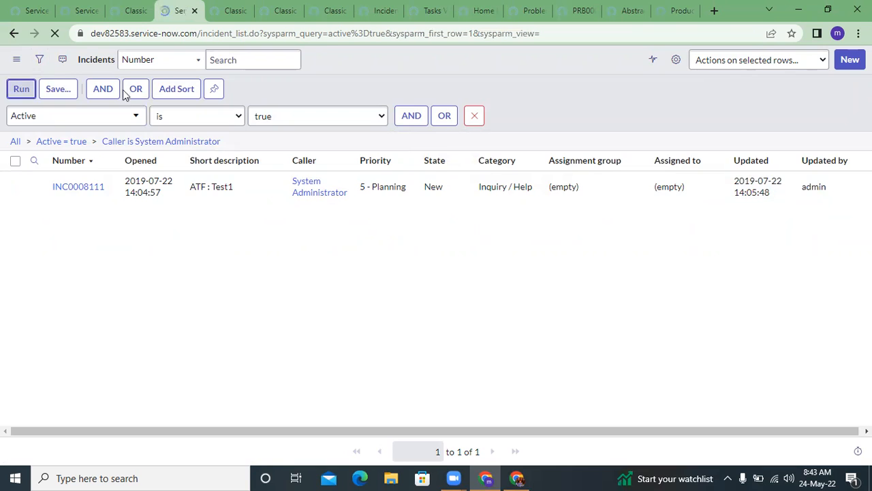
pyautogui.click(39, 60)
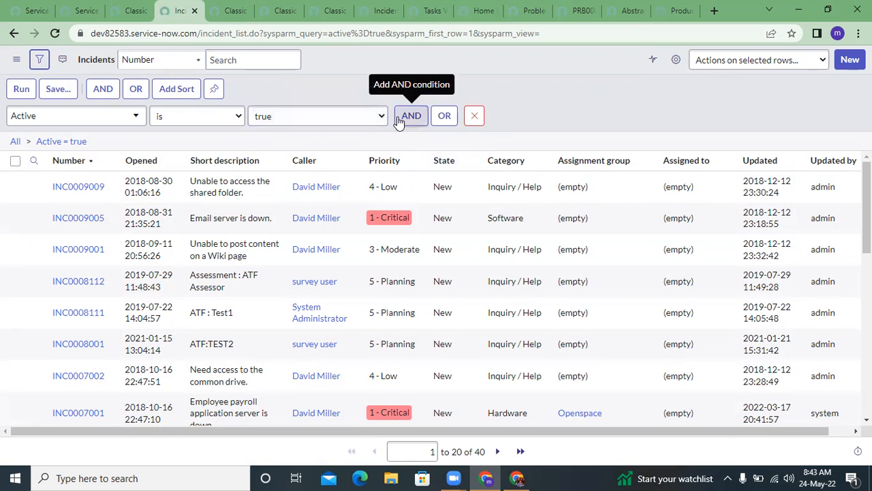
# - Try an extra AND condition and an OR condition beside Active, browse the fields available for the OR condition, and remove both
pyautogui.click(402, 120)
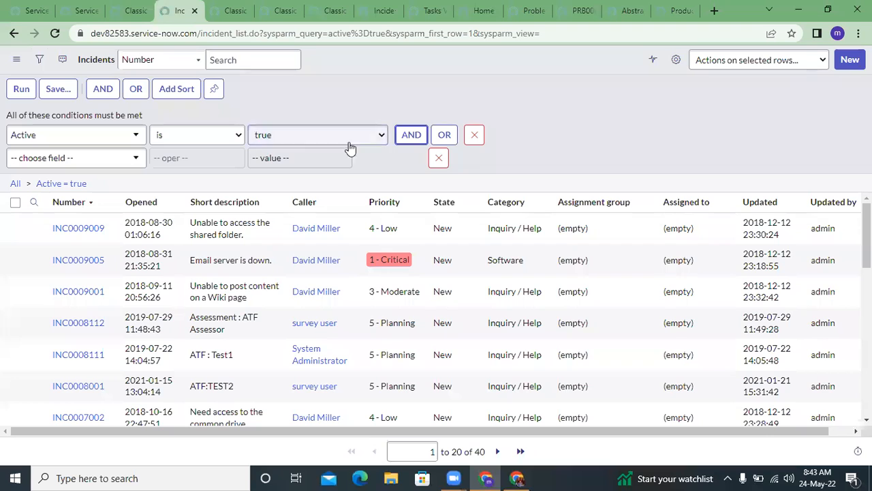
pyautogui.click(439, 158)
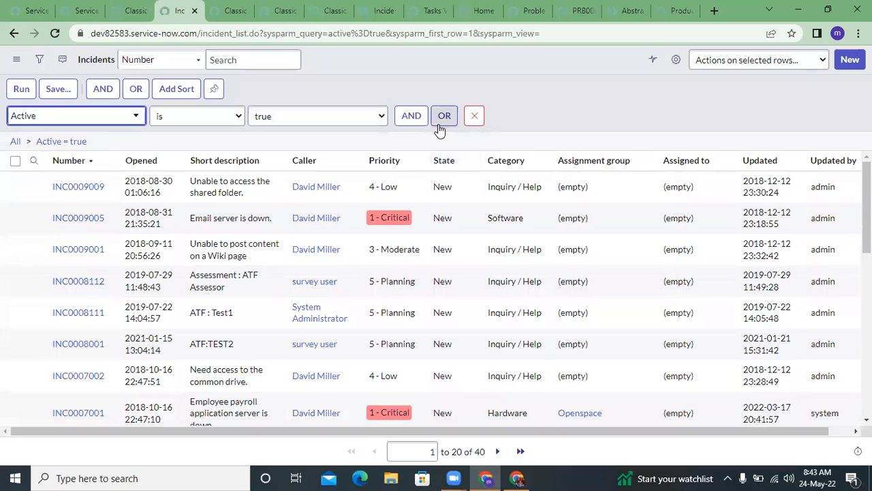
pyautogui.click(443, 122)
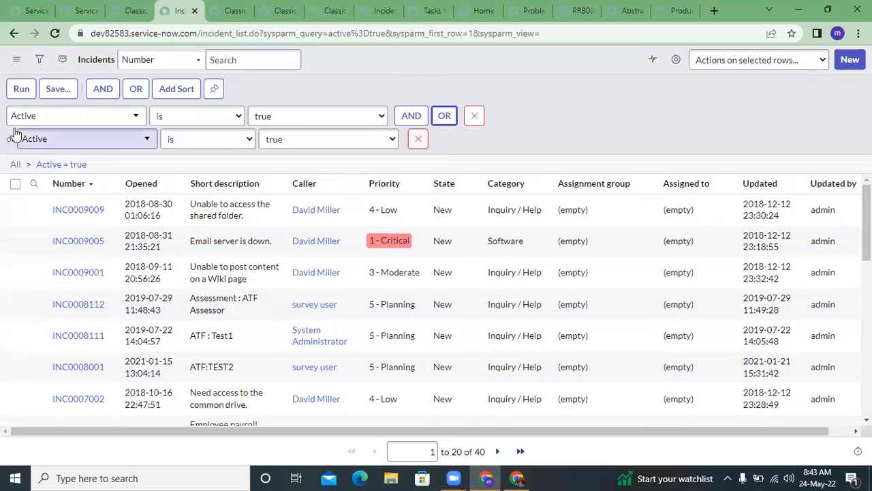
pyautogui.click(111, 139)
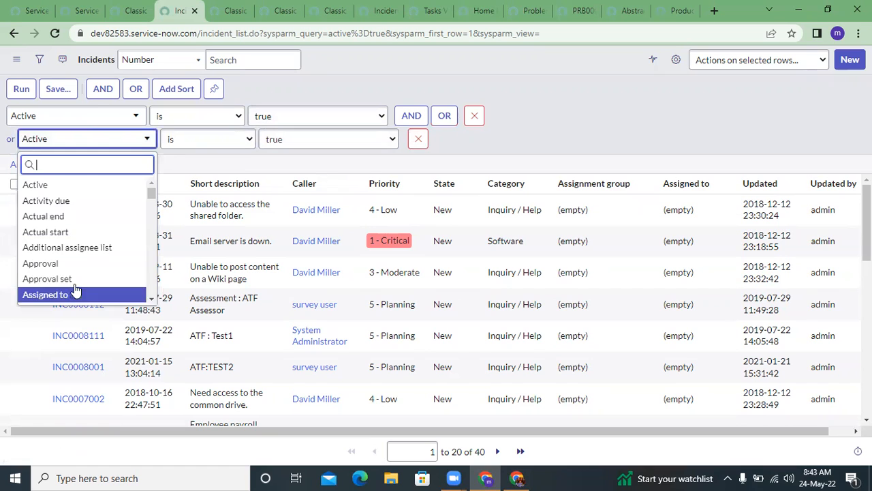
pyautogui.scroll(-10, 75, 290)
pyautogui.scroll(15, 75, 289)
pyautogui.scroll(-15, 75, 292)
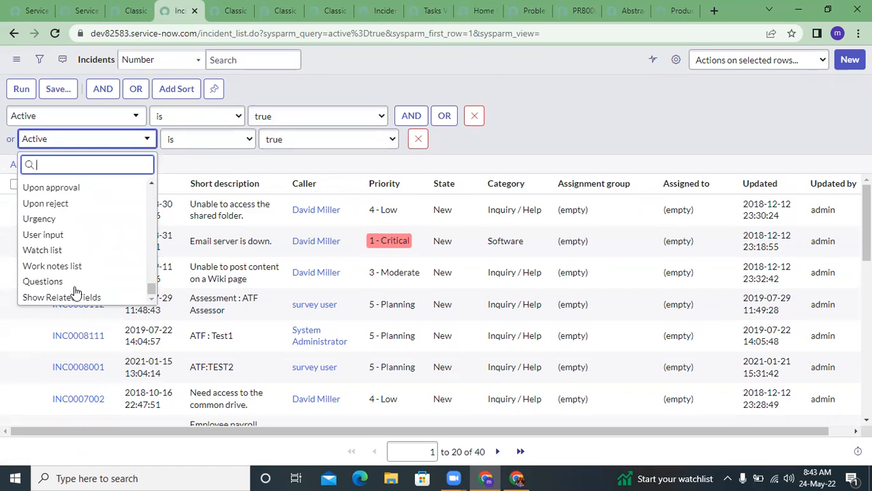
pyautogui.scroll(15, 75, 290)
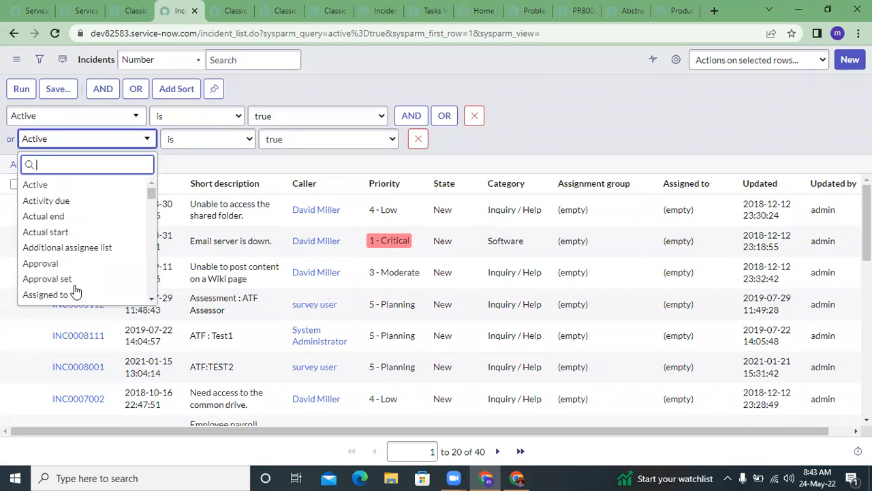
pyautogui.scroll(-10, 75, 292)
pyautogui.scroll(-5, 75, 291)
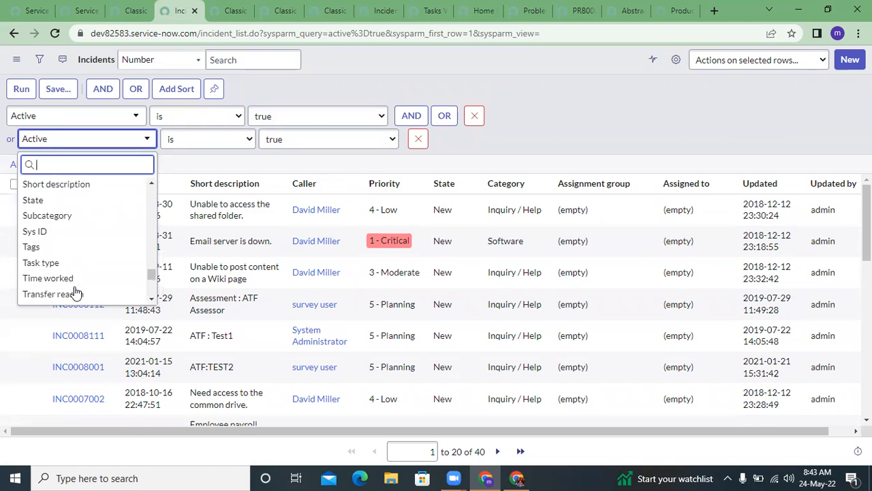
pyautogui.click(418, 139)
pyautogui.click(417, 138)
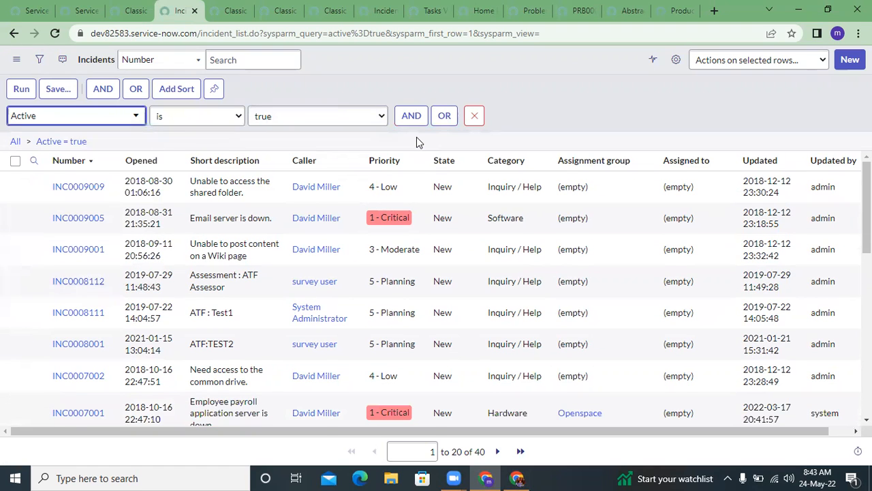
# - Sort the incident list by Opened, comparing the oldest dates in ascending order with the newest in descending order, and keep it descending
pyautogui.scroll(-3, 283, 195)
pyautogui.scroll(3, 283, 195)
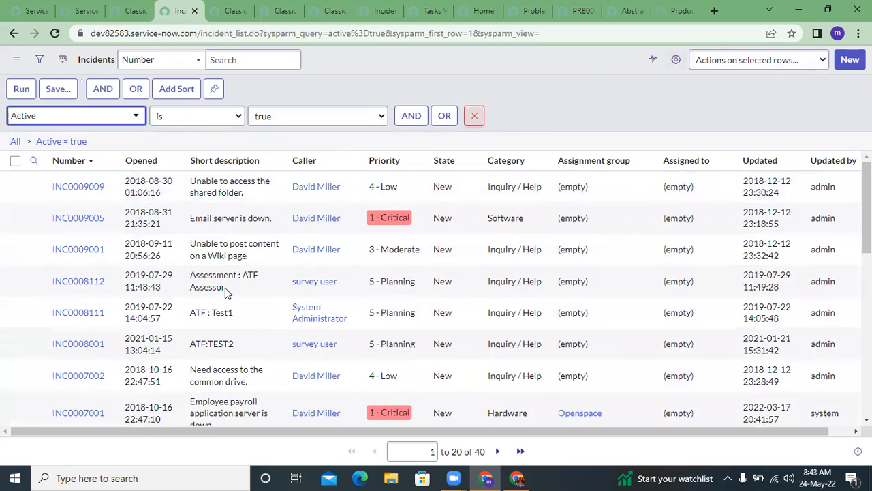
pyautogui.scroll(-4, 226, 287)
pyautogui.scroll(4, 227, 285)
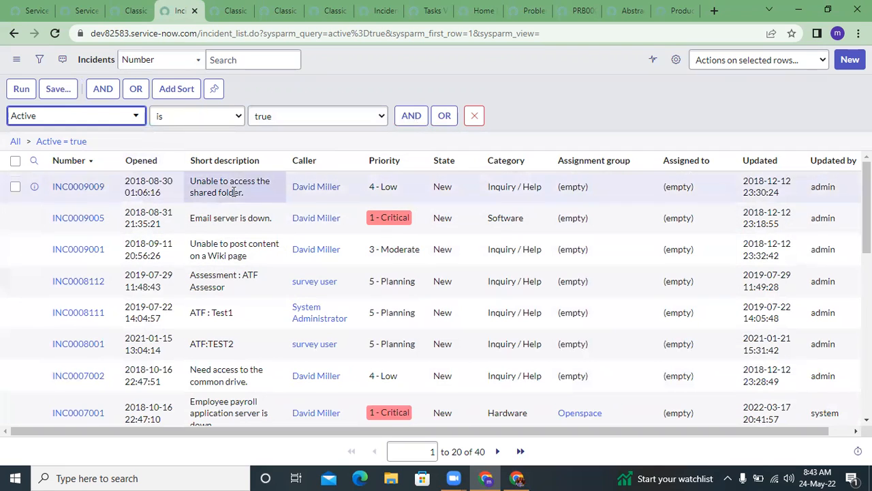
pyautogui.click(141, 163)
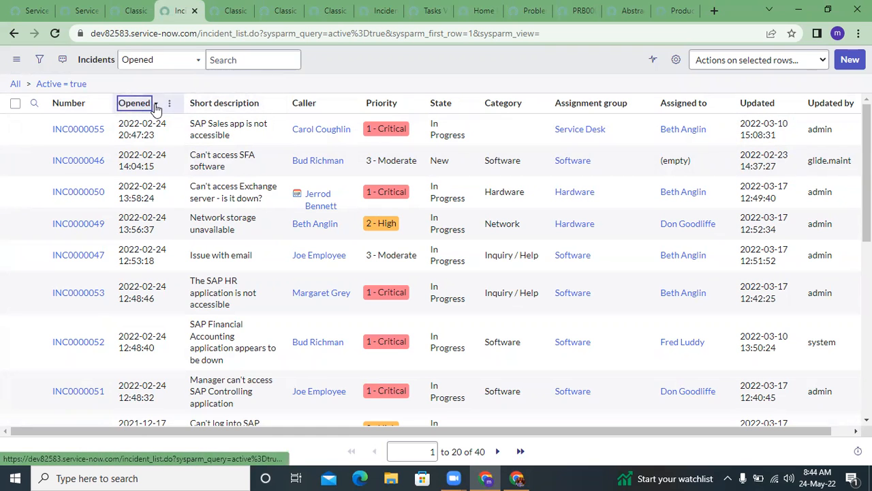
pyautogui.click(156, 104)
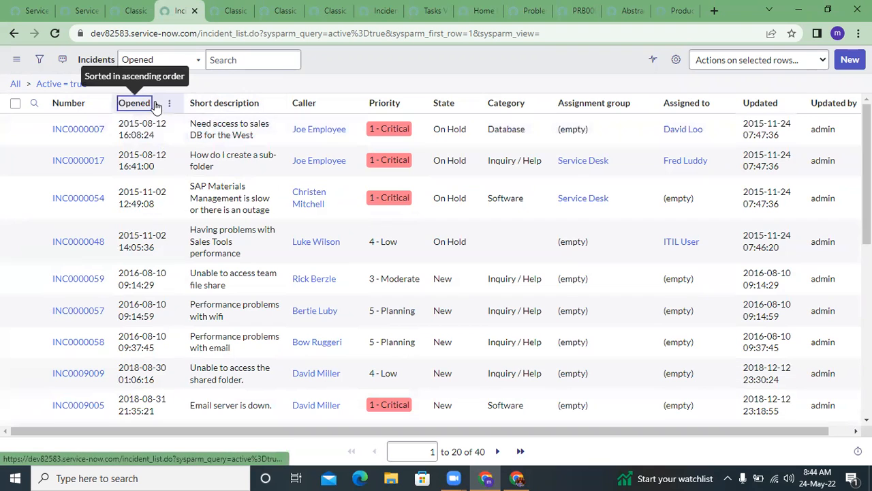
pyautogui.moveTo(120, 124); pyautogui.dragTo(147, 235)
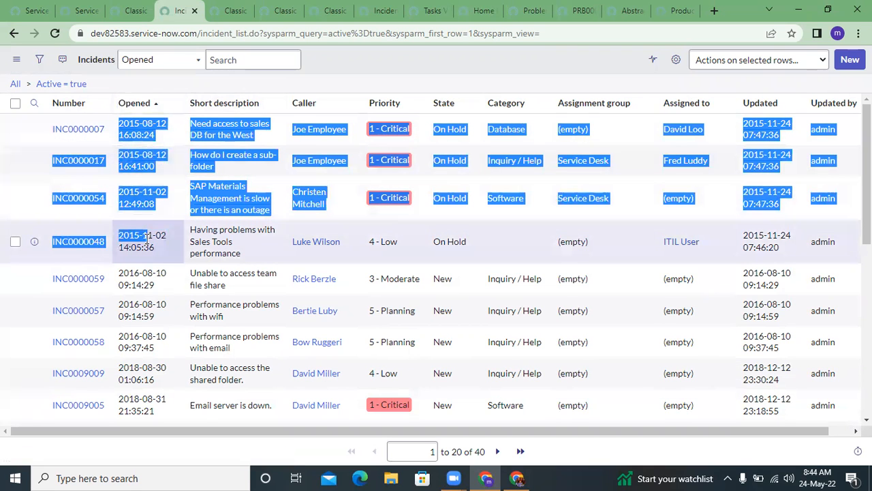
pyautogui.click(155, 105)
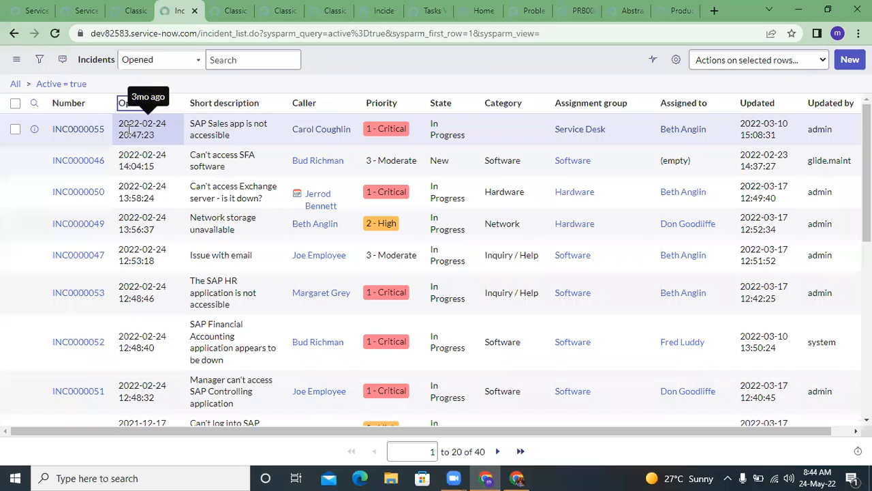
pyautogui.moveTo(122, 123); pyautogui.dragTo(159, 136)
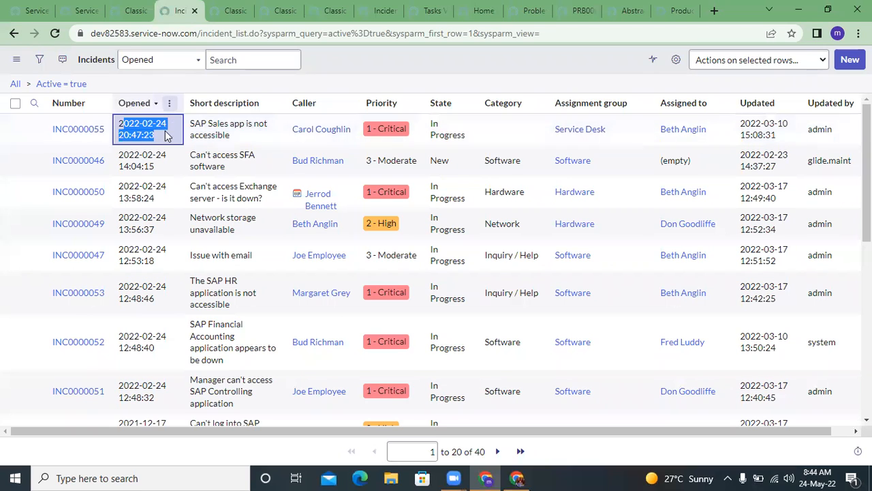
pyautogui.click(184, 71)
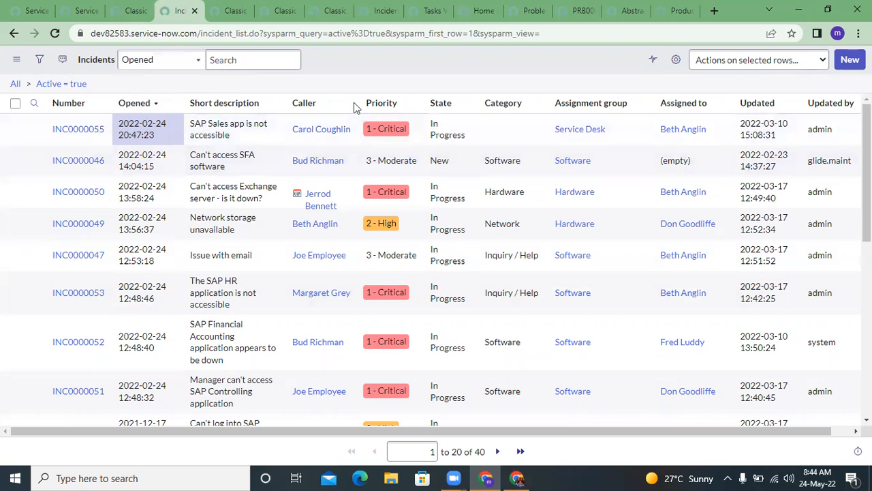
# - Reveal the full URL of the incident list and highlight its instance address, dev82583.service-now.com
pyautogui.click(136, 10)
pyautogui.click(179, 10)
pyautogui.click(208, 34)
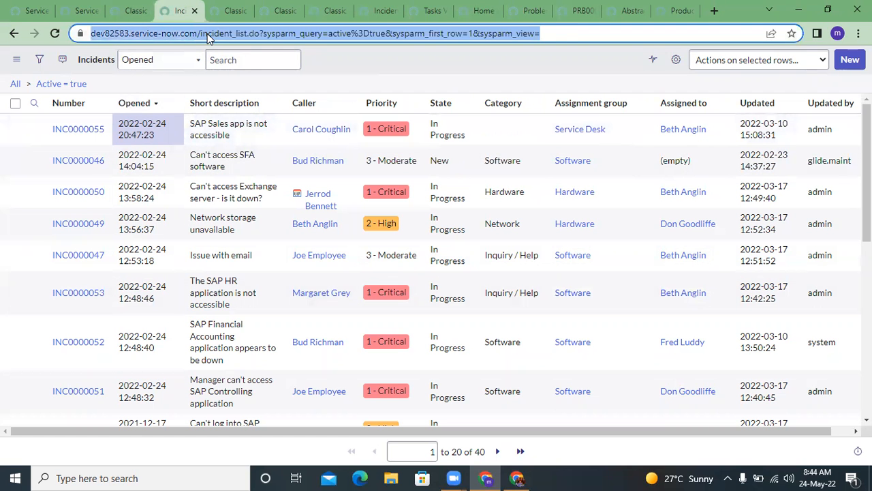
pyautogui.click(207, 34)
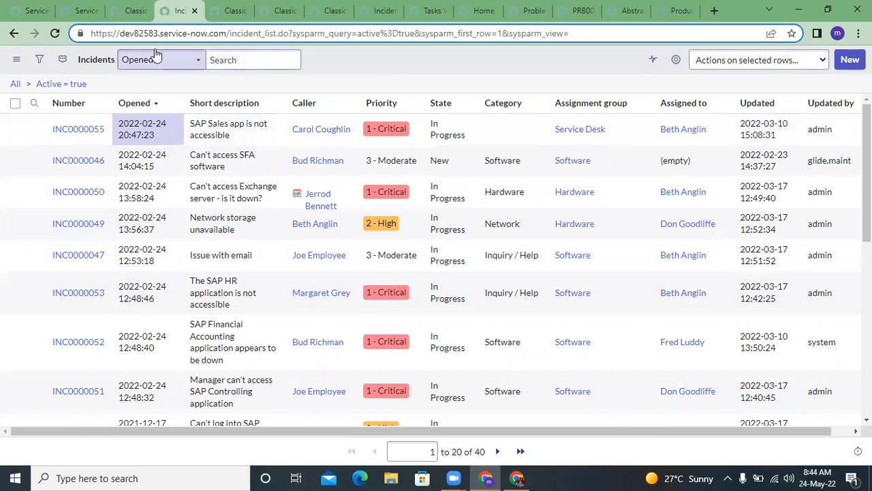
pyautogui.moveTo(120, 35); pyautogui.dragTo(222, 31)
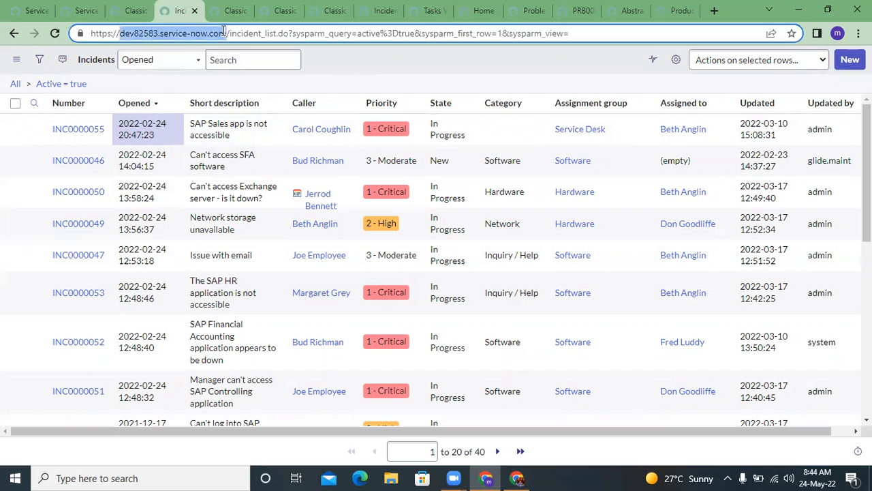
pyautogui.click(224, 32)
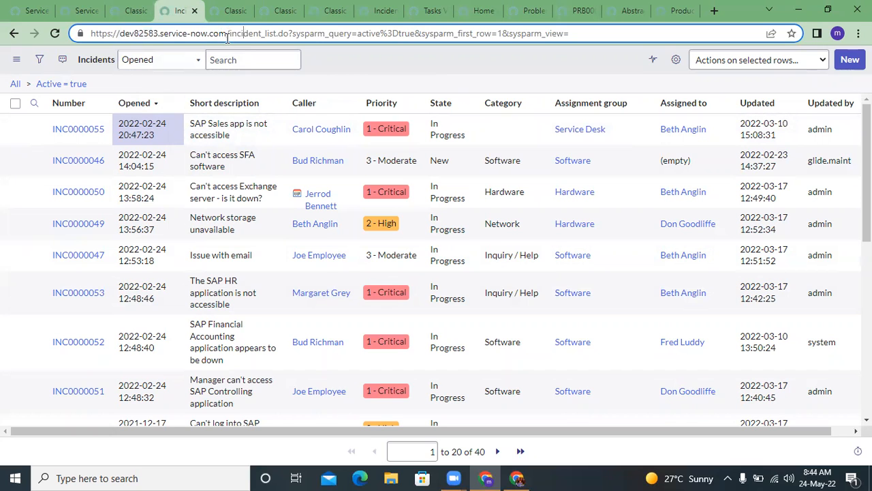
# - Highlight the table name incident and the _list.do part of the URL
pyautogui.doubleClick(230, 38)
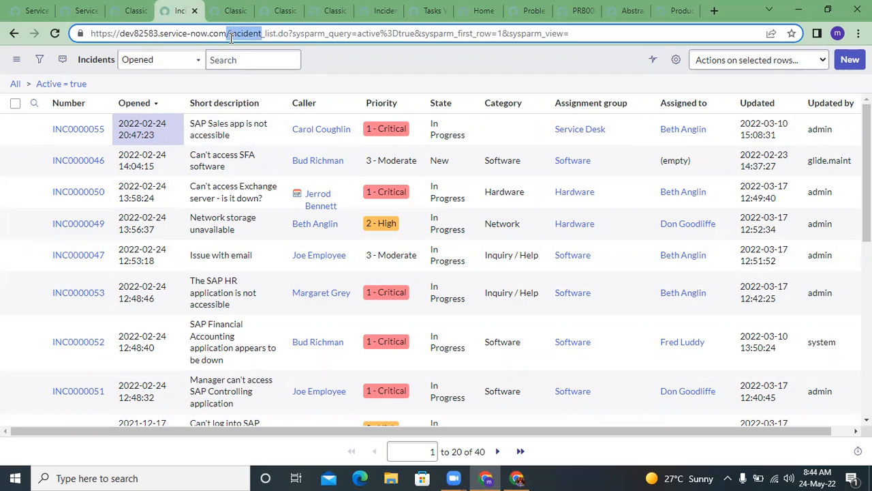
pyautogui.press('Right')
pyautogui.hotkey('shift', 'Right')
pyautogui.hotkey('shift', 'Right')
pyautogui.hotkey('shift', 'Right')
pyautogui.hotkey('shift', 'Right')
pyautogui.hotkey('shift', 'Right')
pyautogui.hotkey('shift', 'Right')
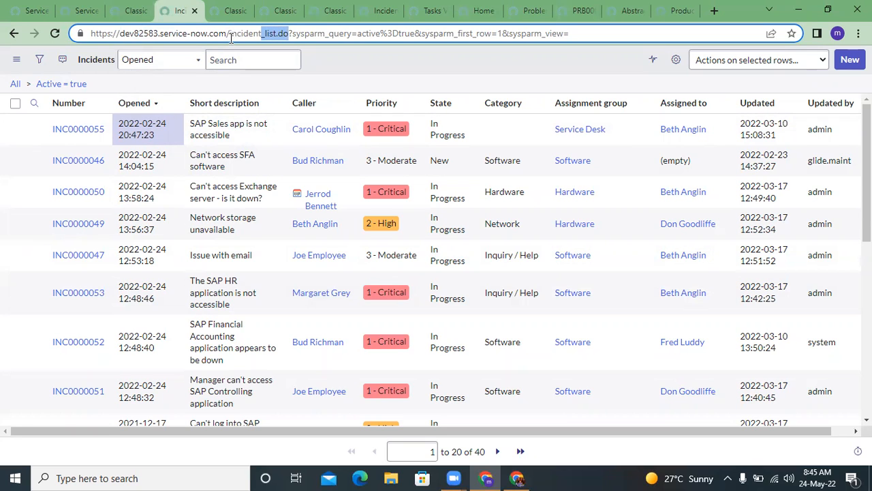
# - Highlight the sysparm_query parameter in the URL and its value active%3Dtrue
pyautogui.press('Right')
pyautogui.press('Right')
pyautogui.hotkey('ctrl', 'shift', 'Right')
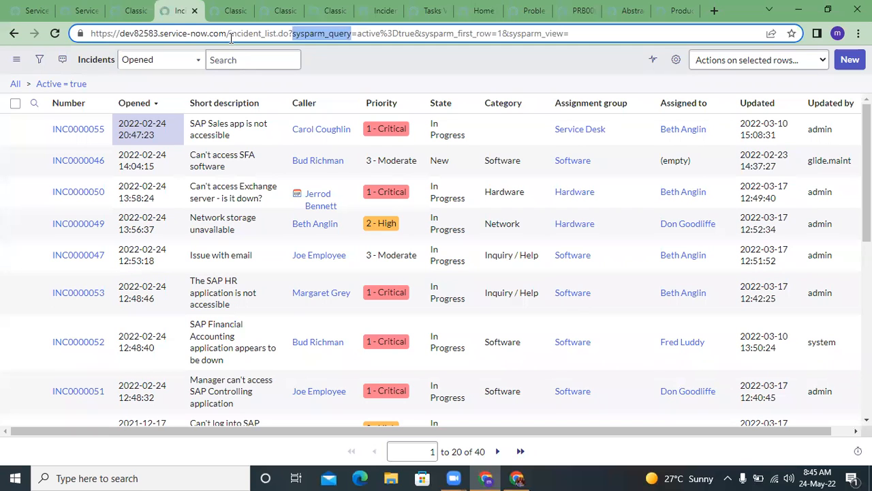
pyautogui.press('Right')
pyautogui.press('Right')
pyautogui.hotkey('shift', 'Right')
pyautogui.hotkey('shift', 'Right')
pyautogui.hotkey('shift', 'Right')
pyautogui.hotkey('shift', 'Right')
pyautogui.hotkey('shift', 'Right')
pyautogui.hotkey('shift', 'Right')
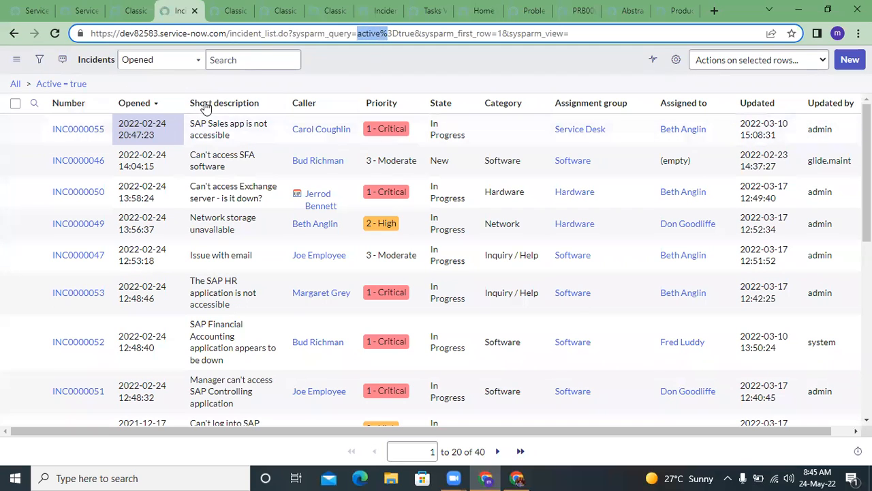
pyautogui.click(324, 83)
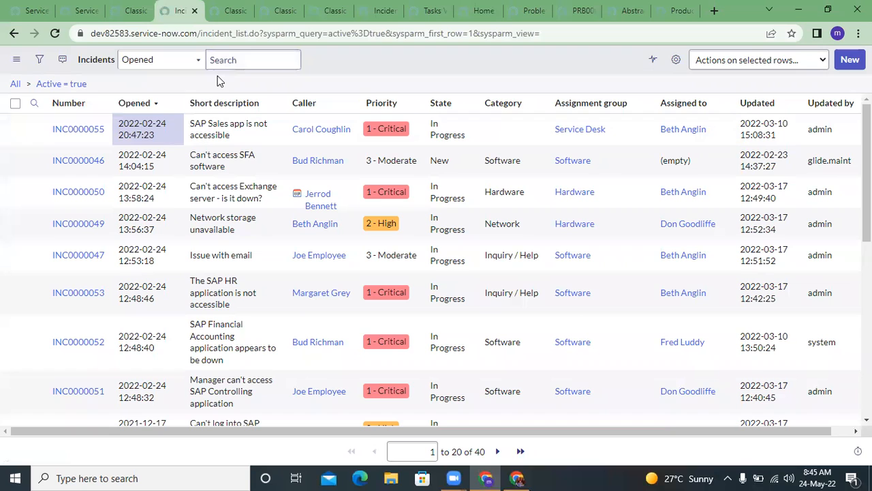
pyautogui.moveTo(328, 33); pyautogui.dragTo(386, 34)
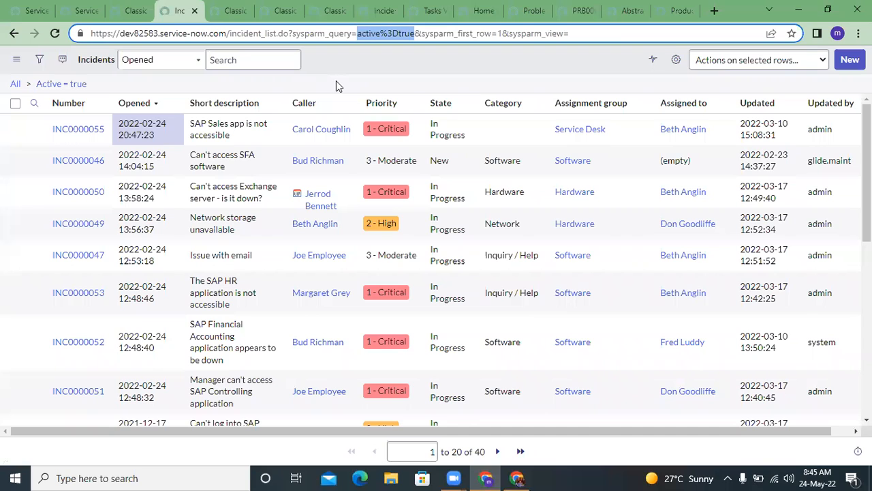
# - Add the AND condition Urgency is 1 - High to the incident filter, run it and highlight the encoded query in the URL
pyautogui.click(41, 63)
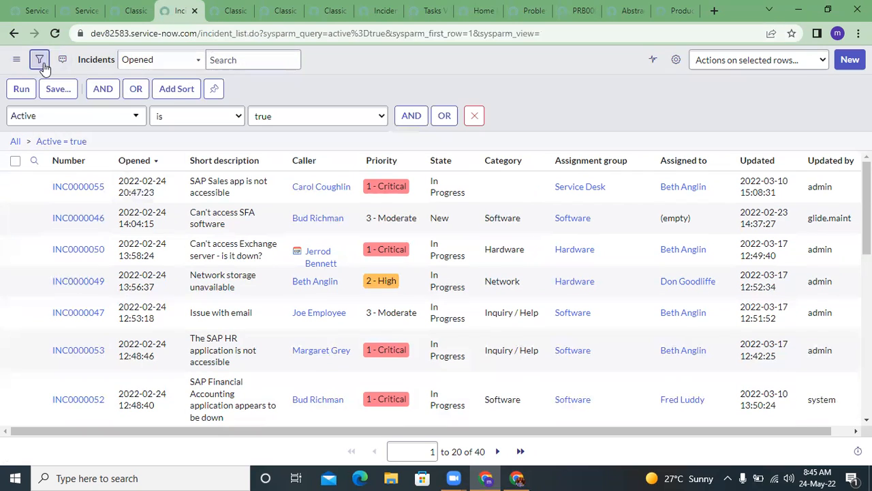
pyautogui.click(417, 113)
pyautogui.click(78, 156)
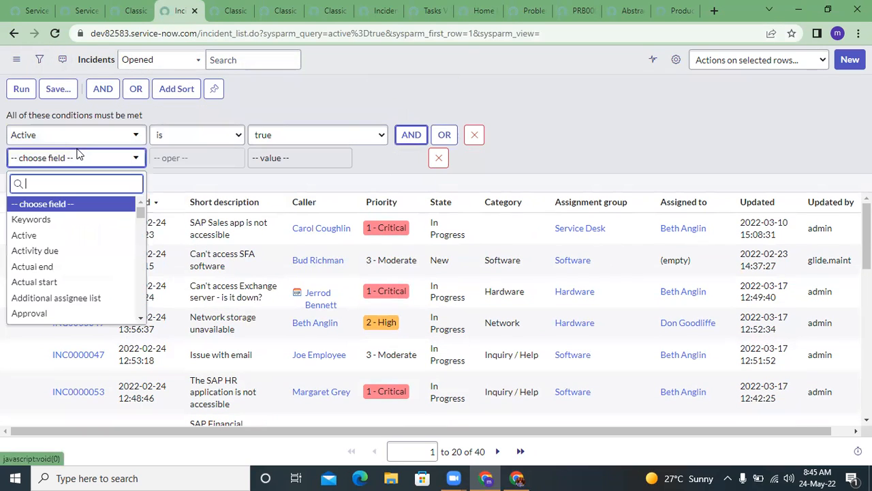
pyautogui.scroll(-10, 61, 263)
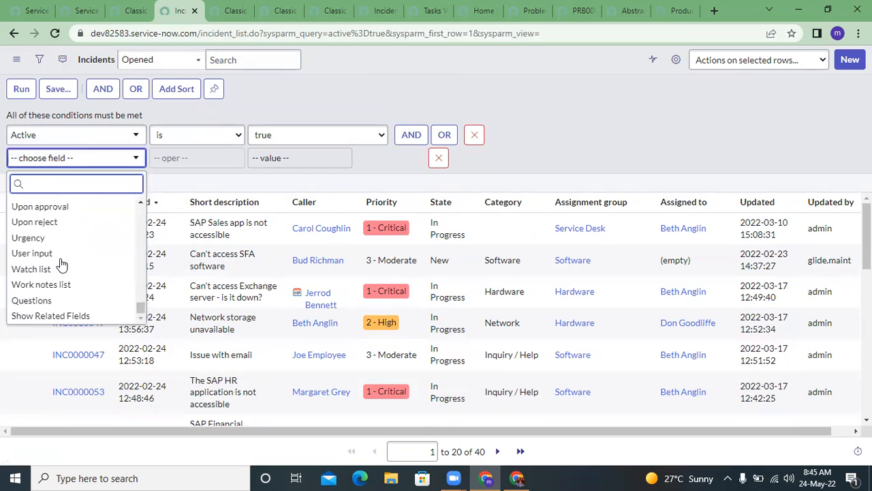
pyautogui.scroll(2, 61, 263)
pyautogui.scroll(-1, 61, 264)
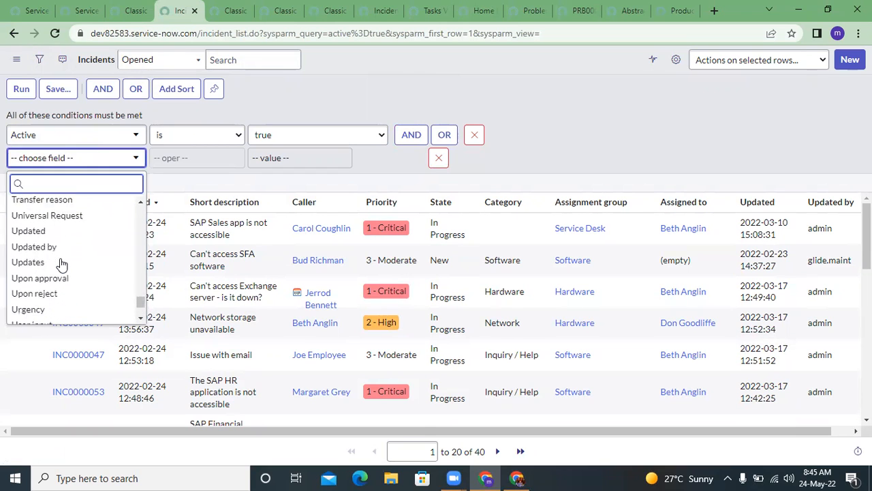
pyautogui.scroll(-1, 61, 264)
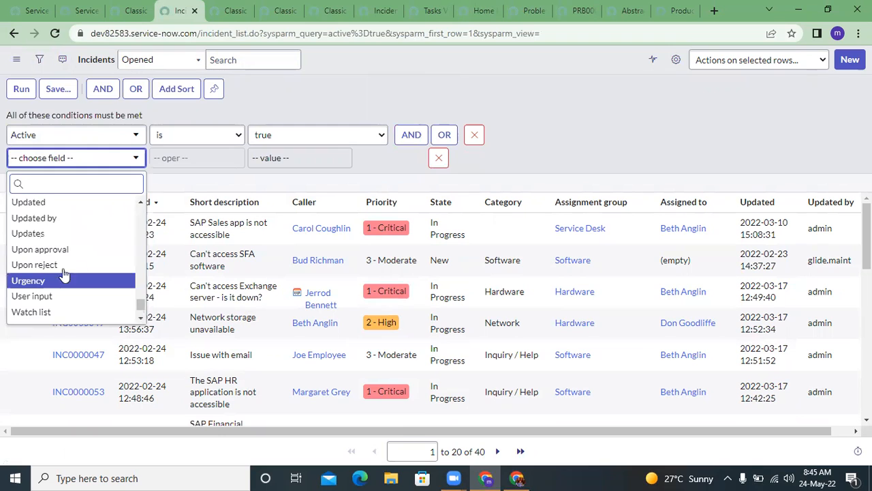
pyautogui.press('Return')
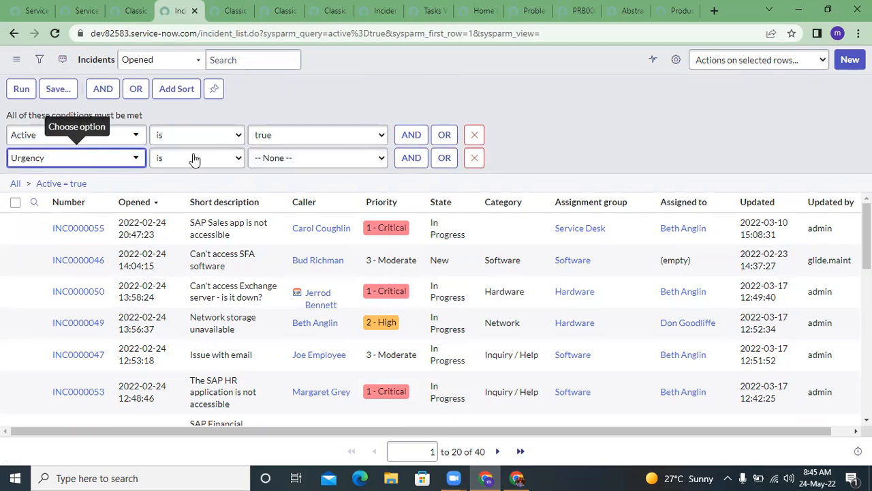
pyautogui.click(275, 158)
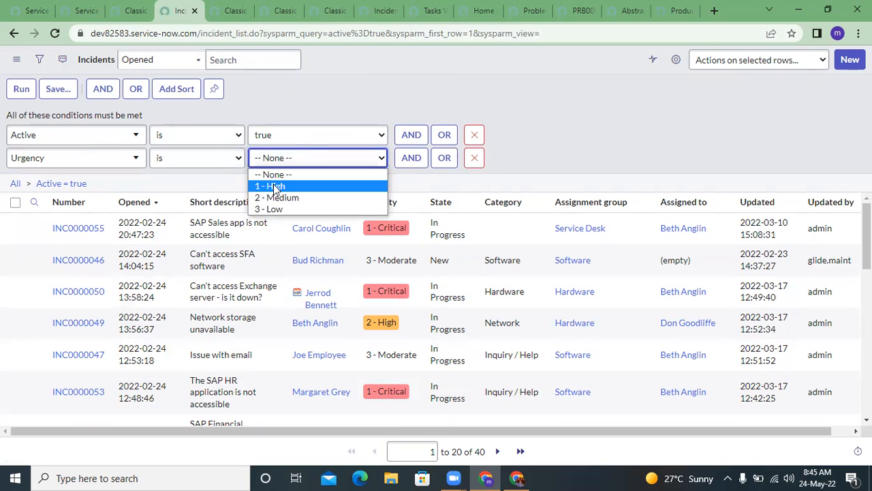
pyautogui.click(275, 187)
pyautogui.click(23, 96)
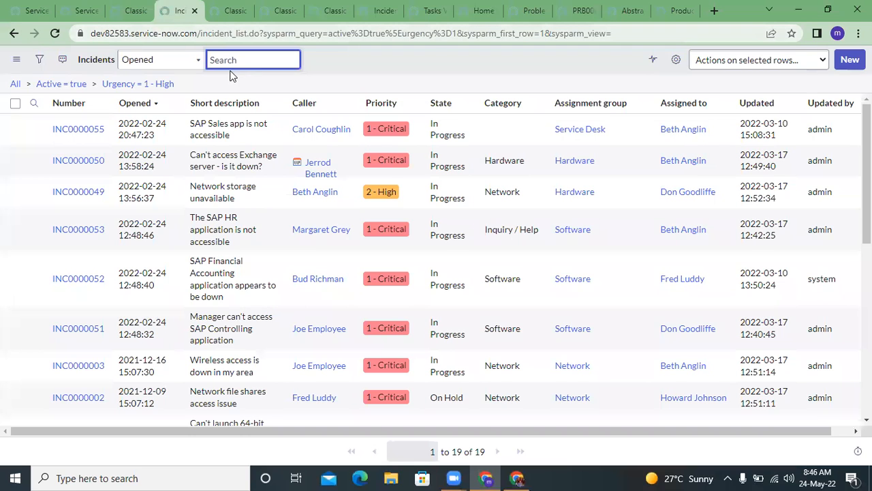
pyautogui.moveTo(332, 33)
pyautogui.mouseDown()
pyautogui.moveTo(472, 33)
pyautogui.moveTo(457, 33)
pyautogui.mouseUp()
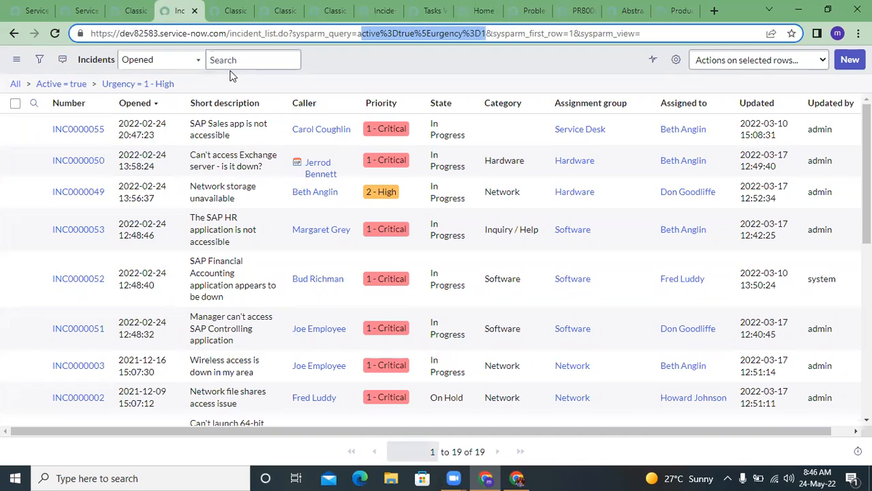
# - Highlight the whole encoded query value active%3Dtrue%5Eurgency%3D1 in the incident list URL, and deselect it
pyautogui.click(476, 33)
pyautogui.moveTo(480, 33); pyautogui.dragTo(486, 33)
pyautogui.moveTo(357, 34); pyautogui.dragTo(486, 34)
pyautogui.click(230, 75)
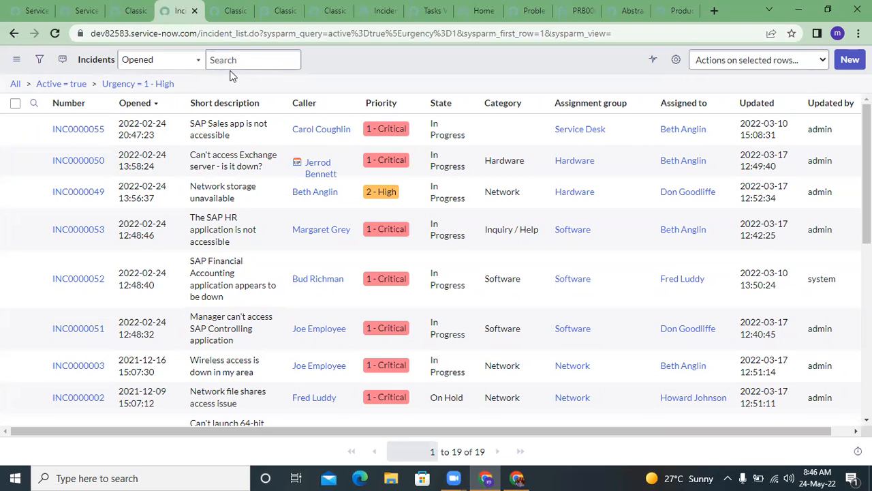
# - Copy the query of the Urgency = 1 - High breadcrumb to the clipboard and dismiss the notification
pyautogui.rightClick(161, 84)
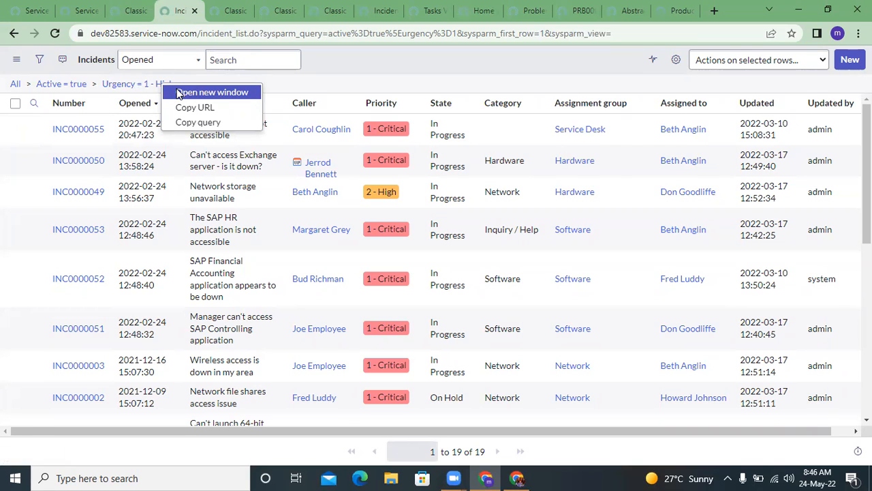
pyautogui.click(198, 123)
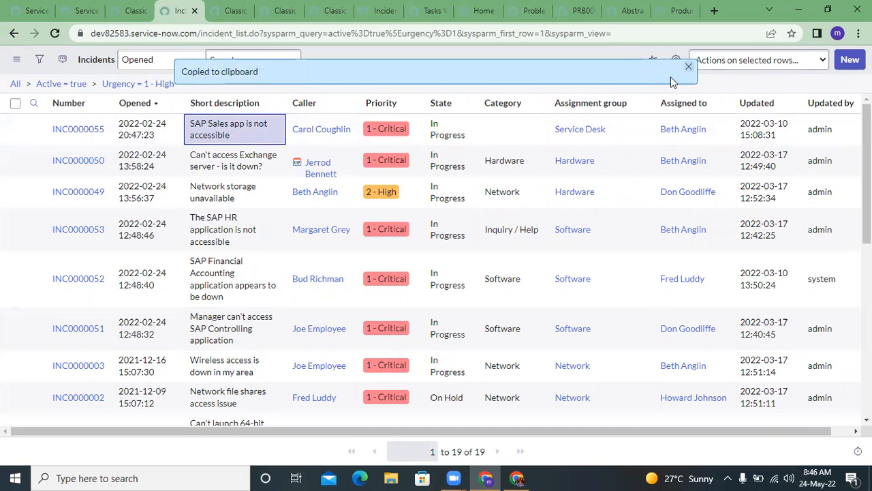
pyautogui.click(688, 67)
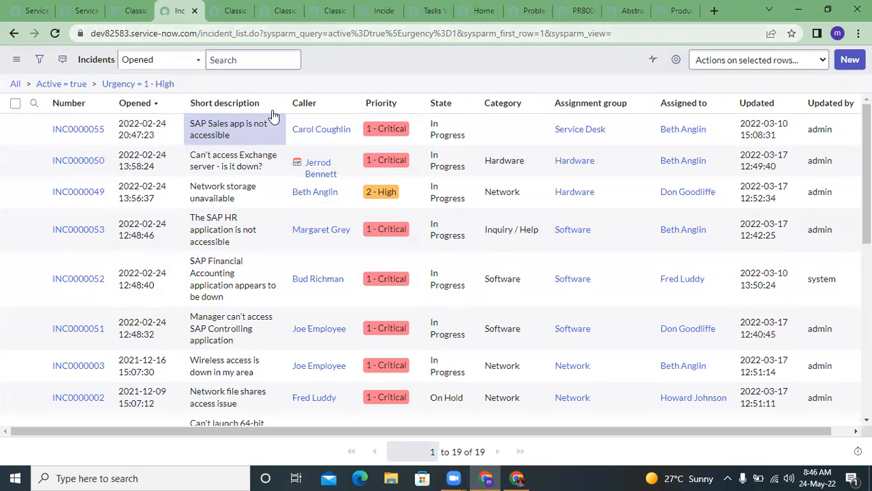
# - Paste the copied query into the address bar, highlight the ^ between its two conditions, and reload the incident list
pyautogui.hotkey('ctrl', 'l')
pyautogui.hotkey('ctrl', 'v')
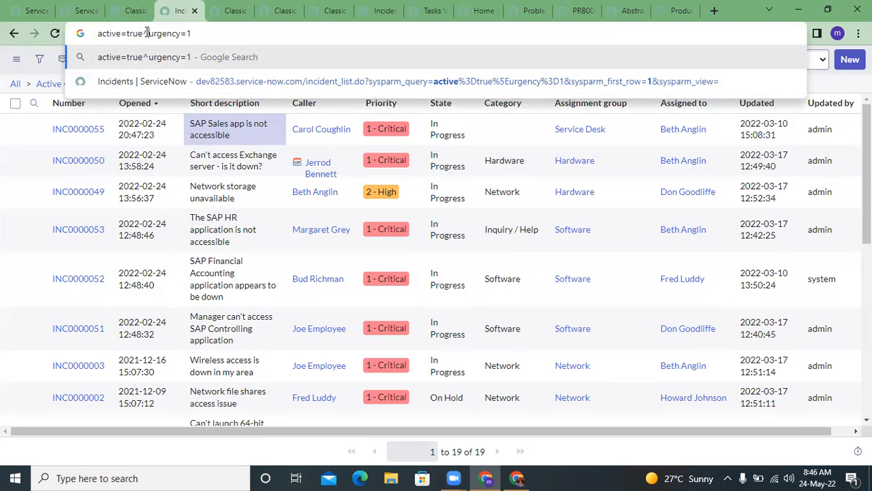
pyautogui.moveTo(143, 32); pyautogui.dragTo(150, 32)
pyautogui.click(155, 33)
pyautogui.doubleClick(213, 37)
pyautogui.click(175, 117)
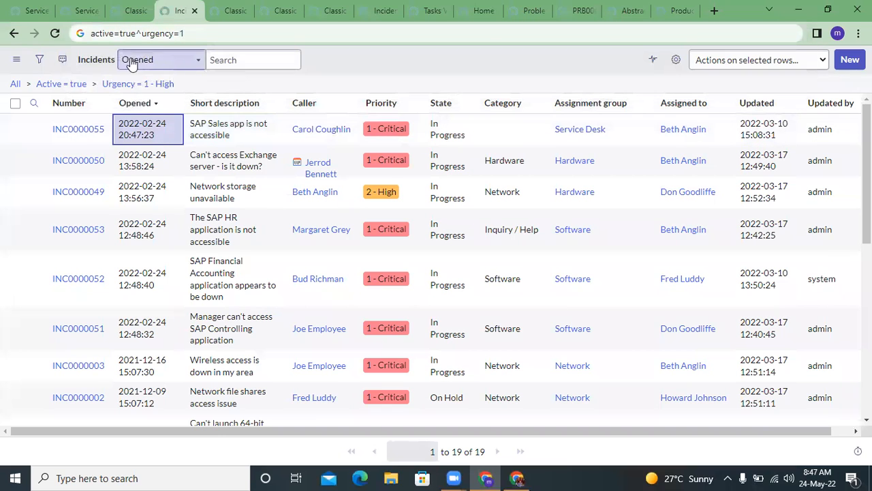
pyautogui.click(55, 34)
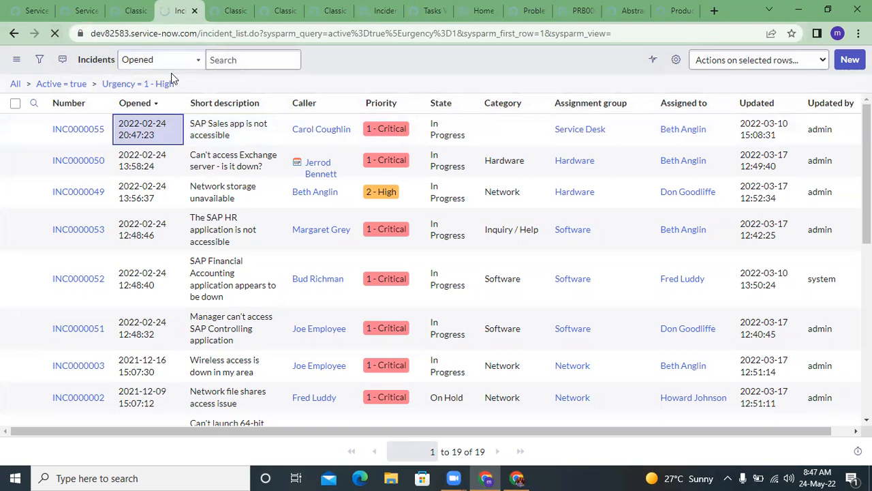
# - Return to the App Engine Studio home page and clear the incident filter in the application navigator
pyautogui.click(136, 10)
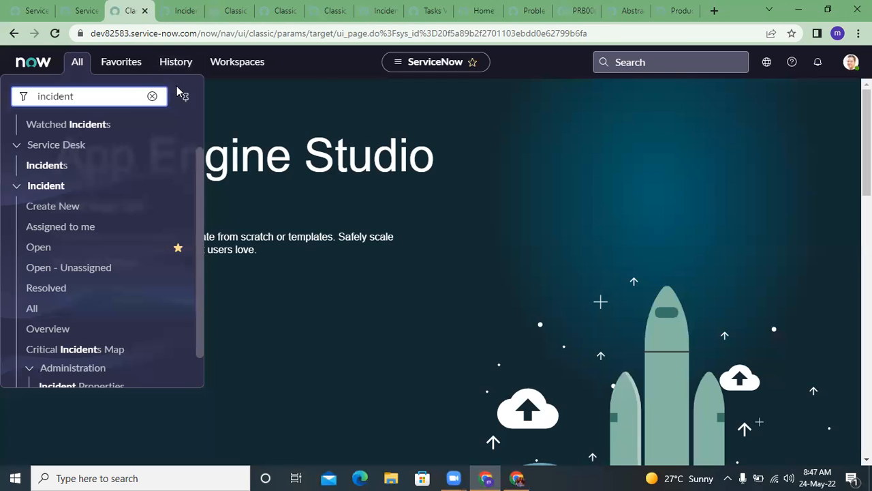
pyautogui.click(179, 11)
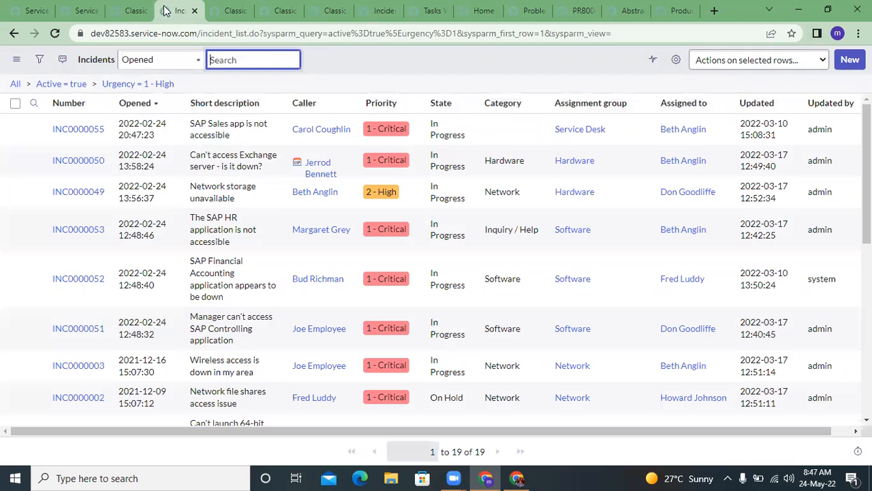
pyautogui.click(128, 10)
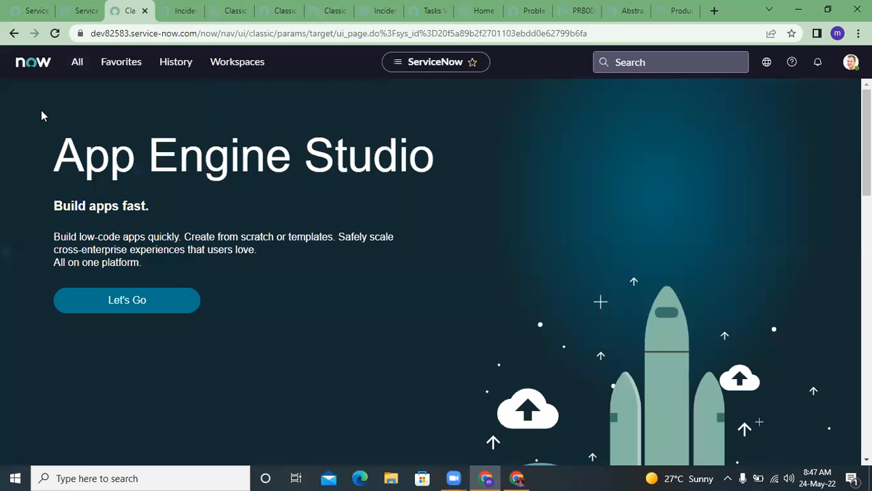
pyautogui.click(71, 72)
pyautogui.doubleClick(89, 100)
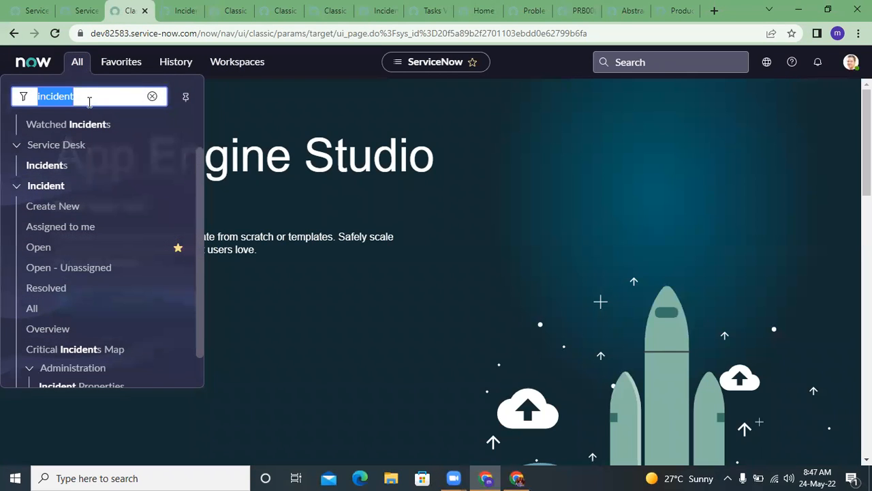
pyautogui.click(152, 96)
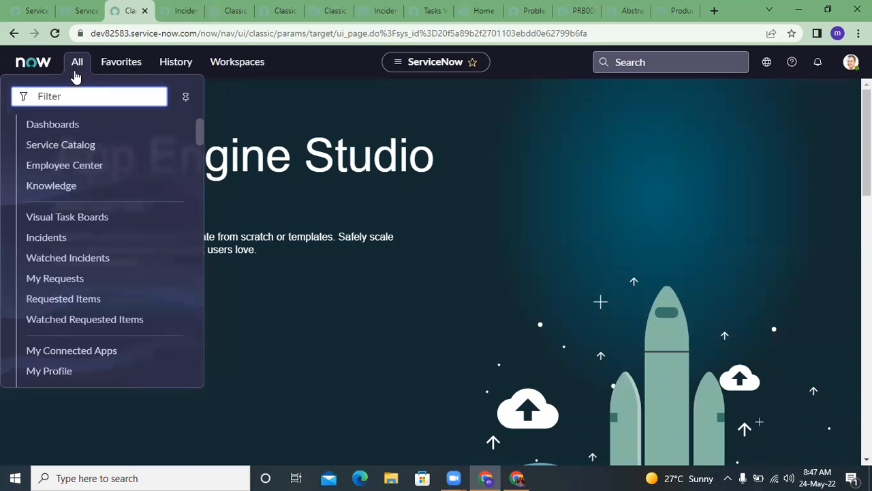
# - Highlight the table name incident in the list URL and open that table in a new tab with the navigator command incident.LIST
pyautogui.write('incide')
pyautogui.press('Return')
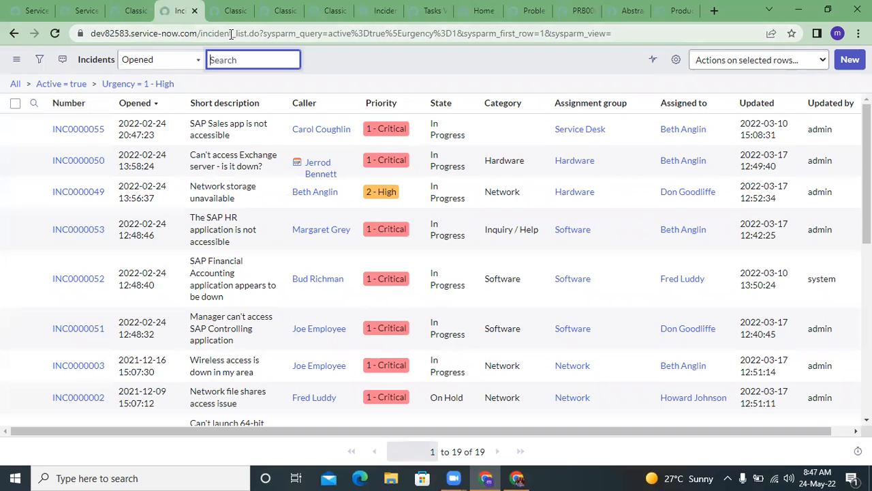
pyautogui.moveTo(232, 34); pyautogui.dragTo(199, 34)
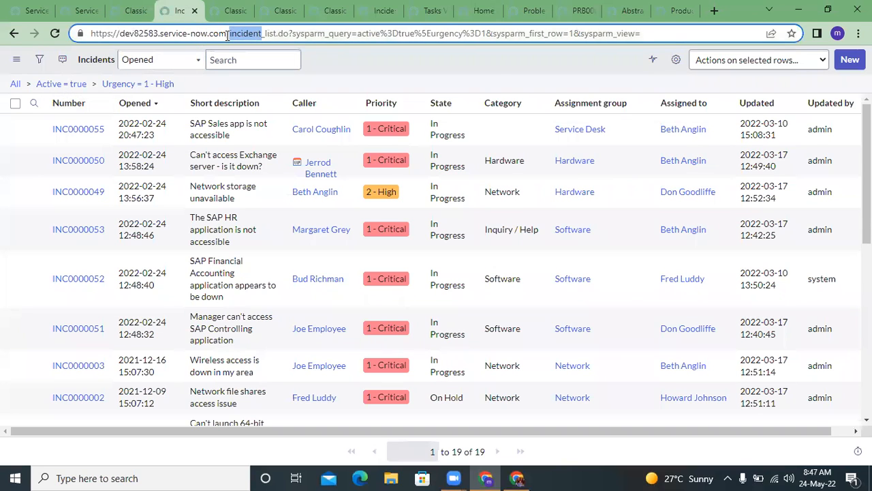
pyautogui.hotkey('ctrl', 'pageup')
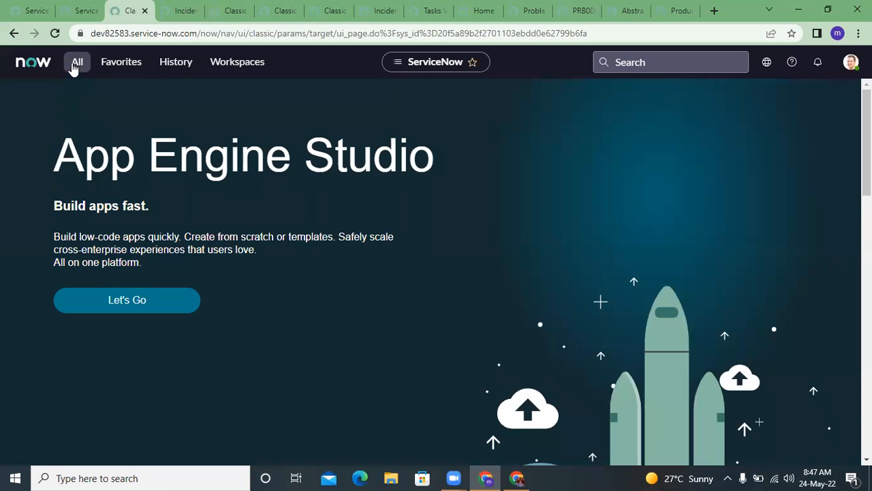
pyautogui.click(75, 65)
pyautogui.write('nt.LIST')
pyautogui.press('Return')
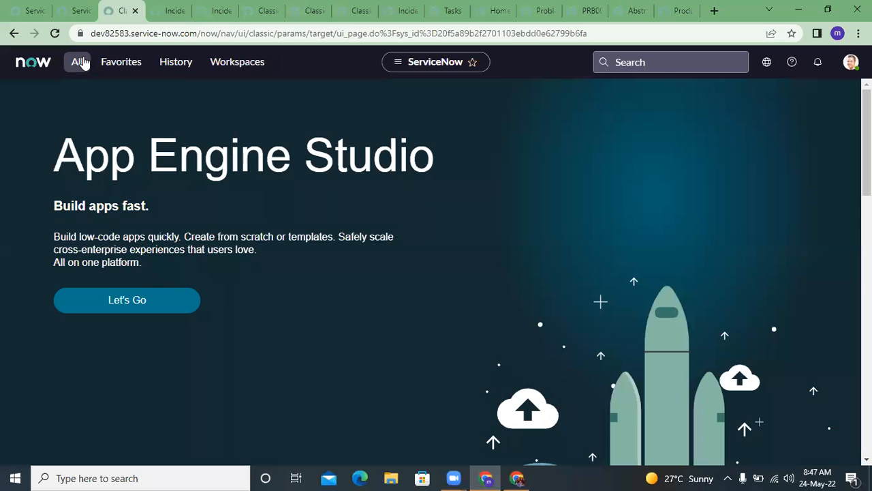
# - Open the incident list in the same tab with the navigator command incident.list
pyautogui.click(79, 62)
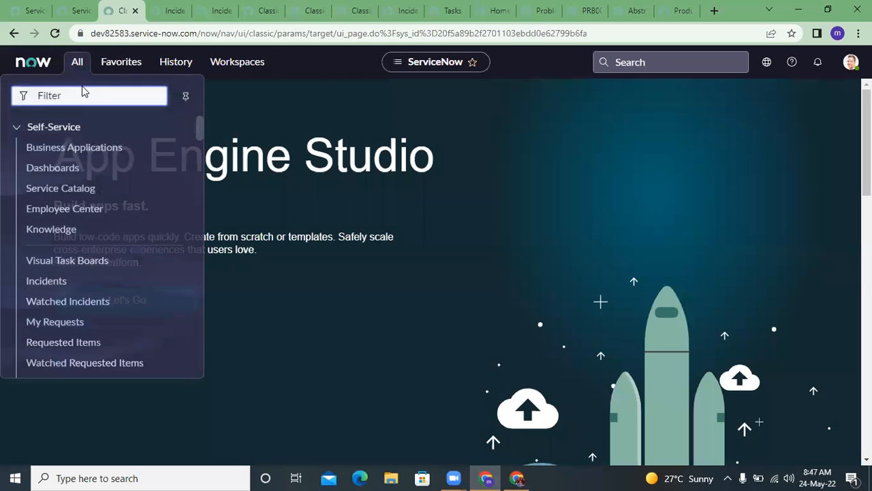
pyautogui.write('incident')
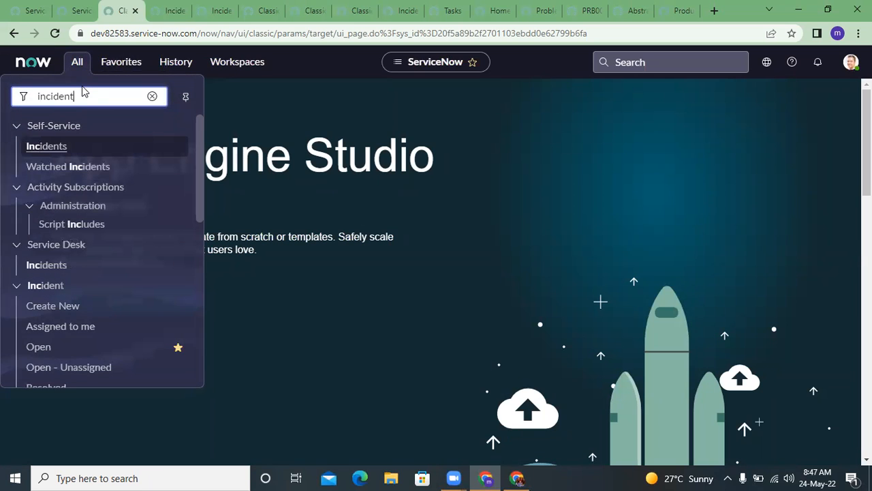
pyautogui.write('.li')
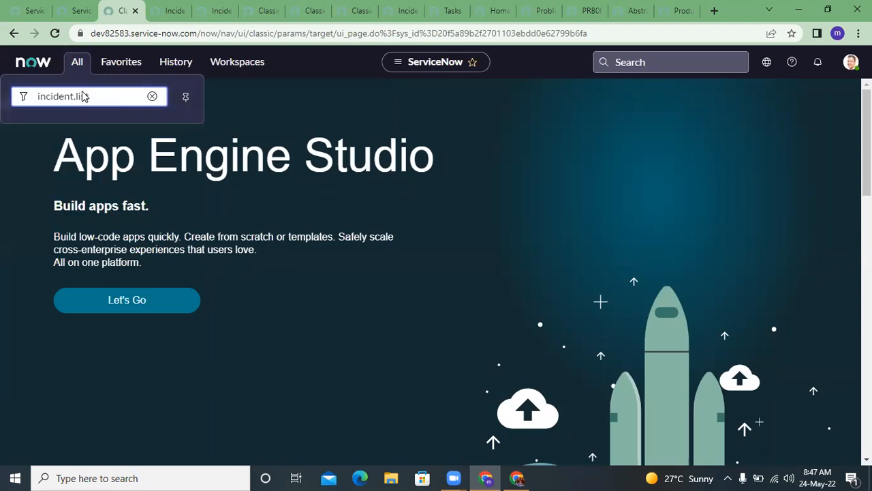
pyautogui.write('st')
pyautogui.press('Return')
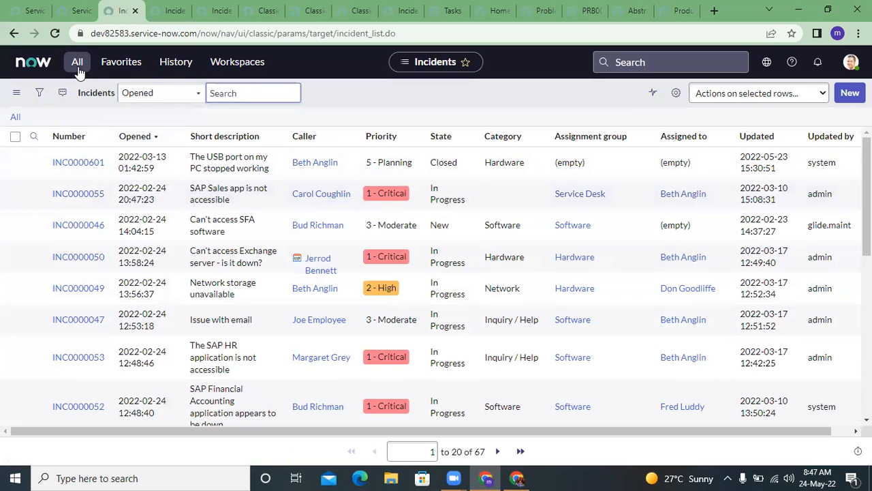
# - Open a blank incident record with the navigator command incident.form and look over its fields
pyautogui.click(77, 62)
pyautogui.write('in')
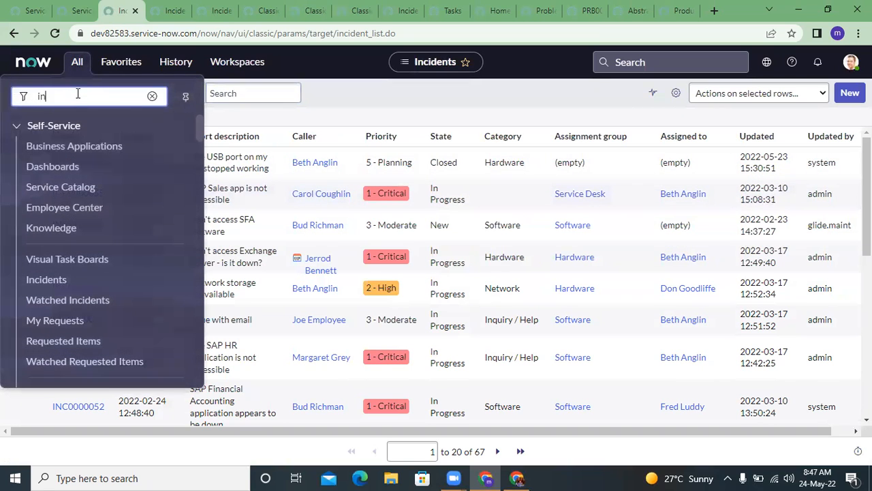
pyautogui.write('cident.')
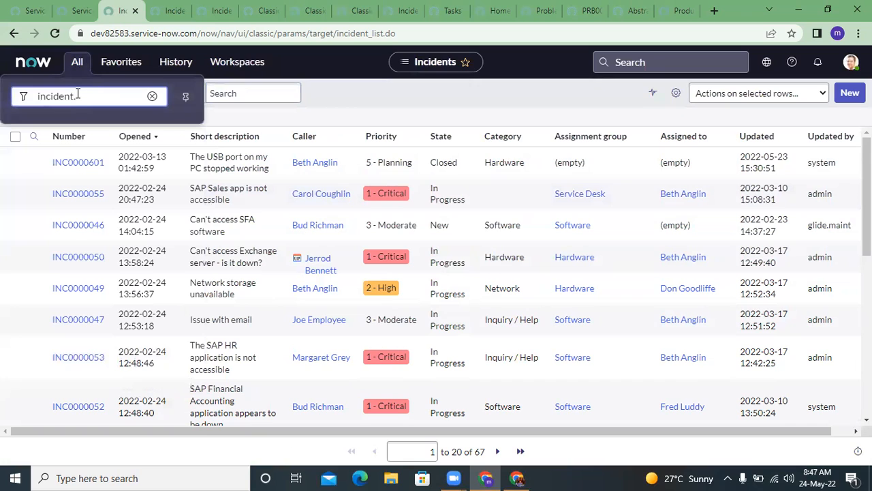
pyautogui.write('form')
pyautogui.press('Return')
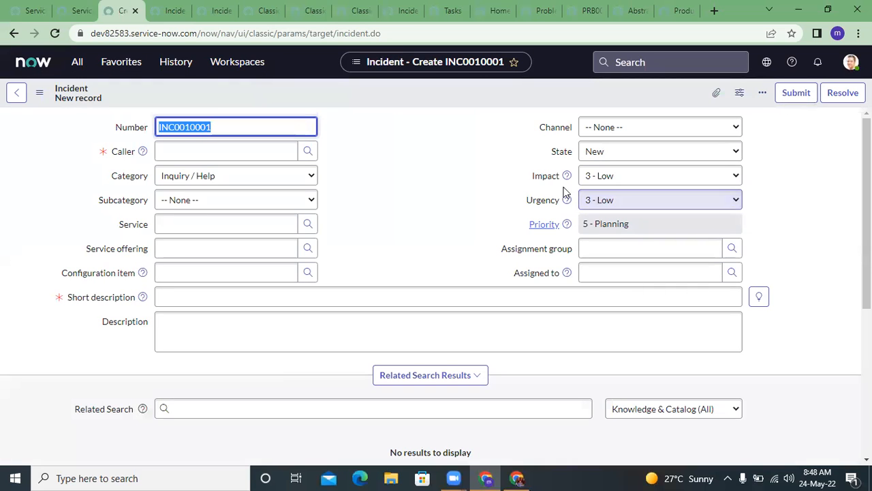
pyautogui.scroll(-4, 498, 154)
pyautogui.scroll(4, 498, 153)
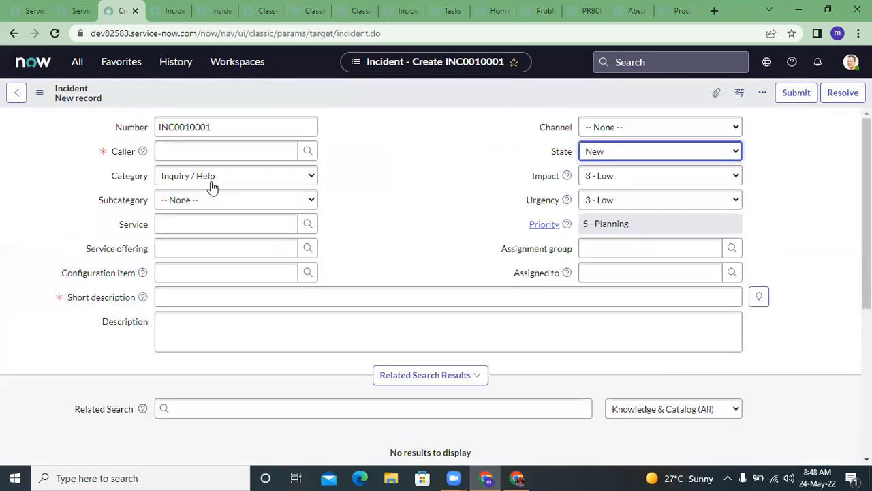
# - Open the incident table's filter-only view with the navigator command incident.filter
pyautogui.click(77, 63)
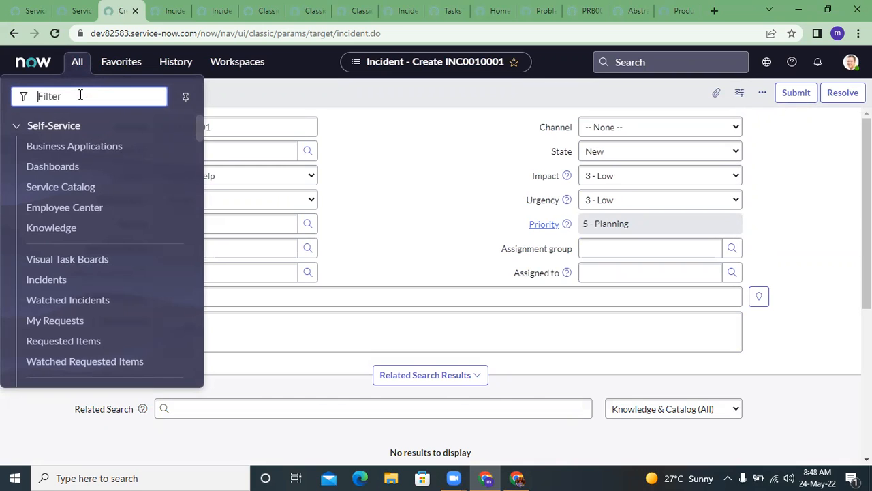
pyautogui.write('incident.')
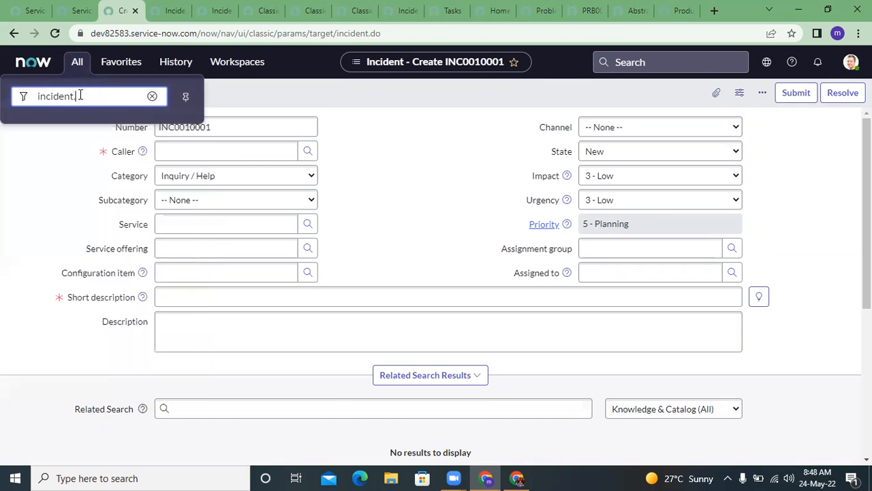
pyautogui.write('filter')
pyautogui.press('Return')
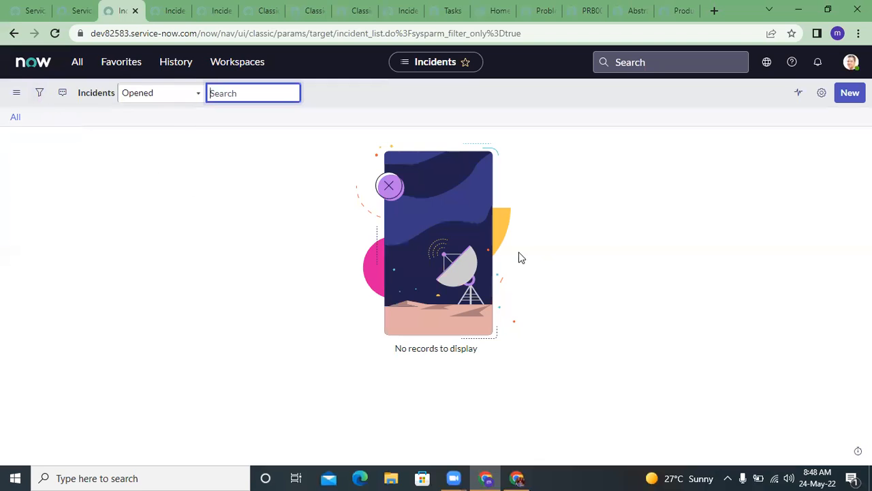
# - Build the incident filter condition Opened on Today and run it
pyautogui.click(38, 93)
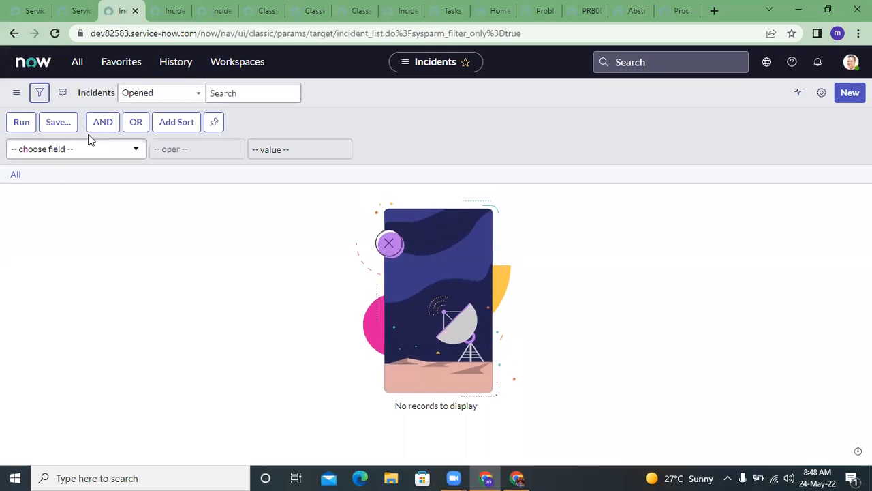
pyautogui.click(69, 151)
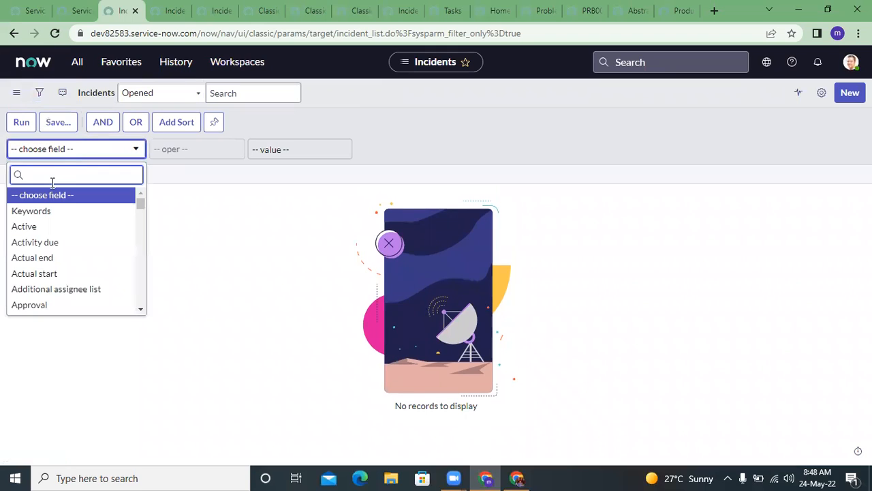
pyautogui.write('opene')
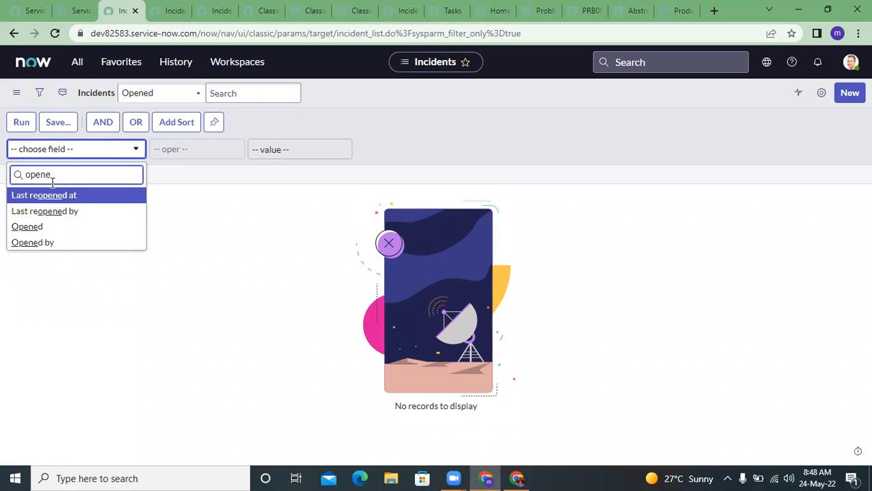
pyautogui.press('Down')
pyautogui.press('Down')
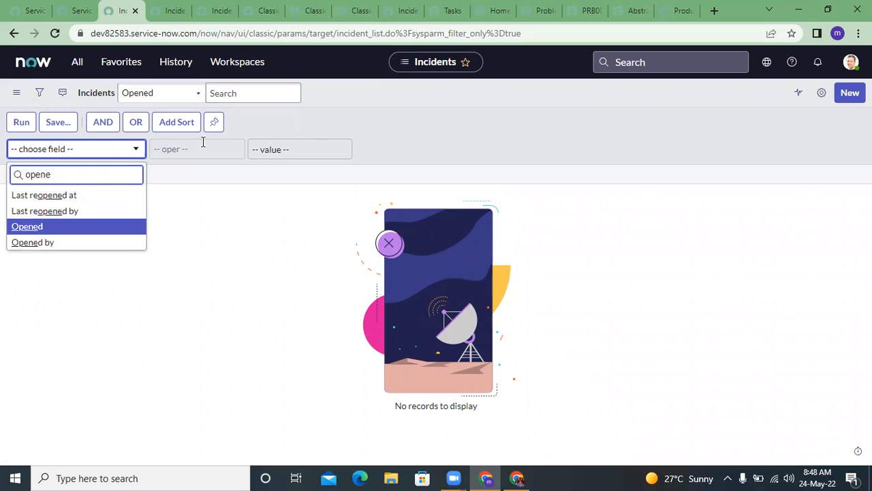
pyautogui.press('Return')
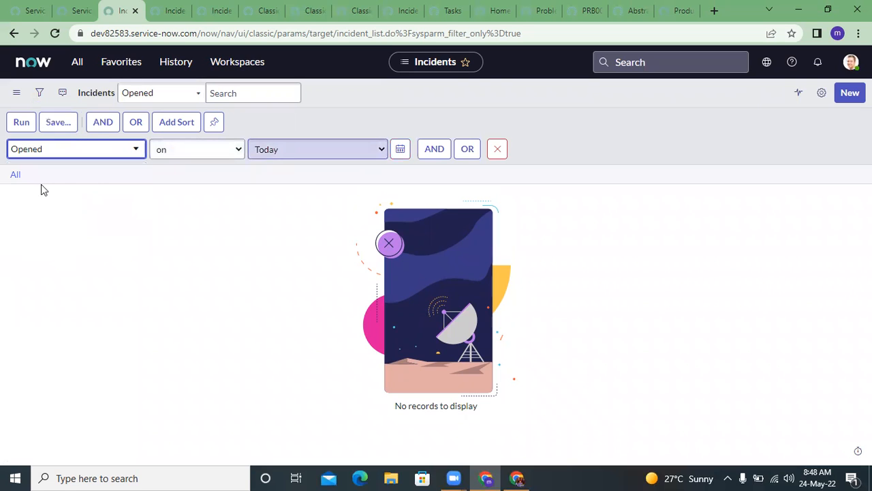
pyautogui.click(23, 124)
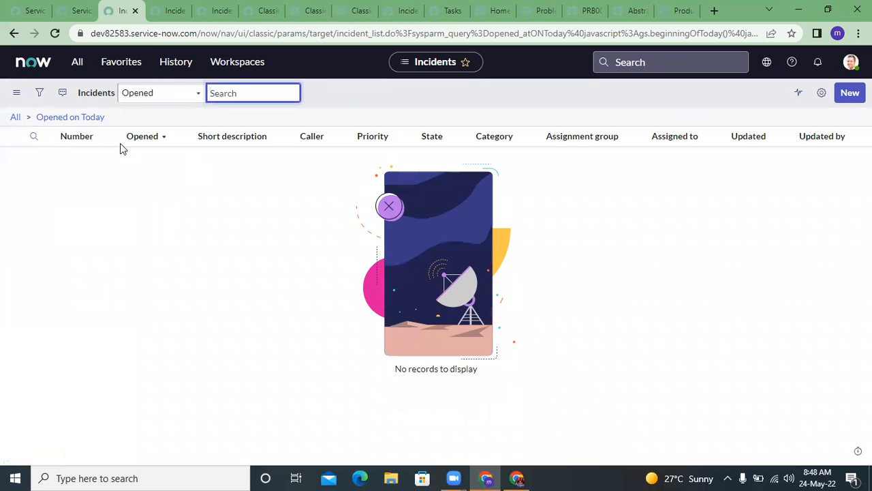
# - Change the incident filter condition to Active is true and run it
pyautogui.click(40, 93)
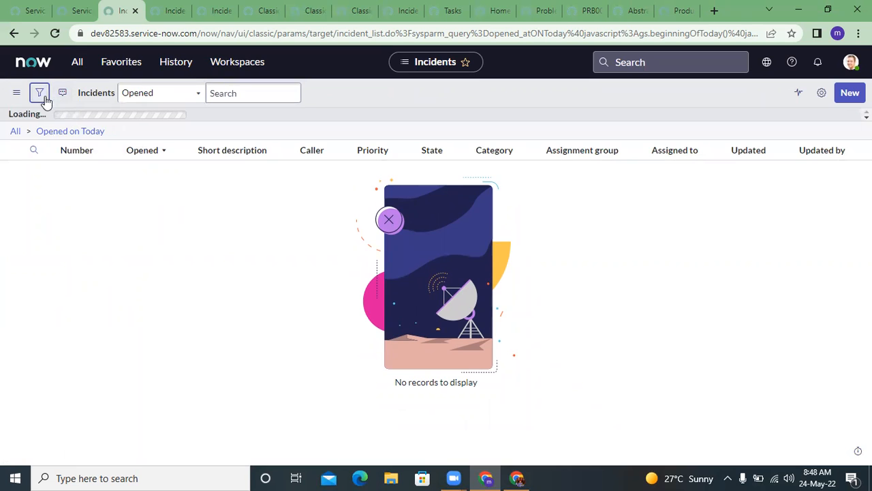
pyautogui.click(77, 155)
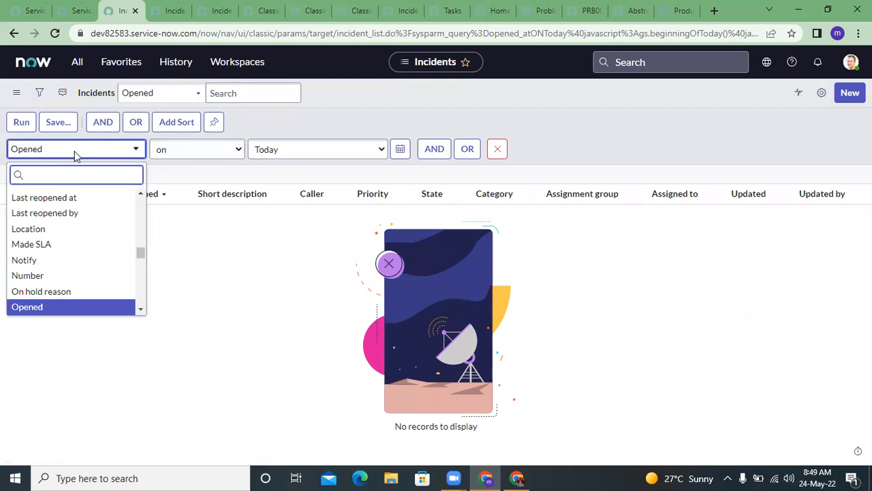
pyautogui.write('u')
pyautogui.press('BackSpace')
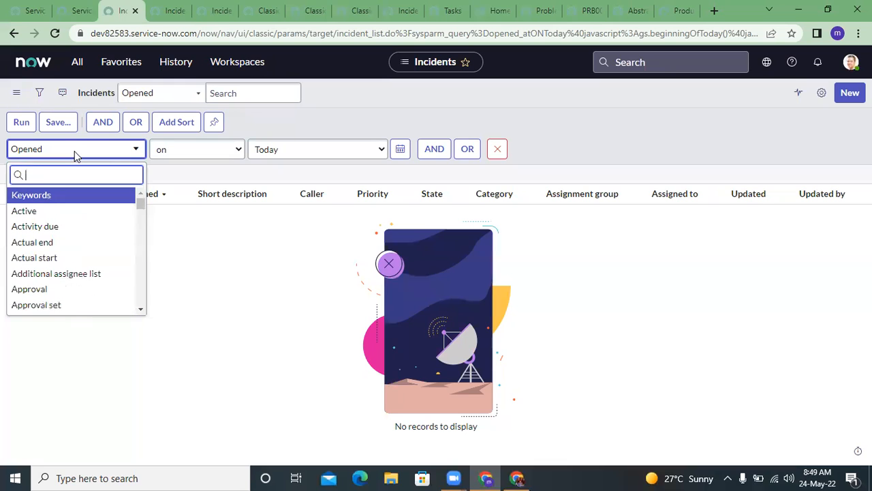
pyautogui.write('act')
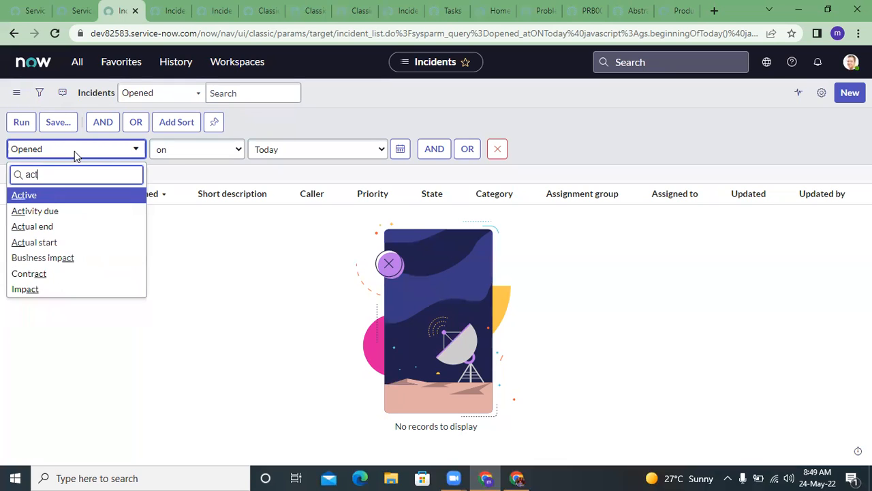
pyautogui.press('Return')
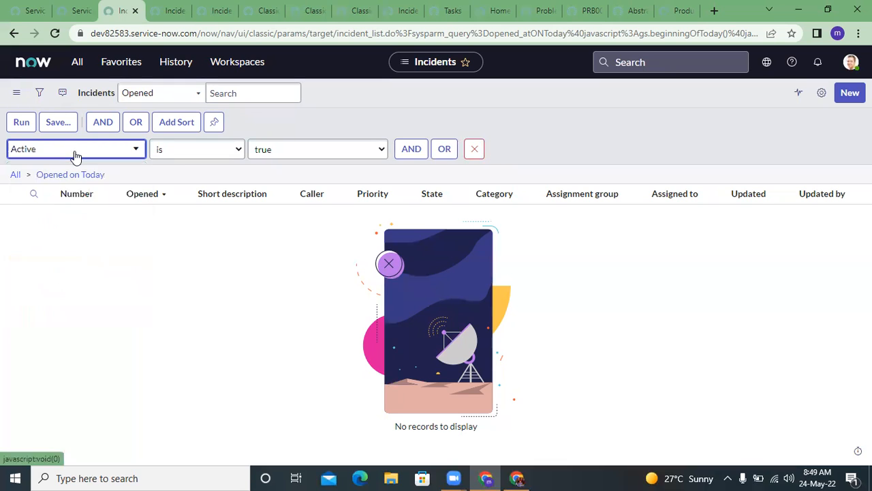
pyautogui.click(17, 122)
pyautogui.scroll(-1, 81, 204)
pyautogui.scroll(1, 81, 208)
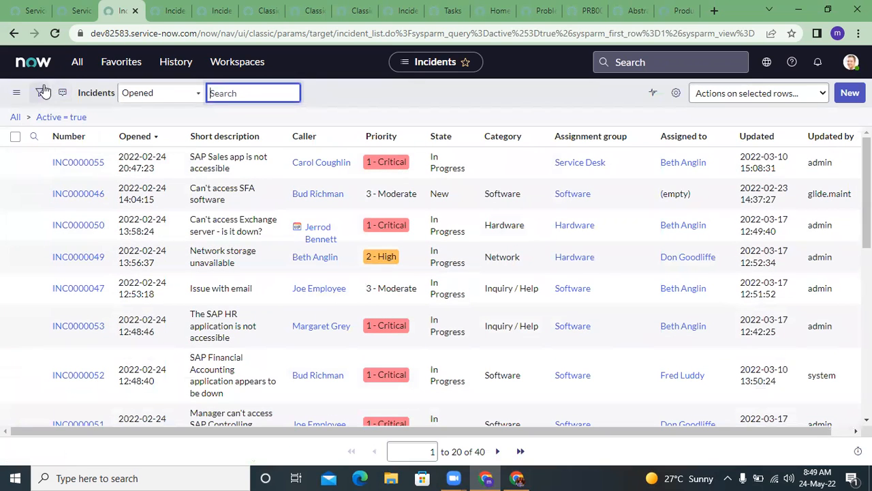
# - Open the system log table's filter-only view with the navigator command syslog.filter
pyautogui.click(75, 65)
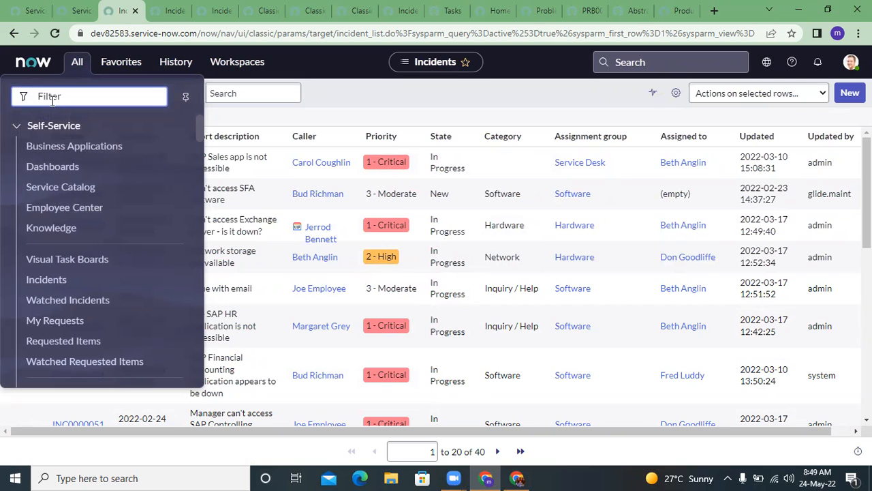
pyautogui.write('sysc')
pyautogui.write('og')
pyautogui.write('.F')
pyautogui.press('BackSpace')
pyautogui.write('filter')
pyautogui.press('Return')
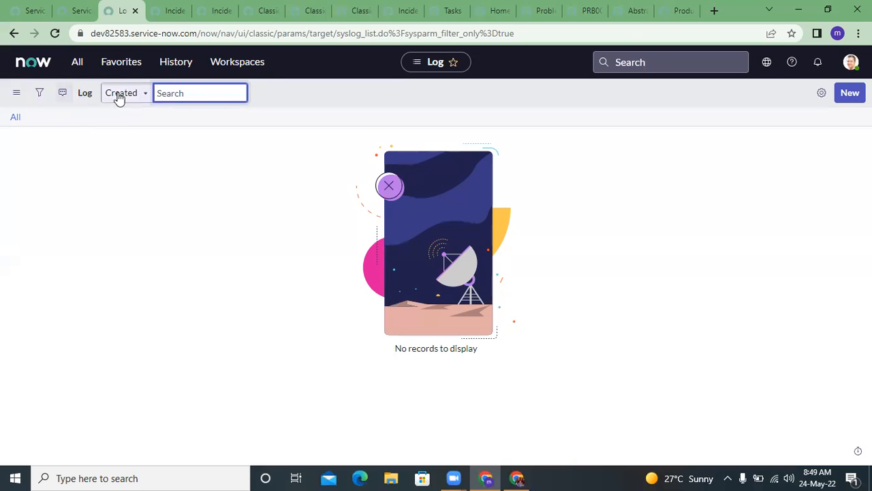
# - Set the log filter's first condition to Created on Today
pyautogui.click(39, 94)
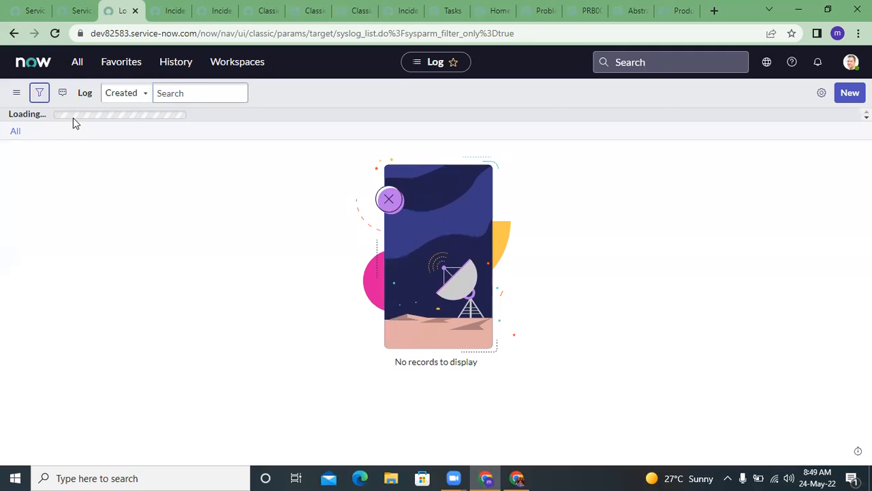
pyautogui.click(45, 151)
pyautogui.write('cre')
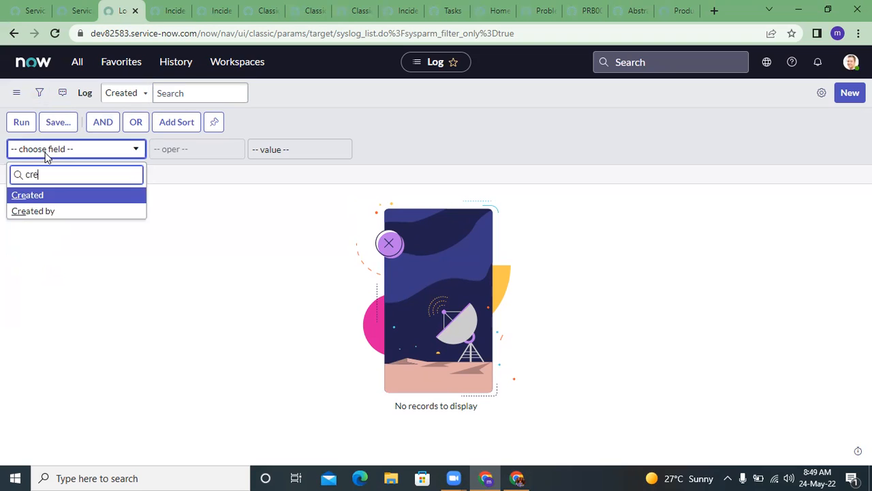
pyautogui.press('Return')
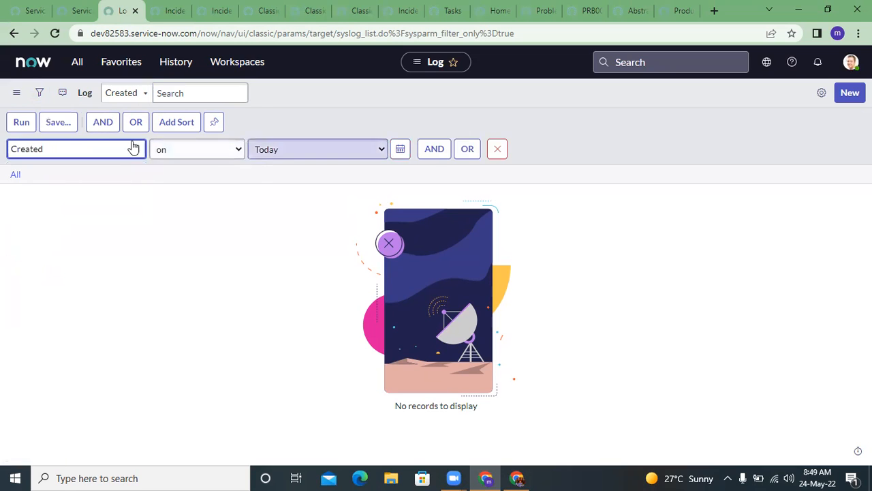
# - Add the AND condition Message starts with something to the log filter and run it
pyautogui.click(436, 149)
pyautogui.click(79, 191)
pyautogui.write('mess')
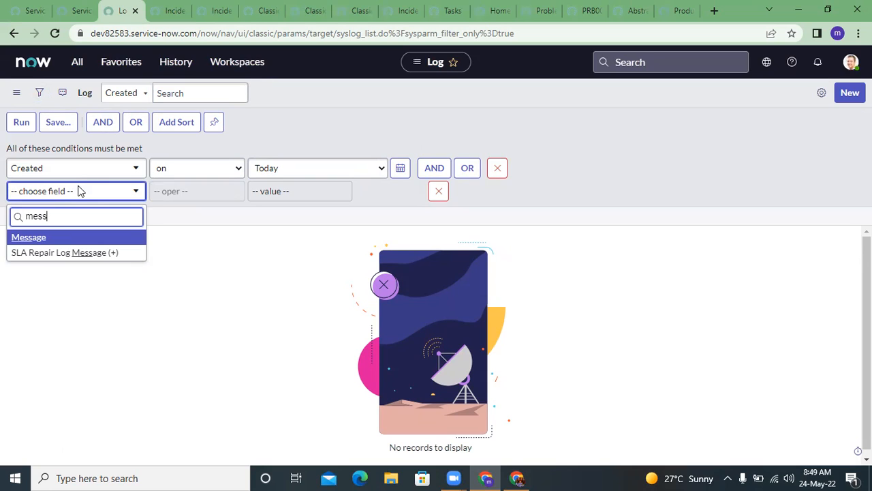
pyautogui.press('Return')
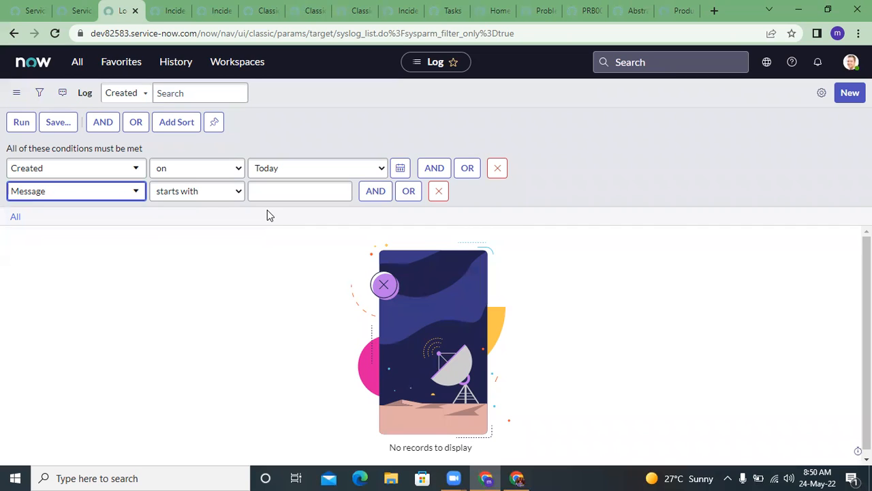
pyautogui.click(265, 191)
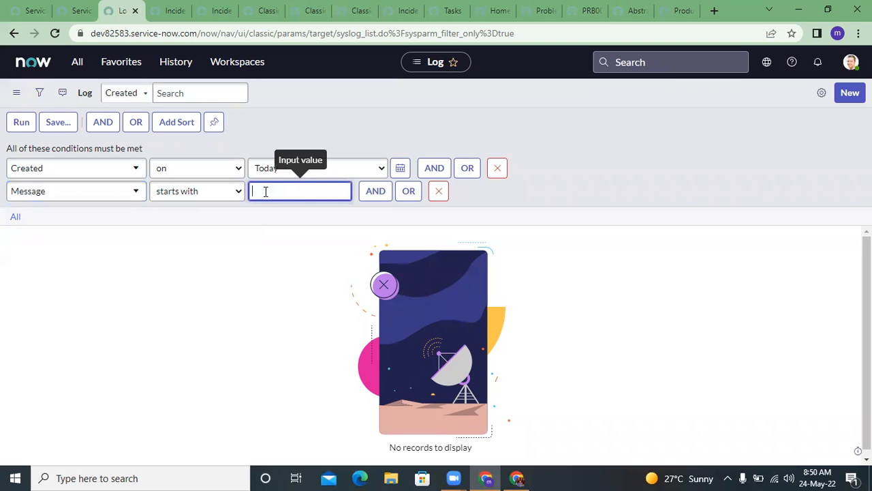
pyautogui.write('something')
pyautogui.click(22, 126)
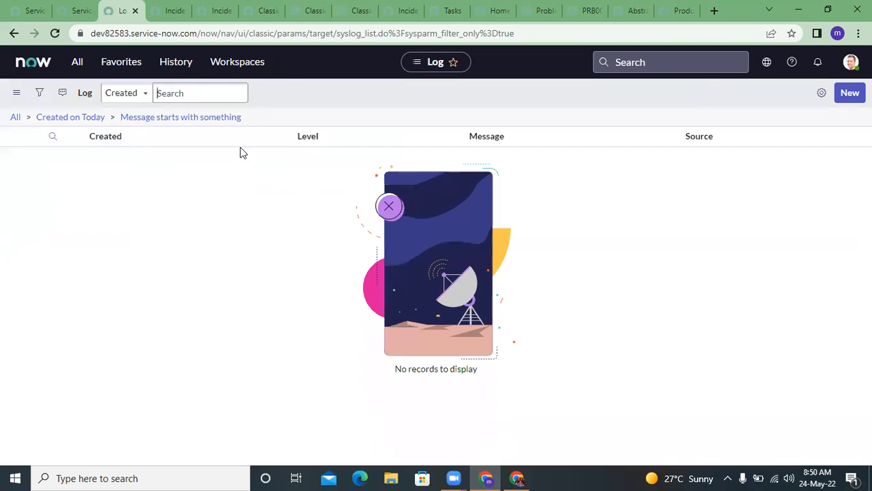
# - Replace the log filter's message condition with Message starts with node, keeping Created on Today, and run it
pyautogui.click(113, 117)
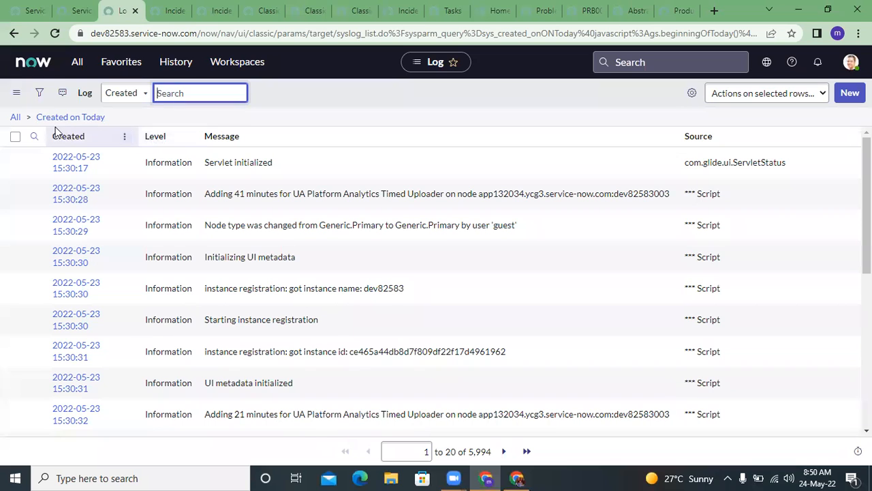
pyautogui.click(39, 96)
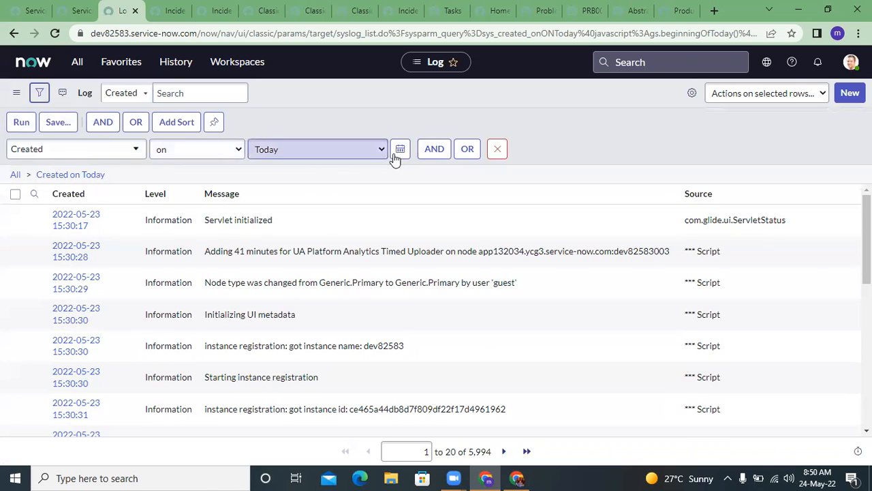
pyautogui.click(437, 152)
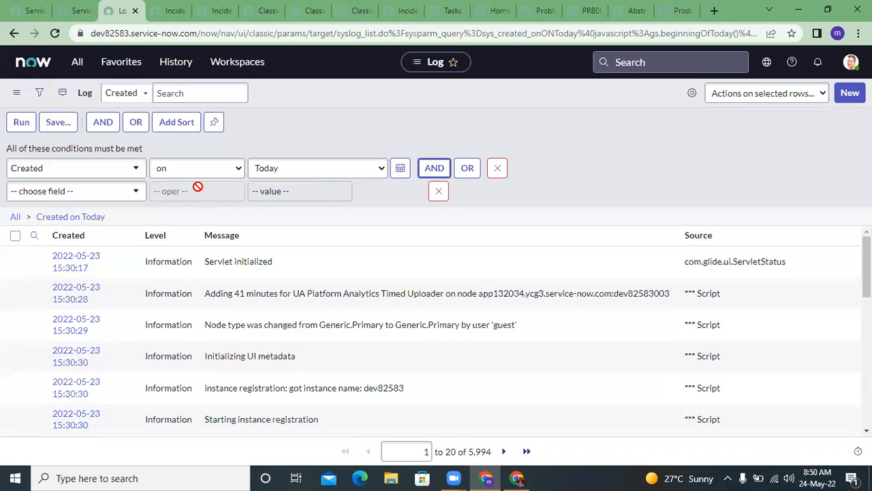
pyautogui.click(29, 192)
pyautogui.write('messa')
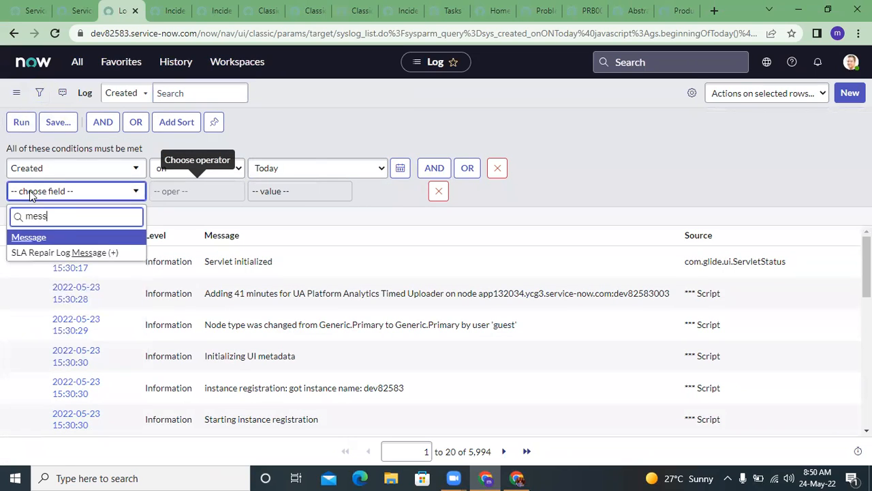
pyautogui.press('Return')
pyautogui.click(277, 197)
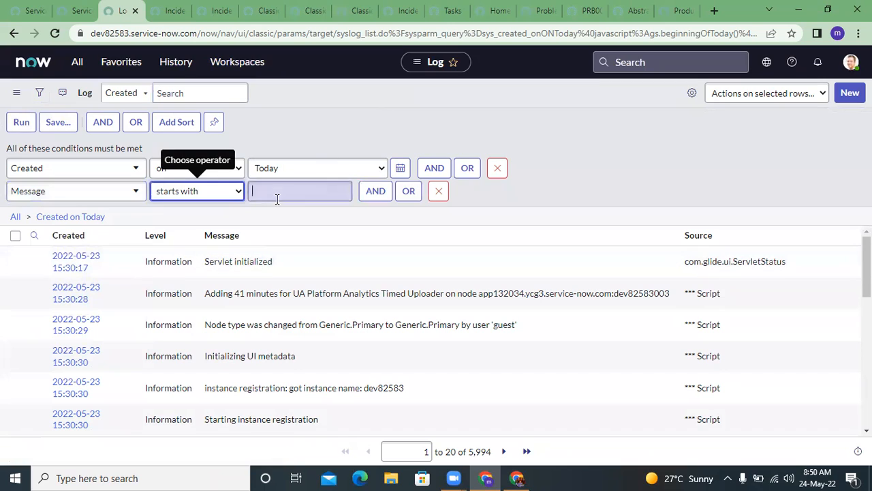
pyautogui.write('node')
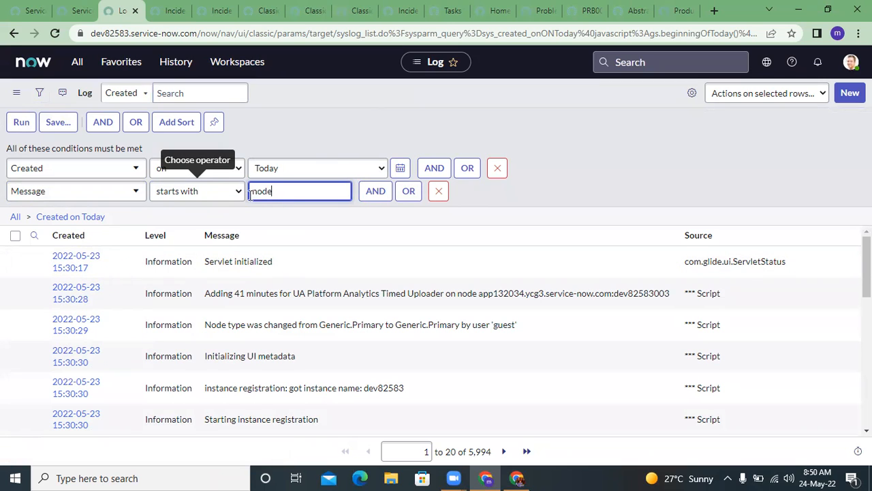
pyautogui.press('Return')
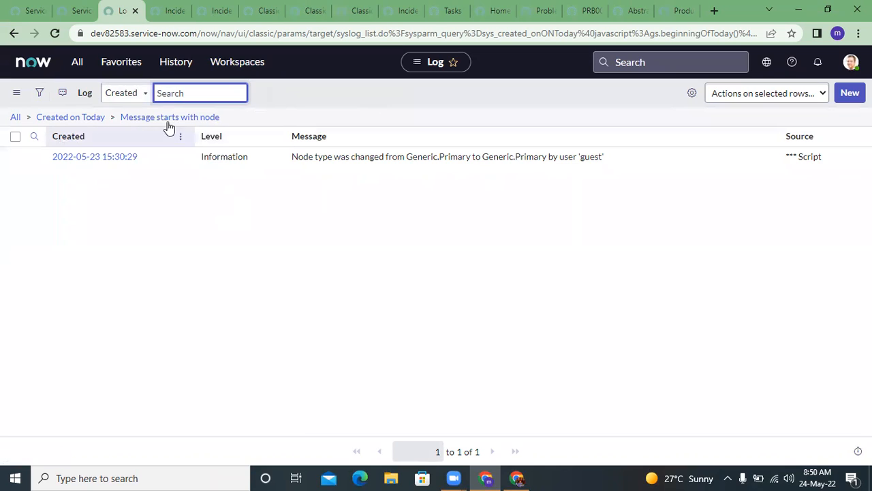
# - Examine the message text of the filtered log entry and highlight its first word
pyautogui.moveTo(286, 158); pyautogui.dragTo(323, 157)
pyautogui.moveTo(430, 164); pyautogui.dragTo(634, 214)
pyautogui.click(350, 175)
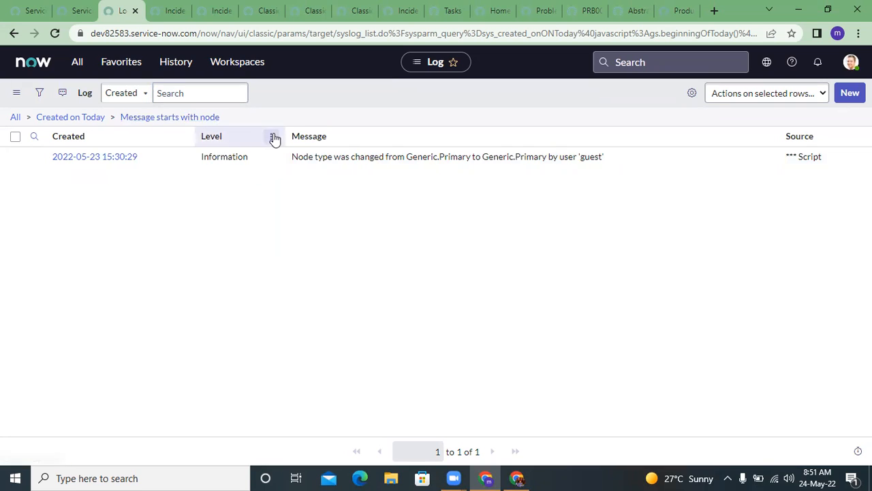
pyautogui.moveTo(292, 156); pyautogui.dragTo(314, 156)
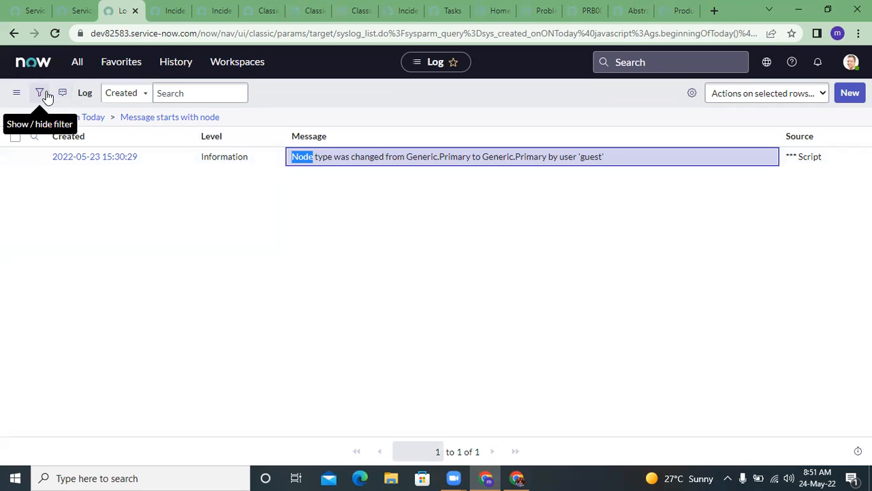
# - Show the column search row in the log list and look over the Created and Level search fields
pyautogui.click(37, 136)
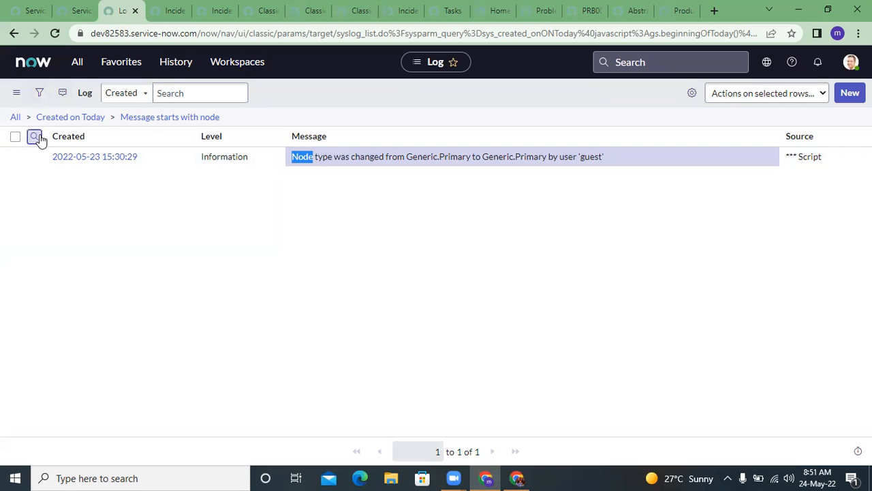
pyautogui.click(308, 208)
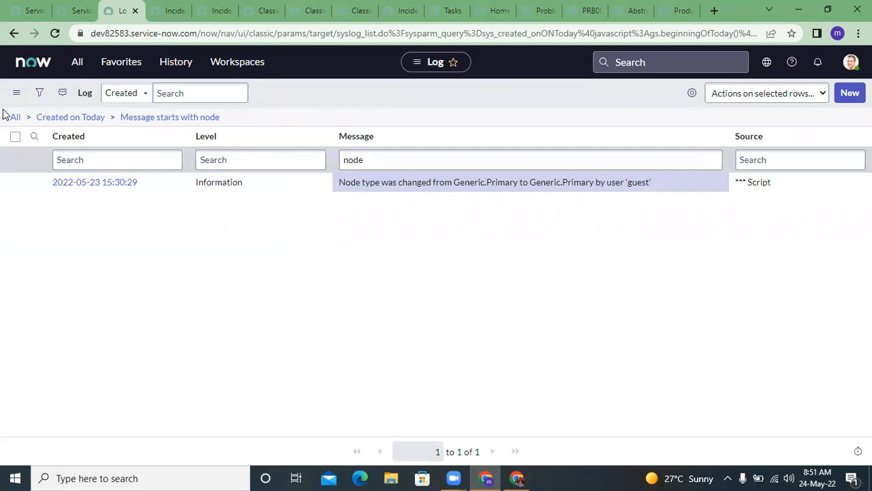
pyautogui.click(34, 136)
pyautogui.click(34, 136)
pyautogui.click(93, 164)
pyautogui.click(245, 162)
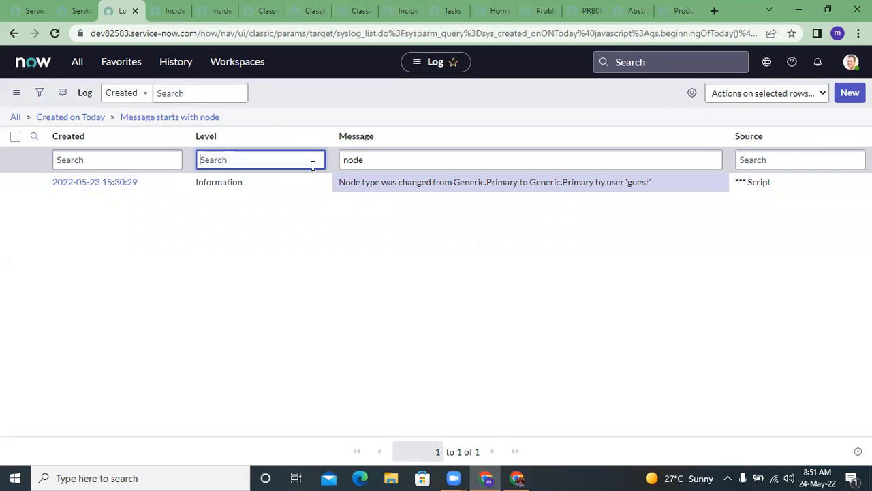
# - Change the Message column search to nodE and run it to test case sensitivity
pyautogui.click(354, 164)
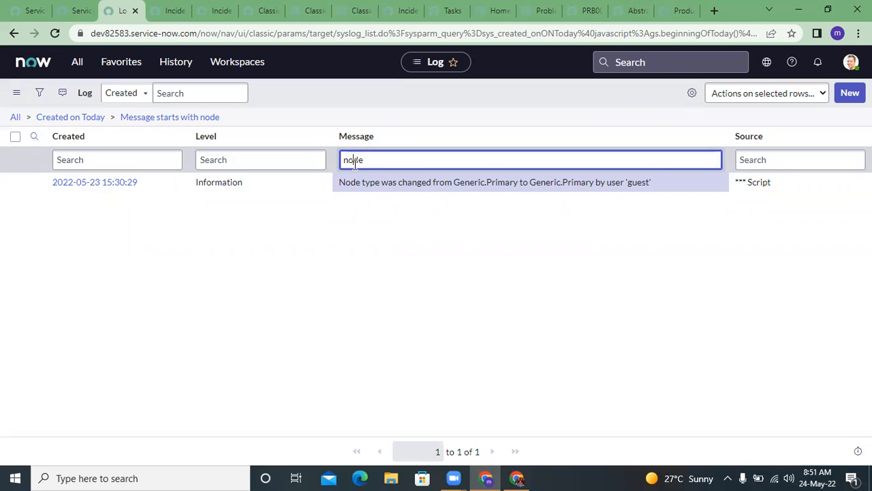
pyautogui.press('BackSpace')
pyautogui.write('E')
pyautogui.press('Return')
# - Turn the Message column search into a contains search by changing it to *nodE and run it
pyautogui.click(340, 162)
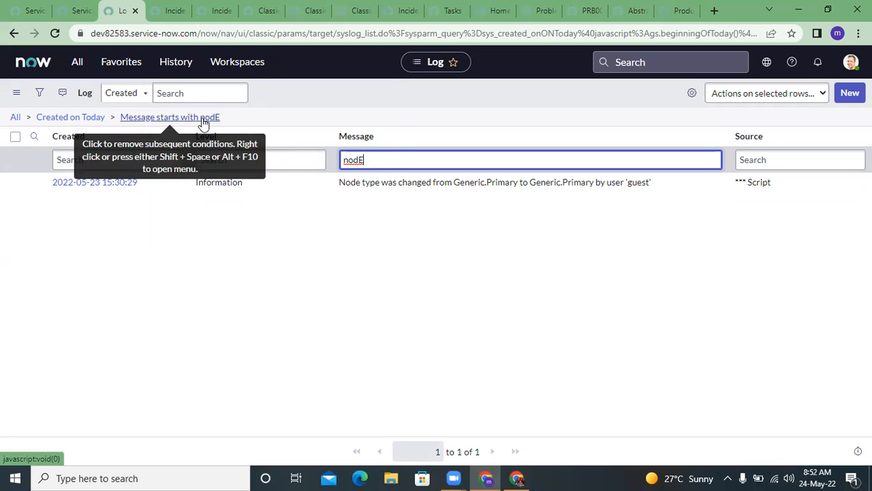
pyautogui.doubleClick(359, 161)
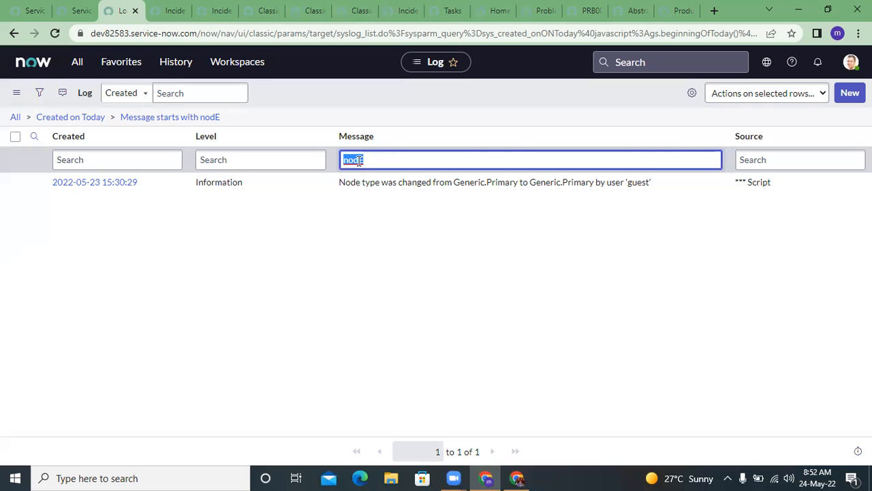
pyautogui.click(359, 160)
pyautogui.write('*')
pyautogui.press('Return')
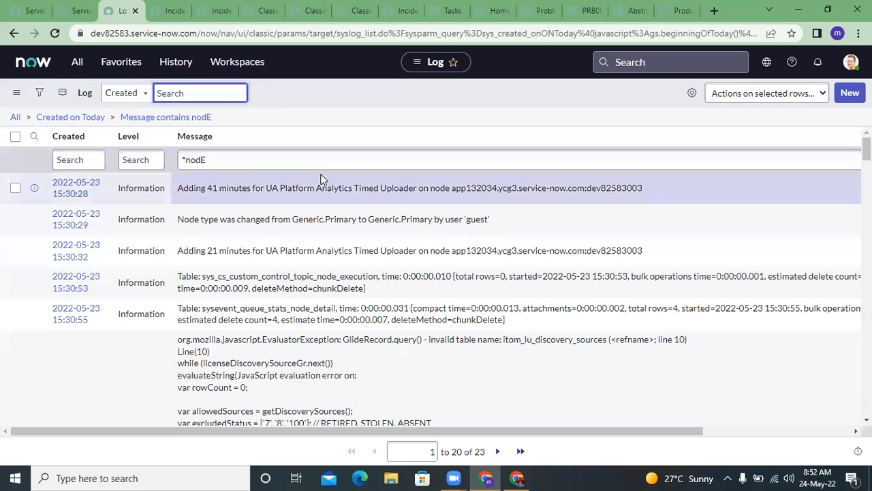
# - Examine the filtered log messages for where the word node occurs within each text
pyautogui.scroll(-8, 343, 245)
pyautogui.scroll(-1, 343, 245)
pyautogui.scroll(10, 341, 249)
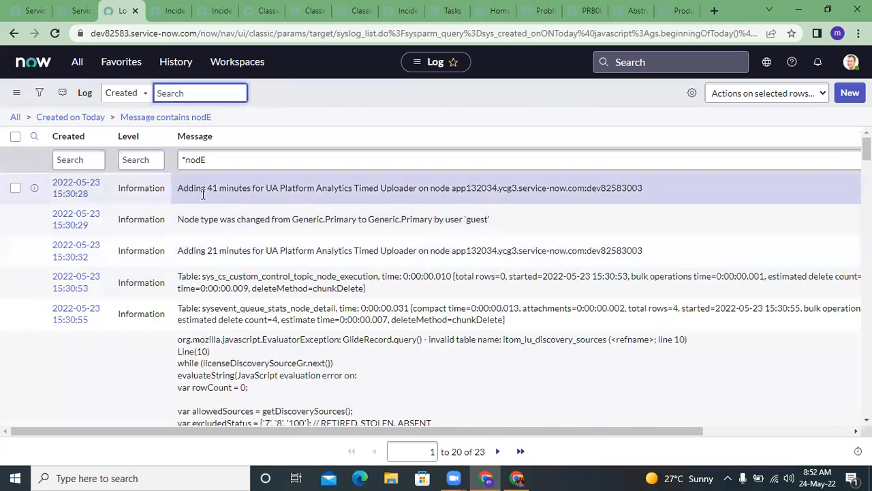
pyautogui.doubleClick(440, 189)
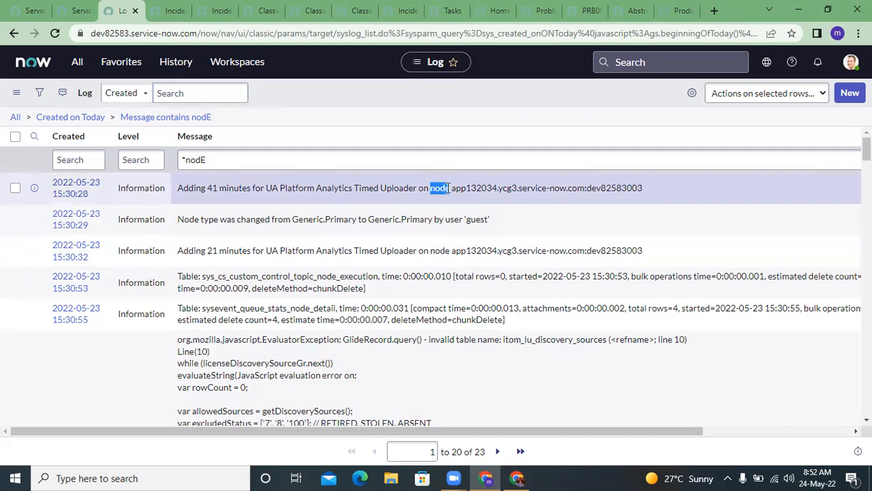
pyautogui.moveTo(189, 221); pyautogui.dragTo(199, 222)
pyautogui.moveTo(431, 250); pyautogui.dragTo(450, 250)
pyautogui.click(416, 276)
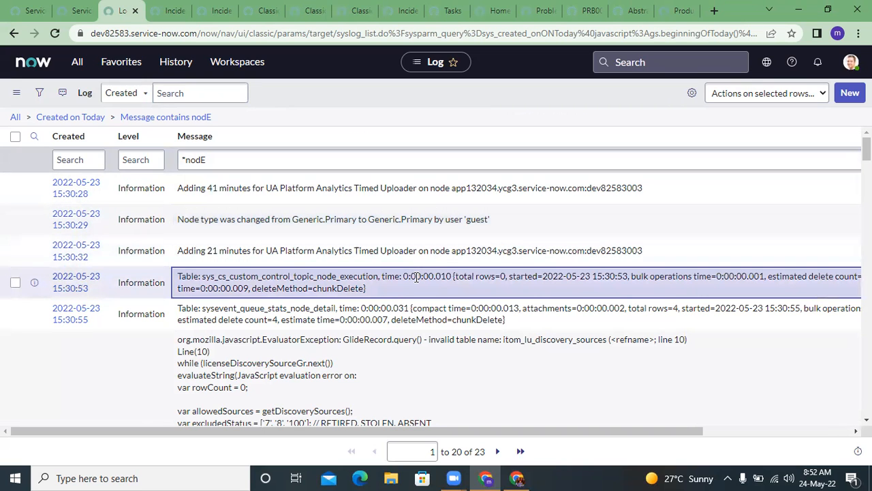
pyautogui.scroll(-10, 416, 277)
pyautogui.scroll(10, 416, 285)
pyautogui.scroll(-15, 416, 287)
pyautogui.scroll(15, 152, 184)
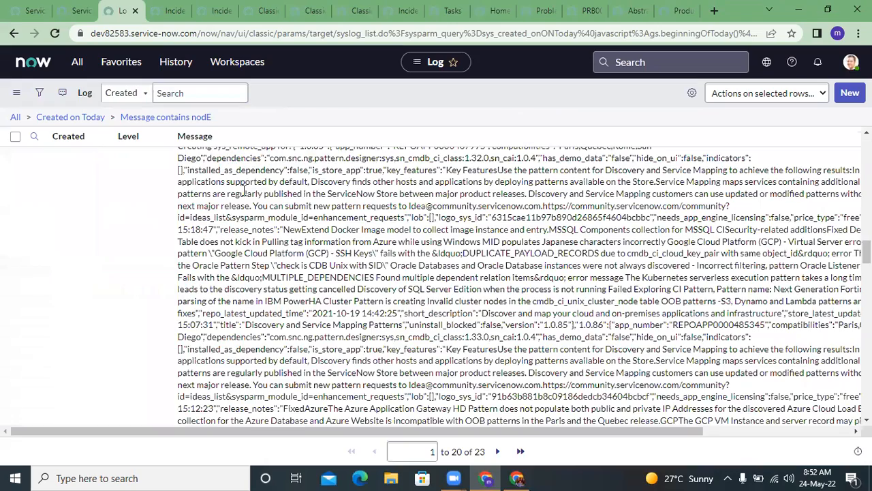
# - Open the log list's filter conditions and look over the operators offered for the Created and Message conditions
pyautogui.click(217, 162)
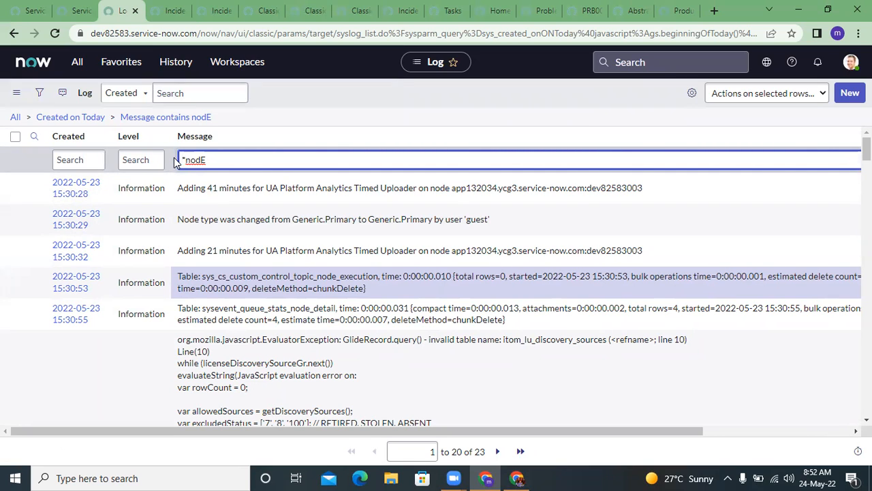
pyautogui.click(41, 98)
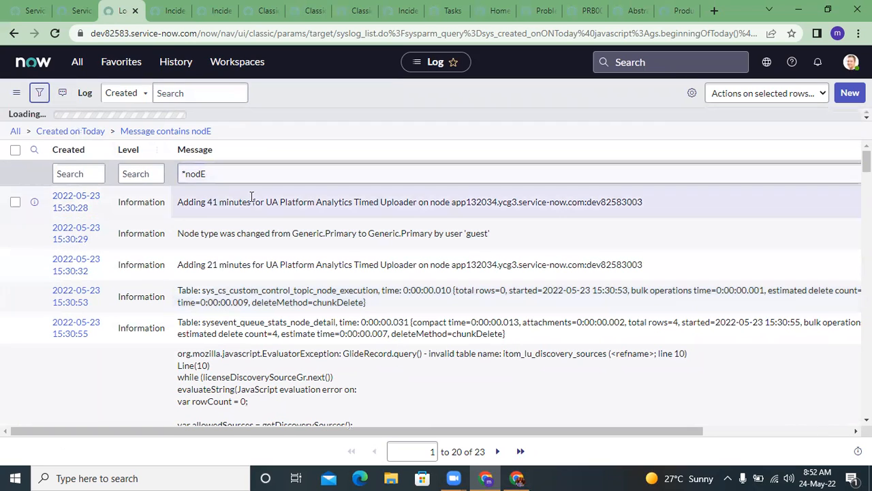
pyautogui.click(214, 177)
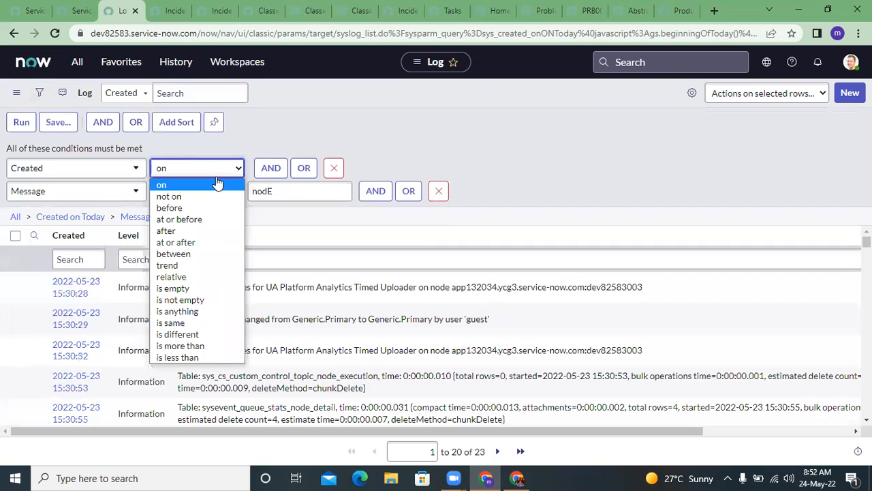
pyautogui.click(268, 133)
pyautogui.click(171, 197)
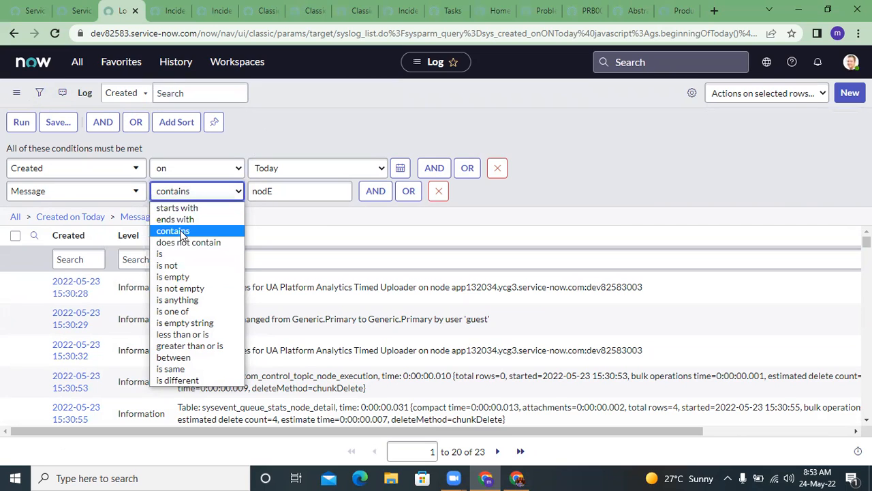
pyautogui.click(285, 216)
# - Hide the log list's column search row and show it again, returning to the Message search field
pyautogui.click(218, 253)
pyautogui.doubleClick(218, 253)
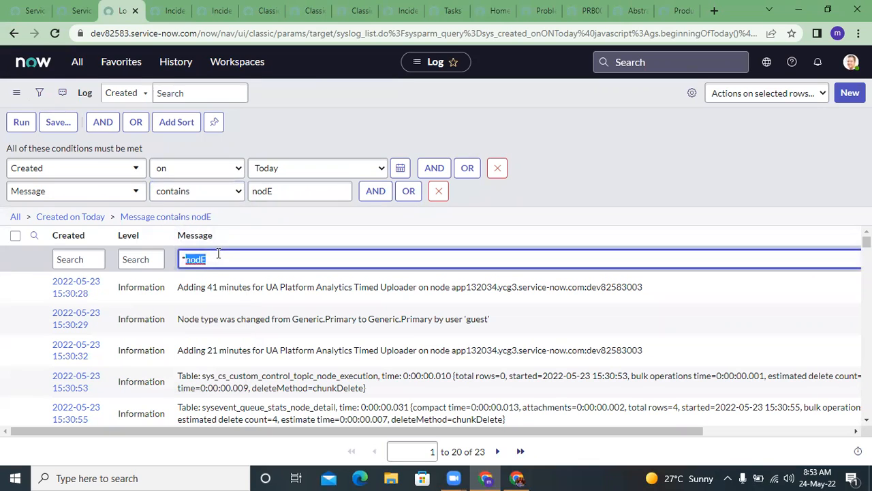
pyautogui.click(218, 253)
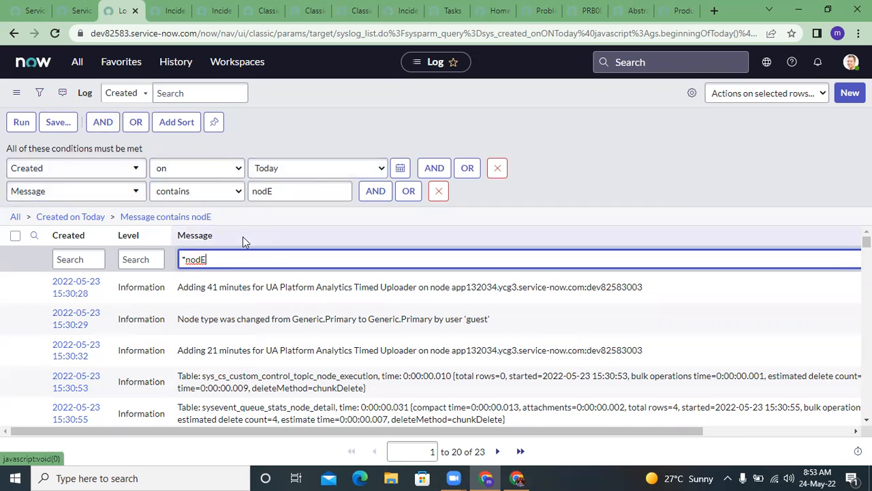
pyautogui.click(34, 235)
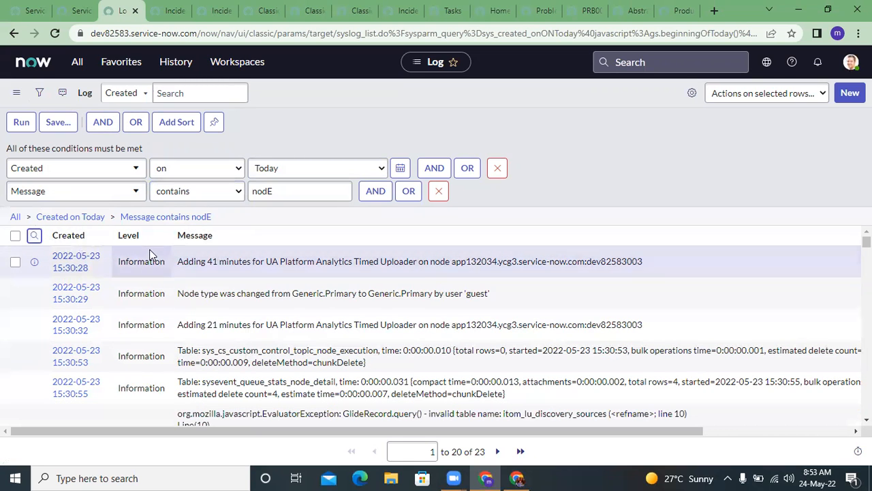
pyautogui.click(34, 235)
pyautogui.click(185, 259)
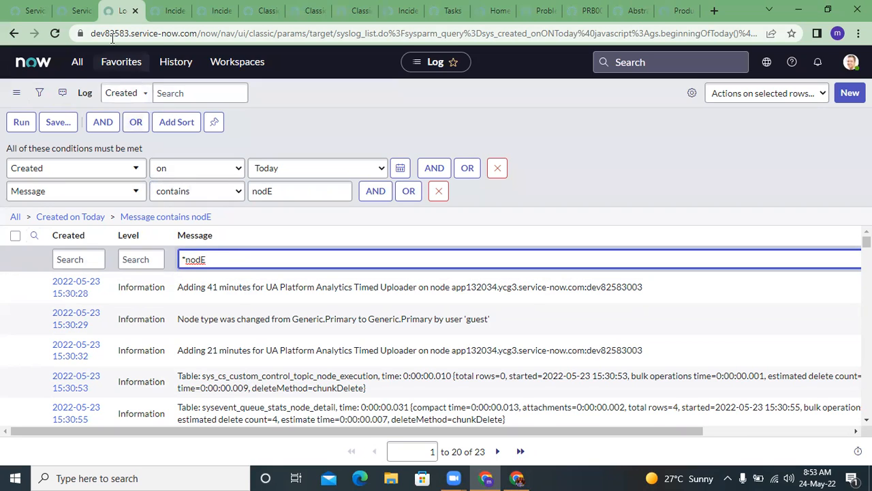
# - Look over the fields offered for the log list's quick search and set it to search by Message
pyautogui.click(166, 91)
pyautogui.click(130, 96)
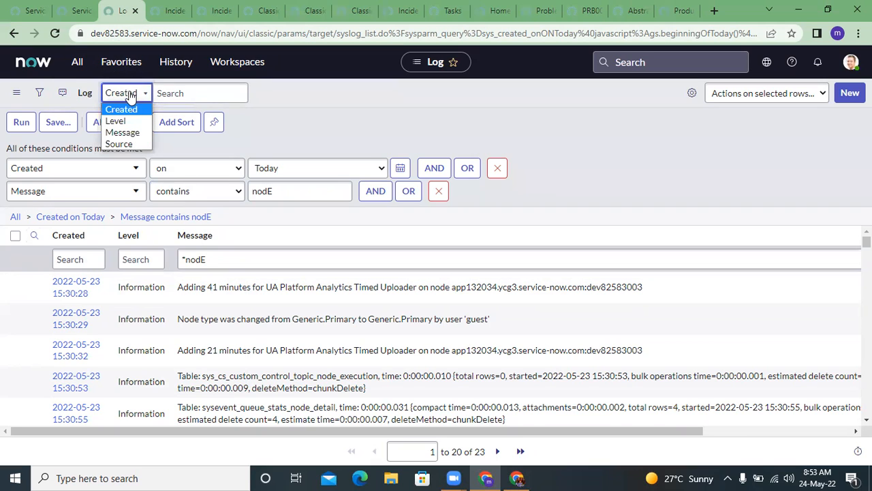
pyautogui.click(125, 111)
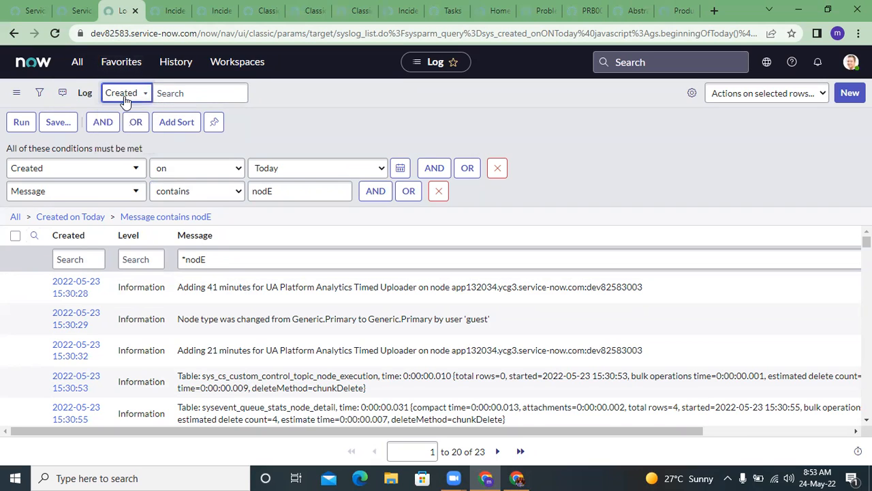
pyautogui.click(125, 101)
pyautogui.click(125, 131)
pyautogui.click(176, 93)
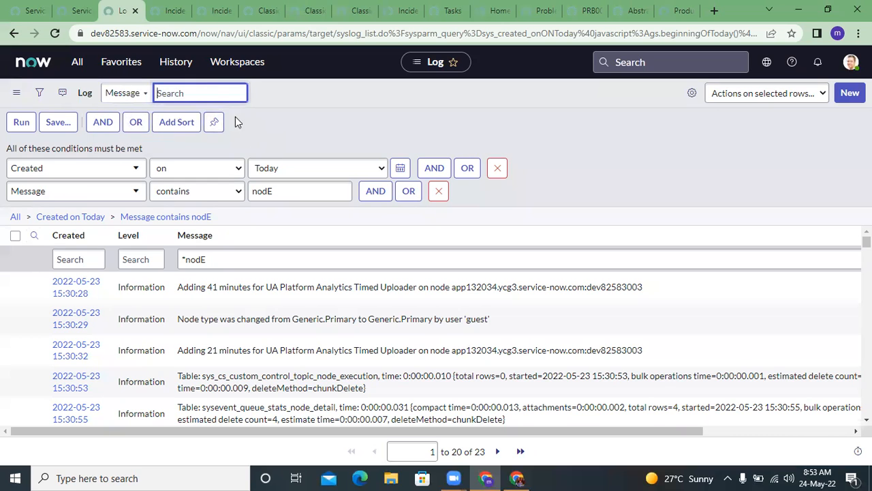
pyautogui.click(142, 95)
pyautogui.click(68, 9)
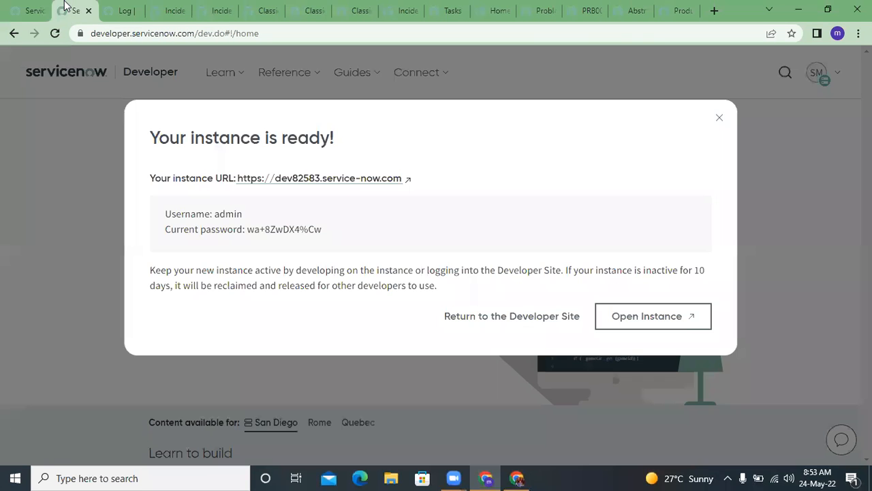
pyautogui.click(122, 11)
pyautogui.click(156, 6)
pyautogui.click(126, 10)
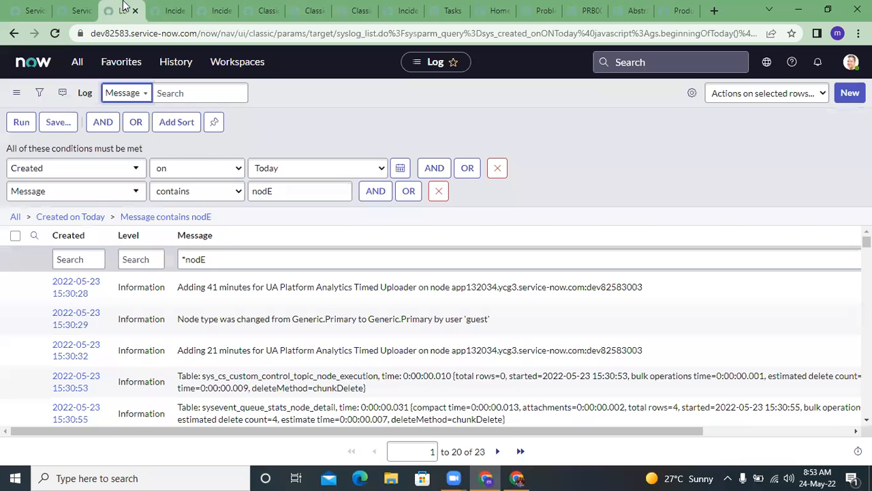
pyautogui.click(169, 5)
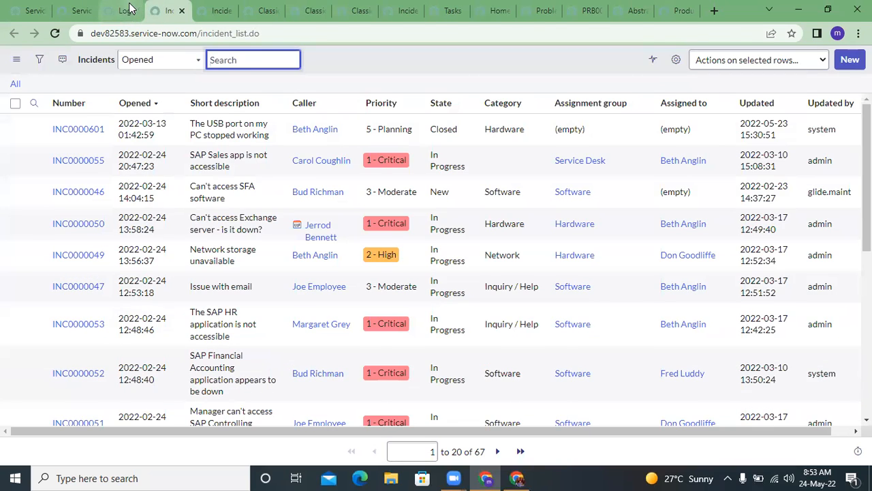
pyautogui.click(129, 9)
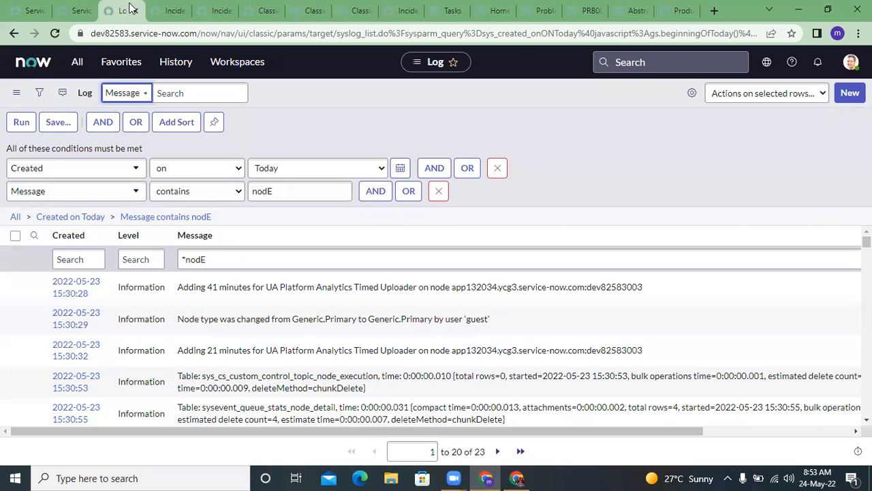
pyautogui.click(73, 66)
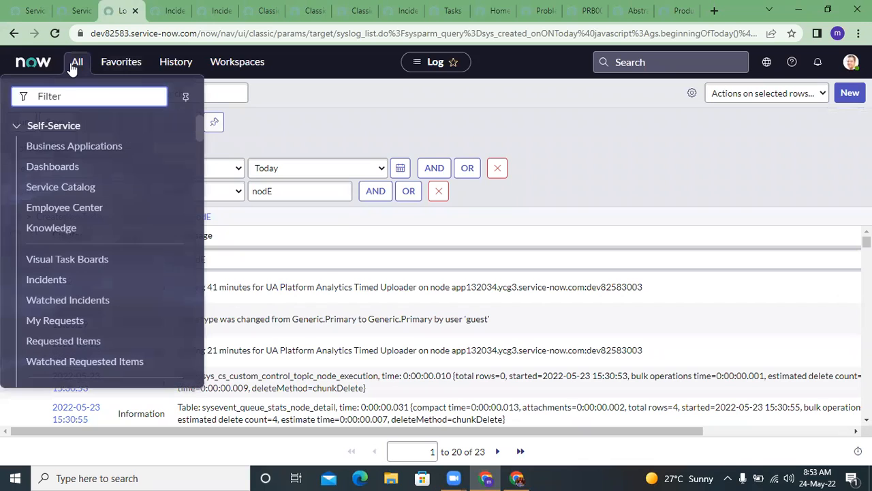
pyautogui.click(553, 315)
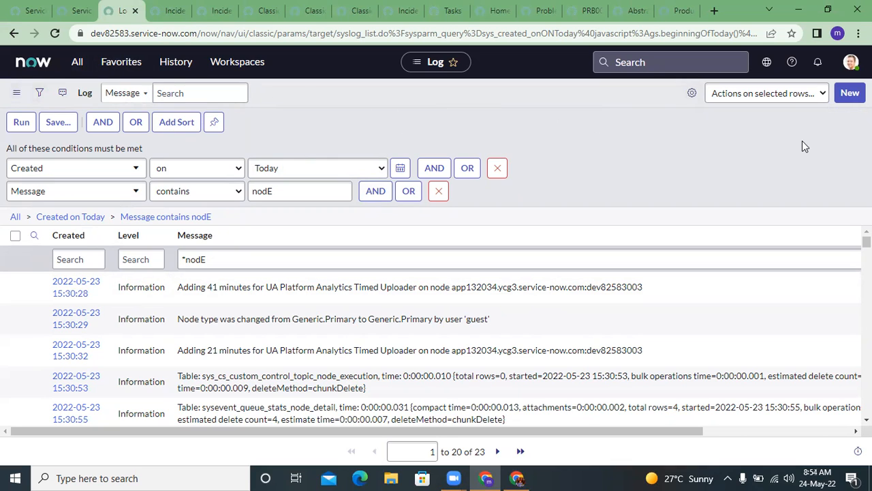
# - Look at the log list's column personalization and open the one for the incident list filtered by active and high urgency
pyautogui.click(693, 92)
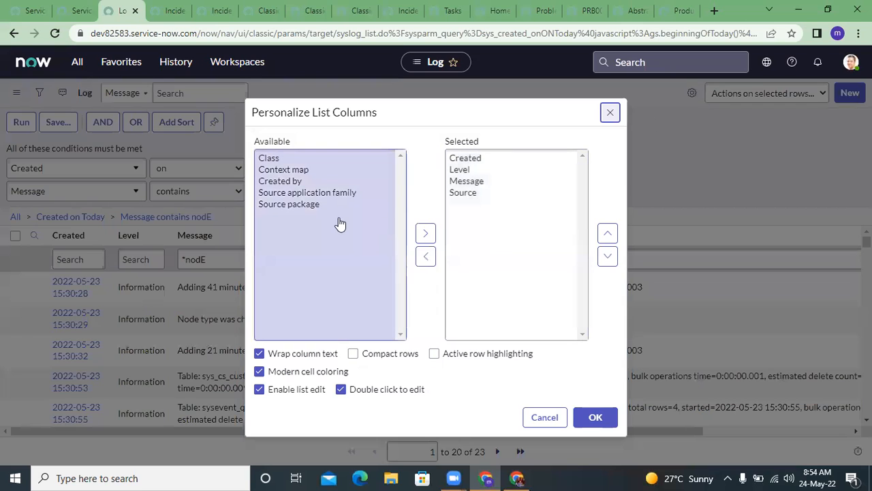
pyautogui.hotkey('ctrl', 'Tab')
pyautogui.hotkey('ctrl', 'Tab')
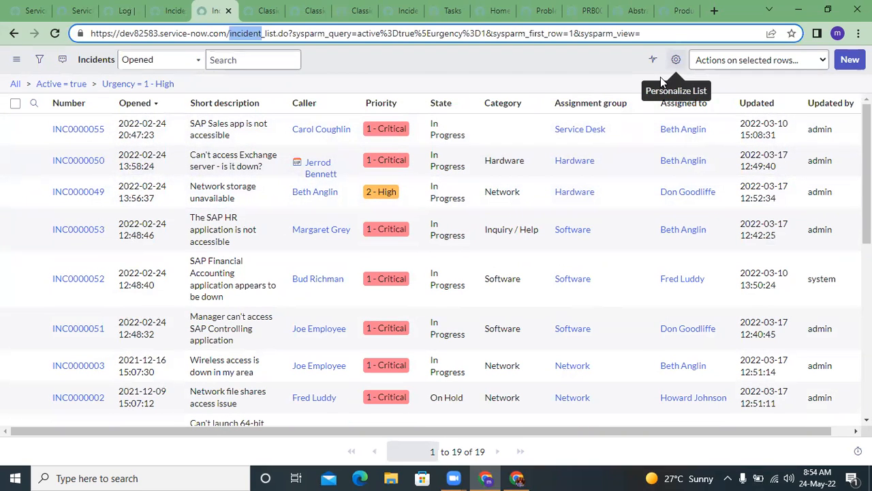
pyautogui.click(675, 60)
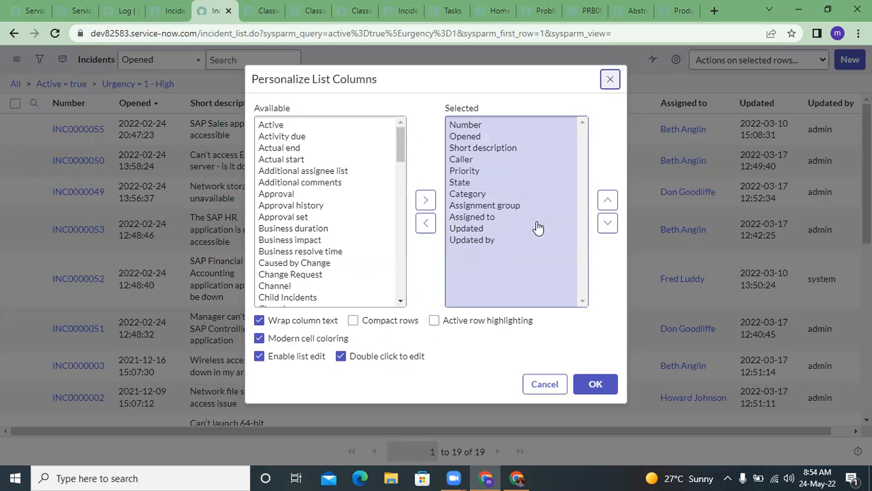
pyautogui.click(488, 259)
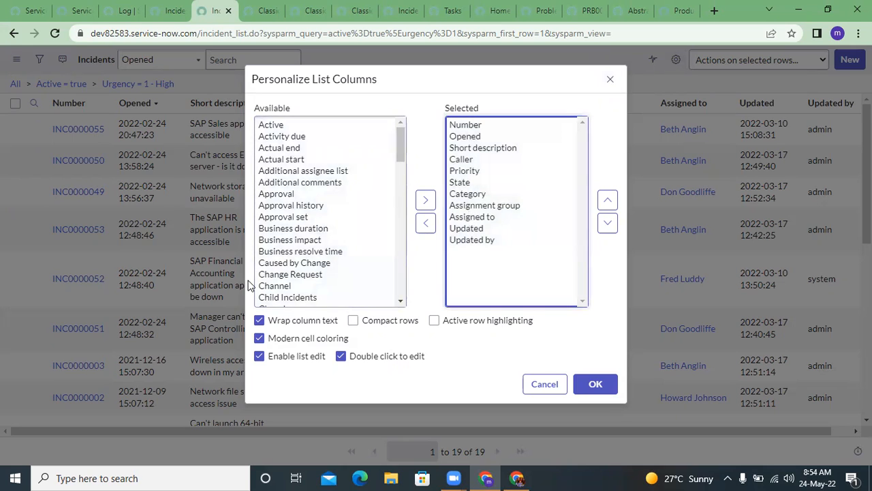
# - Examine the full set of available columns that can be added to the incident list
pyautogui.scroll(-10, 309, 274)
pyautogui.scroll(10, 307, 272)
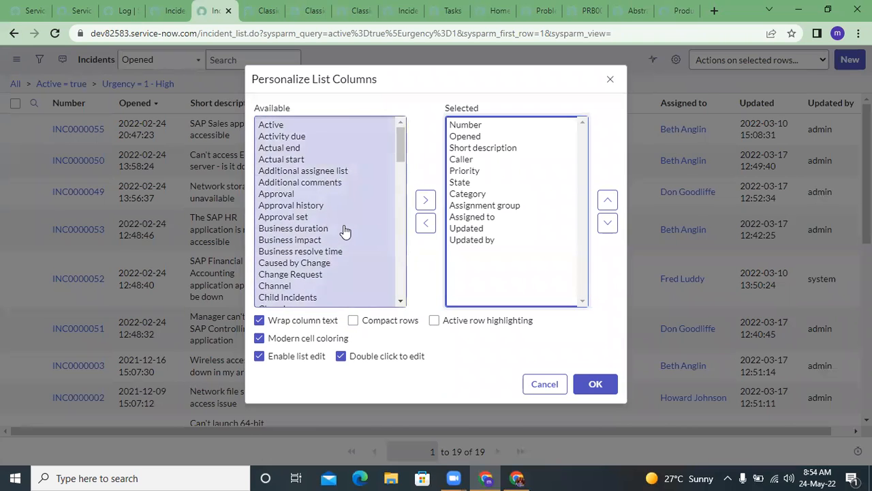
pyautogui.scroll(-10, 348, 232)
pyautogui.scroll(5, 345, 233)
pyautogui.scroll(5, 345, 232)
pyautogui.scroll(-2, 312, 216)
pyautogui.scroll(-3, 312, 214)
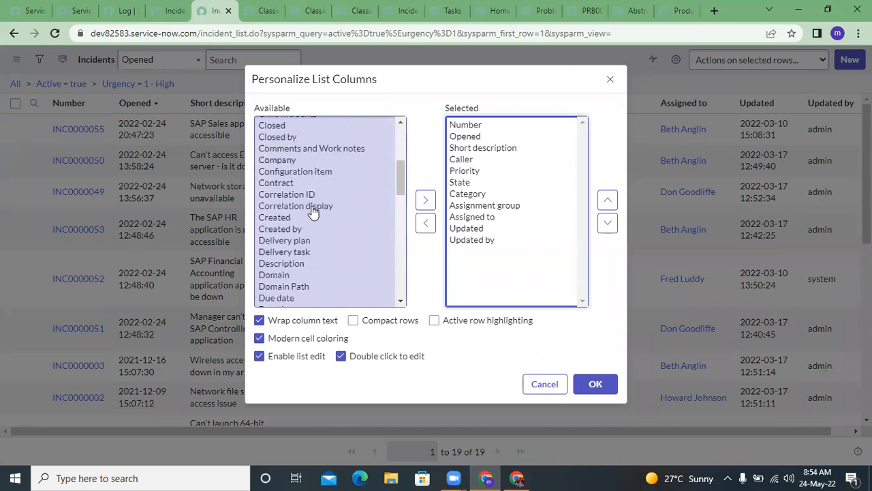
pyautogui.scroll(-6, 312, 214)
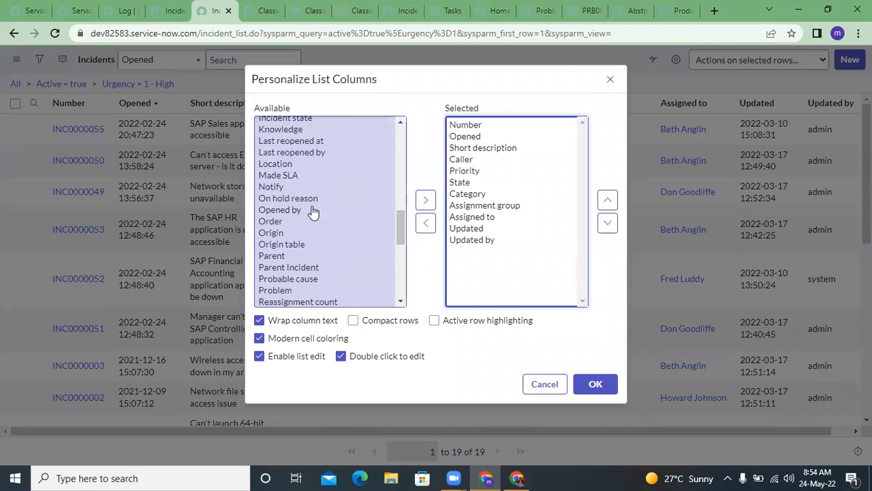
pyautogui.scroll(-5, 311, 212)
pyautogui.scroll(-3, 312, 213)
pyautogui.scroll(4, 312, 213)
pyautogui.scroll(-1, 312, 212)
pyautogui.scroll(-3, 312, 212)
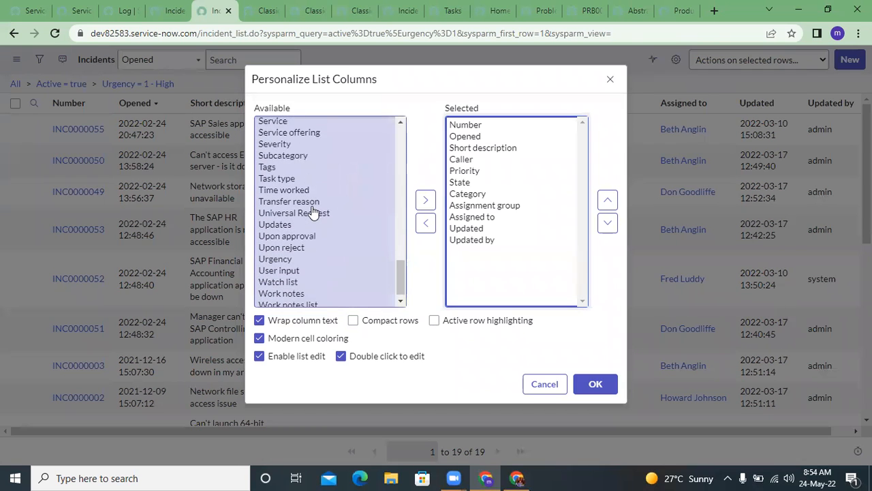
pyautogui.scroll(20, 312, 212)
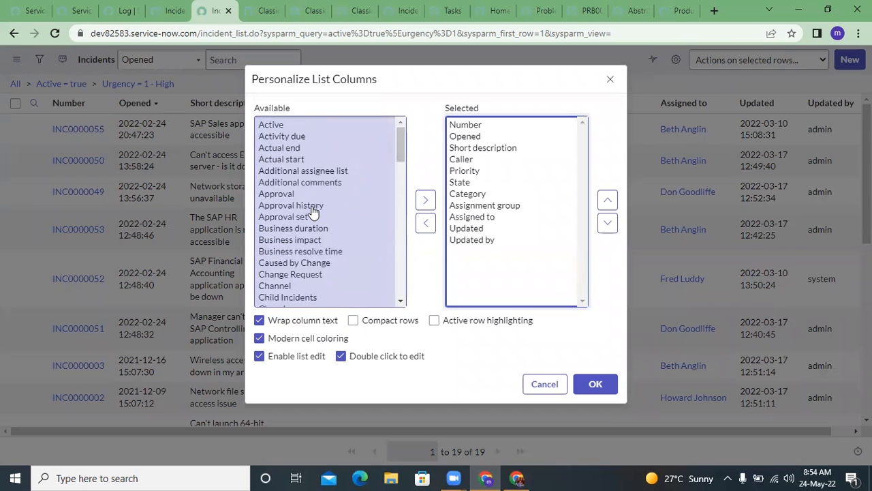
# - Try adding the Active column to the incident list's selected columns and moving it back to the available ones
pyautogui.doubleClick(279, 127)
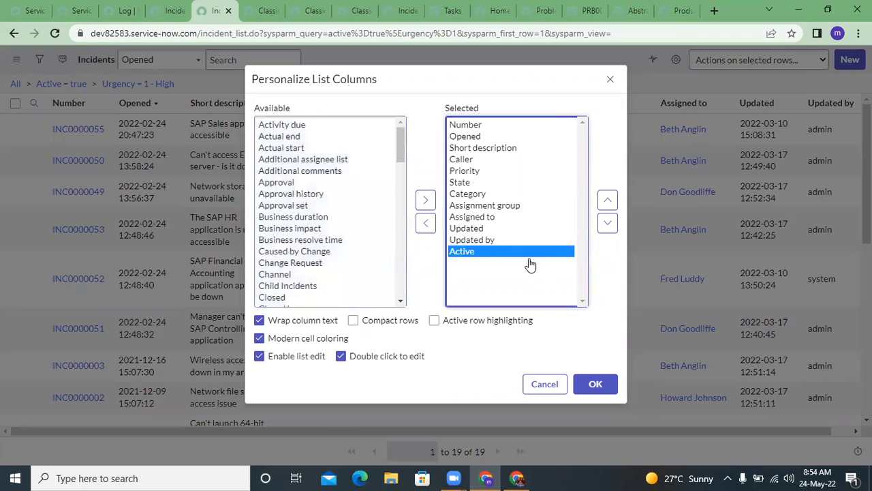
pyautogui.click(430, 225)
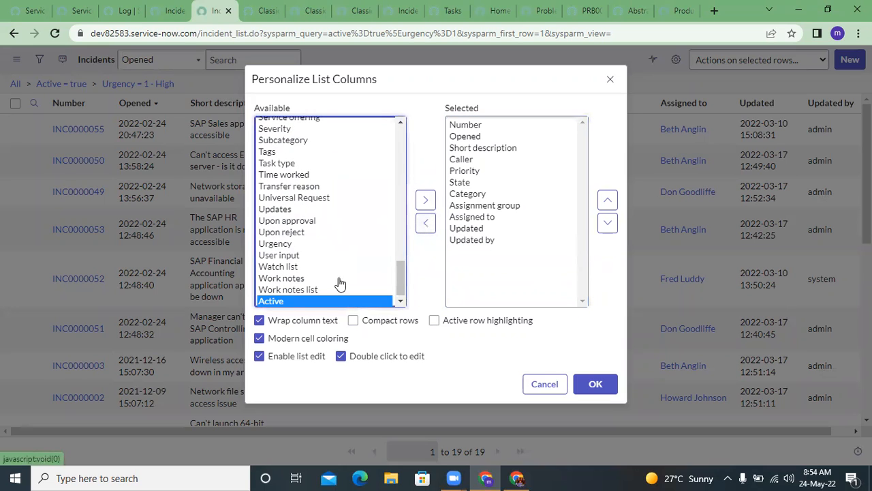
pyautogui.click(425, 204)
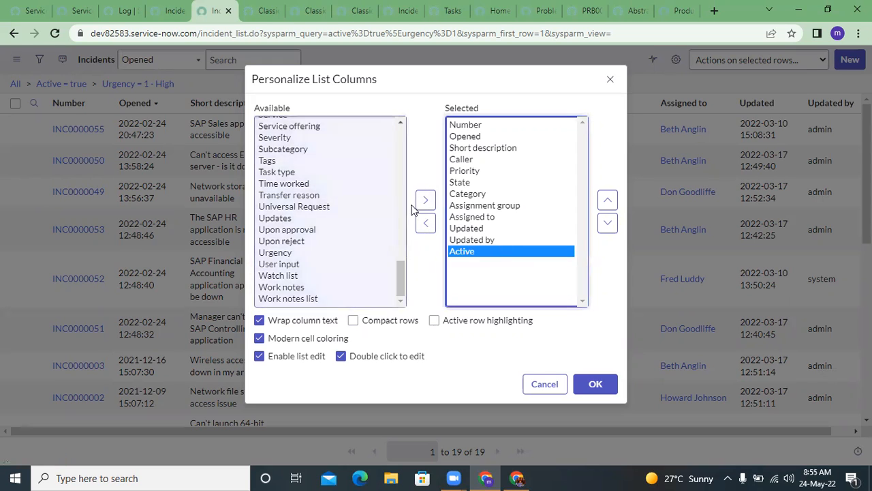
pyautogui.click(426, 222)
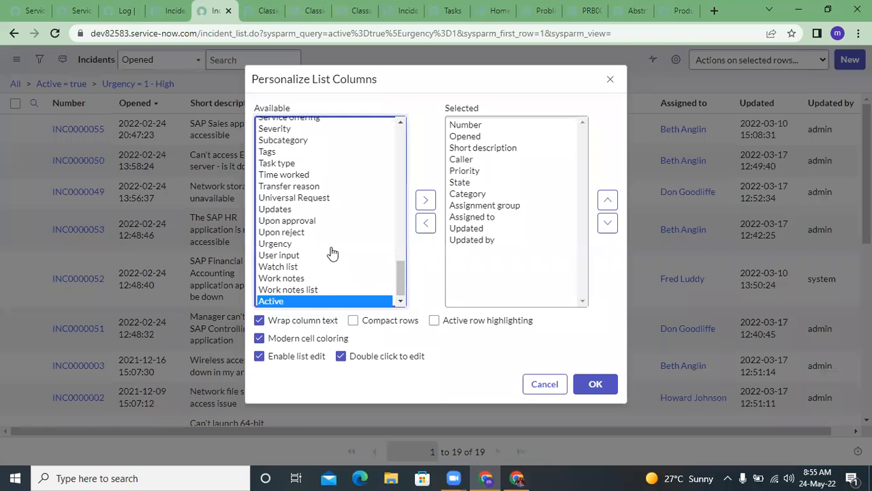
# - Try selecting the adjacent available columns Work notes and Work notes list together with Active, and reduce the selection to Active
pyautogui.hotkey('shift', 'Up')
pyautogui.hotkey('shift', 'Up')
pyautogui.hotkey('shift', 'Down')
pyautogui.hotkey('shift', 'Down')
pyautogui.hotkey('shift', 'Up')
pyautogui.hotkey('shift', 'Up')
pyautogui.hotkey('shift', 'Up')
pyautogui.hotkey('shift', 'Up')
pyautogui.hotkey('shift', 'Down')
pyautogui.hotkey('shift', 'Down')
pyautogui.hotkey('shift', 'Down')
pyautogui.hotkey('shift', 'Down')
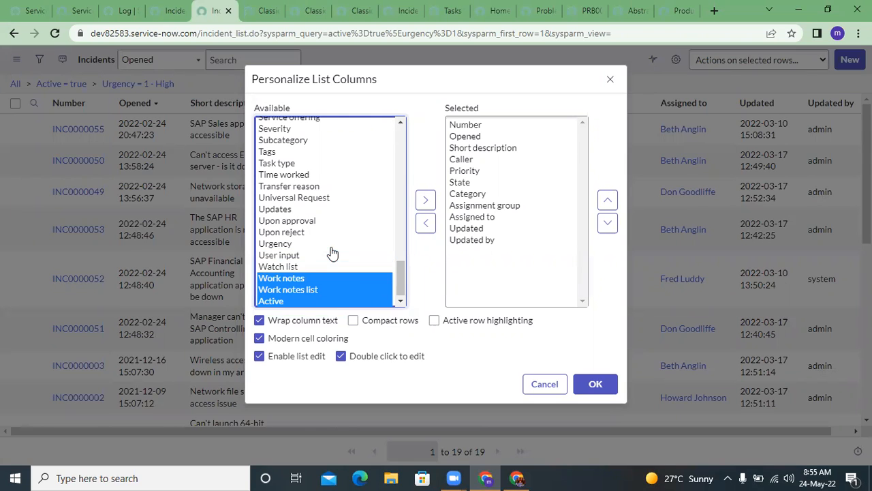
pyautogui.press('Up')
pyautogui.press('Down')
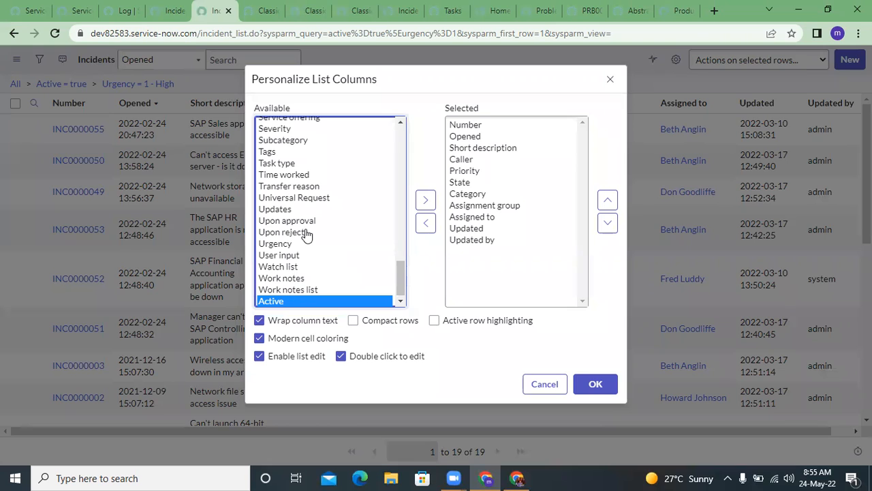
# - Add the Resolved and Active columns together to the incident list's selected columns
pyautogui.scroll(3, 306, 234)
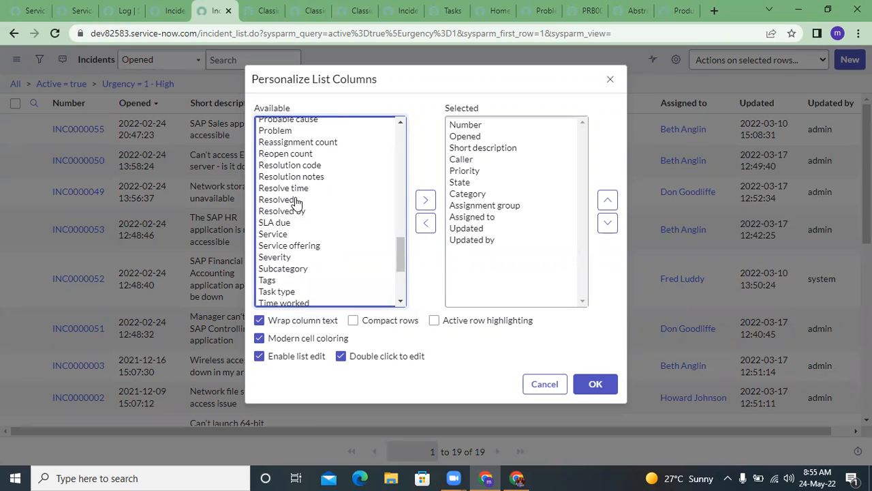
pyautogui.keyDown('ctrl'); pyautogui.click(296, 201); pyautogui.keyUp('ctrl')
pyautogui.scroll(-2, 335, 237)
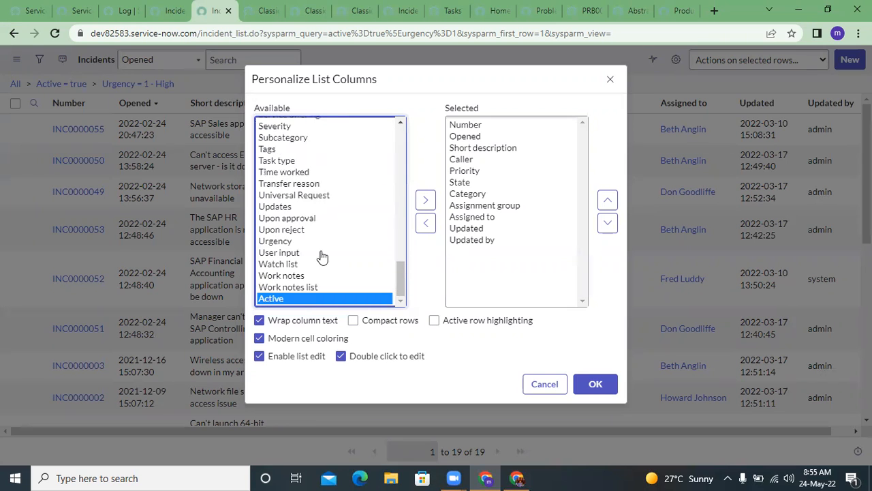
pyautogui.scroll(3, 317, 261)
pyautogui.scroll(-1, 341, 259)
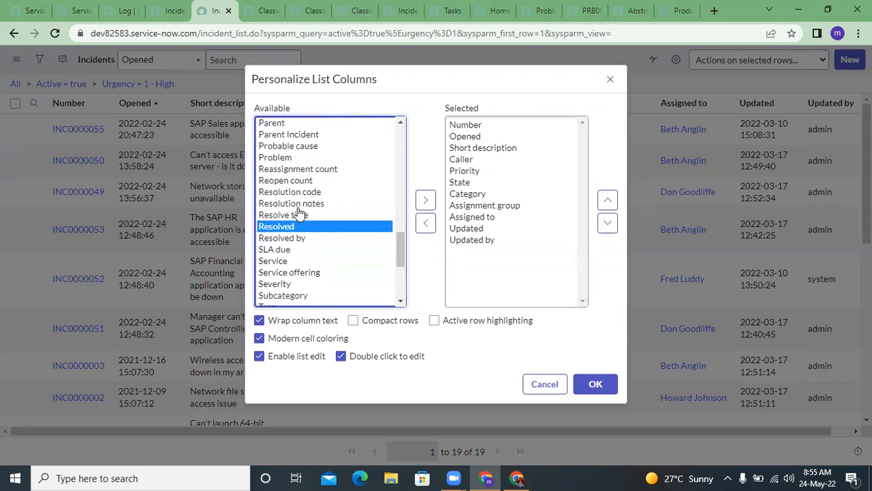
pyautogui.scroll(2, 300, 212)
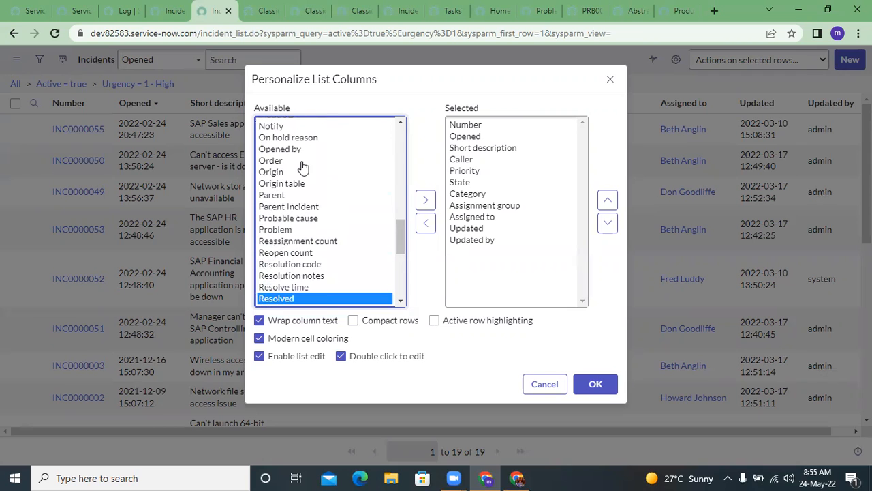
pyautogui.scroll(5, 302, 167)
pyautogui.scroll(-7, 303, 169)
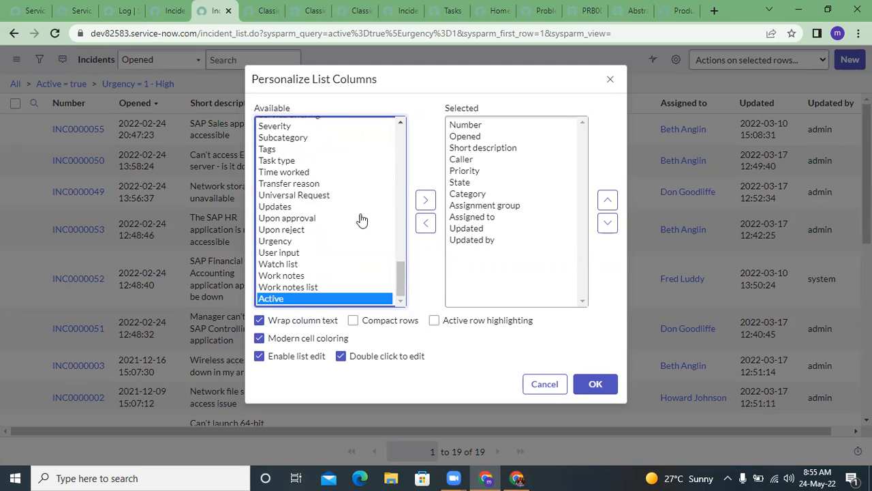
pyautogui.click(425, 205)
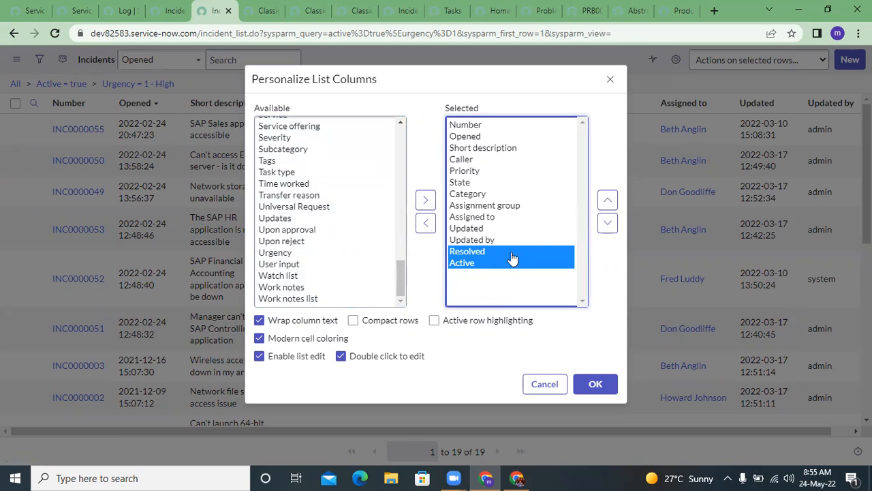
# - Place the Resolved and Active columns directly after State in the selected order and apply the incident list personalization
pyautogui.click(607, 200)
pyautogui.click(607, 200)
pyautogui.click(607, 201)
pyautogui.click(607, 200)
pyautogui.click(607, 201)
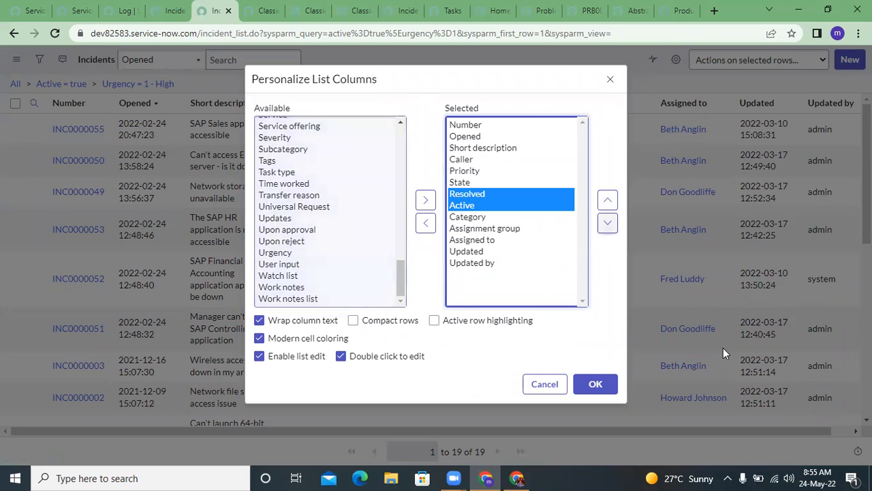
pyautogui.click(595, 386)
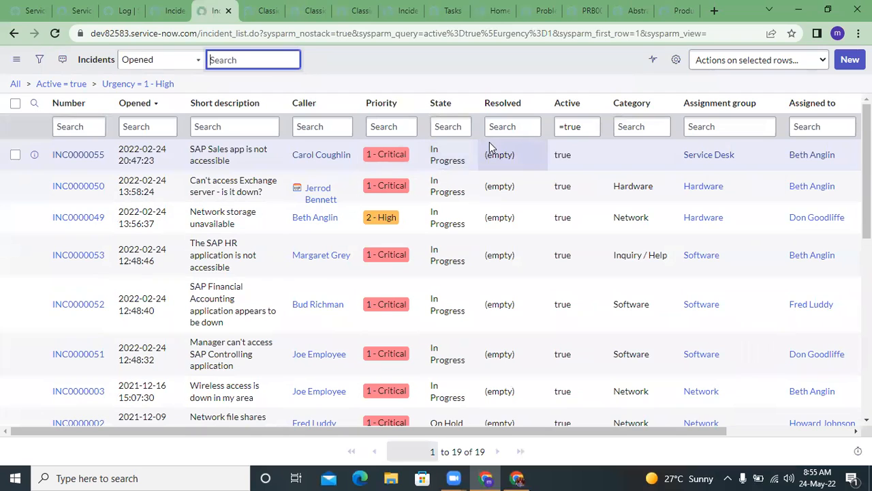
# - Try showing only the incidents matching the caller of INC0000051, and remove that caller condition from the list filter
pyautogui.click(600, 129)
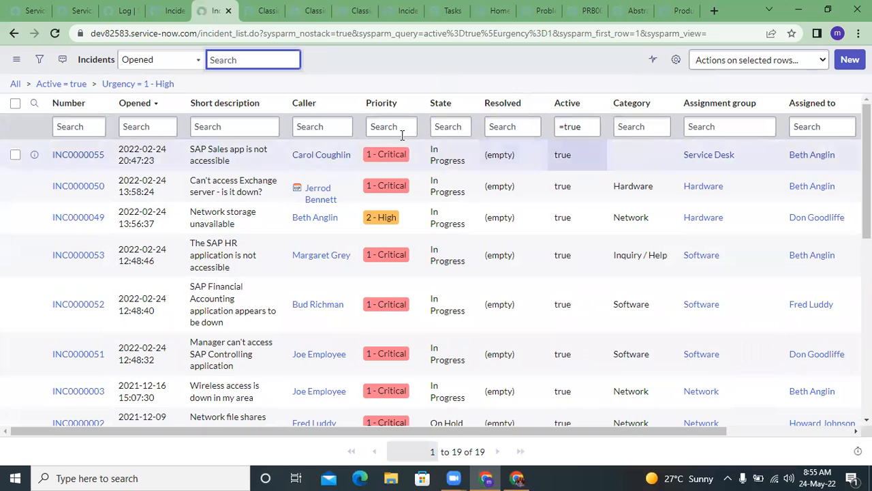
pyautogui.scroll(-10, 353, 216)
pyautogui.scroll(6, 351, 215)
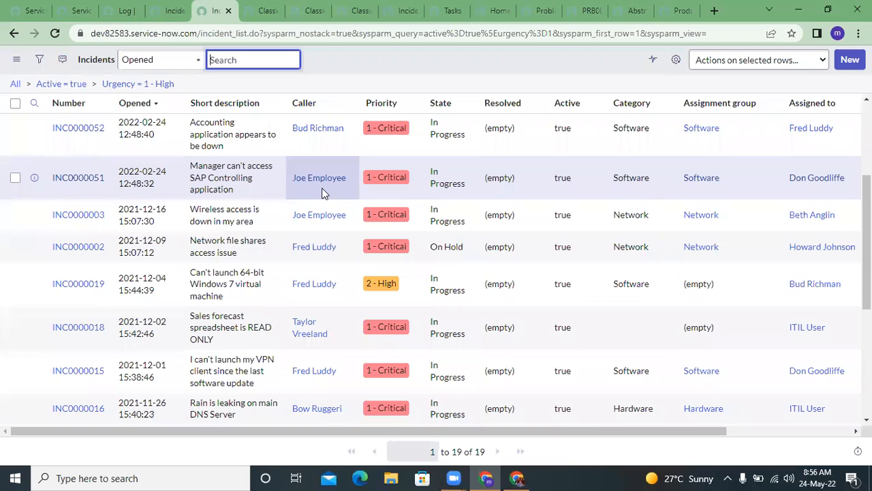
pyautogui.rightClick(324, 194)
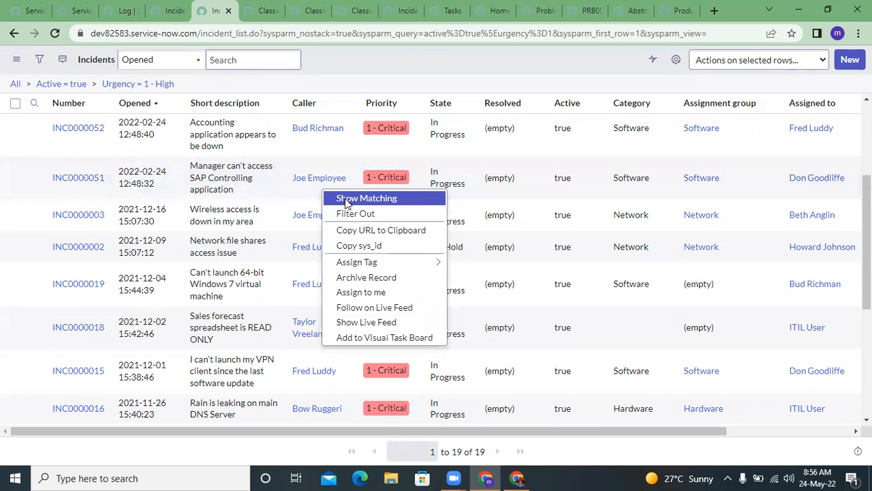
pyautogui.click(346, 199)
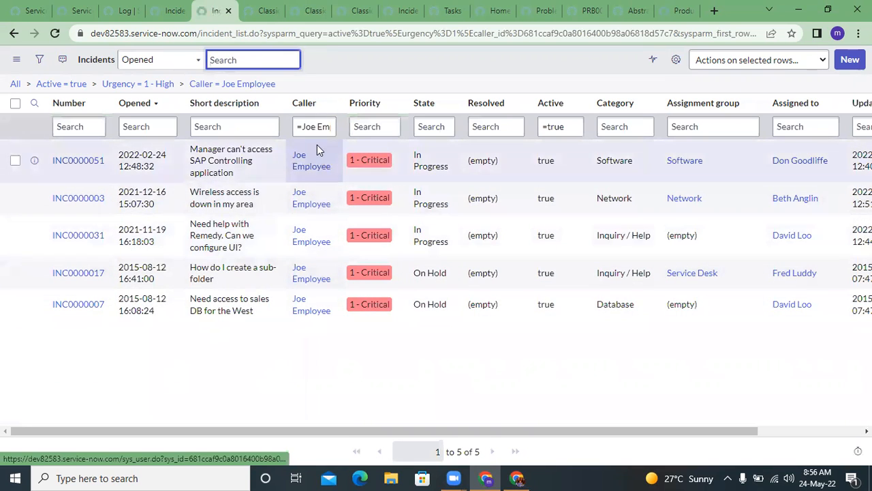
pyautogui.click(182, 86)
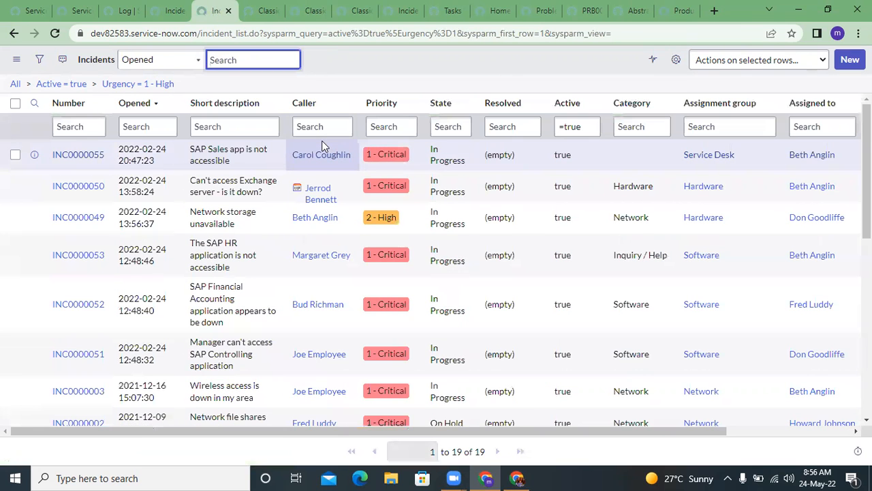
# - Filter out the caller of INC0000055 from the incident list and look through the remaining records
pyautogui.rightClick(322, 140)
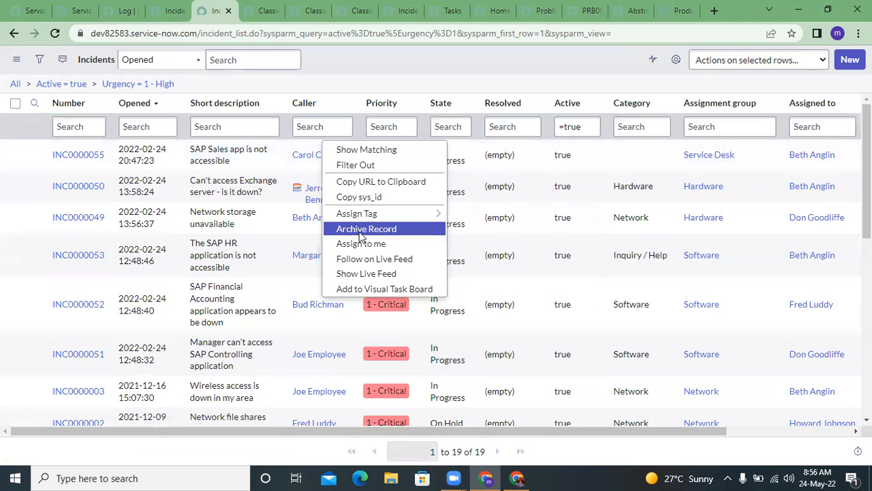
pyautogui.moveTo(361, 220)
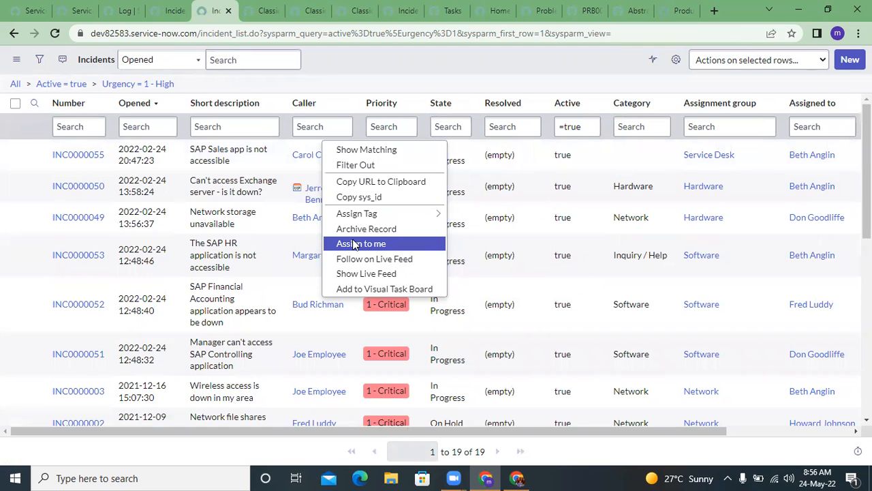
pyautogui.rightClick(351, 162)
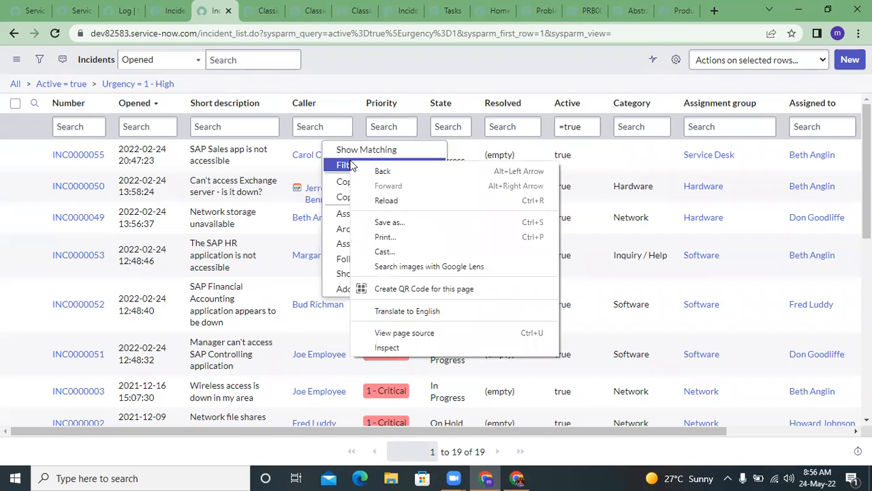
pyautogui.click(344, 165)
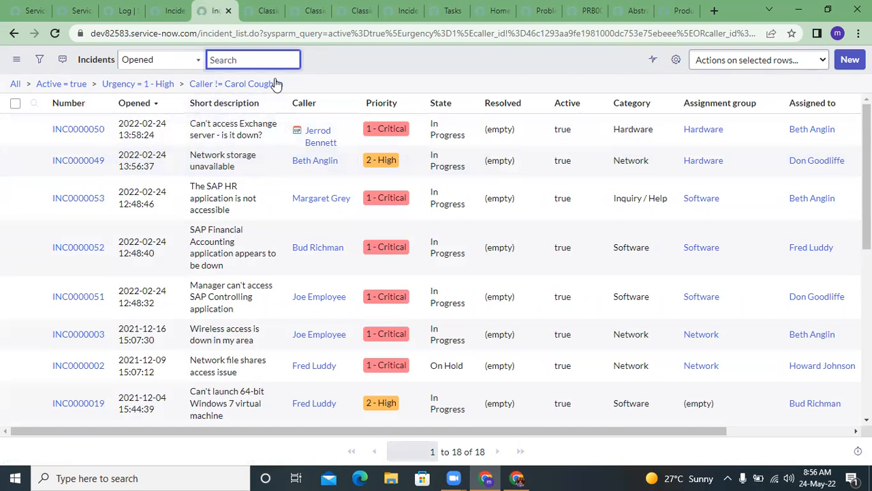
pyautogui.rightClick(337, 129)
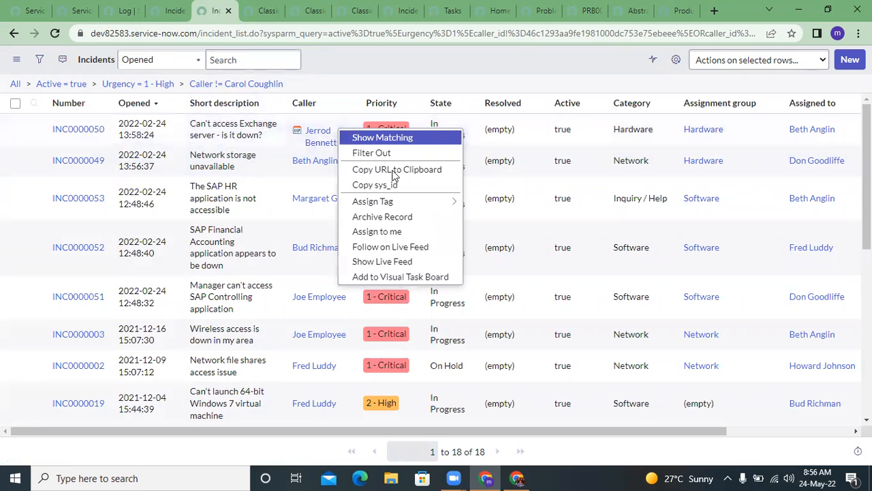
pyautogui.click(338, 110)
pyautogui.scroll(-4, 443, 266)
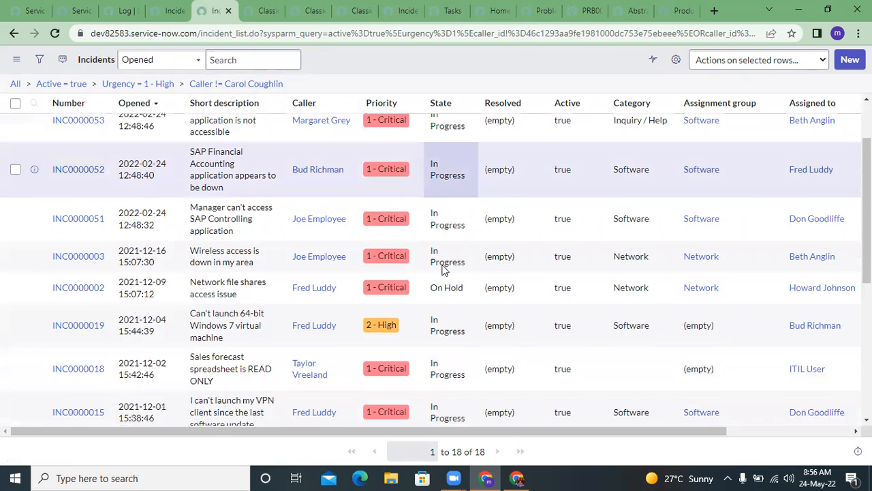
pyautogui.scroll(4, 444, 218)
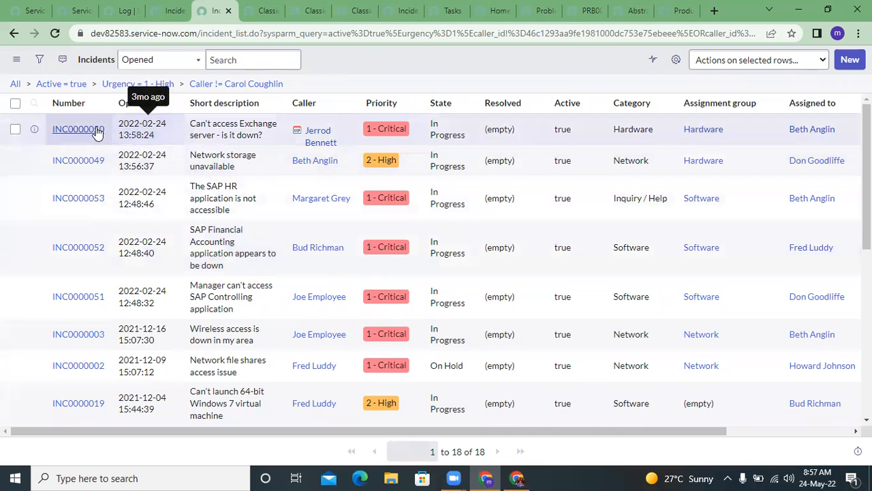
# - Open incident INC0000050 in a new tab and highlight its number on the form
pyautogui.click(98, 131)
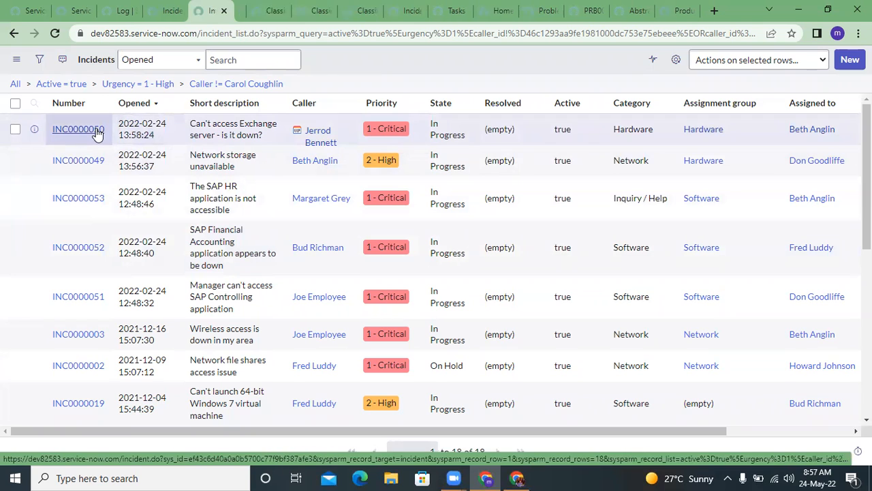
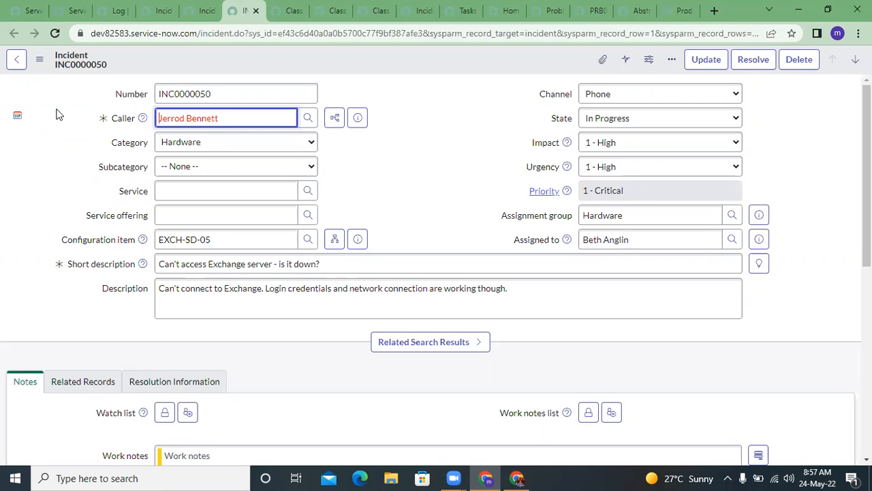
pyautogui.doubleClick(240, 100)
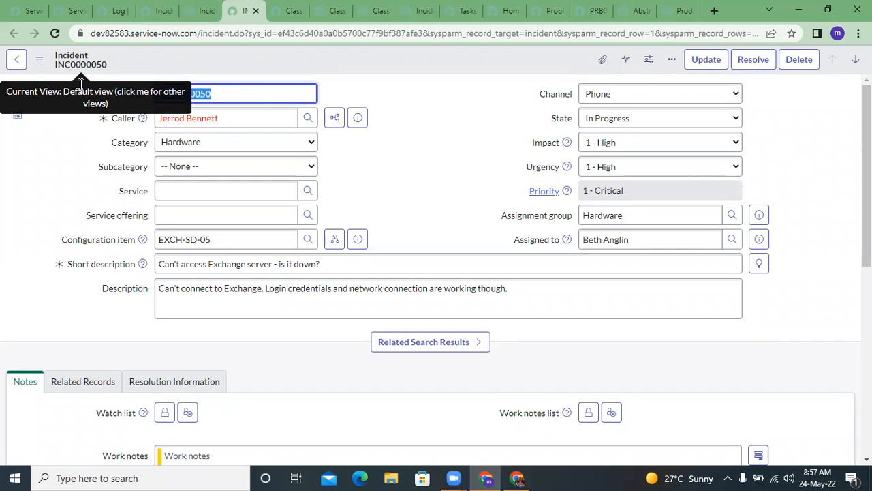
pyautogui.click(161, 11)
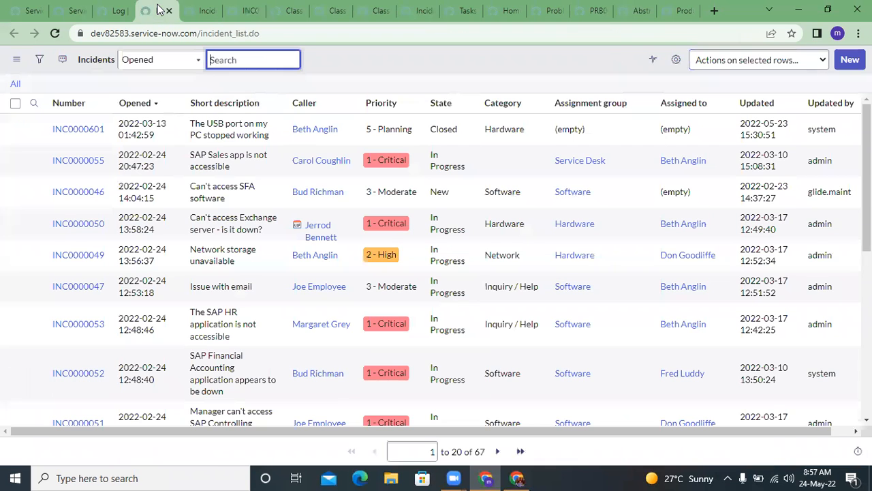
pyautogui.click(121, 9)
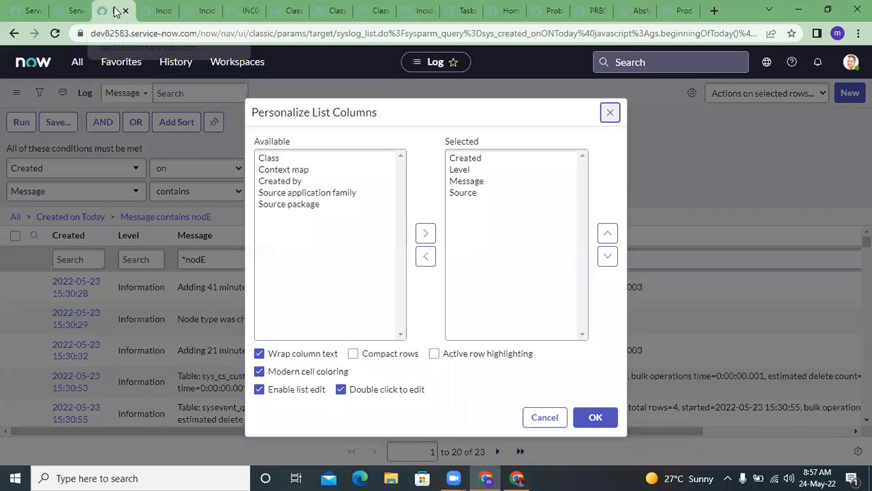
pyautogui.click(610, 112)
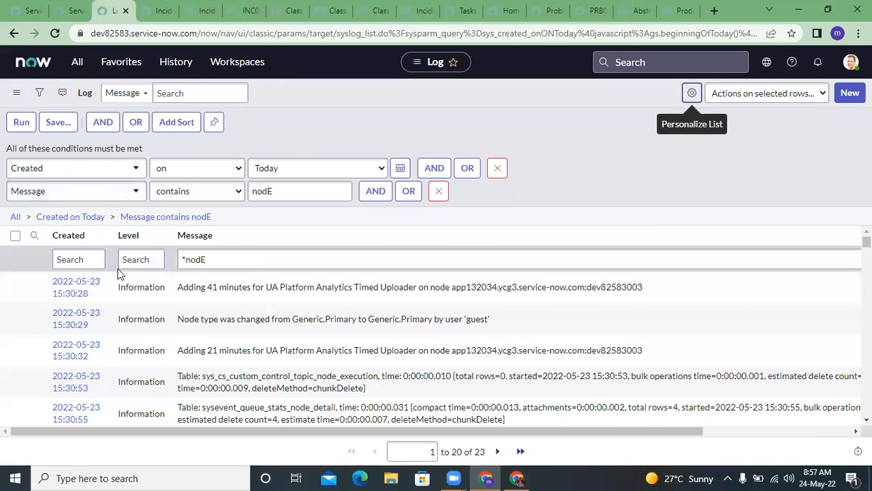
pyautogui.scroll(-1, 71, 278)
pyautogui.scroll(1, 59, 276)
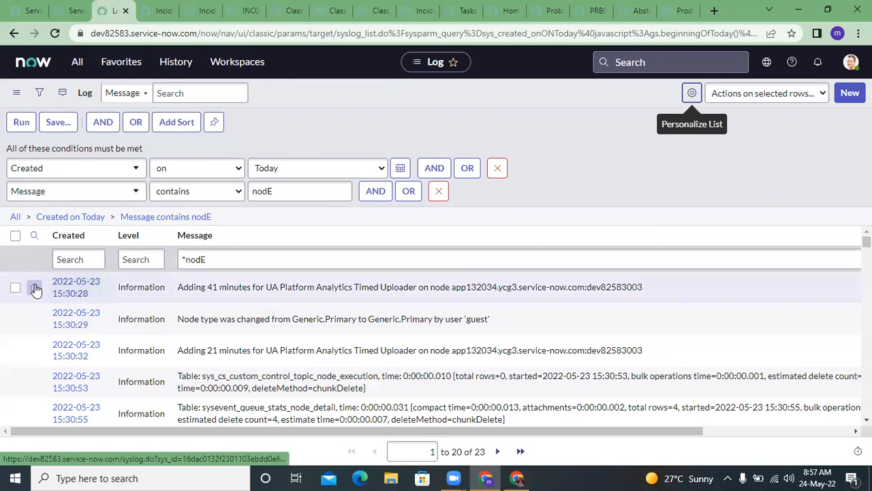
pyautogui.click(76, 285)
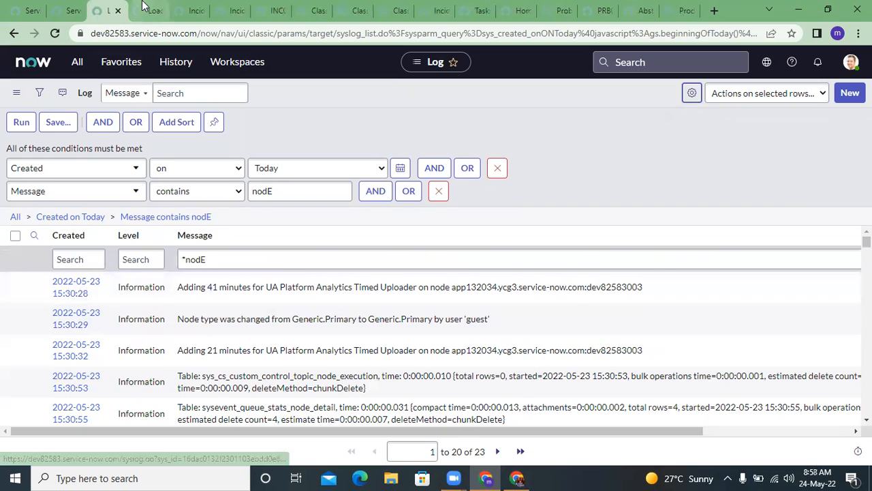
# - Examine the log entry form's header and Level field, and close the record
pyautogui.click(77, 121)
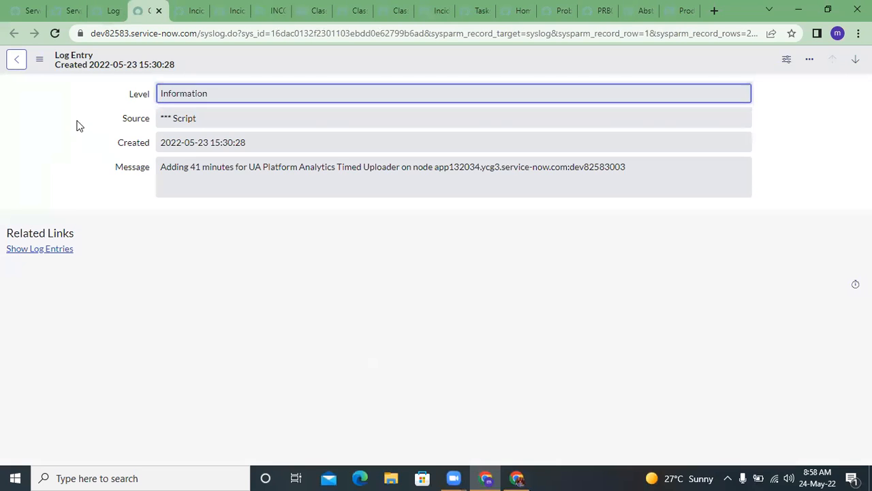
pyautogui.moveTo(60, 69); pyautogui.dragTo(120, 73)
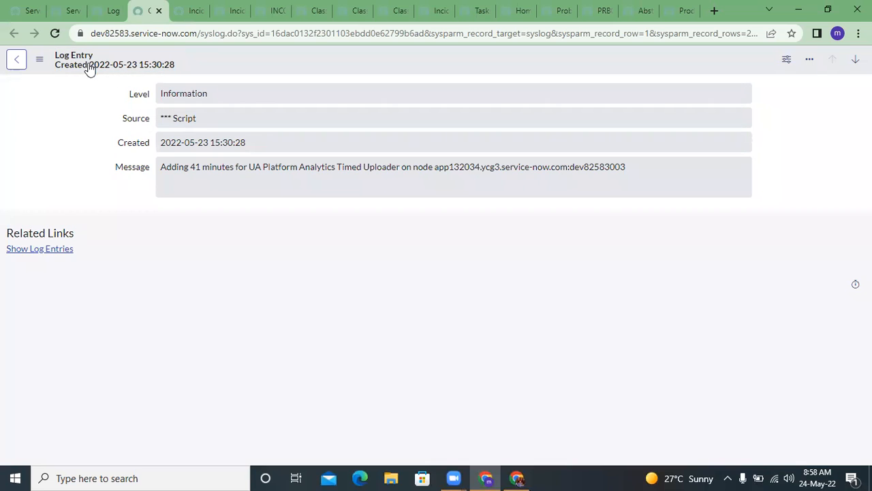
pyautogui.click(120, 69)
pyautogui.click(87, 96)
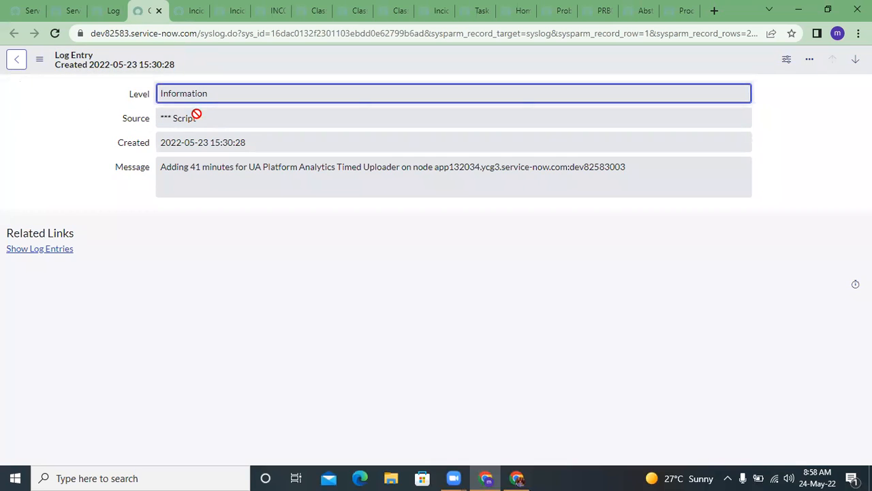
pyautogui.click(157, 12)
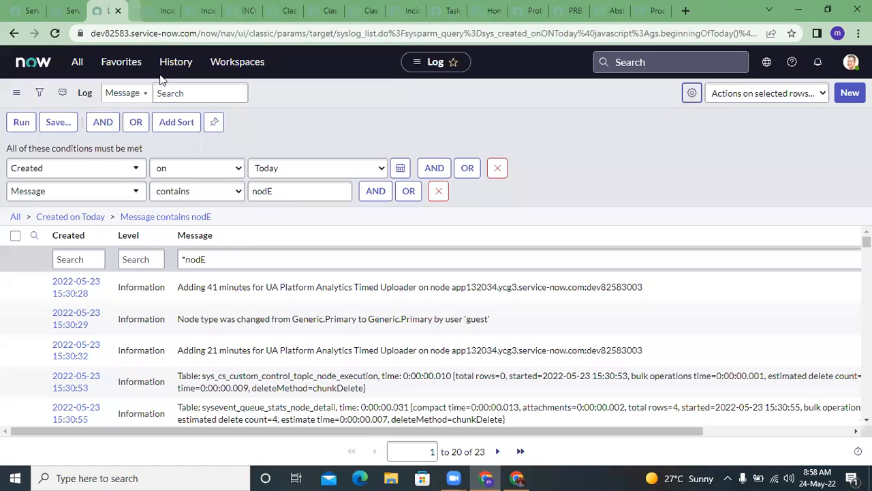
# - Return to the INC0000050 form and examine its fields, highlighting the block from Number to Urgency
pyautogui.hotkey('ctrl', 'Tab')
pyautogui.hotkey('ctrl', 'Tab')
pyautogui.hotkey('ctrl', 'Tab')
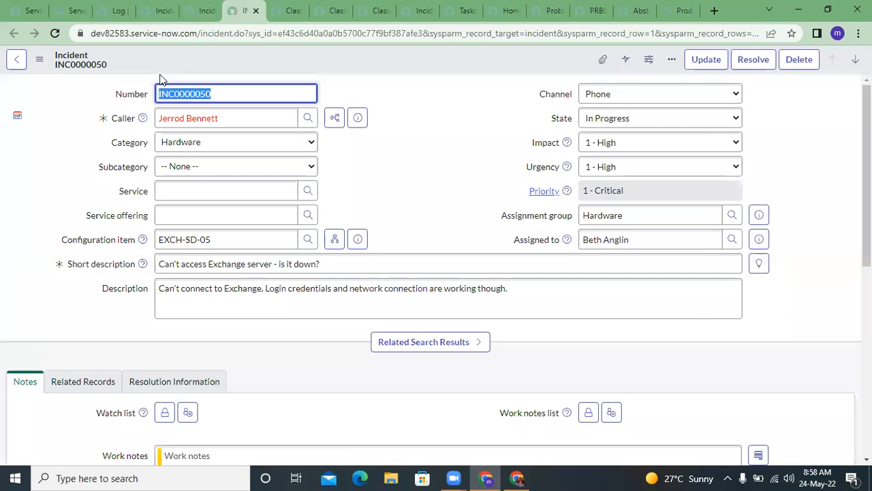
pyautogui.click(220, 78)
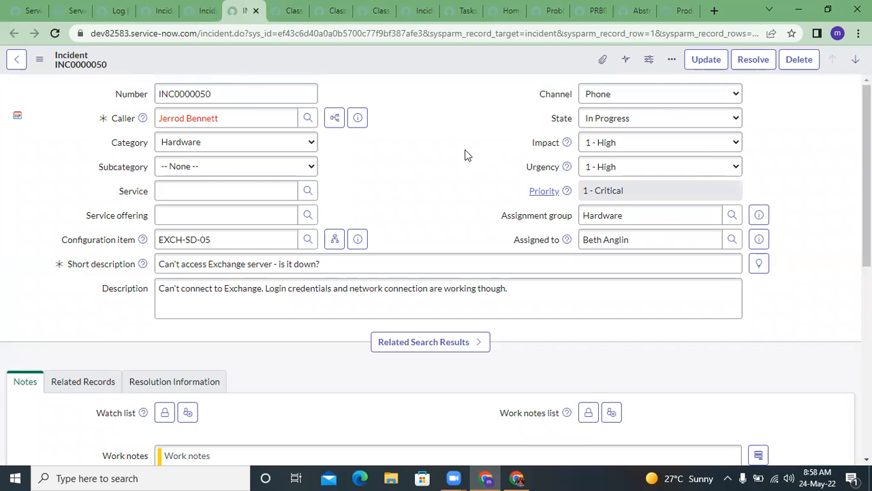
pyautogui.scroll(-1, 464, 155)
pyautogui.scroll(1, 465, 156)
pyautogui.moveTo(109, 90); pyautogui.dragTo(806, 184)
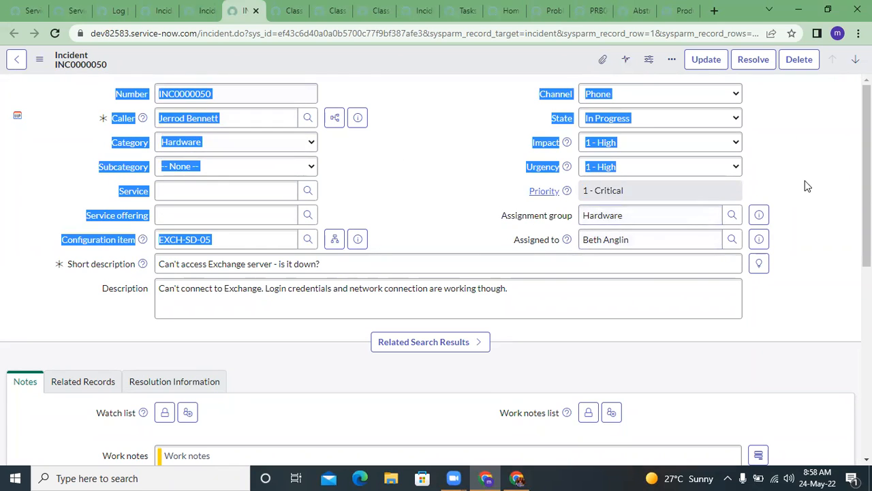
# - Clear the highlighted field block and examine the incident's Impact, Short description and Description fields
pyautogui.click(453, 165)
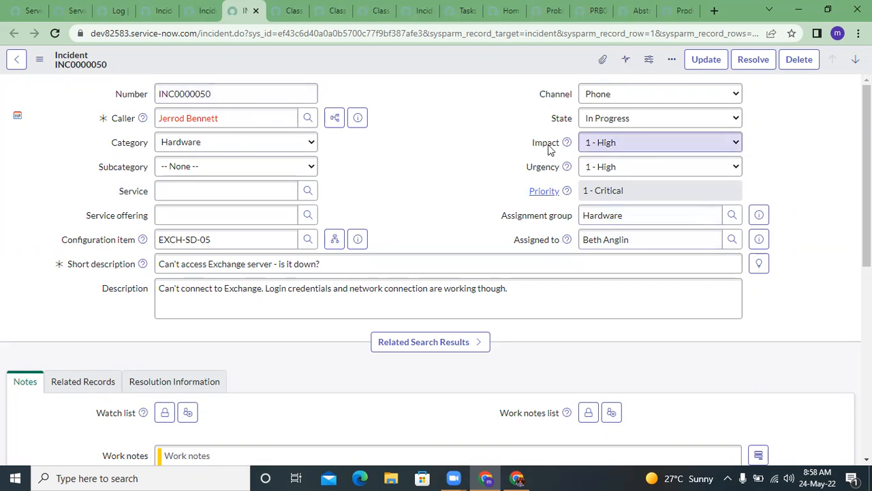
pyautogui.click(486, 293)
pyautogui.click(447, 248)
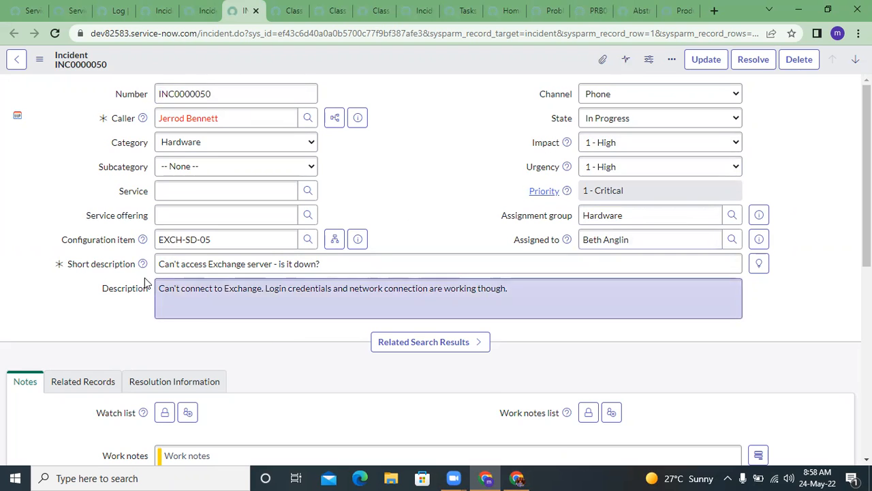
pyautogui.moveTo(115, 264); pyautogui.dragTo(191, 335)
pyautogui.click(194, 332)
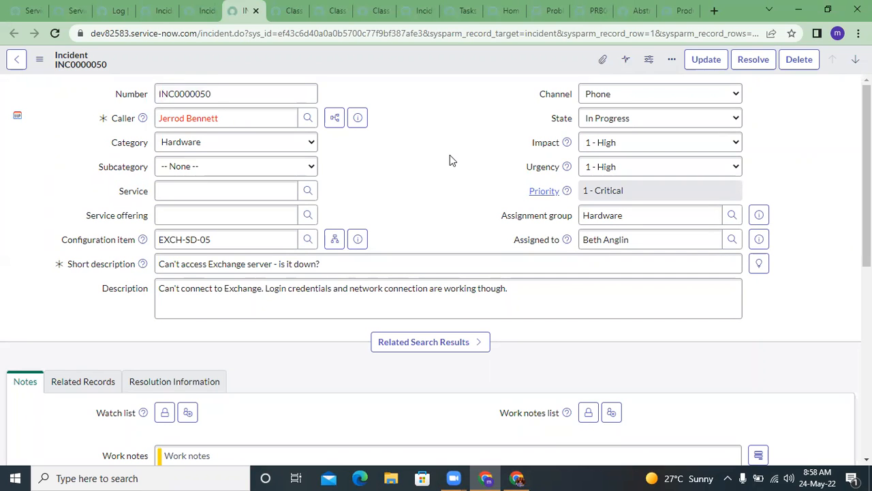
# - Look through the incident's Related Records and Resolution Information sections, and return to the Notes section
pyautogui.scroll(-2, 450, 160)
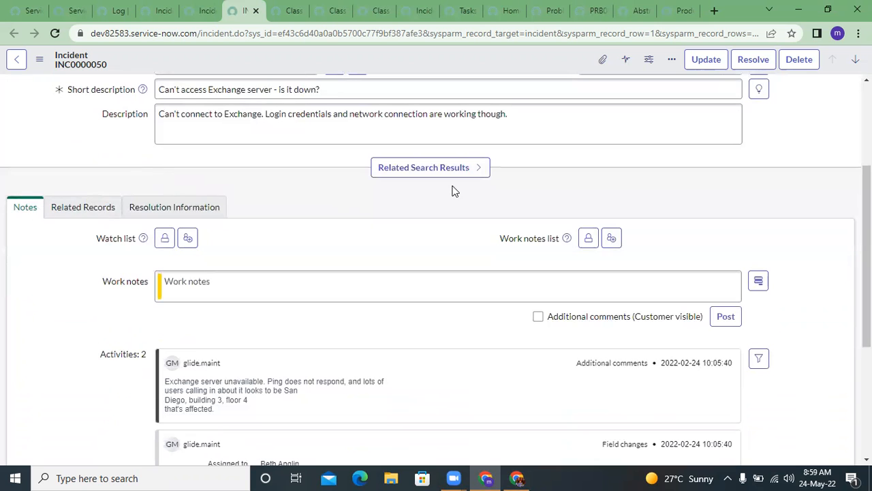
pyautogui.click(97, 207)
pyautogui.click(174, 240)
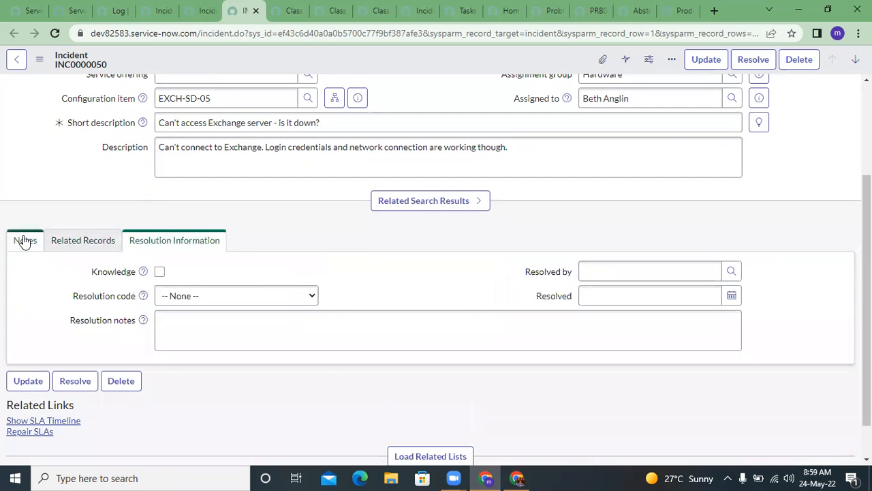
pyautogui.click(24, 240)
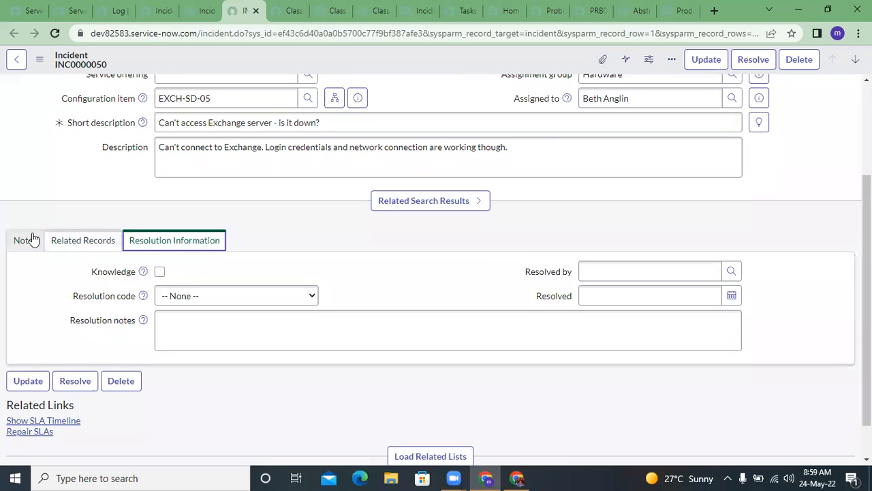
pyautogui.click(68, 240)
pyautogui.click(28, 242)
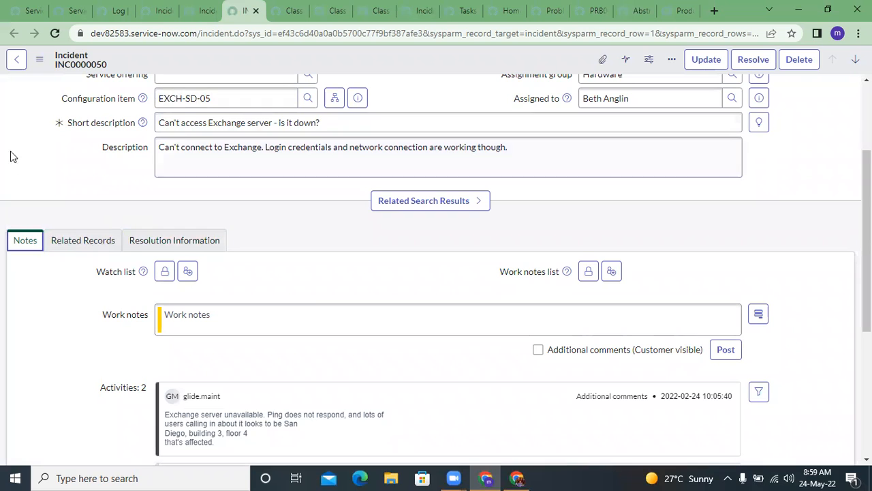
# - Review the Notes section from Work notes through the Activities entries
pyautogui.scroll(-2, 93, 259)
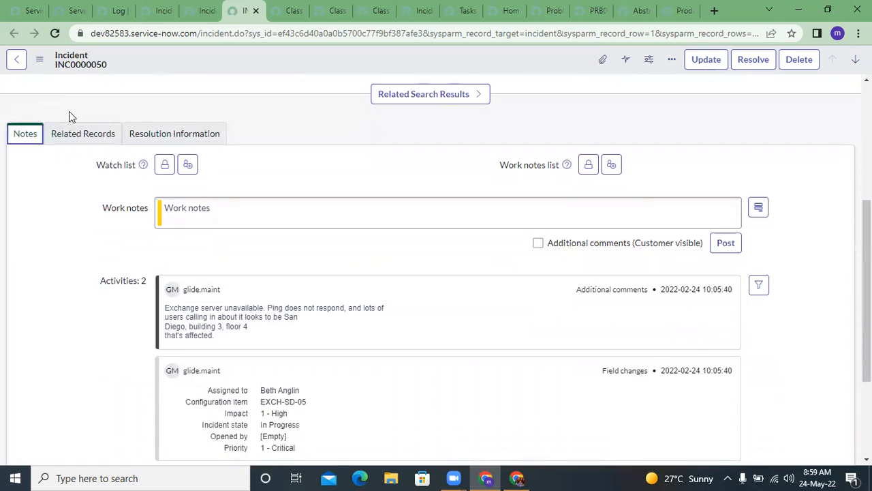
pyautogui.click(109, 139)
pyautogui.rightClick(162, 242)
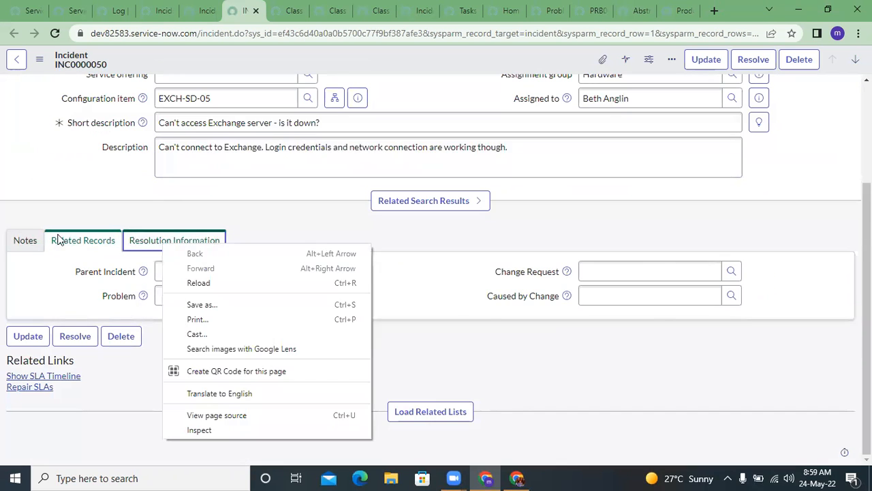
pyautogui.click(28, 242)
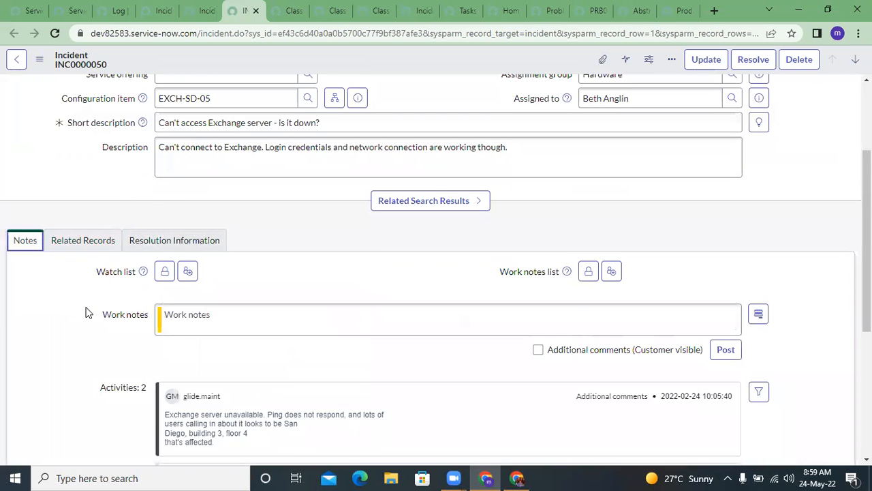
pyautogui.scroll(-2, 85, 310)
pyautogui.scroll(-4, 152, 269)
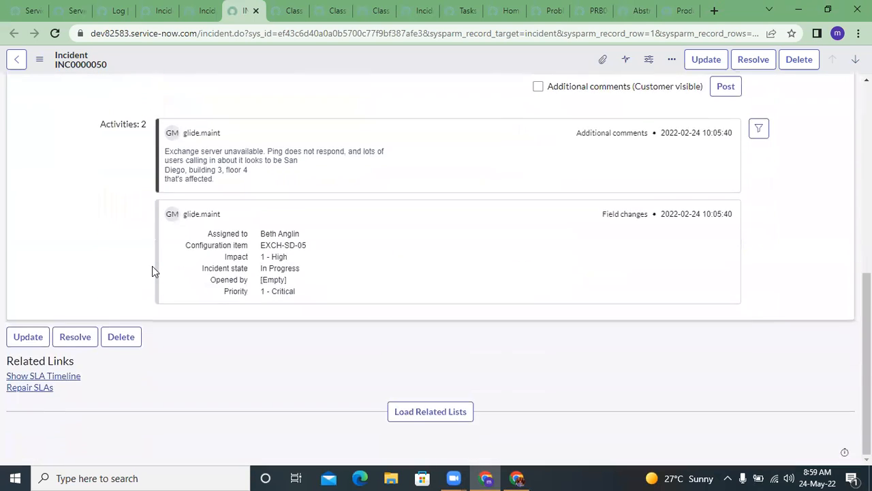
pyautogui.scroll(6, 152, 269)
# - Examine the Related Records fields and compare them with the Notes and Resolution Information sections, ending on Resolution Information
pyautogui.click(72, 232)
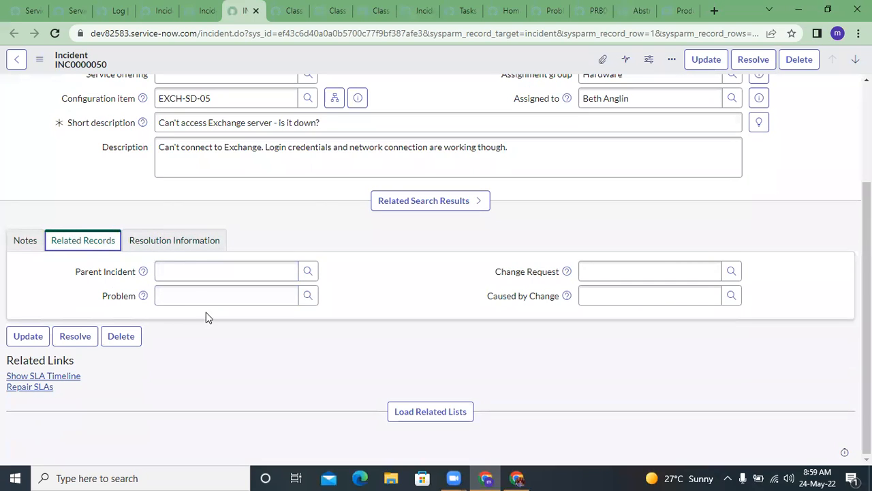
pyautogui.click(167, 242)
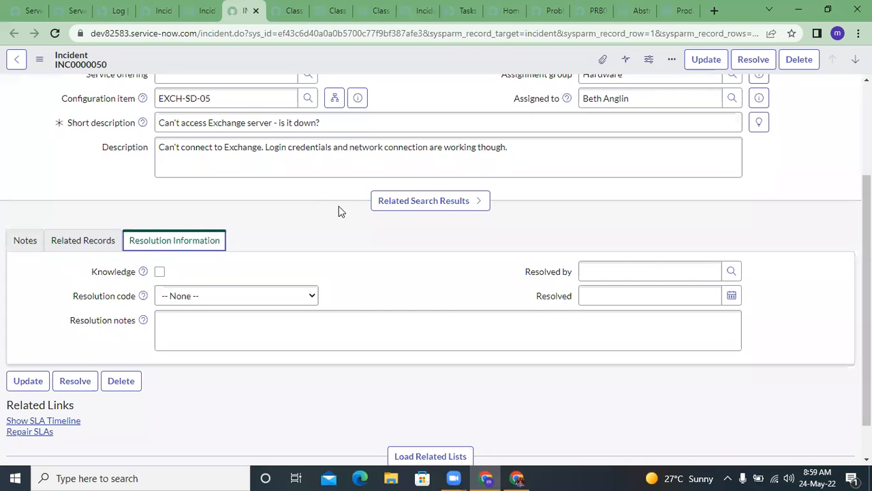
pyautogui.click(57, 243)
pyautogui.click(140, 240)
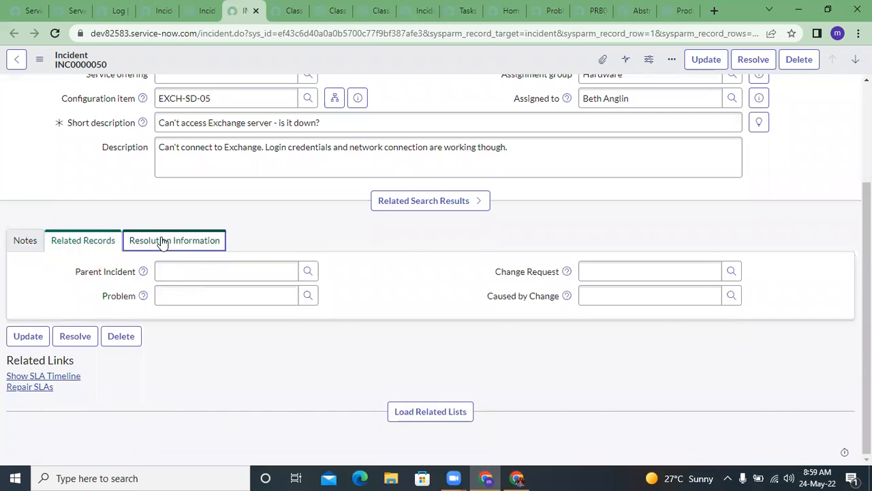
pyautogui.click(98, 240)
pyautogui.click(26, 240)
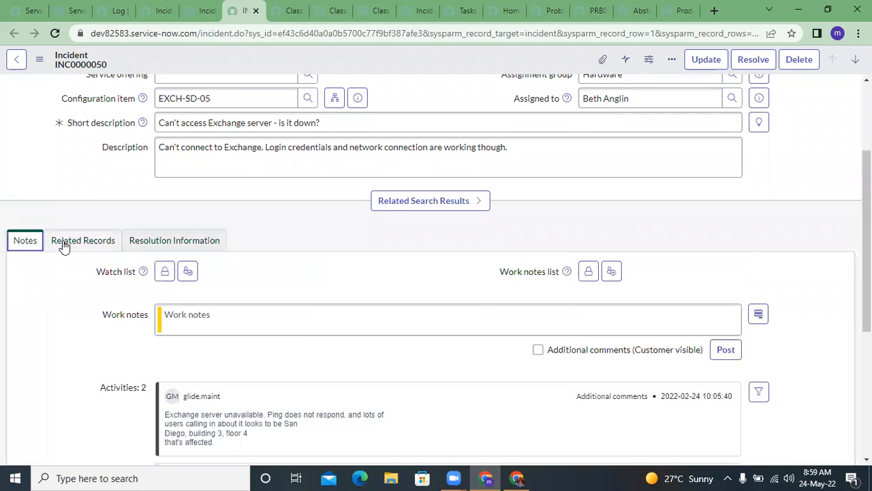
pyautogui.click(156, 245)
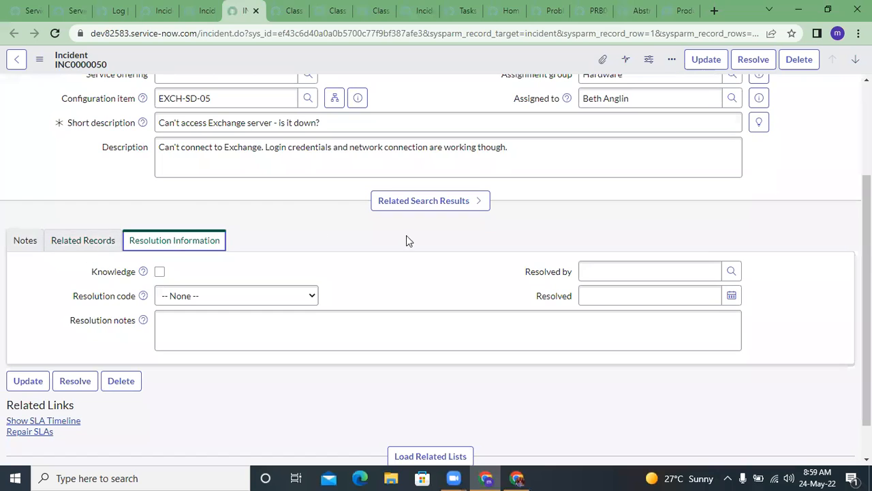
# - Examine the Update, Resolve and Delete form actions, and highlight the Related Links section with its SLA links
pyautogui.scroll(3, 787, 213)
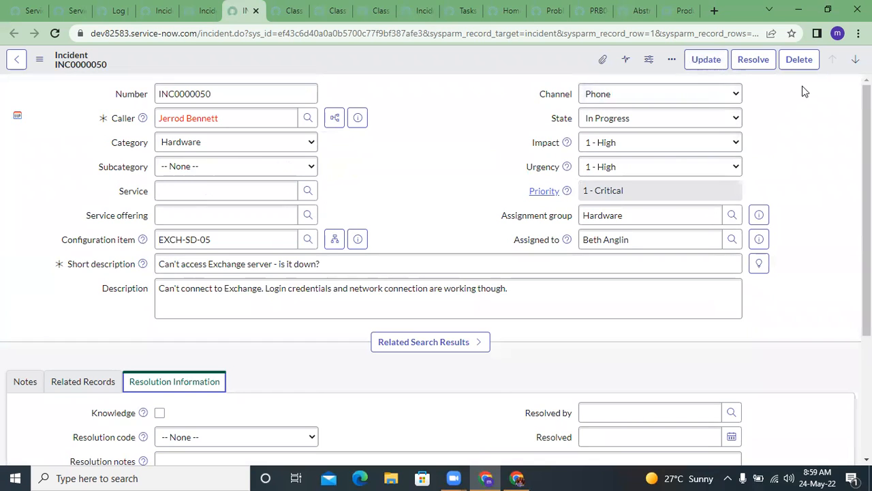
pyautogui.scroll(-3, 802, 84)
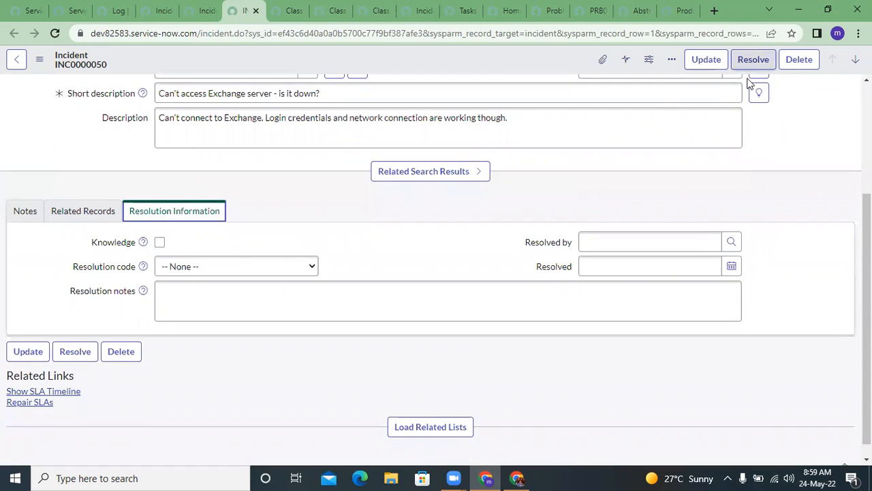
pyautogui.click(323, 230)
pyautogui.scroll(-1, 323, 229)
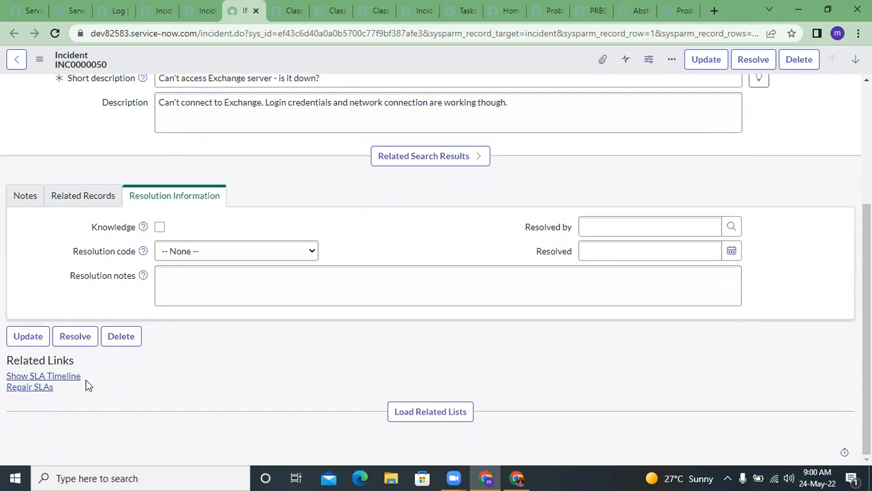
pyautogui.tripleClick(45, 358)
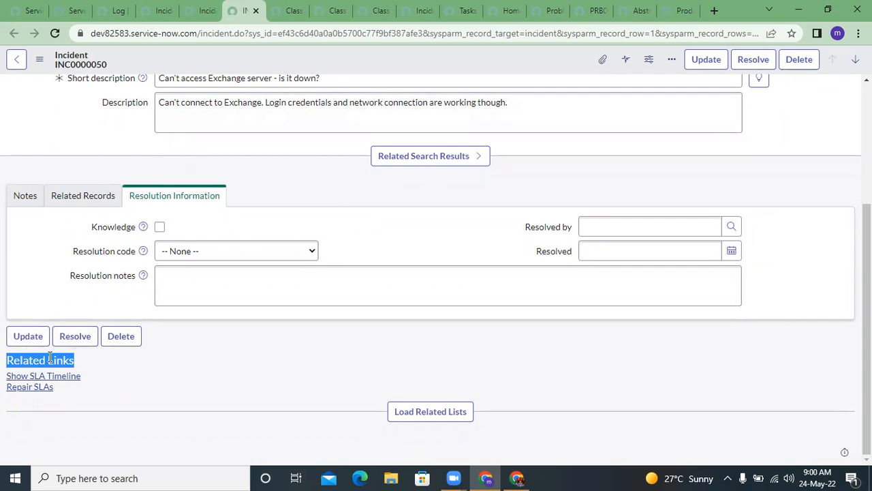
pyautogui.click(67, 359)
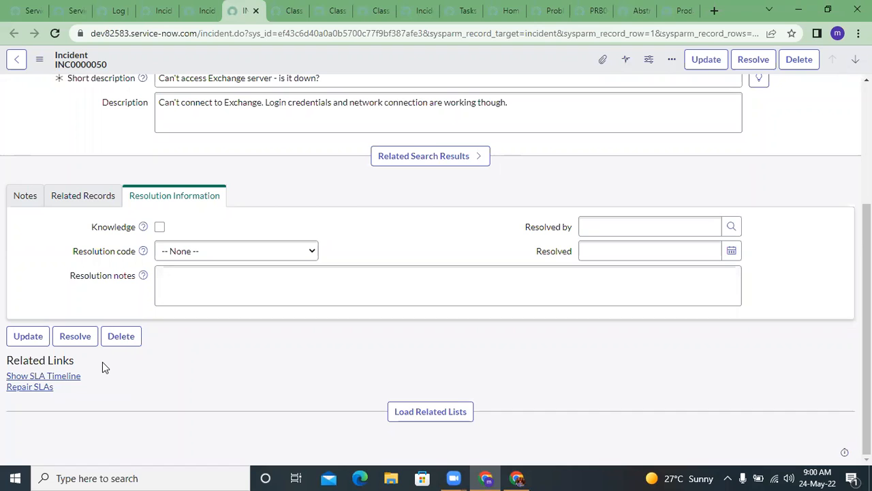
pyautogui.moveTo(71, 386); pyautogui.dragTo(22, 364)
pyautogui.click(165, 374)
# - Load the incident's related lists and review them from Task SLAs to Child Incidents
pyautogui.click(413, 411)
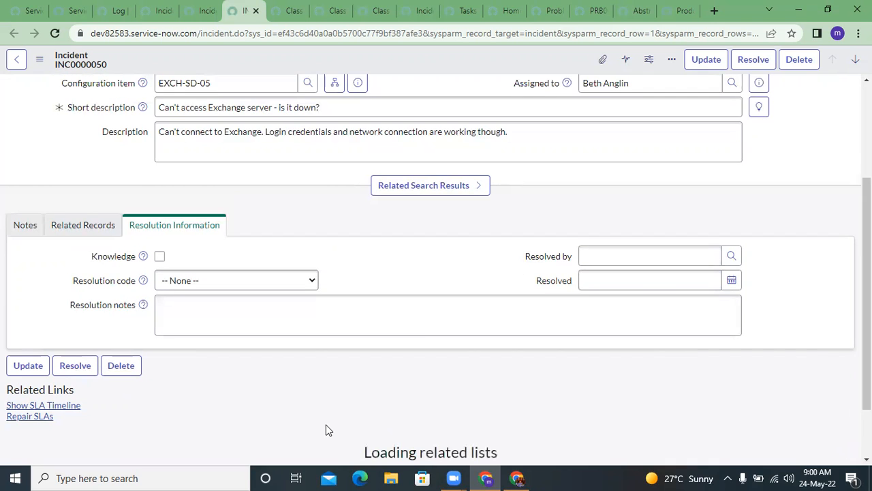
pyautogui.scroll(-2, 329, 430)
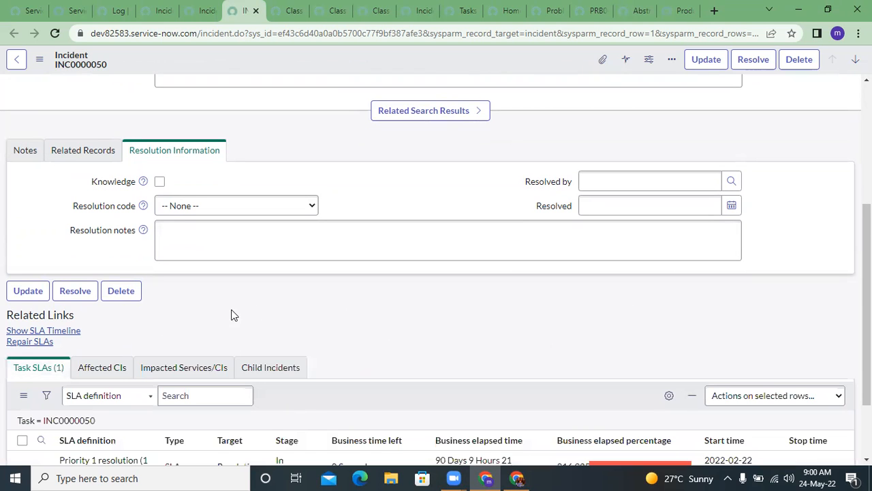
pyautogui.scroll(-2, 231, 314)
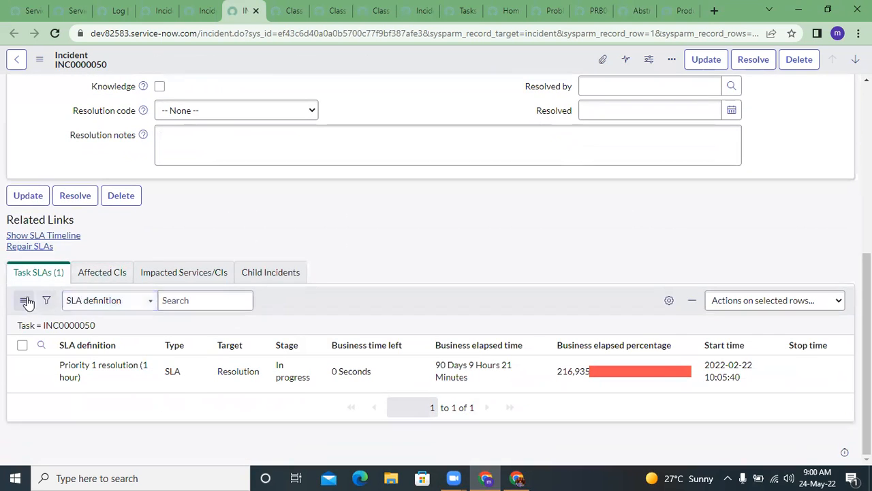
pyautogui.click(246, 272)
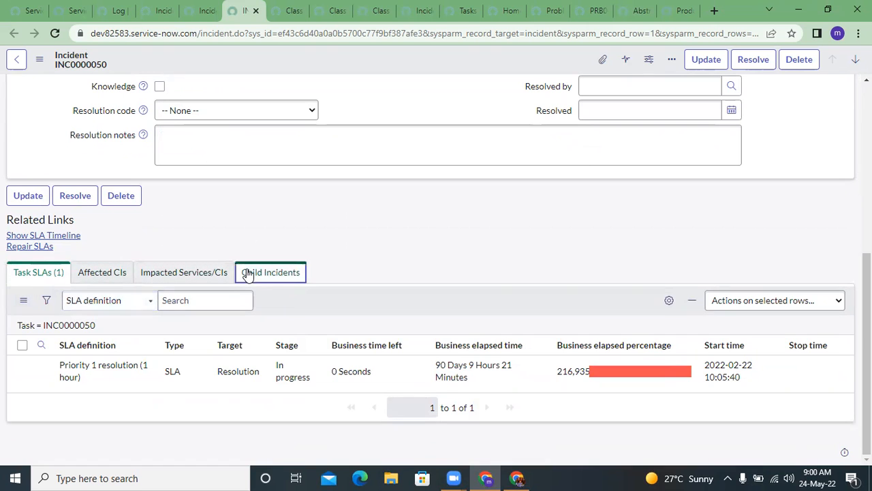
pyautogui.click(36, 279)
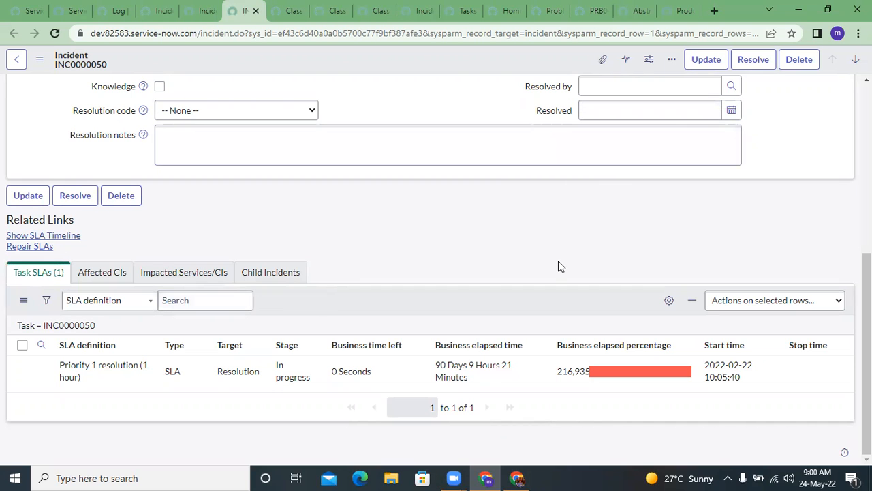
pyautogui.scroll(4, 511, 236)
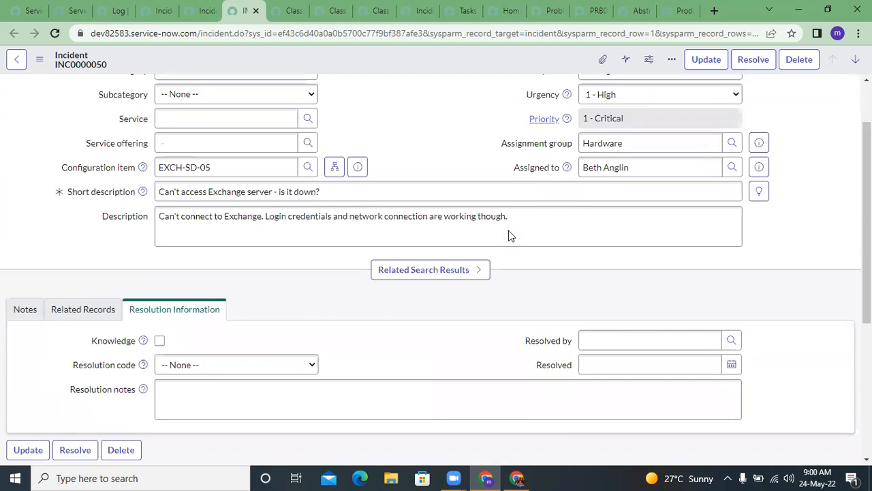
pyautogui.scroll(-4, 510, 235)
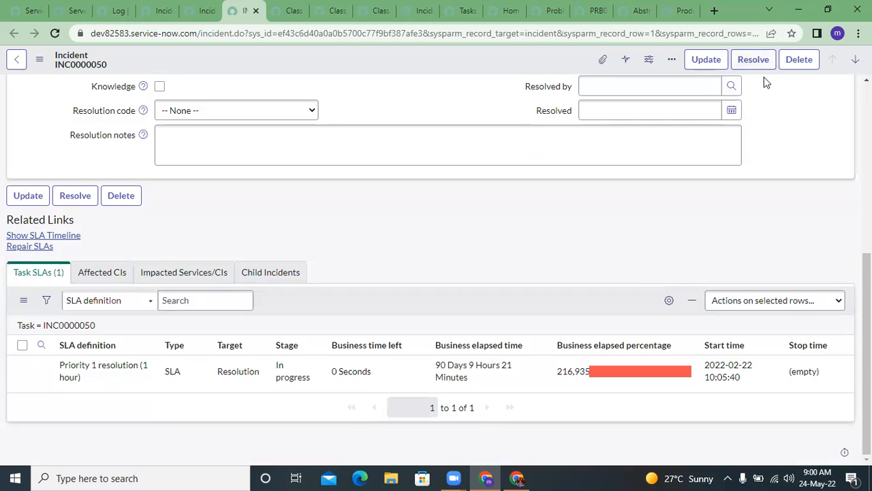